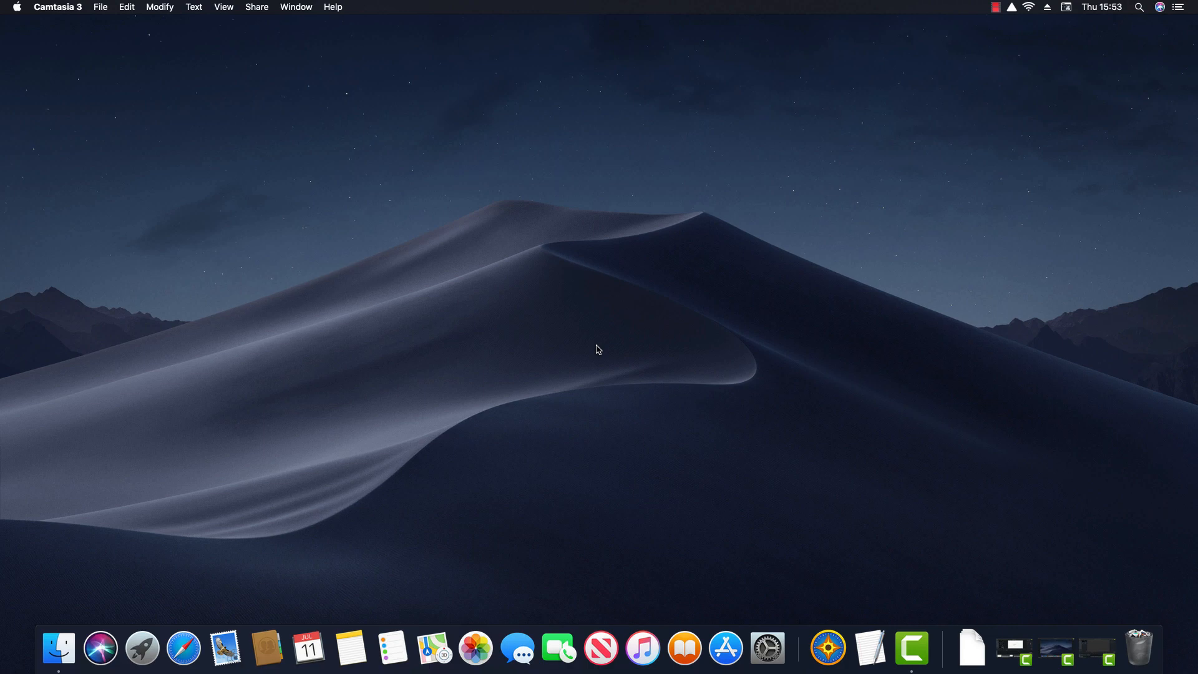
{"action": "left_click", "coordinate": [184, 650]}
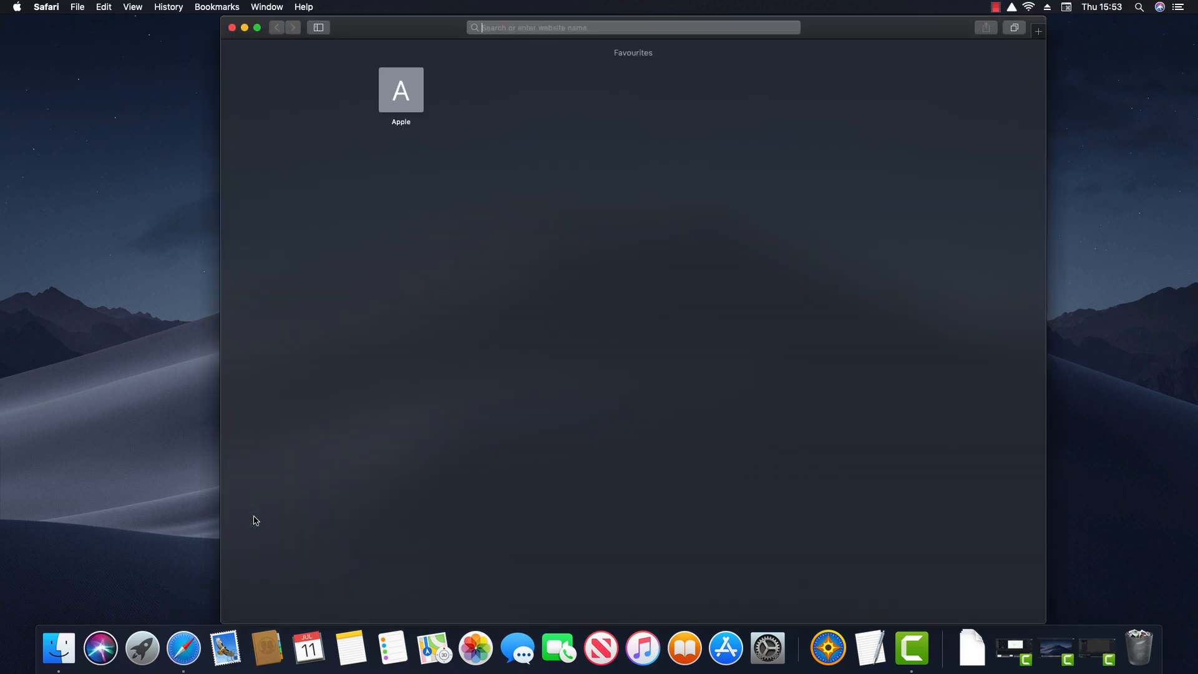
{"action": "type", "text": "w"}
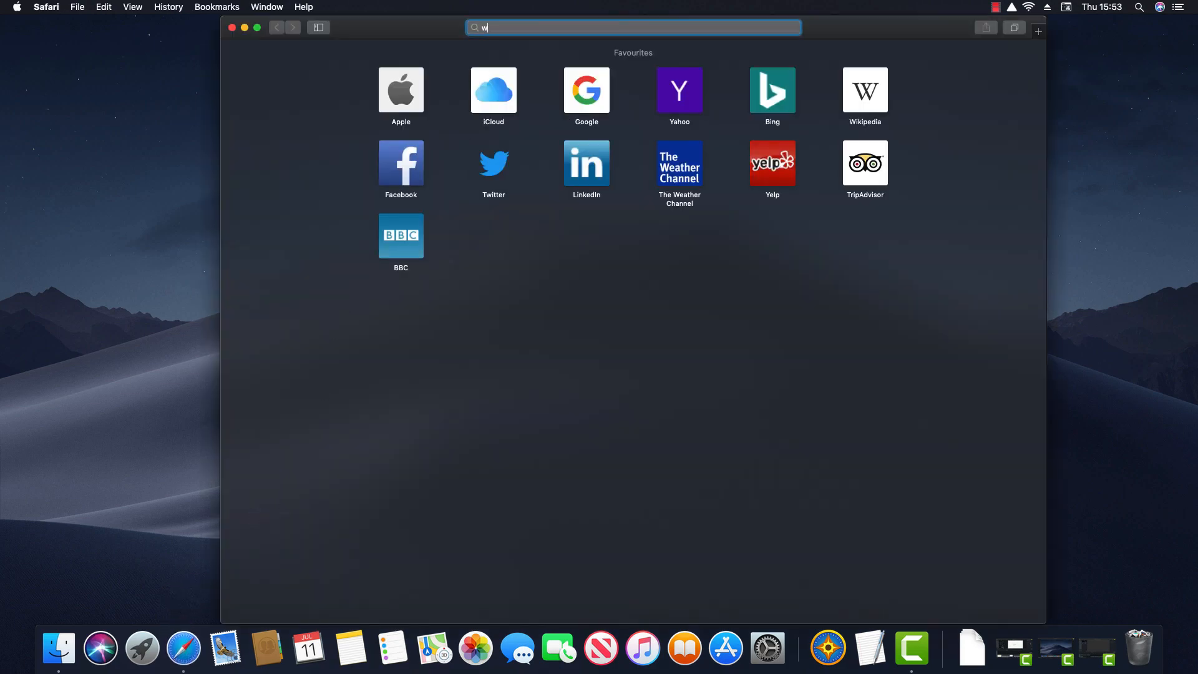
{"action": "type", "text": "ww.garmin.com/"}
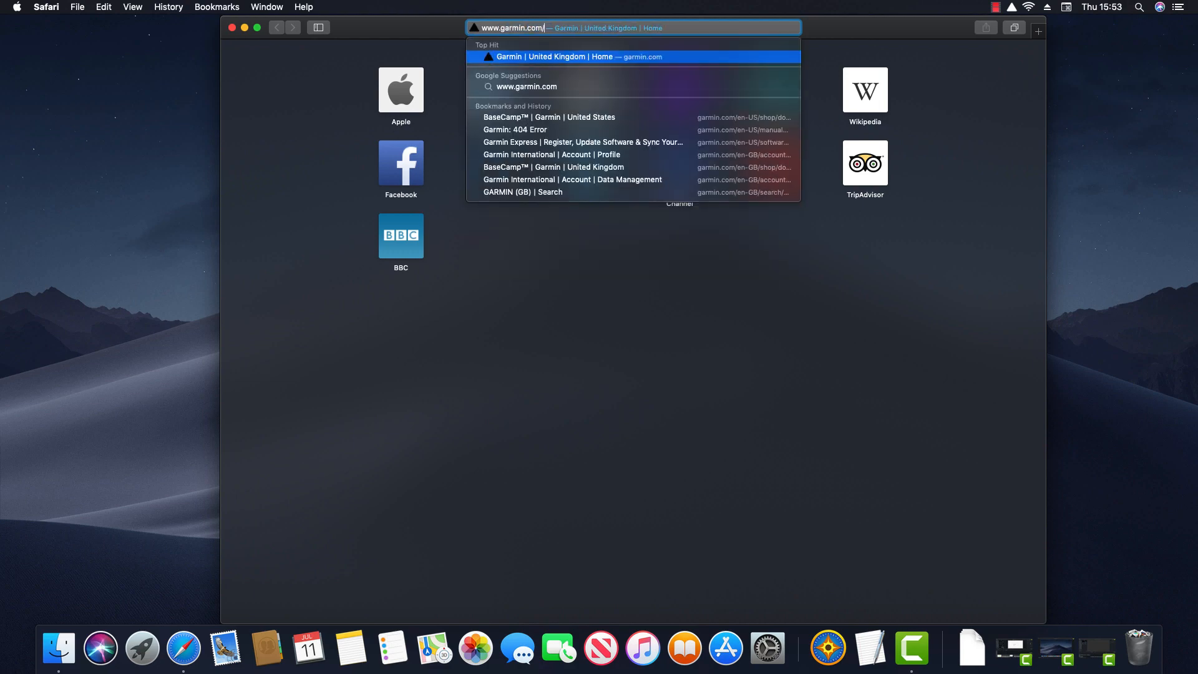
{"action": "type", "text": "en-US/shop/downloads/basecamp"}
{"action": "key", "text": "Return"}
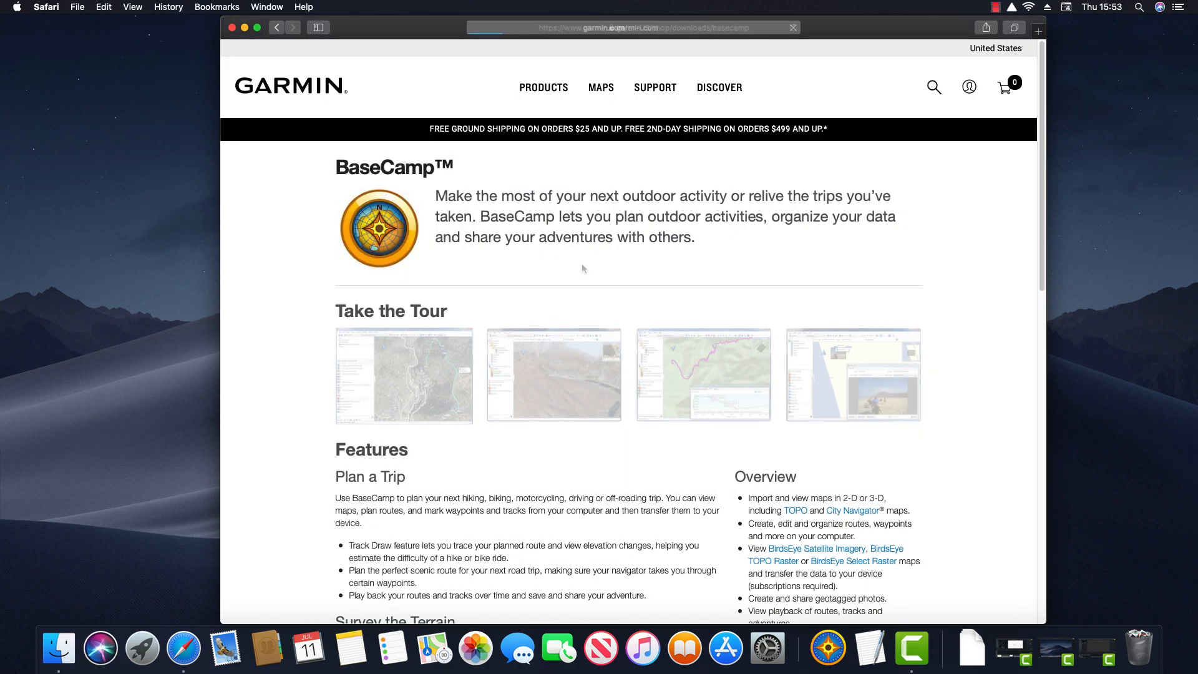
Step: Scroll down to Download for Free, then minimize the Safari window
{"action": "scroll", "coordinate": [589, 307], "scroll_direction": "down", "scroll_amount": 10}
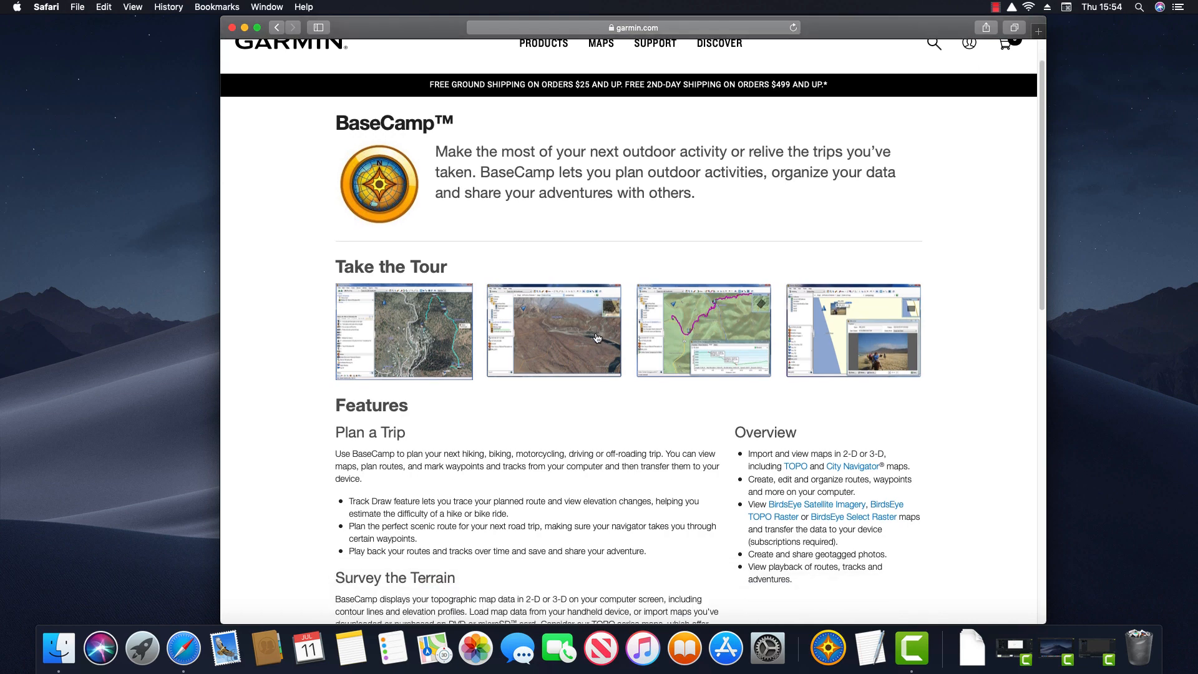
{"action": "scroll", "coordinate": [595, 369], "scroll_direction": "down", "scroll_amount": 10}
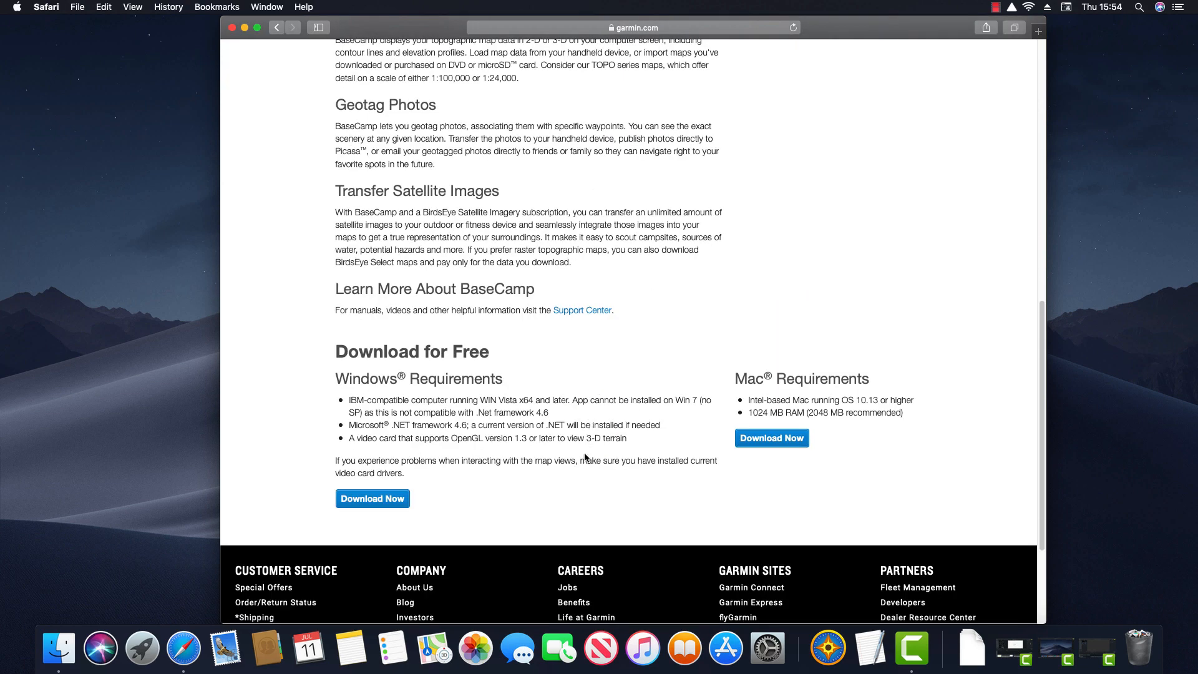
{"action": "scroll", "coordinate": [566, 485], "scroll_direction": "down", "scroll_amount": 2}
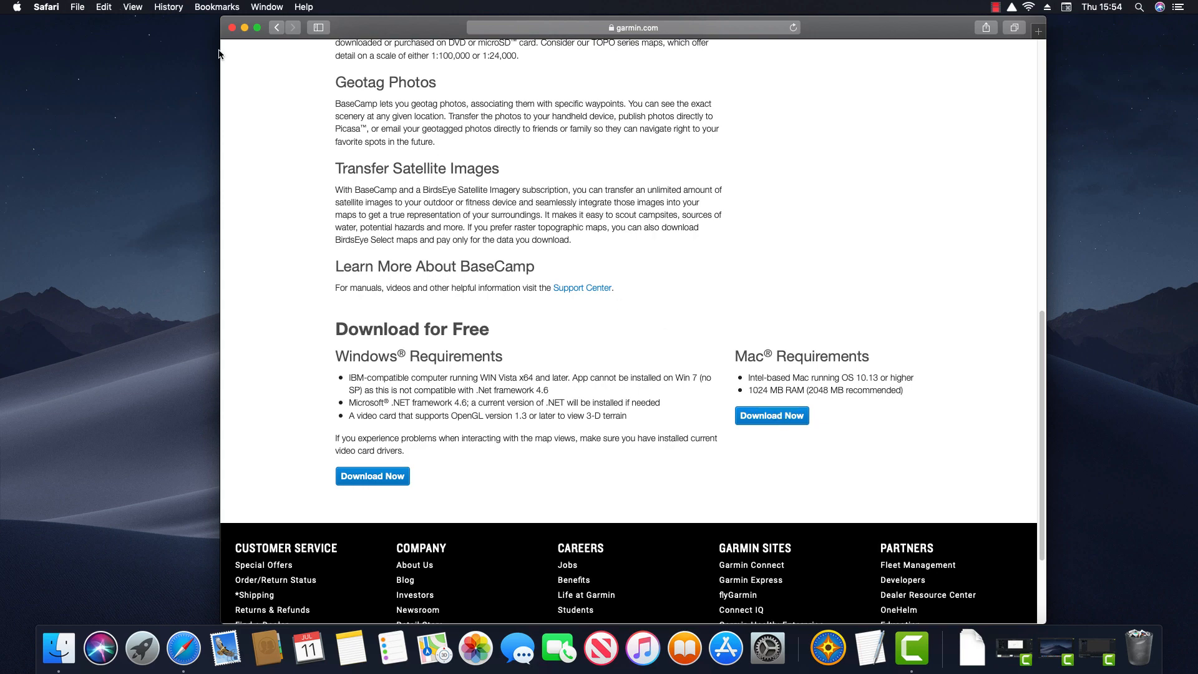
{"action": "left_click", "coordinate": [244, 28]}
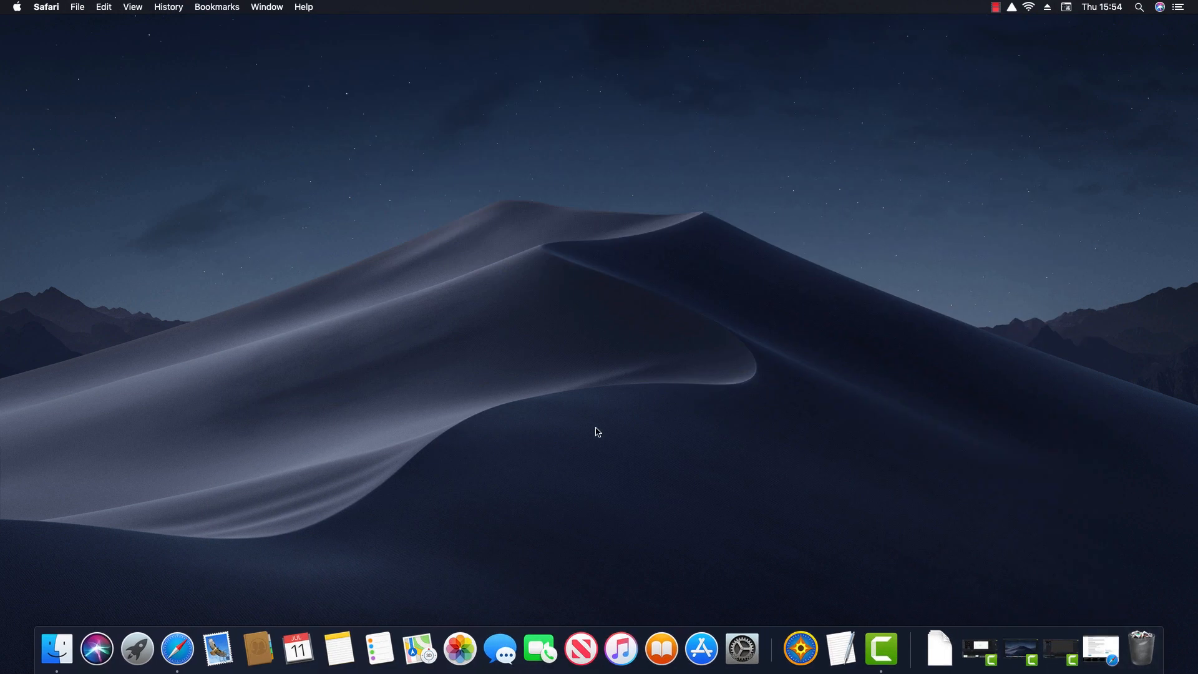
Step: Start BaseCamp, close the Task Launcher, then zoom and pan the map onto London
{"action": "left_click", "coordinate": [800, 653]}
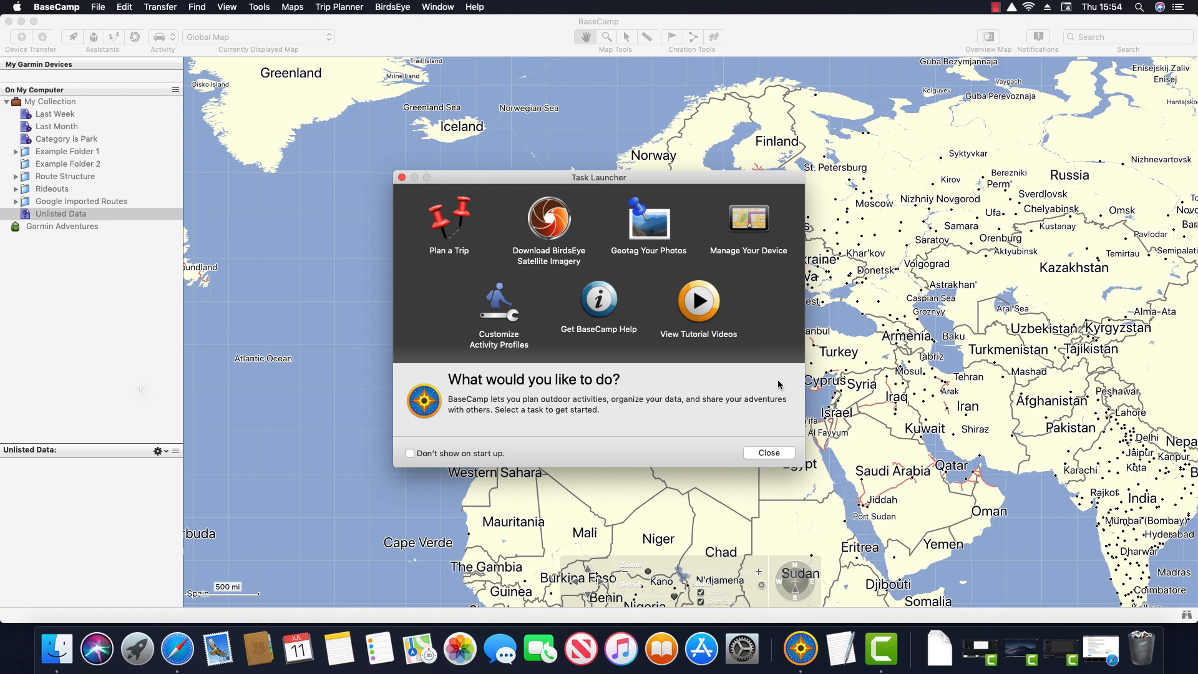
{"action": "left_click", "coordinate": [770, 458]}
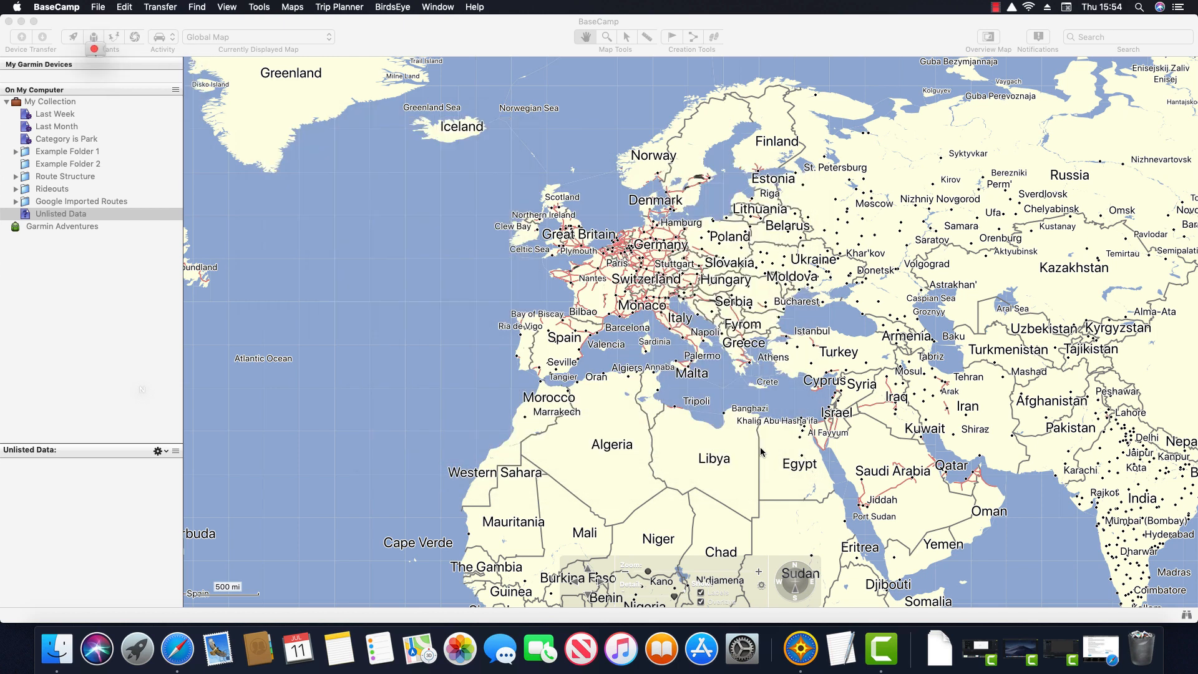
{"action": "left_click", "coordinate": [605, 38]}
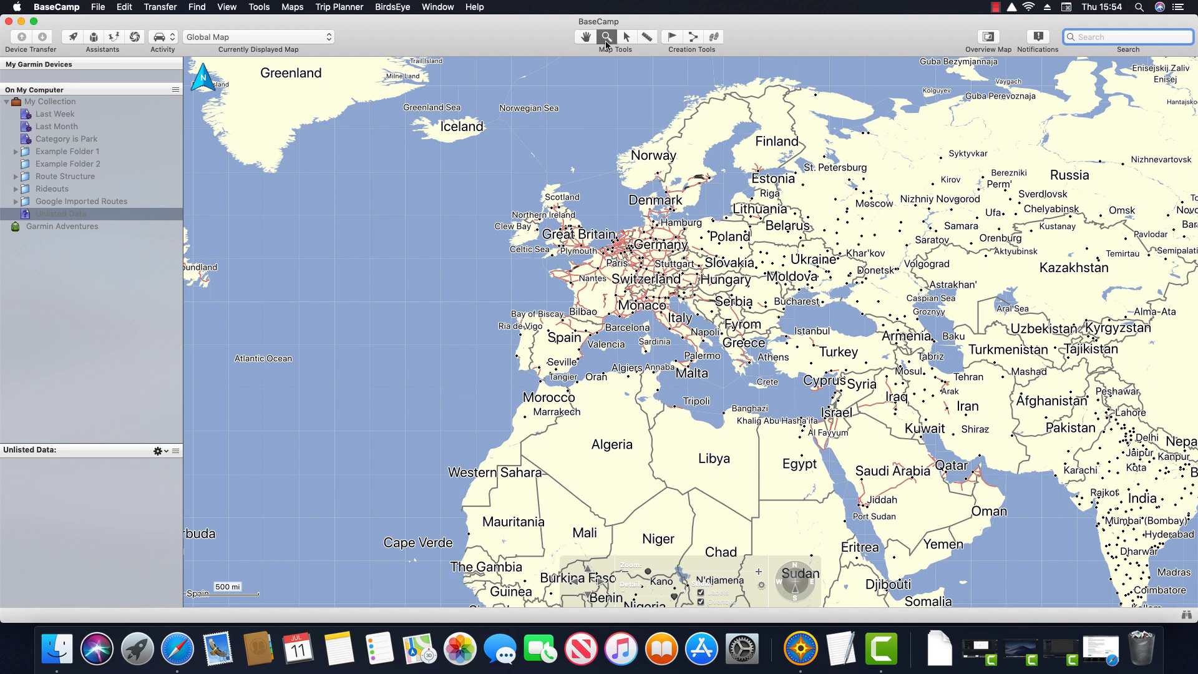
{"action": "left_click_drag", "start_coordinate": [592, 252], "coordinate": [594, 255]}
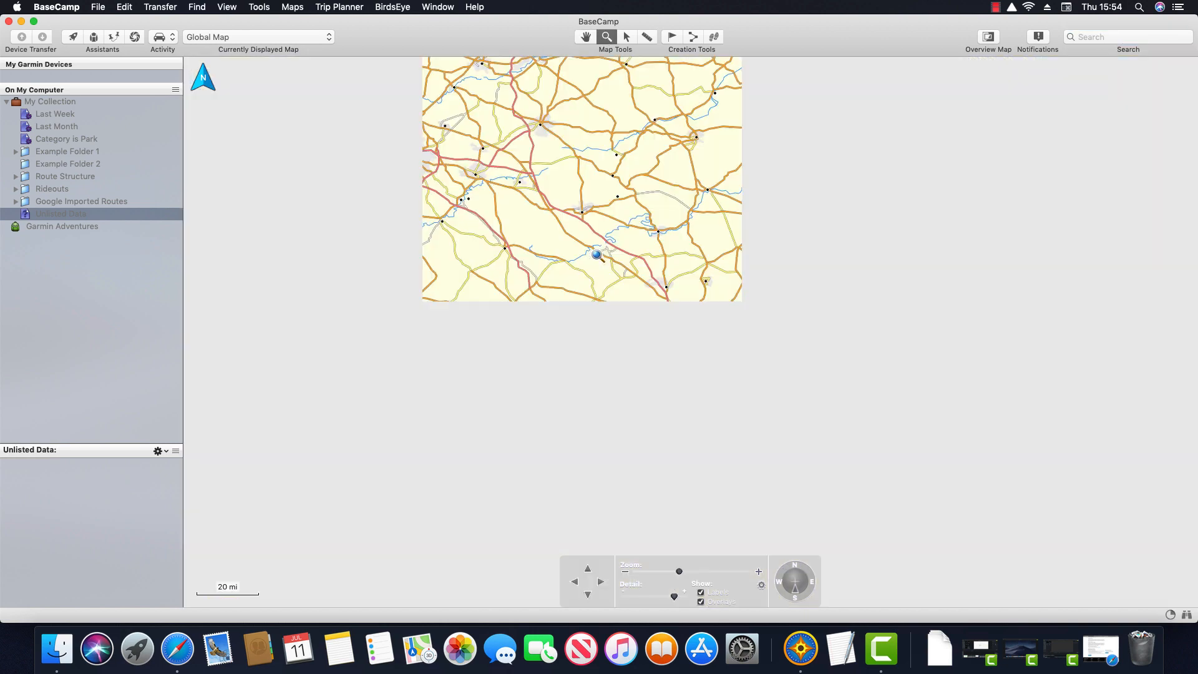
{"action": "left_click_drag", "start_coordinate": [673, 338], "coordinate": [789, 417]}
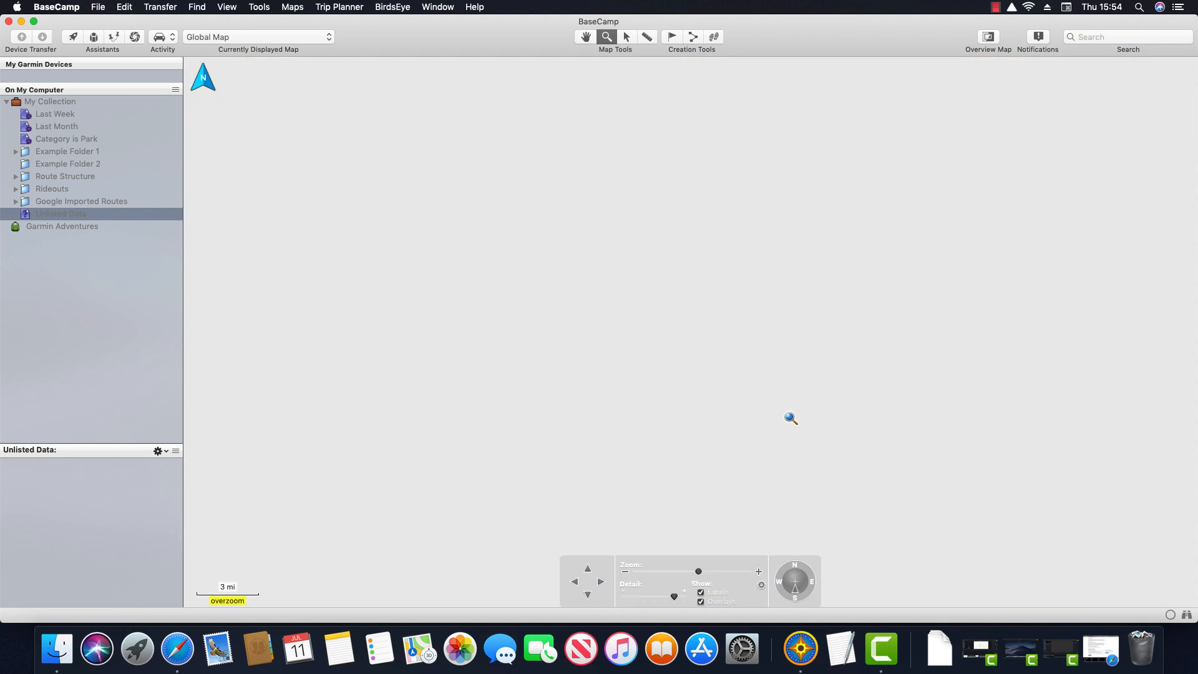
{"action": "left_click", "coordinate": [586, 37]}
{"action": "left_click_drag", "start_coordinate": [642, 222], "coordinate": [741, 323]}
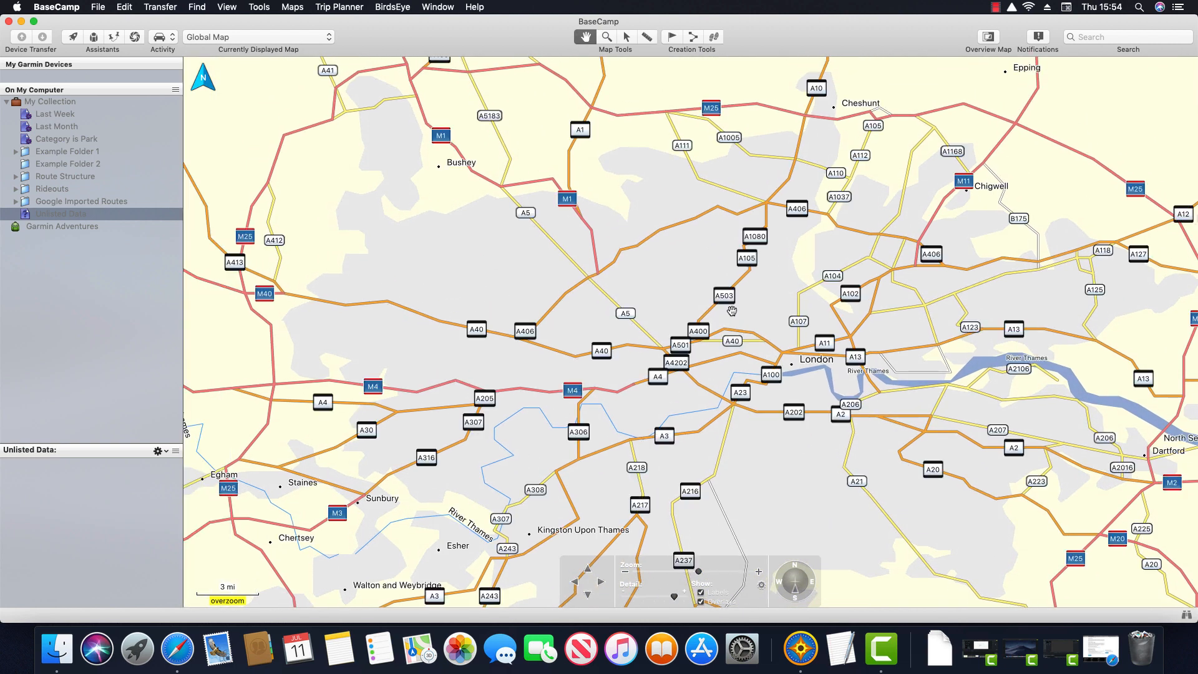
Step: Keep Global Map displayed, survey west London, and recentre on Greater London
{"action": "left_click", "coordinate": [329, 37]}
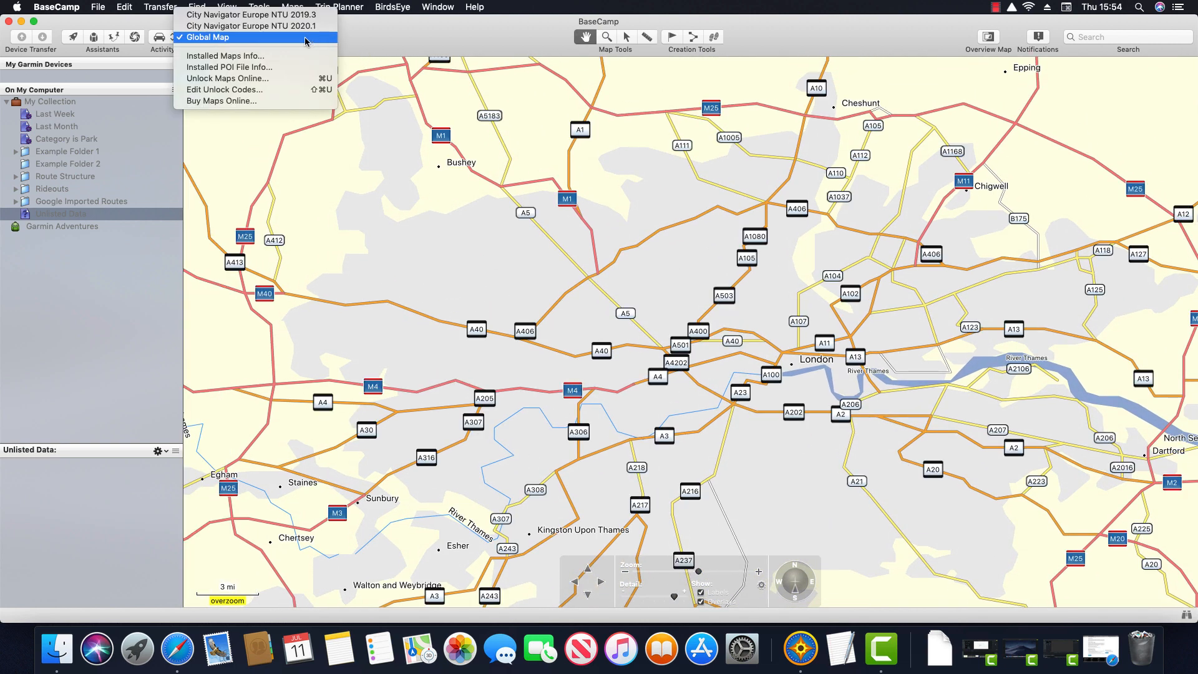
{"action": "left_click", "coordinate": [281, 37]}
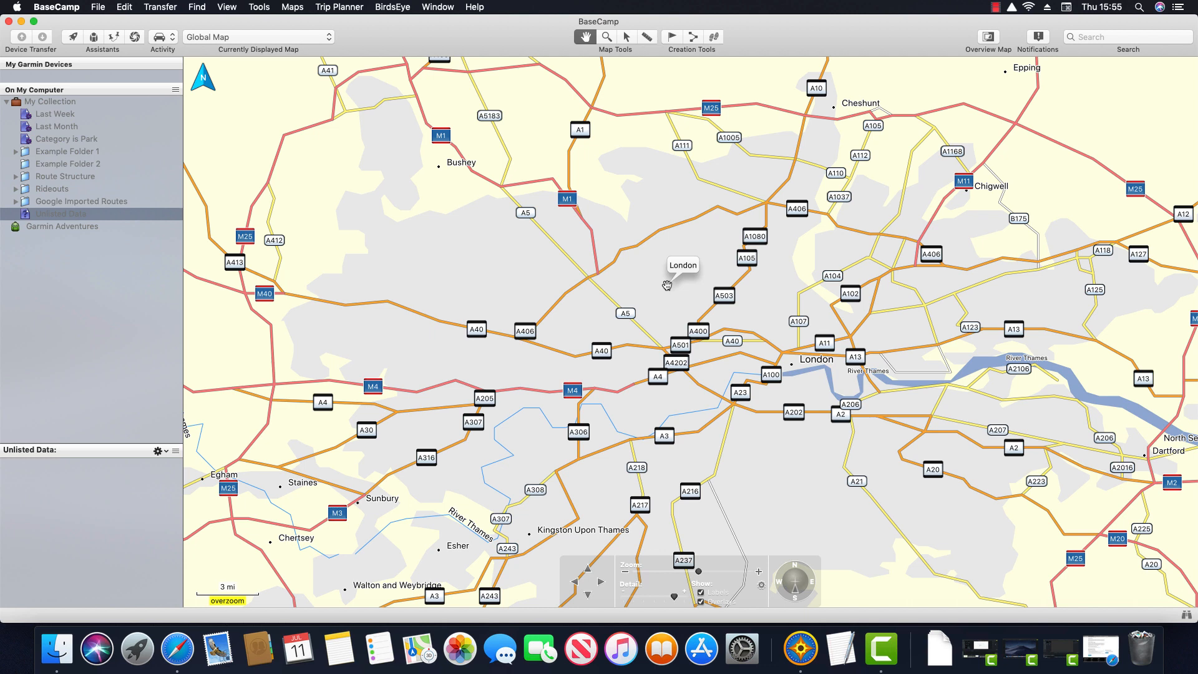
{"action": "scroll", "coordinate": [468, 372], "scroll_direction": "up", "scroll_amount": 1}
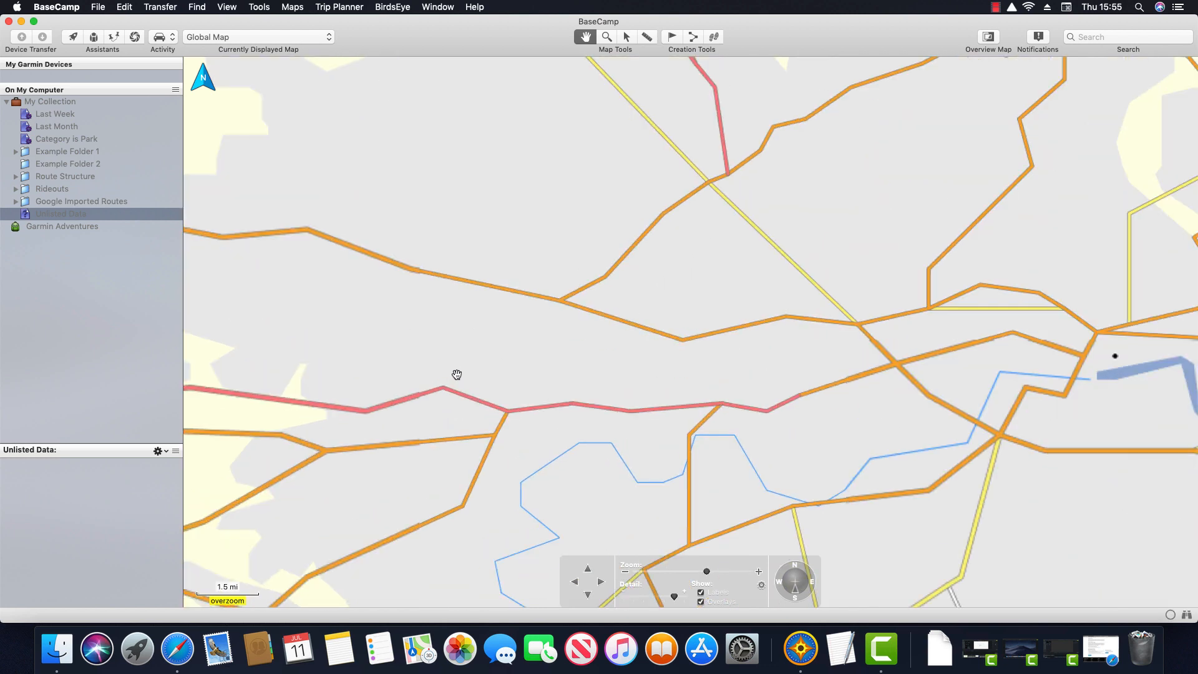
{"action": "left_click_drag", "start_coordinate": [441, 406], "coordinate": [562, 327]}
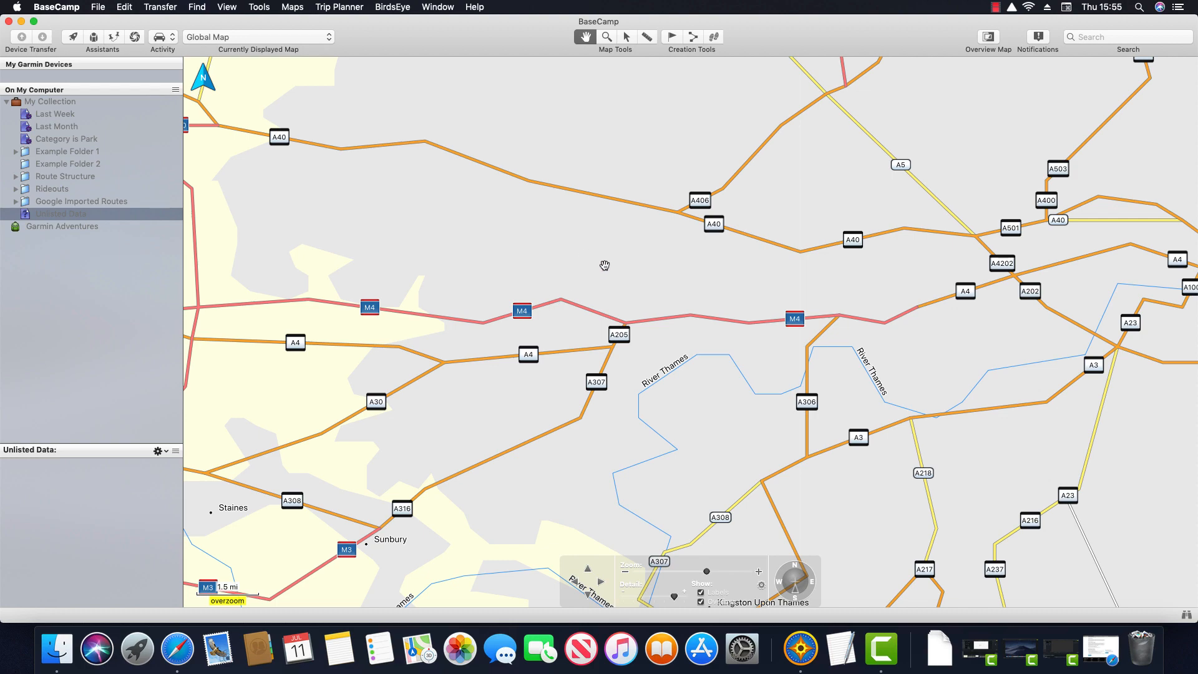
{"action": "scroll", "coordinate": [631, 265], "scroll_direction": "down", "scroll_amount": 2}
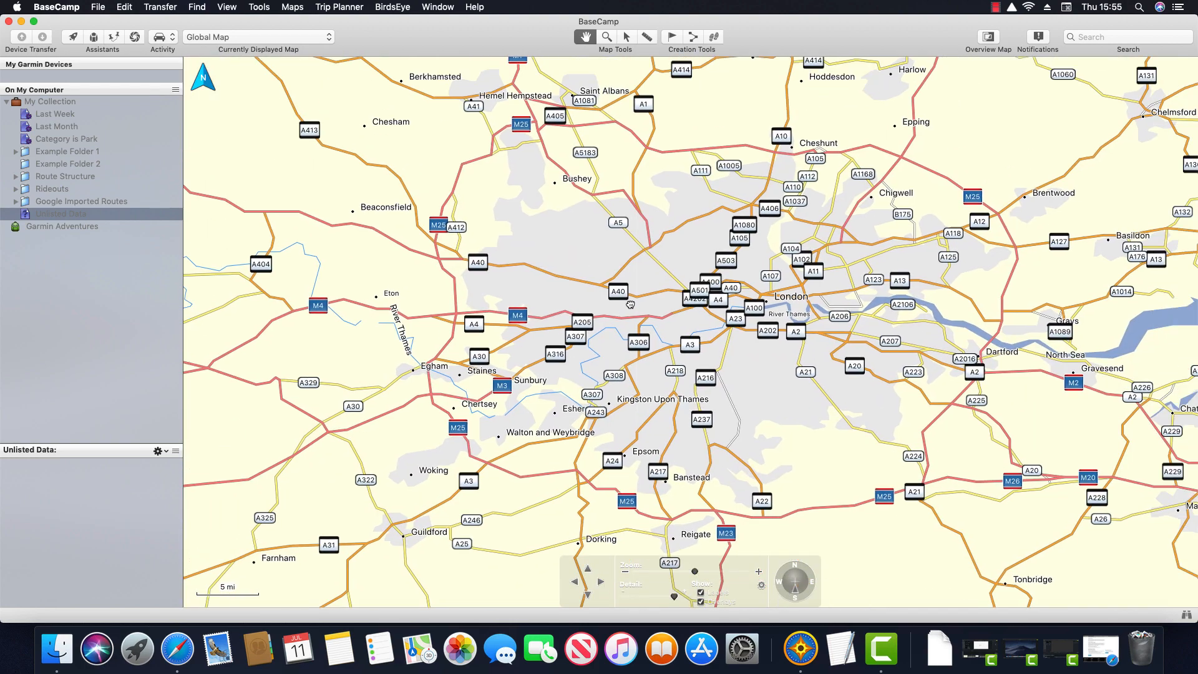
{"action": "left_click_drag", "start_coordinate": [631, 305], "coordinate": [615, 327]}
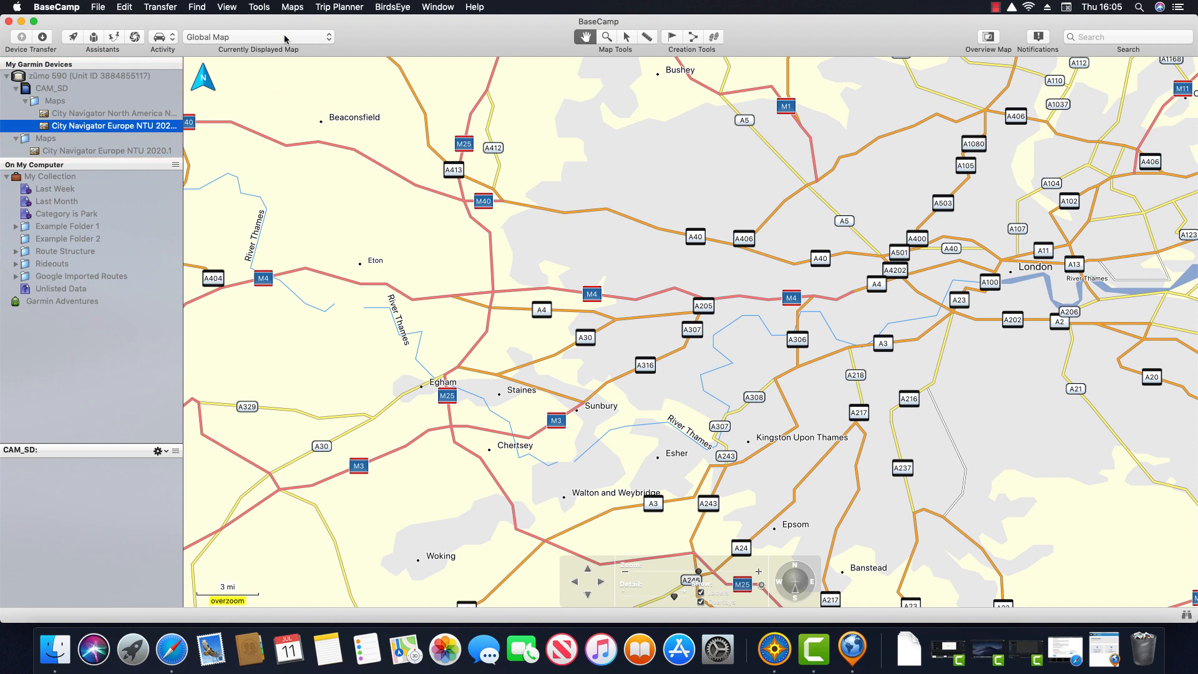
Step: Switch the displayed map to City Navigator Europe NTU 2020.1 (Installed)
{"action": "left_click", "coordinate": [293, 7]}
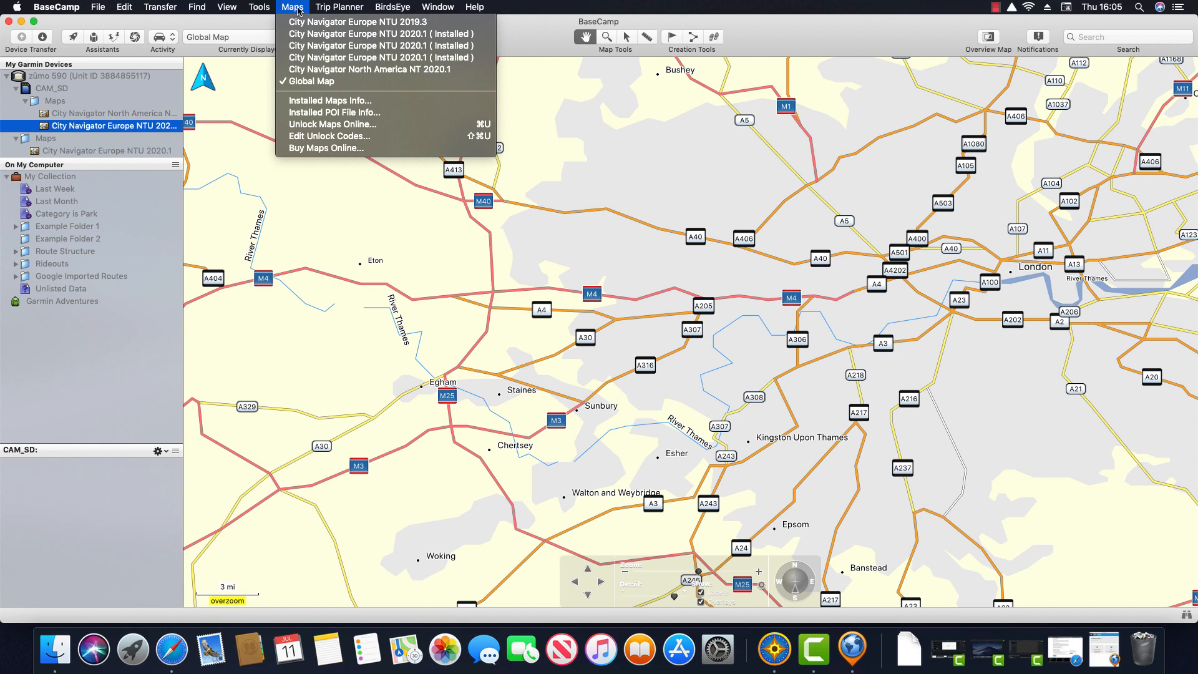
{"action": "left_click", "coordinate": [383, 62]}
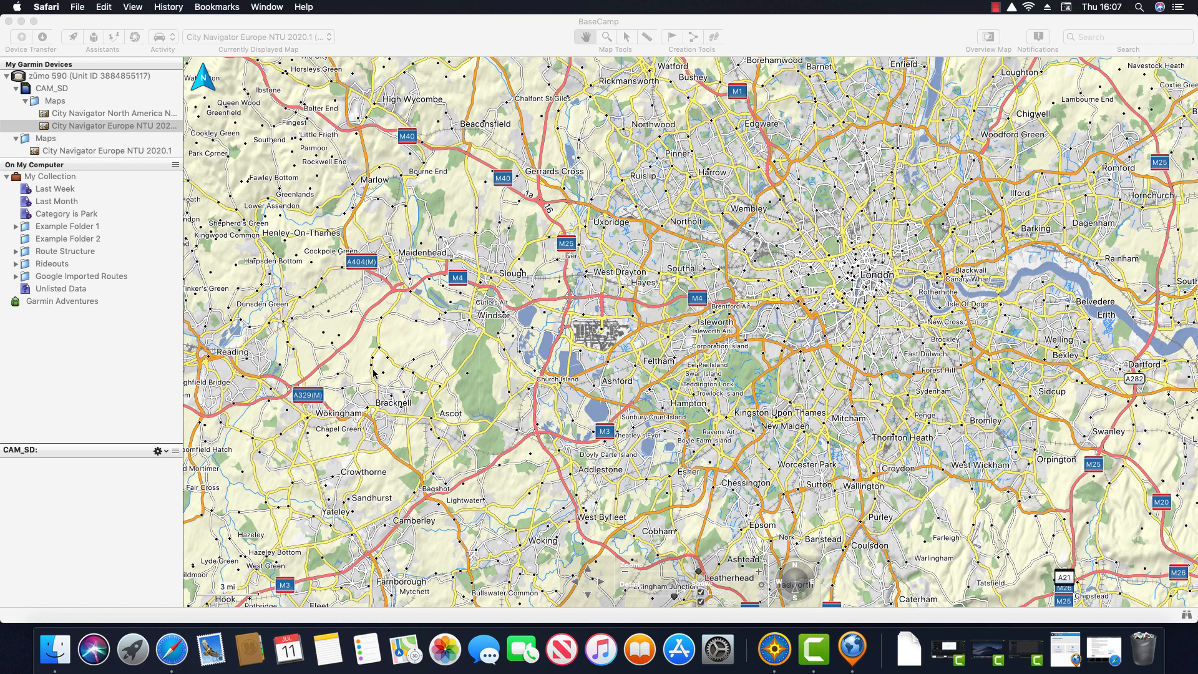
Step: Load garmin.com/express in Safari, then minimize the browser to reveal BaseCamp
{"action": "left_click", "coordinate": [179, 648]}
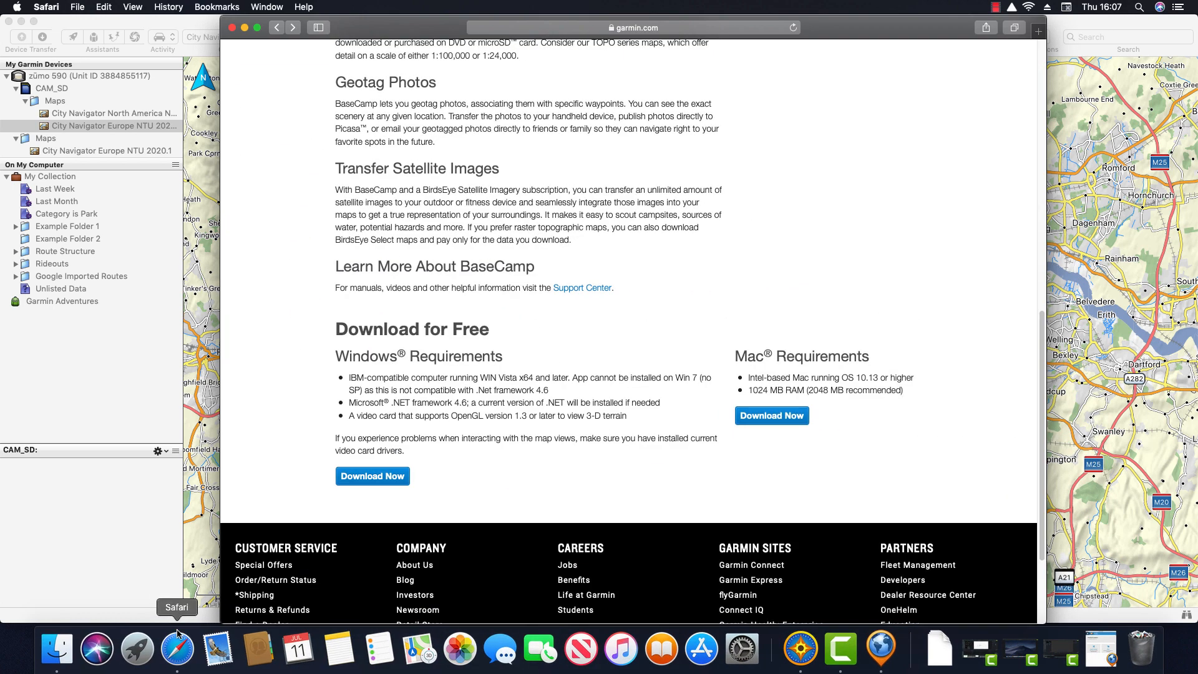
{"action": "left_click", "coordinate": [568, 28]}
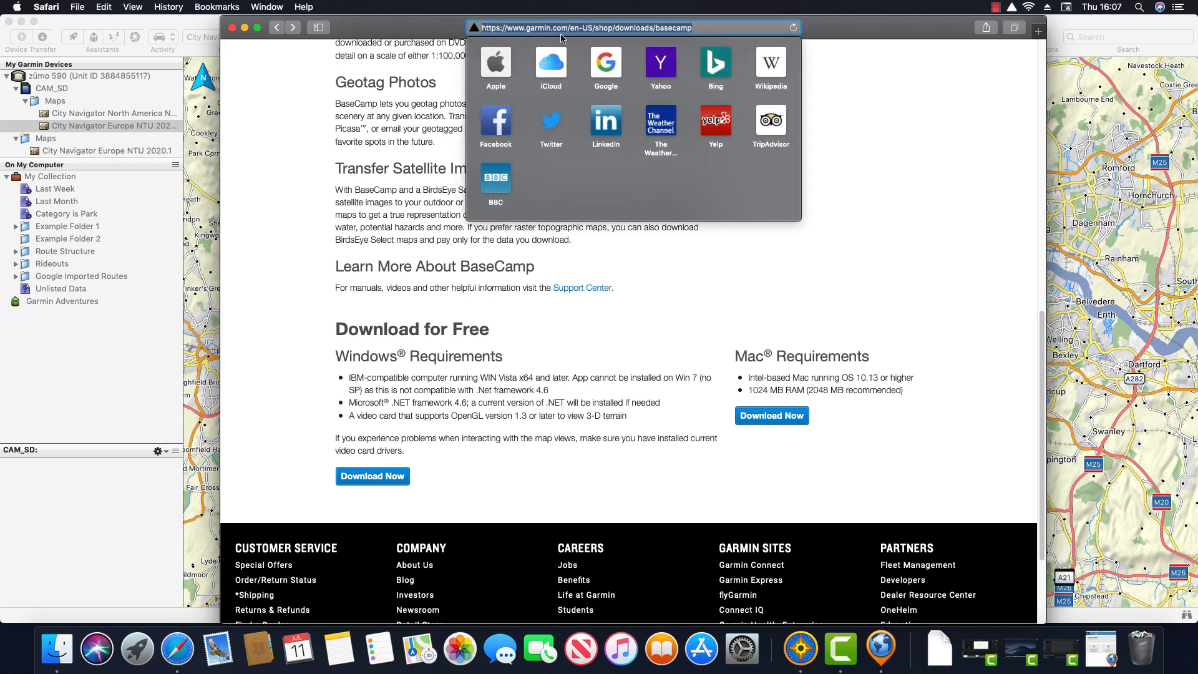
{"action": "type", "text": "garmin.com/express"}
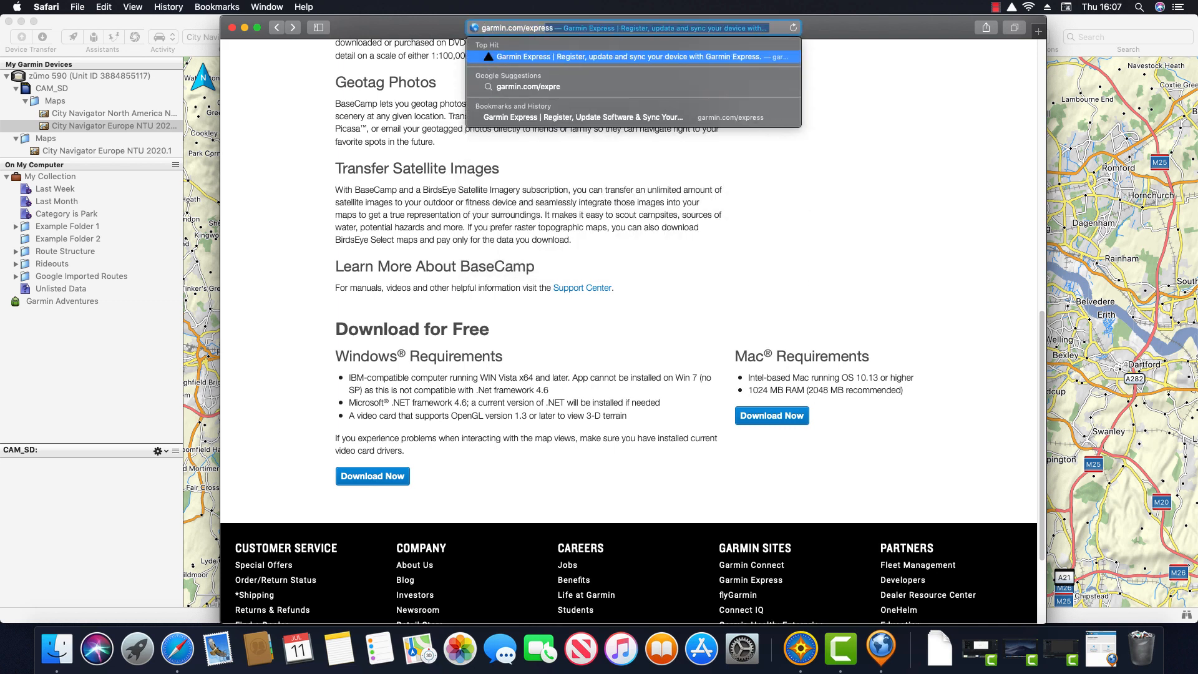
{"action": "key", "text": "Return"}
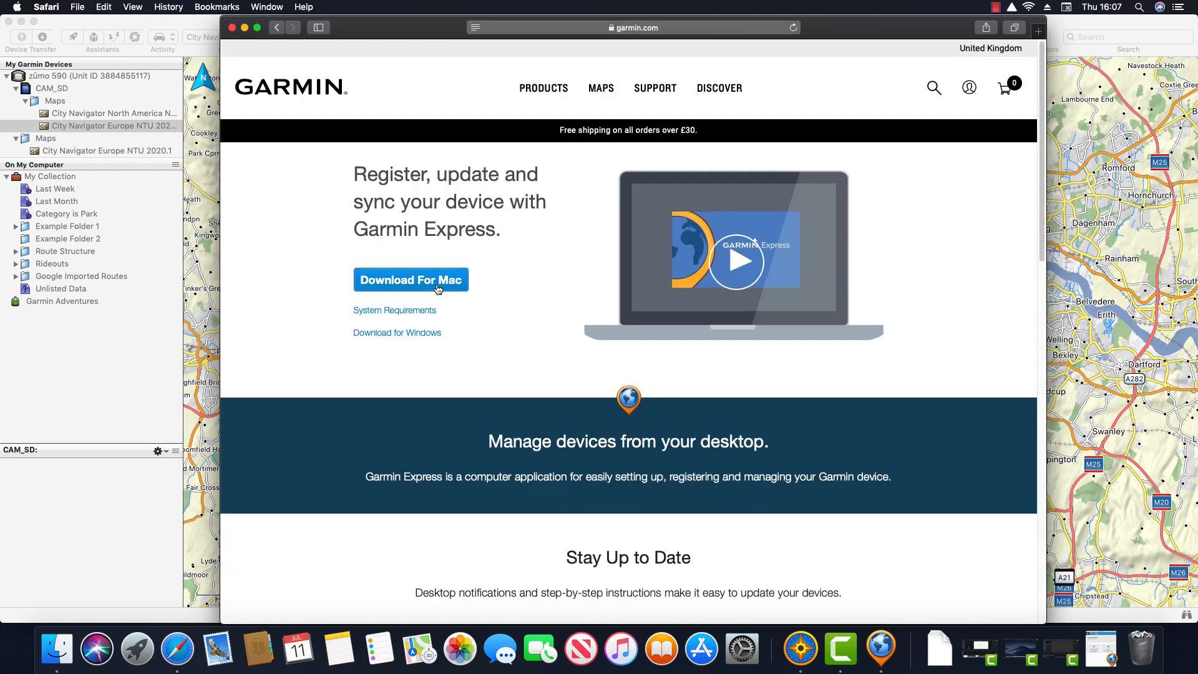
{"action": "left_click", "coordinate": [244, 29]}
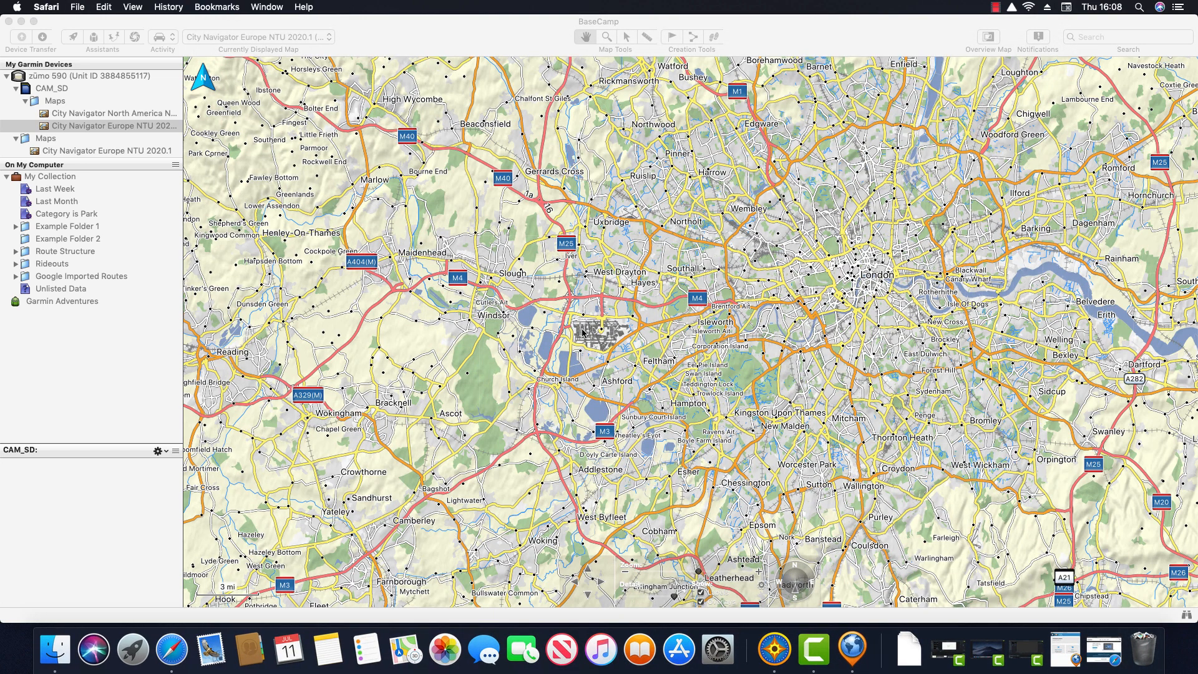
{"action": "left_click", "coordinate": [846, 649]}
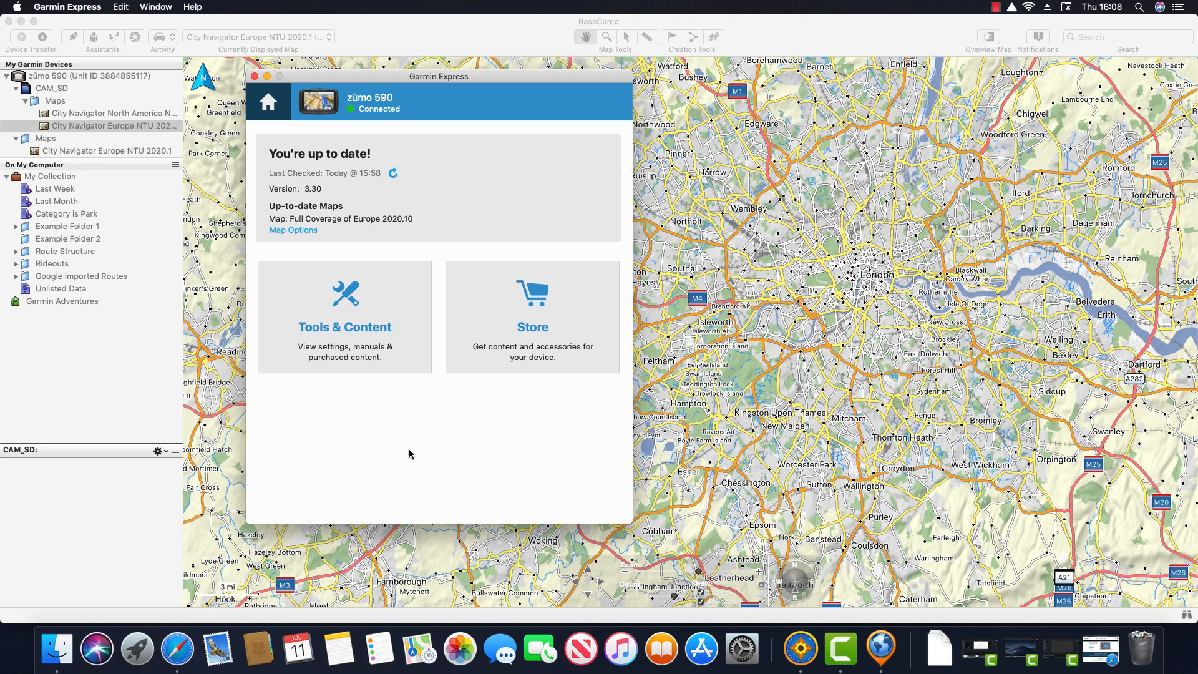
{"action": "left_click", "coordinate": [305, 230]}
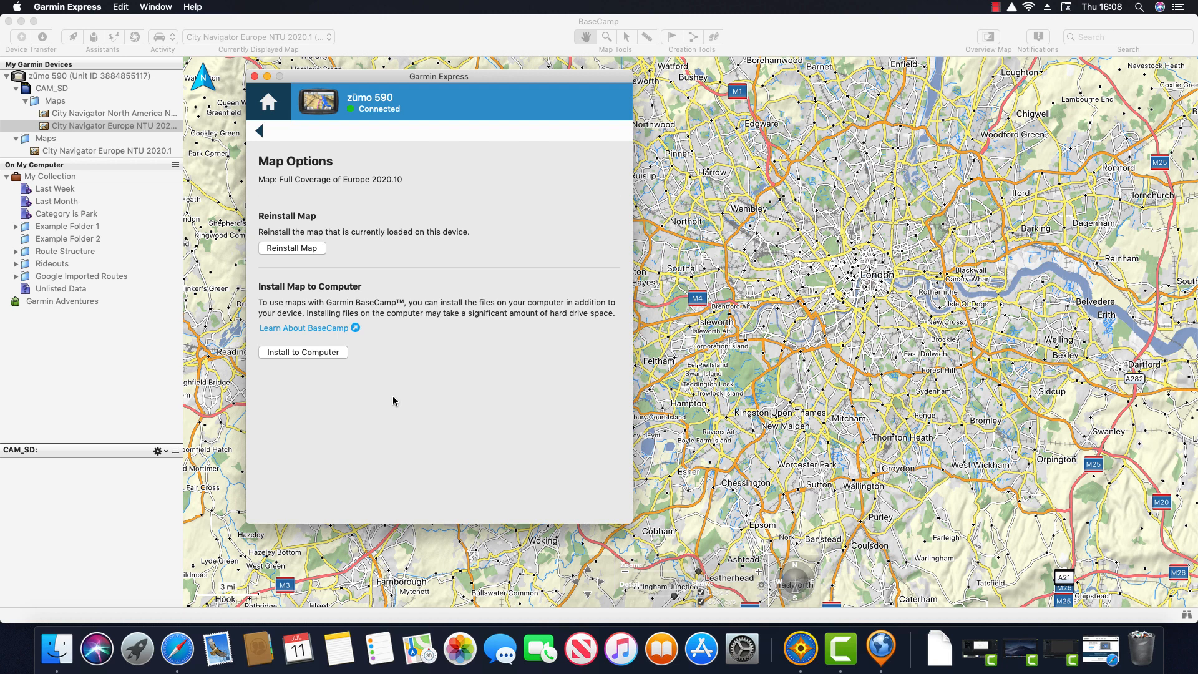
{"action": "left_click", "coordinate": [266, 76]}
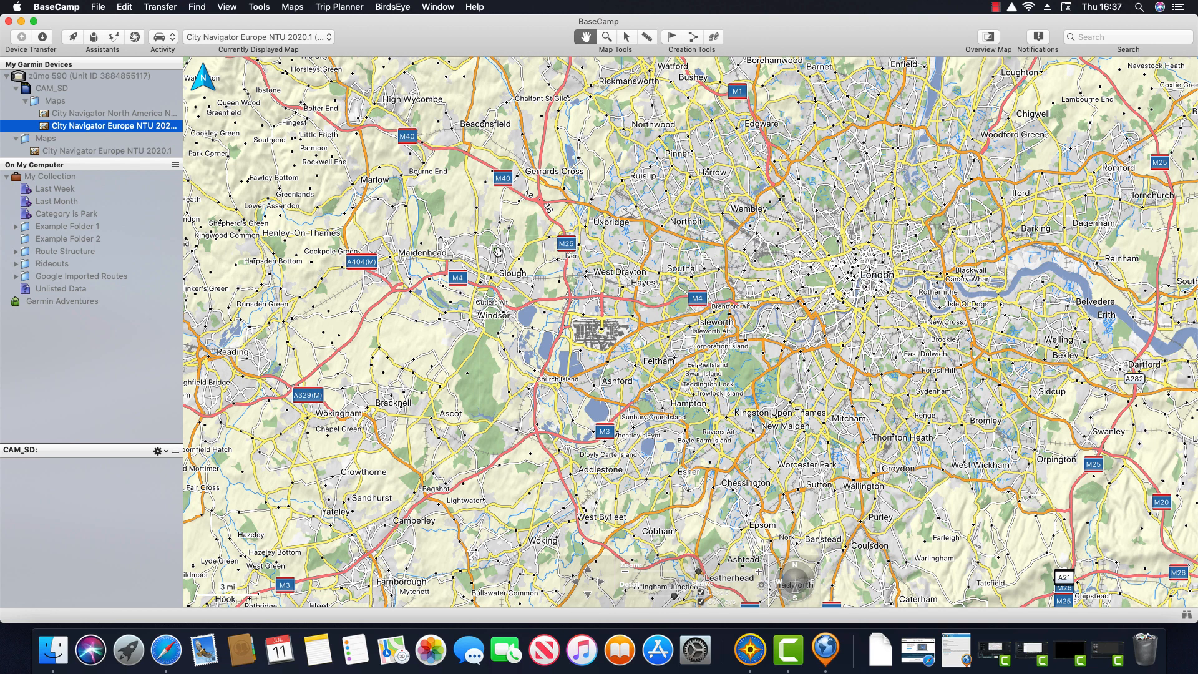
Step: Add a list folder named 'Creating Routes from Scratch' under My Collection
{"action": "right_click", "coordinate": [60, 179]}
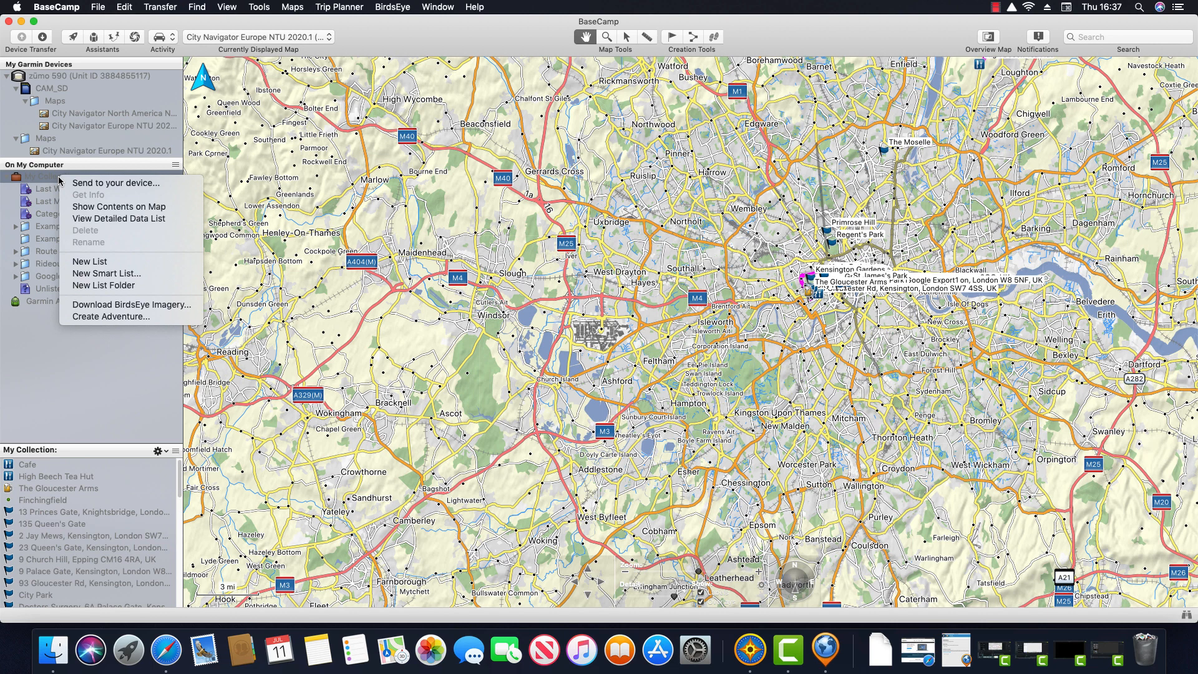
{"action": "left_click", "coordinate": [126, 287]}
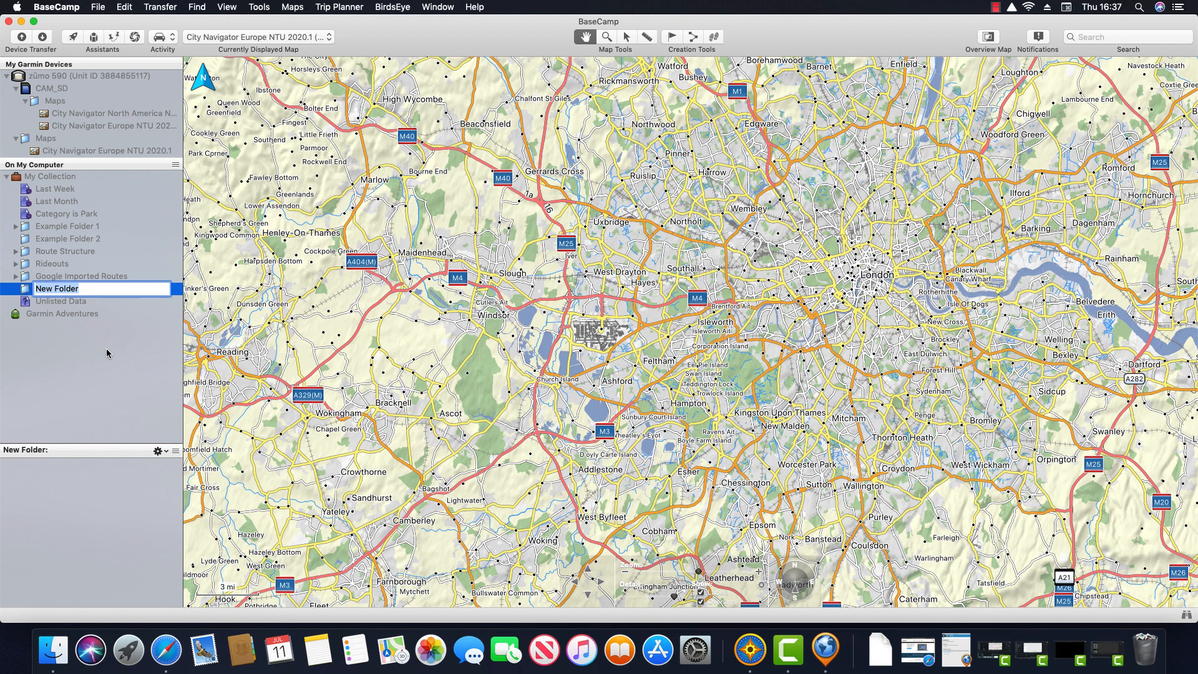
{"action": "type", "text": "Creating Routes from Scratch"}
{"action": "key", "text": "Return"}
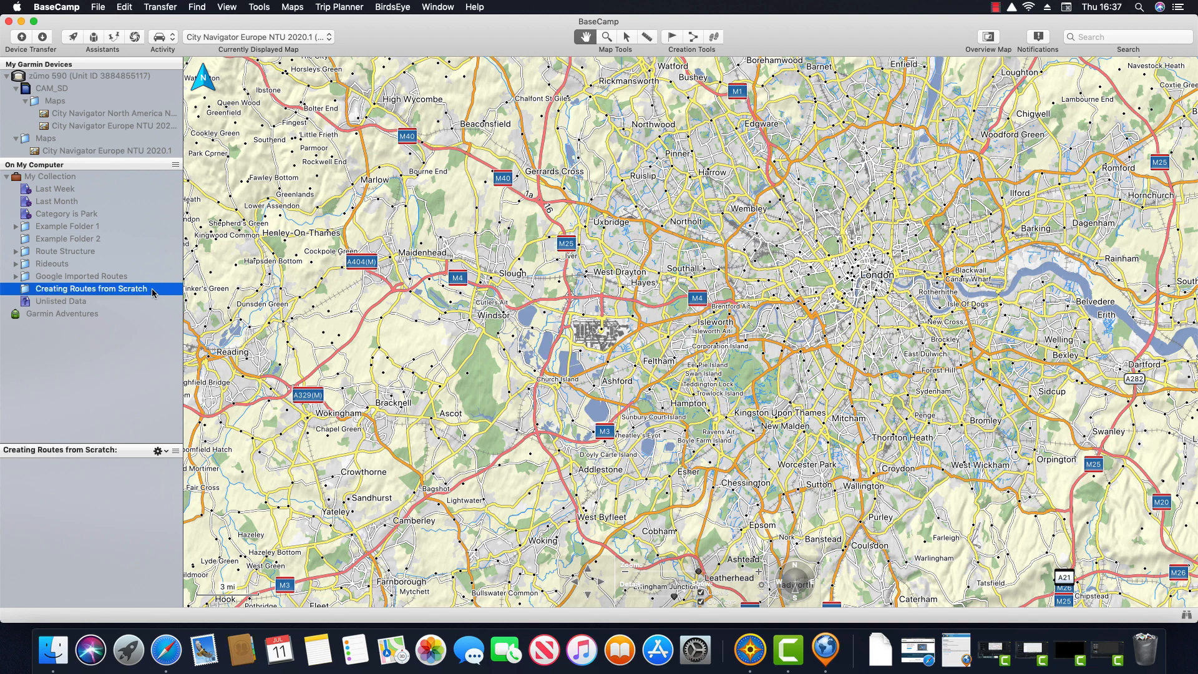
Step: Create a new list called 'Example Routes' inside that folder
{"action": "right_click", "coordinate": [153, 293]}
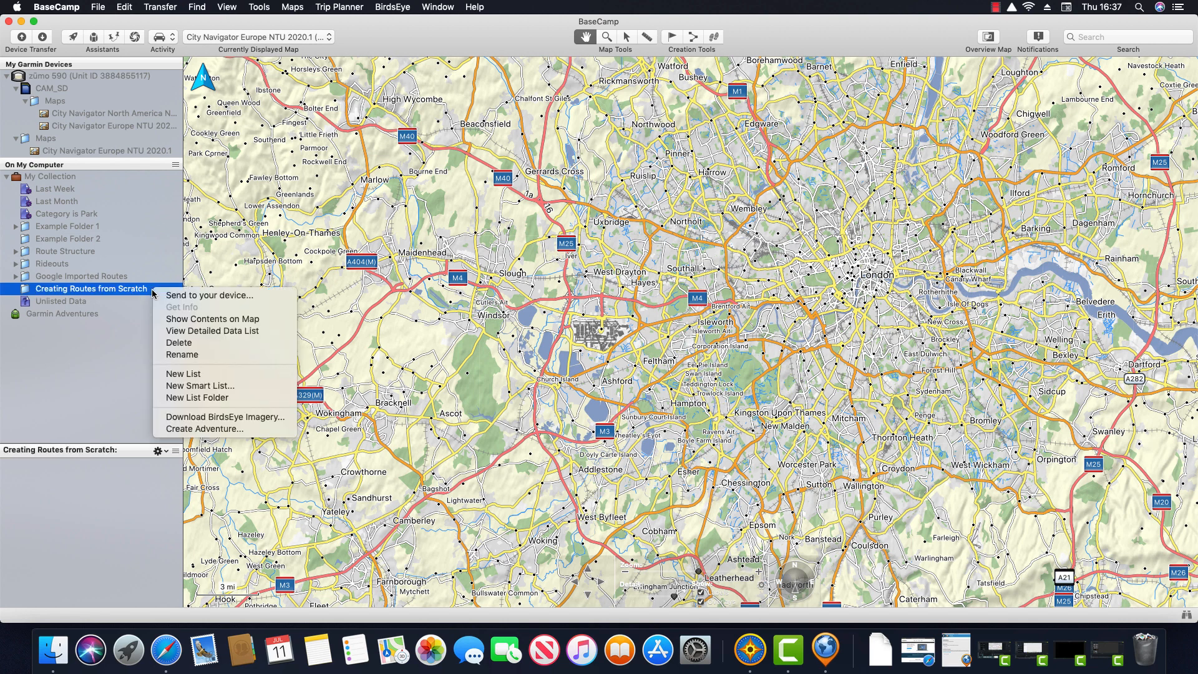
{"action": "left_click", "coordinate": [207, 375]}
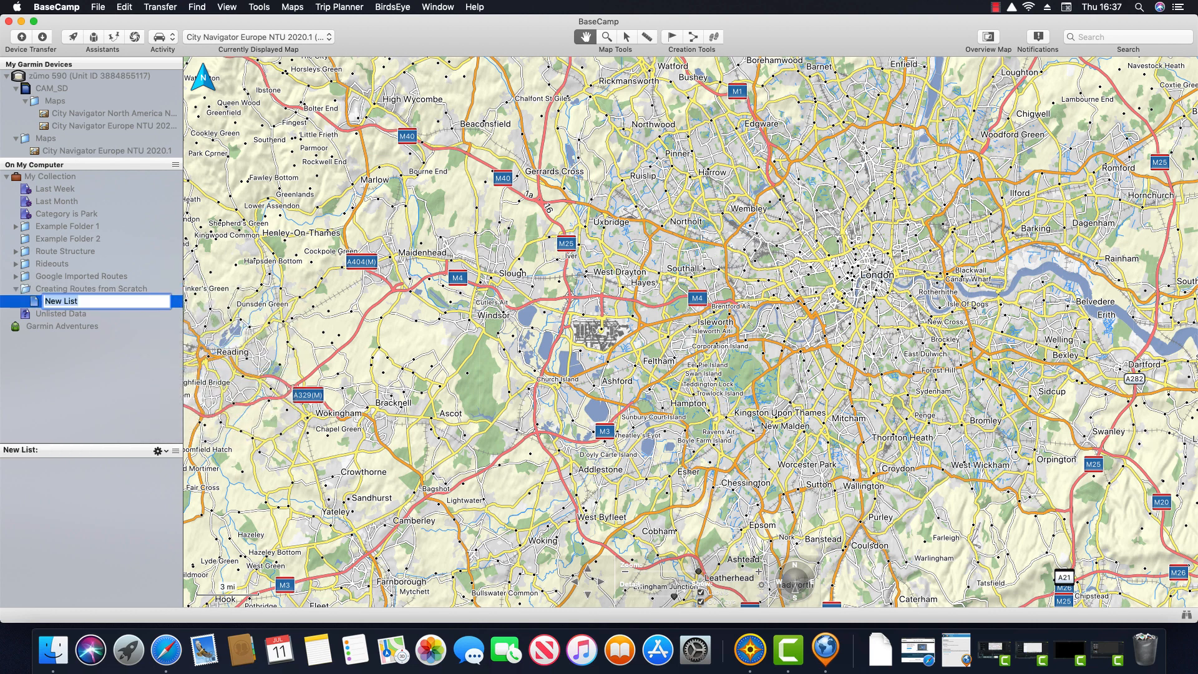
{"action": "type", "text": "Example Routes"}
{"action": "key", "text": "Return"}
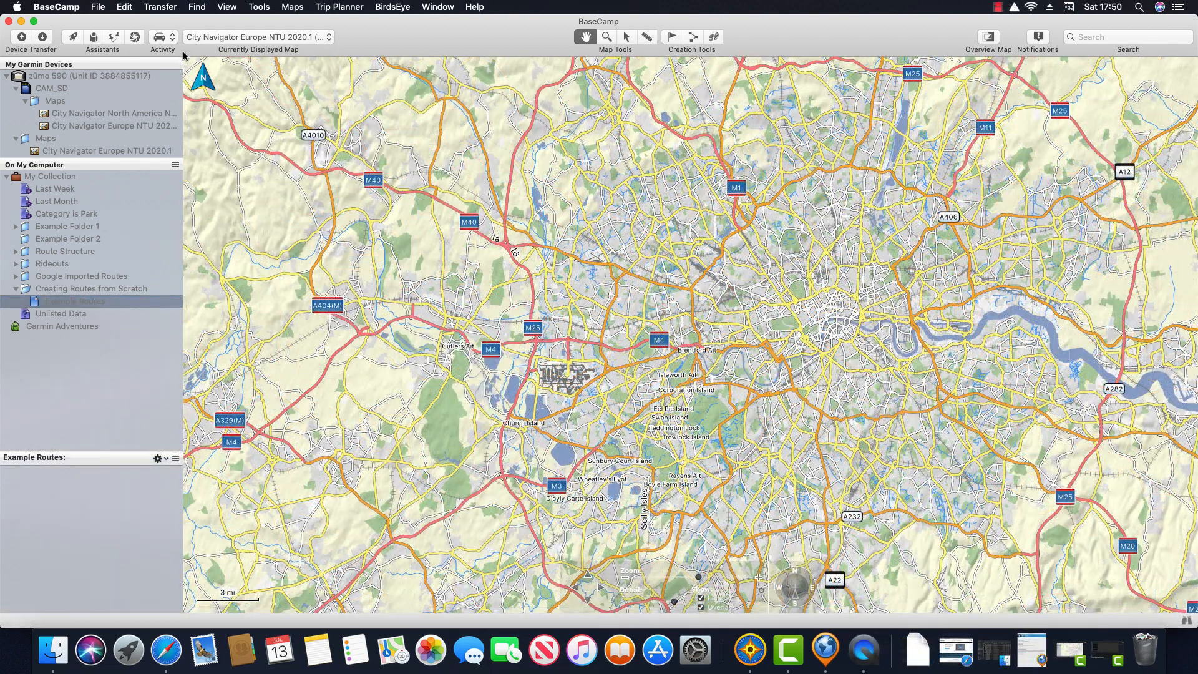
{"action": "left_click", "coordinate": [172, 39]}
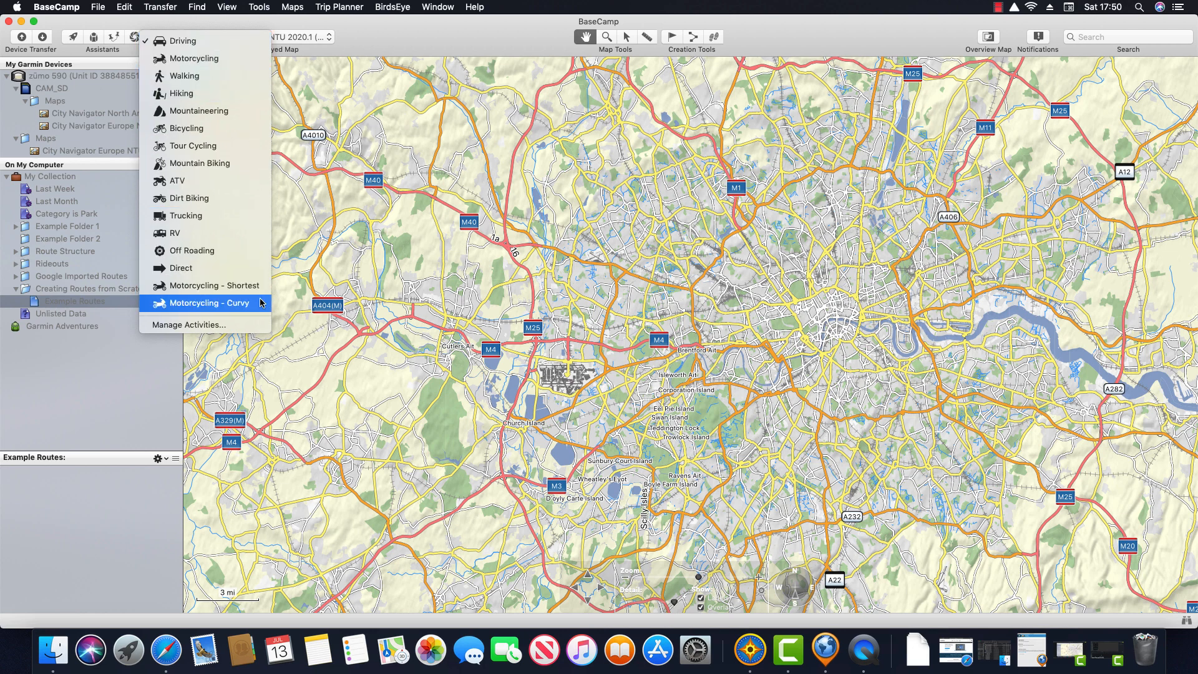
{"action": "left_click", "coordinate": [253, 326]}
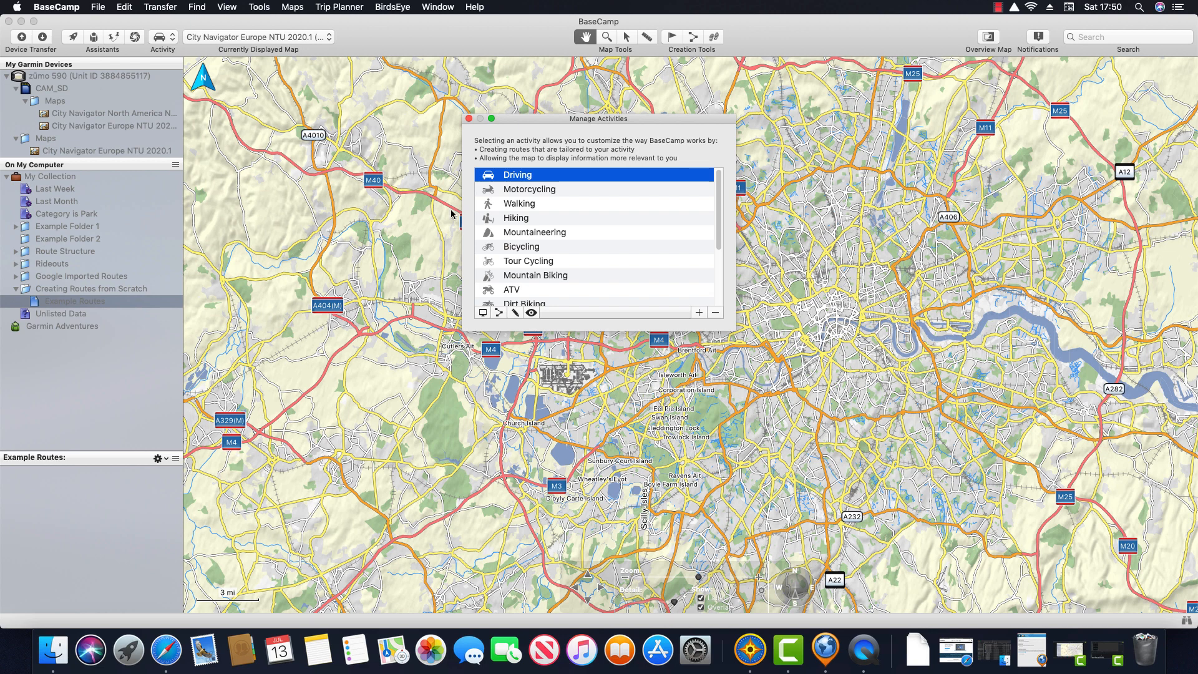
{"action": "left_click_drag", "start_coordinate": [518, 126], "coordinate": [321, 186]}
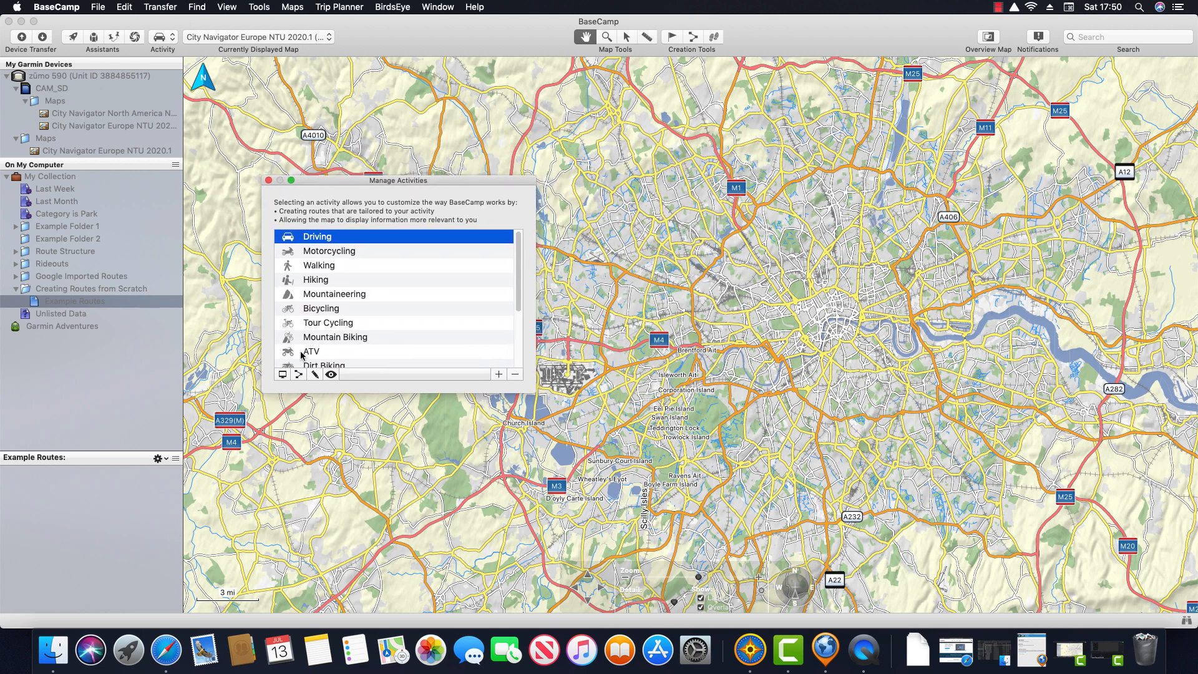
{"action": "left_click", "coordinate": [300, 375]}
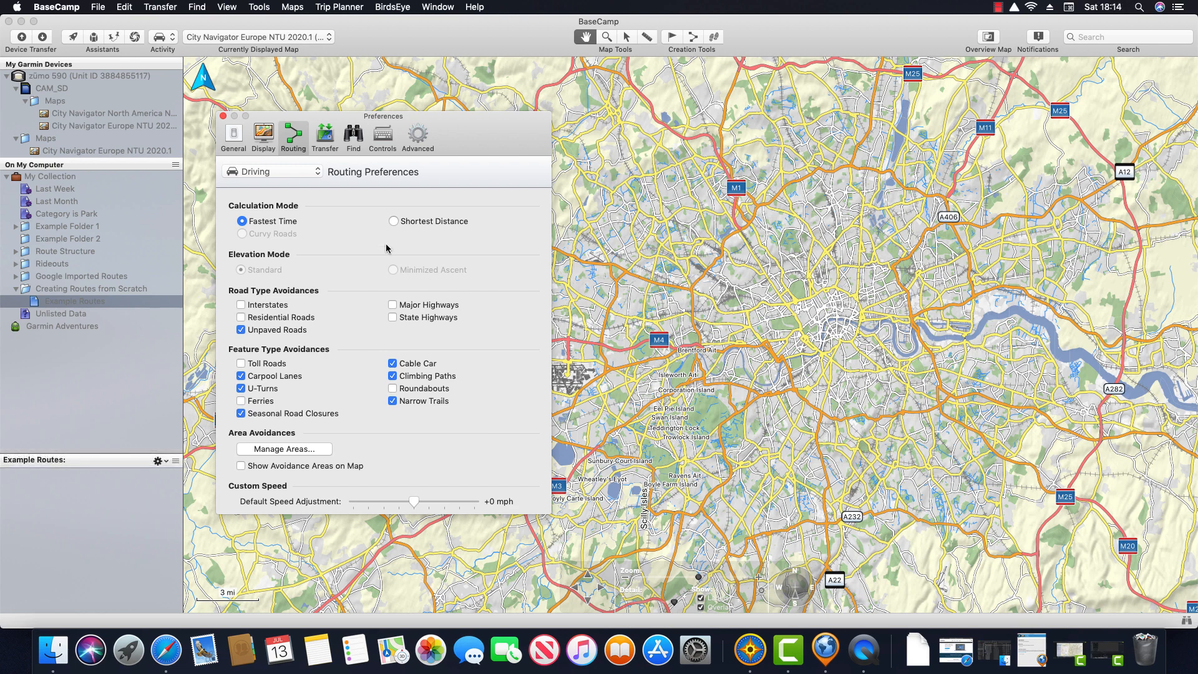
{"action": "left_click", "coordinate": [223, 116]}
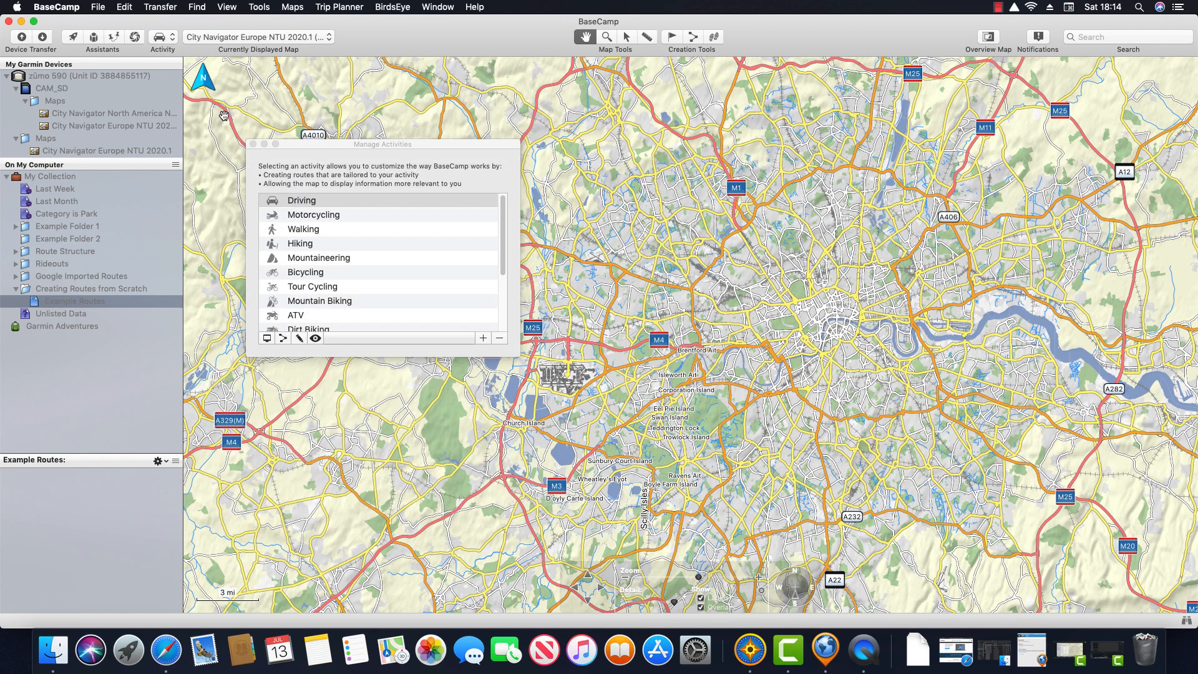
{"action": "left_click", "coordinate": [252, 145]}
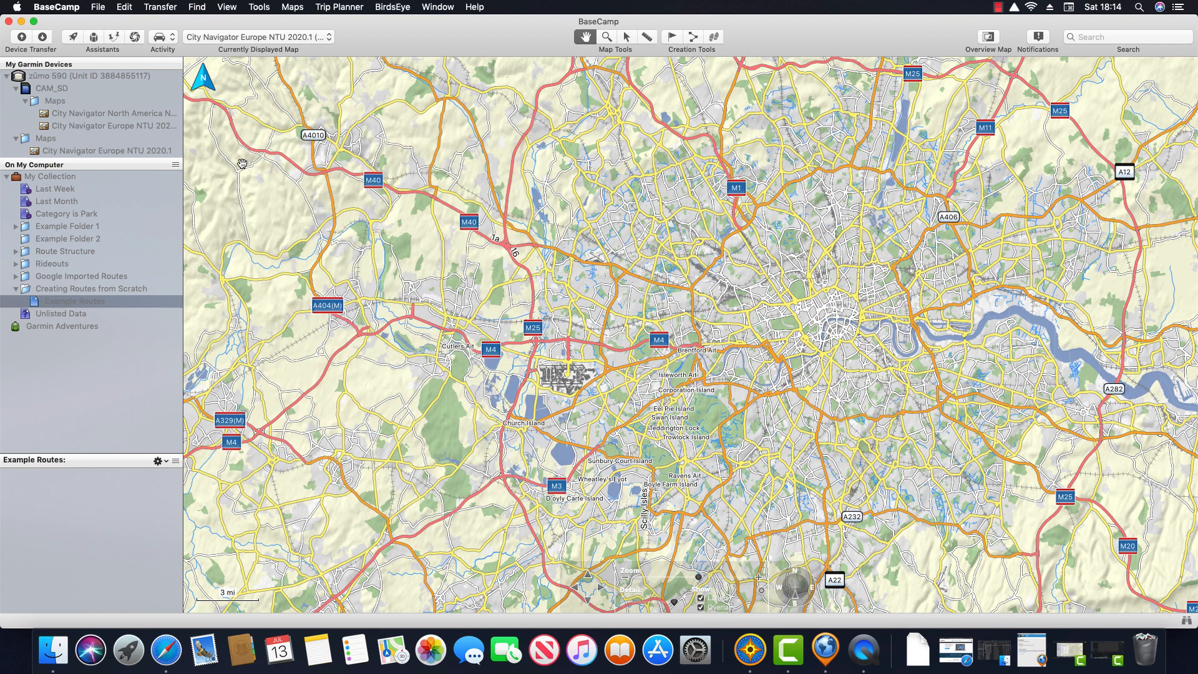
{"action": "left_click", "coordinate": [173, 38]}
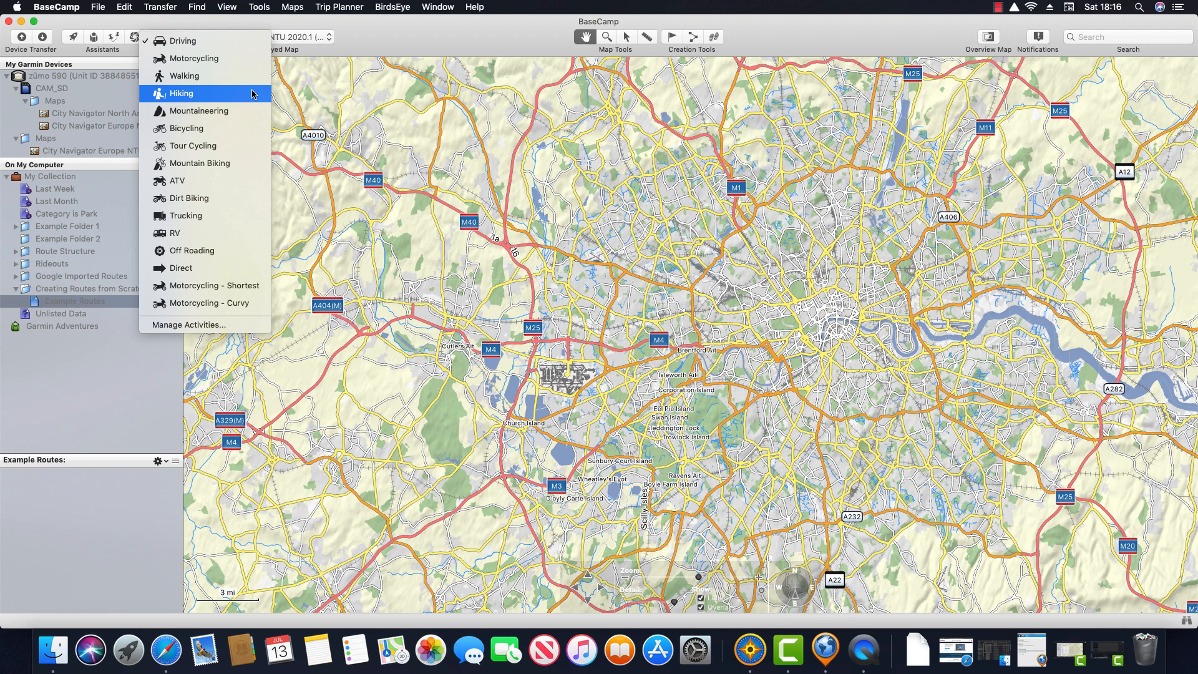
Step: Keep Driving as the activity, open Manage Activities, and bring up Driving's routing preferences
{"action": "left_click", "coordinate": [354, 41]}
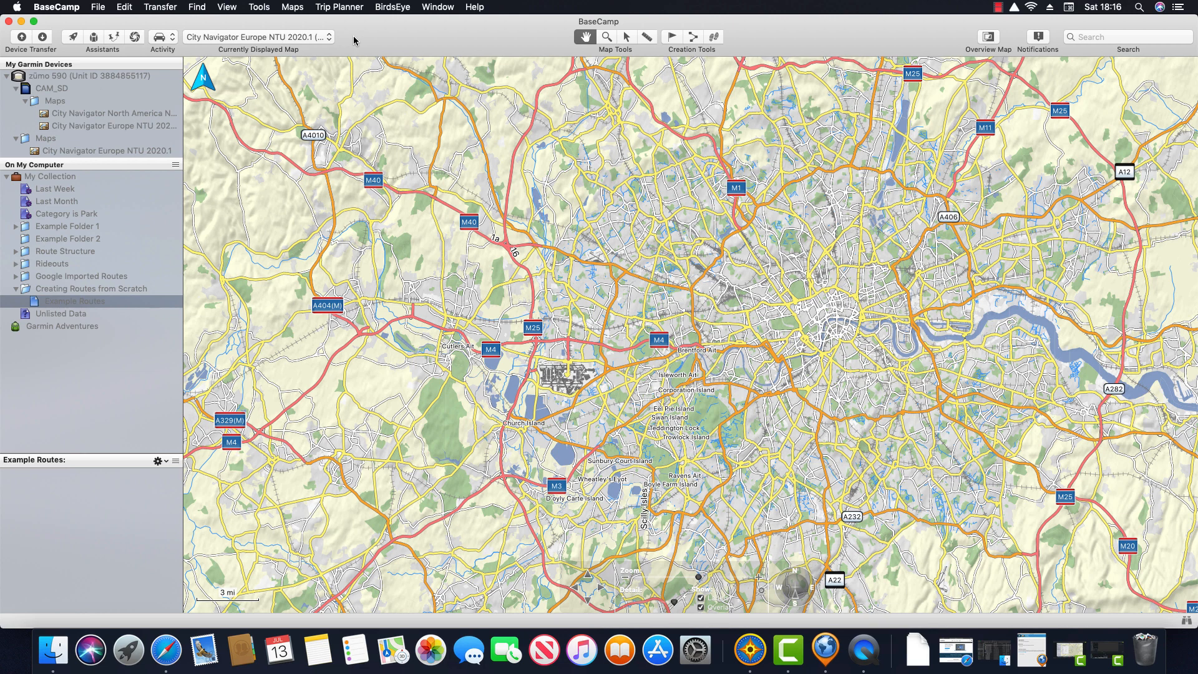
{"action": "left_click", "coordinate": [174, 40]}
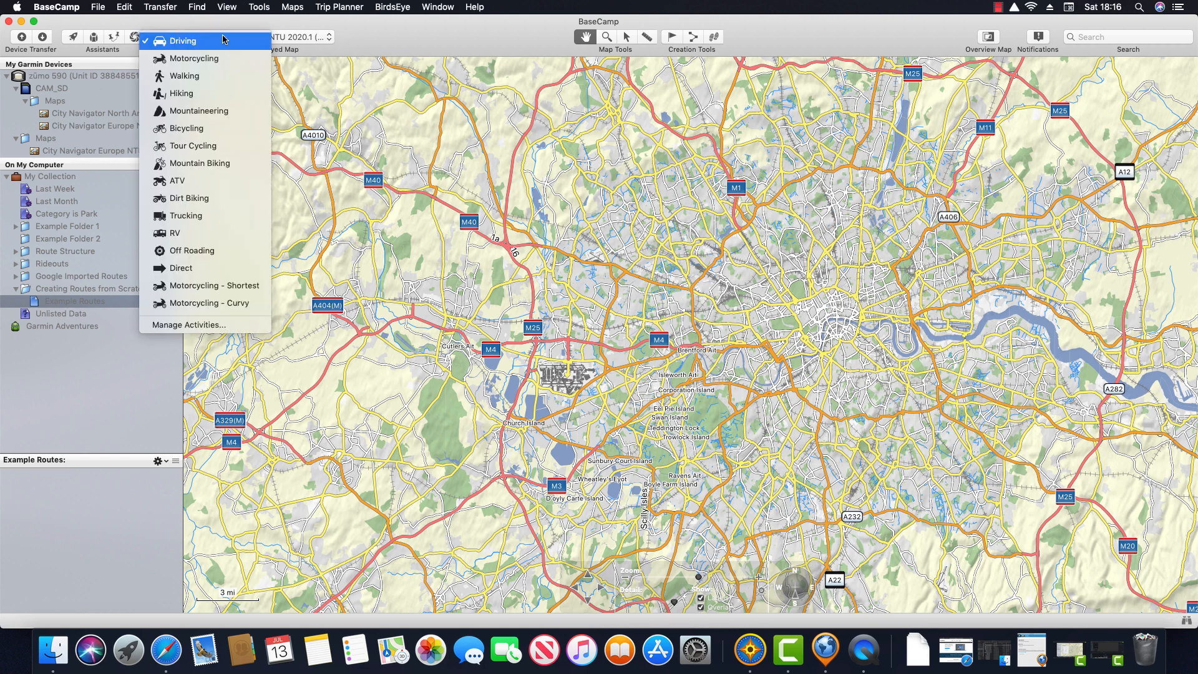
{"action": "left_click", "coordinate": [236, 325]}
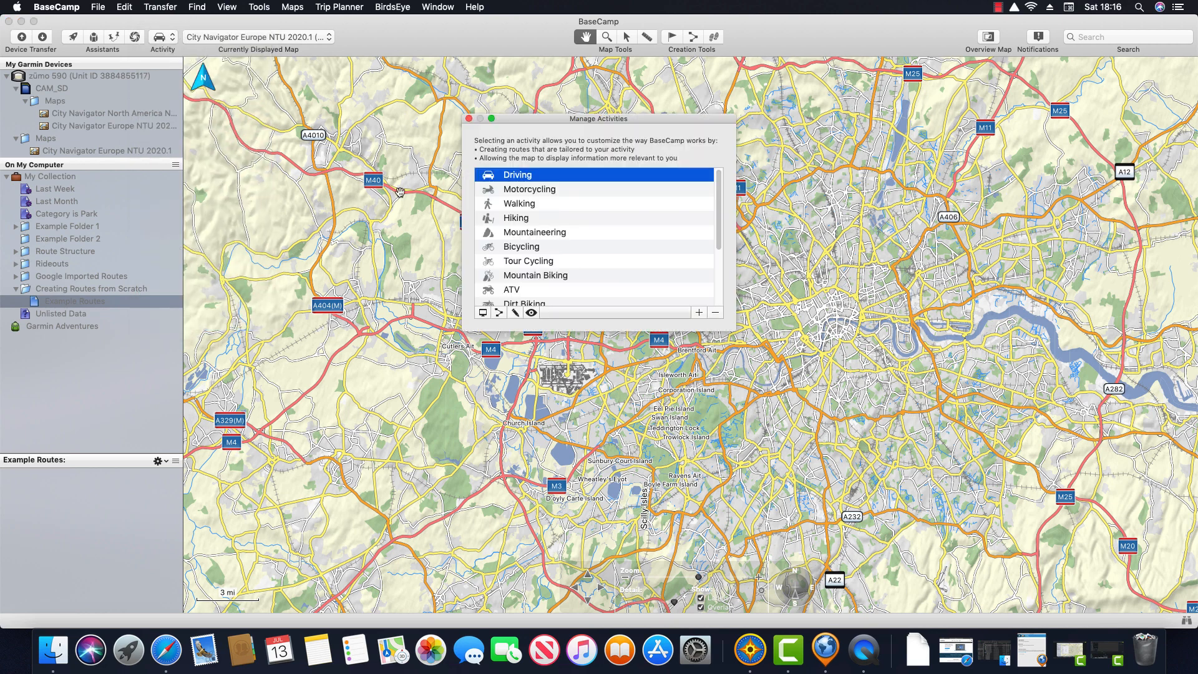
{"action": "left_click_drag", "start_coordinate": [527, 123], "coordinate": [301, 151]}
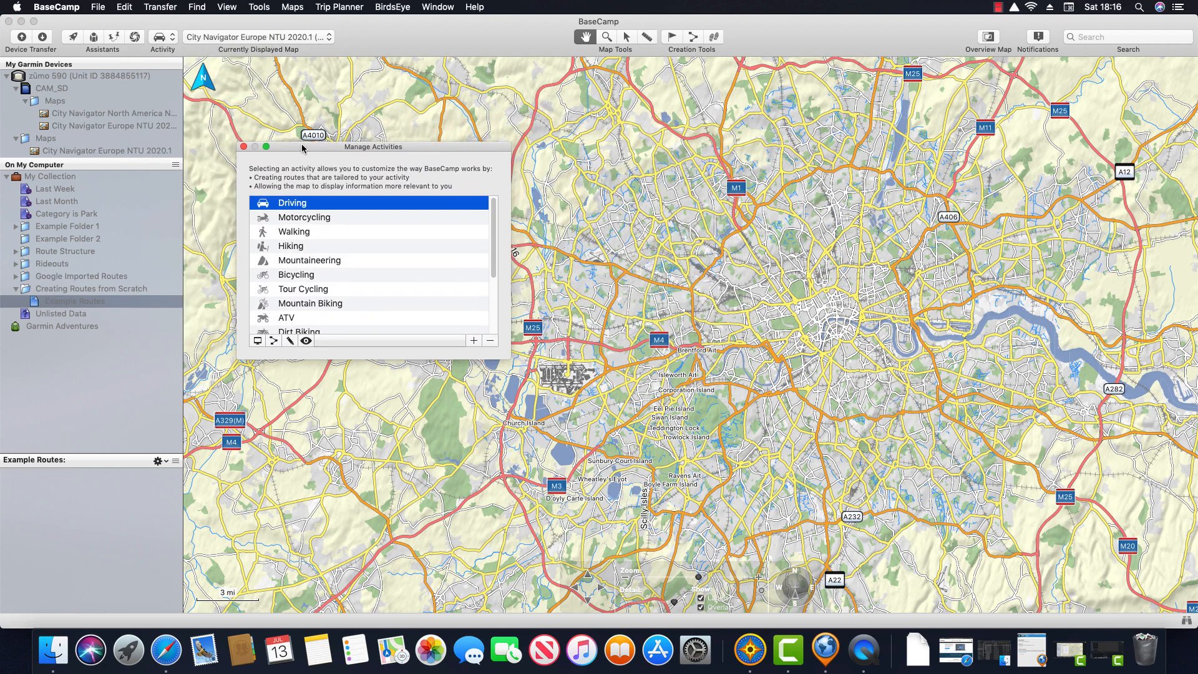
{"action": "left_click", "coordinate": [275, 341]}
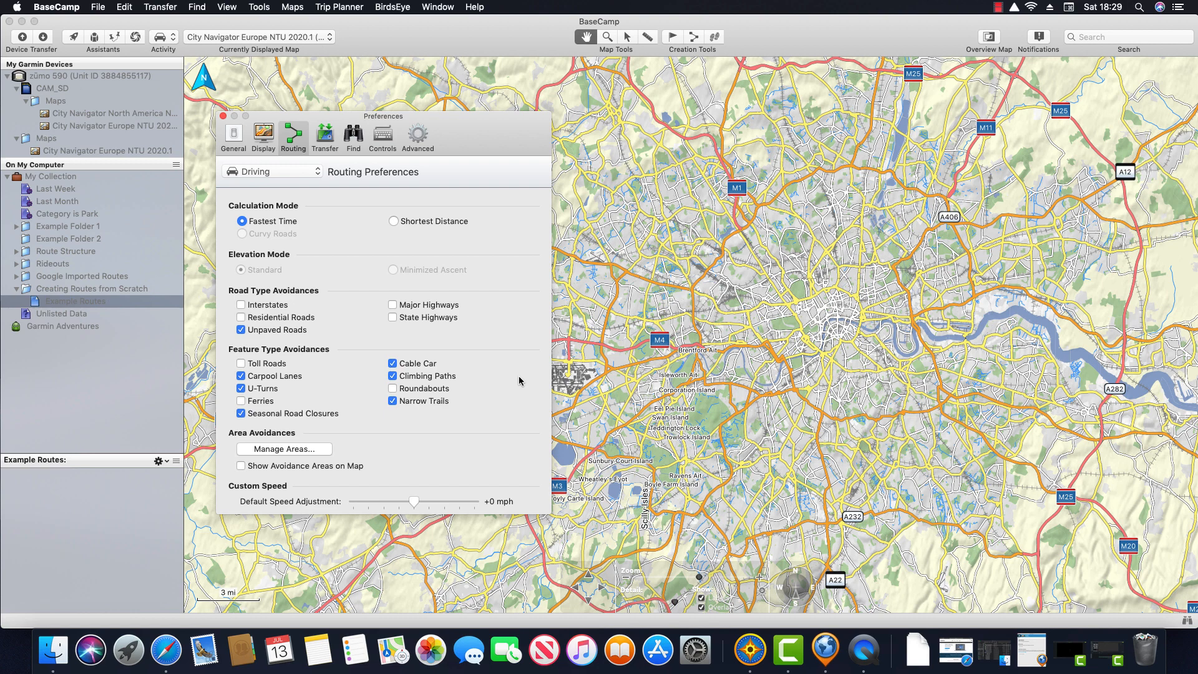
{"action": "left_click", "coordinate": [394, 222]}
{"action": "left_click", "coordinate": [318, 173]}
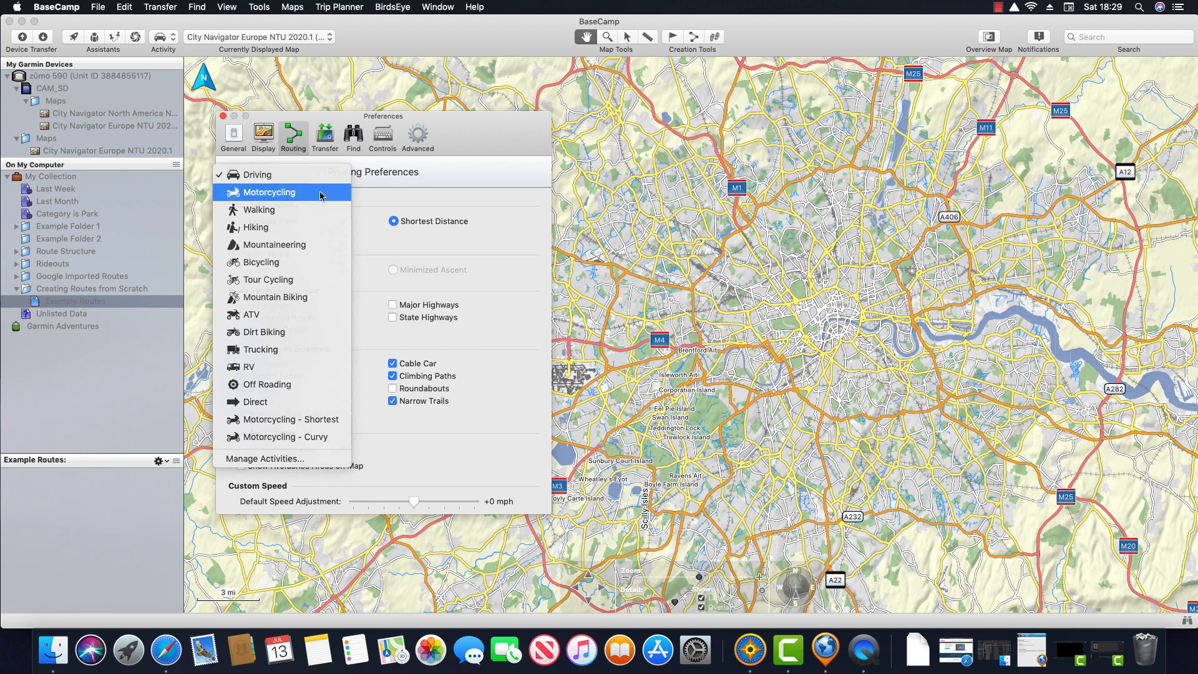
{"action": "left_click", "coordinate": [320, 193]}
{"action": "left_click", "coordinate": [242, 234]}
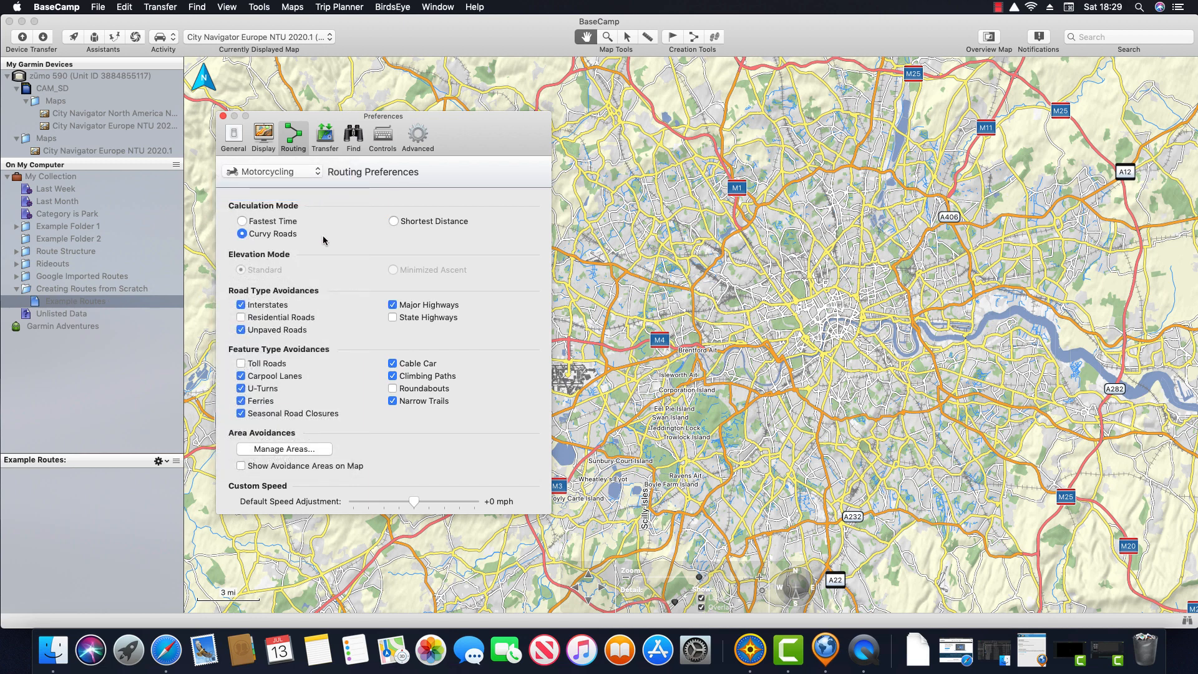
{"action": "left_click", "coordinate": [317, 173]}
{"action": "left_click", "coordinate": [314, 159]}
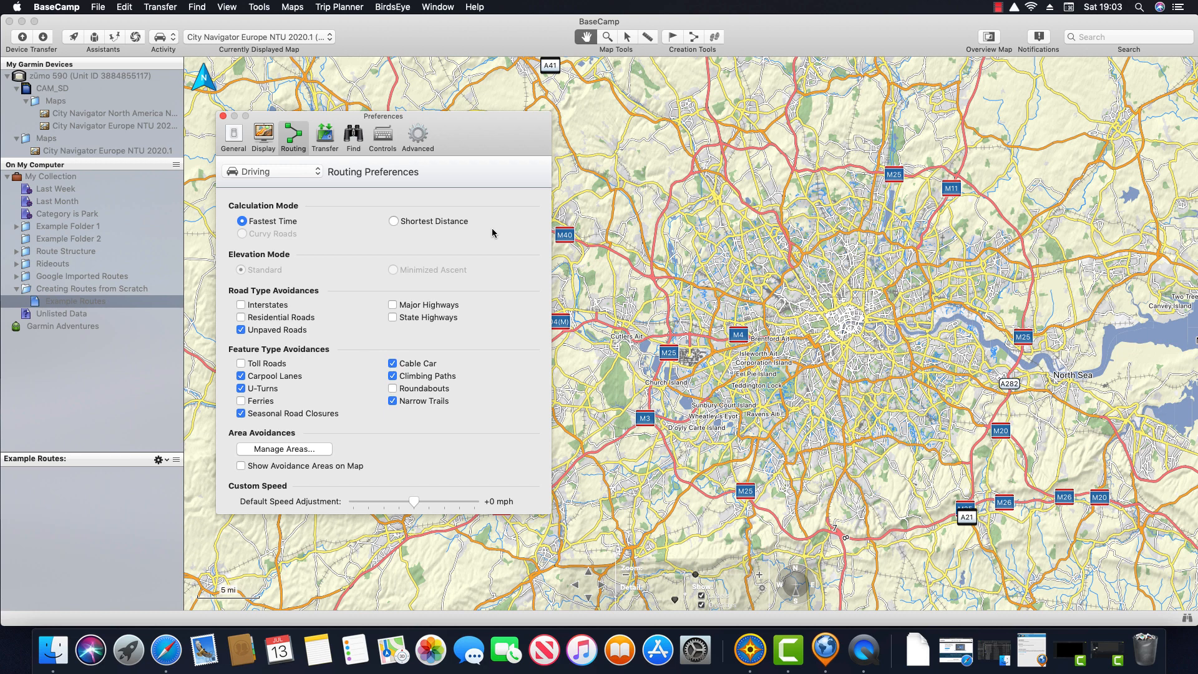
Step: Try Motorcycling - Shortest and Motorcycling - Curvy, then set routing back to Driving
{"action": "left_click", "coordinate": [320, 176]}
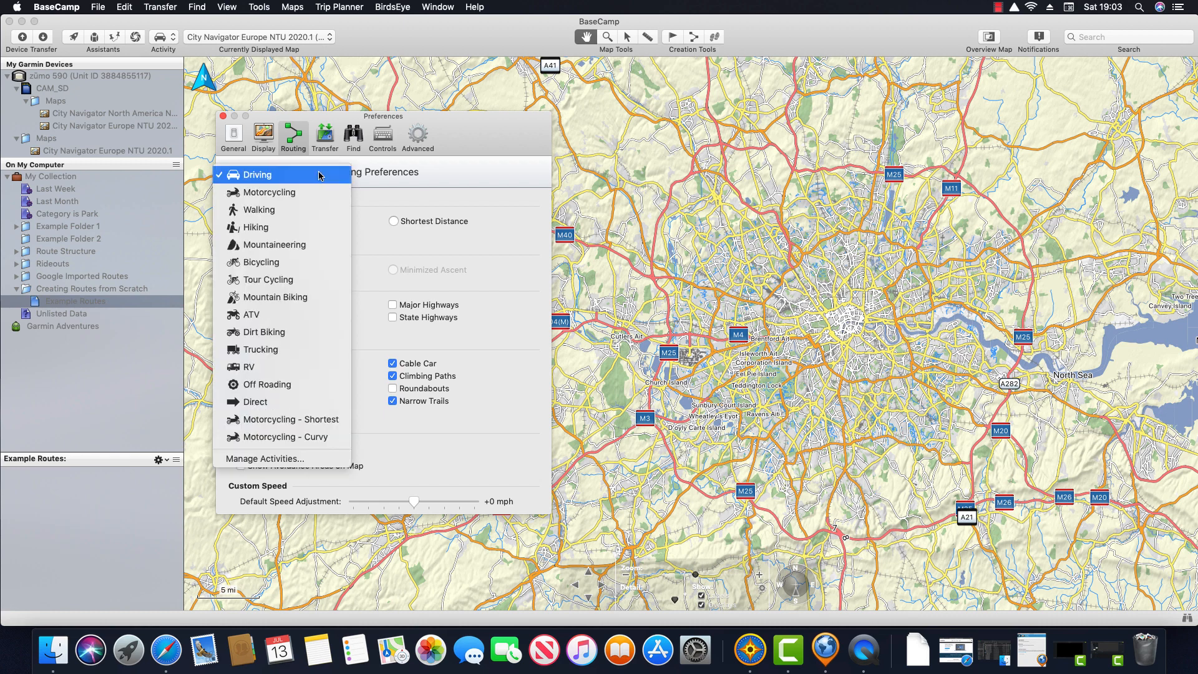
{"action": "left_click", "coordinate": [329, 419]}
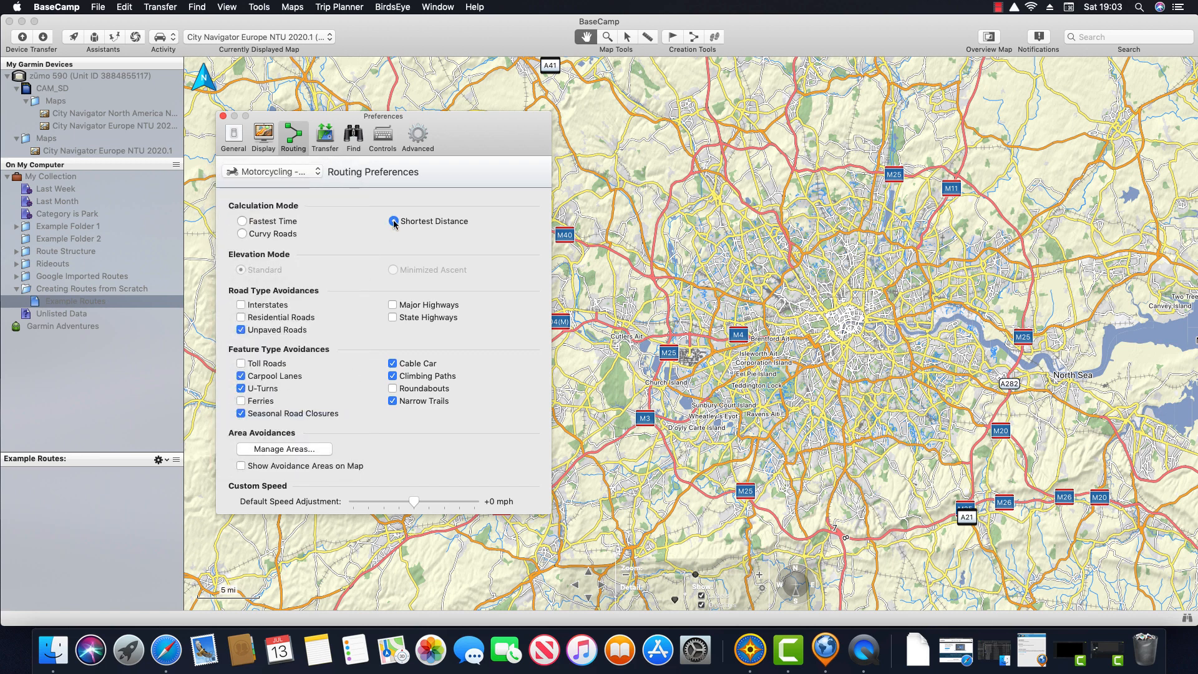
{"action": "left_click", "coordinate": [318, 176]}
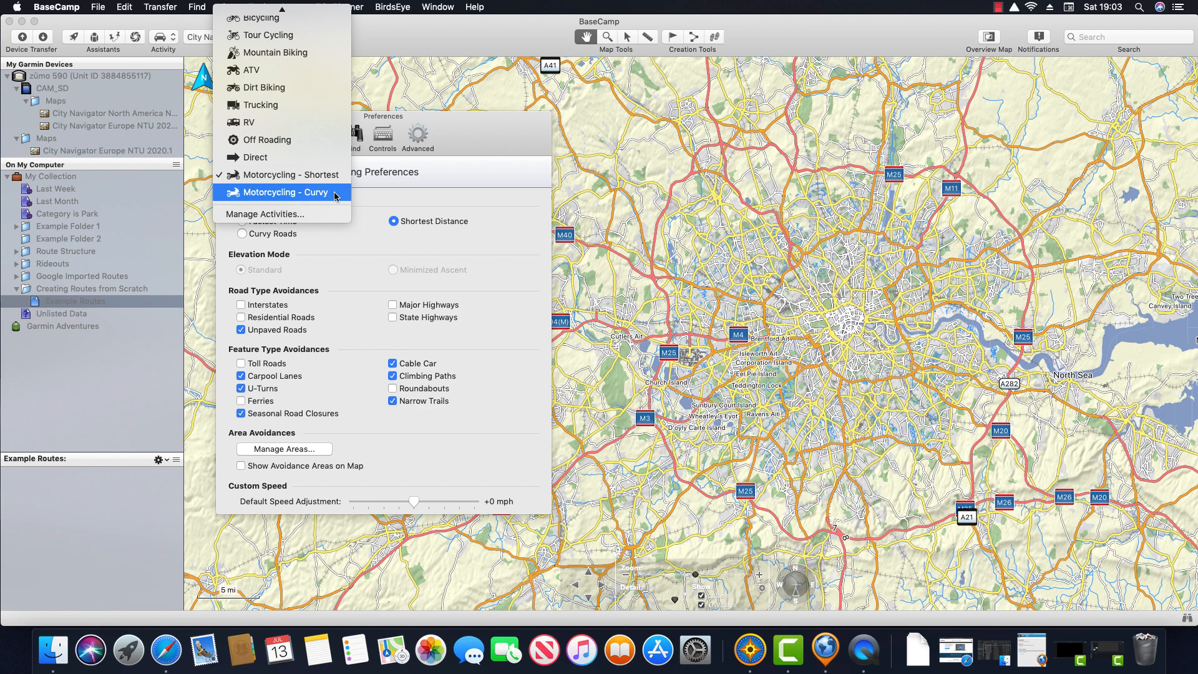
{"action": "left_click", "coordinate": [335, 194]}
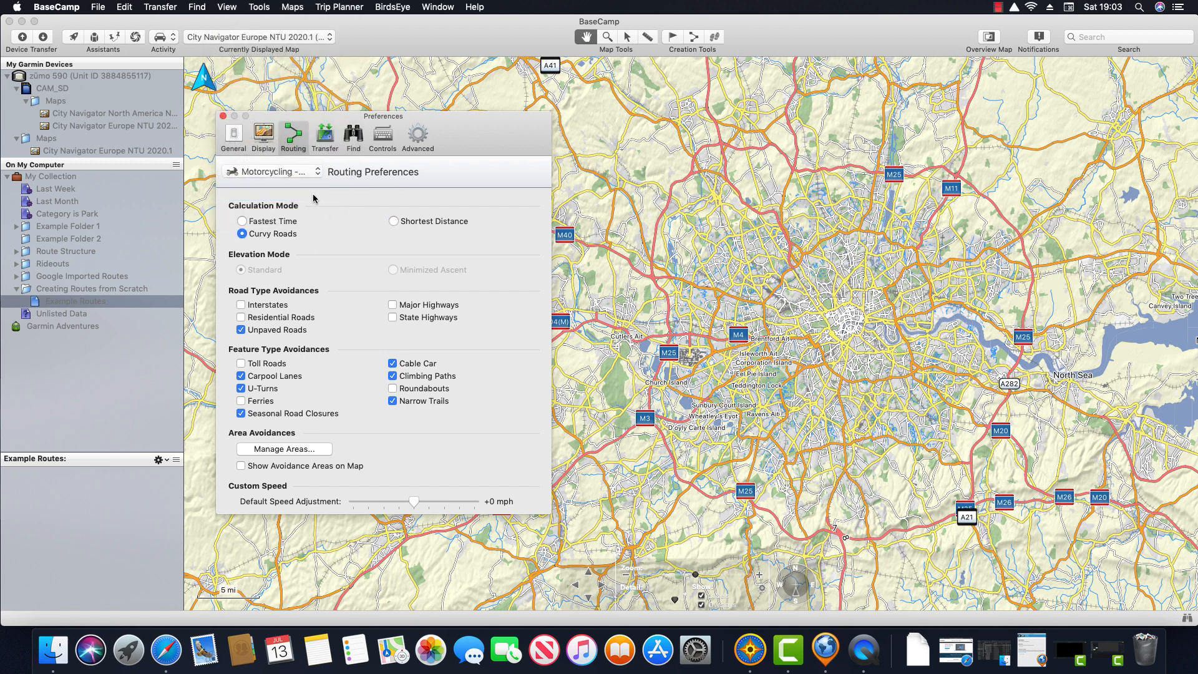
{"action": "left_click", "coordinate": [318, 175]}
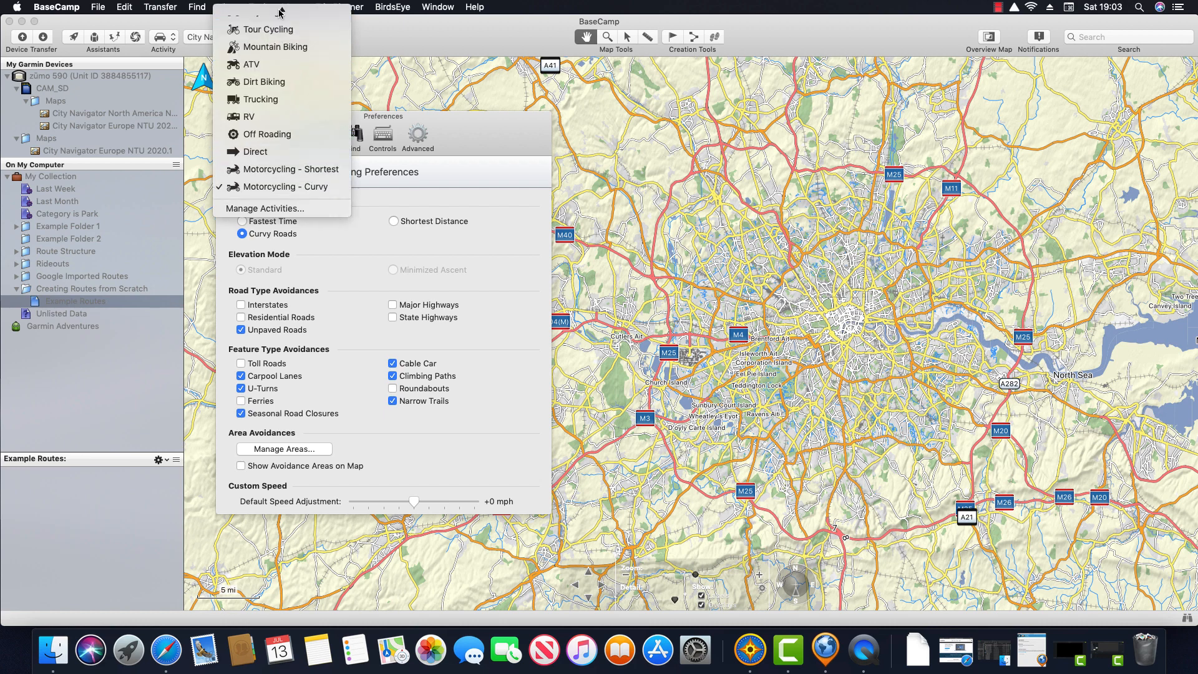
{"action": "left_click", "coordinate": [282, 16]}
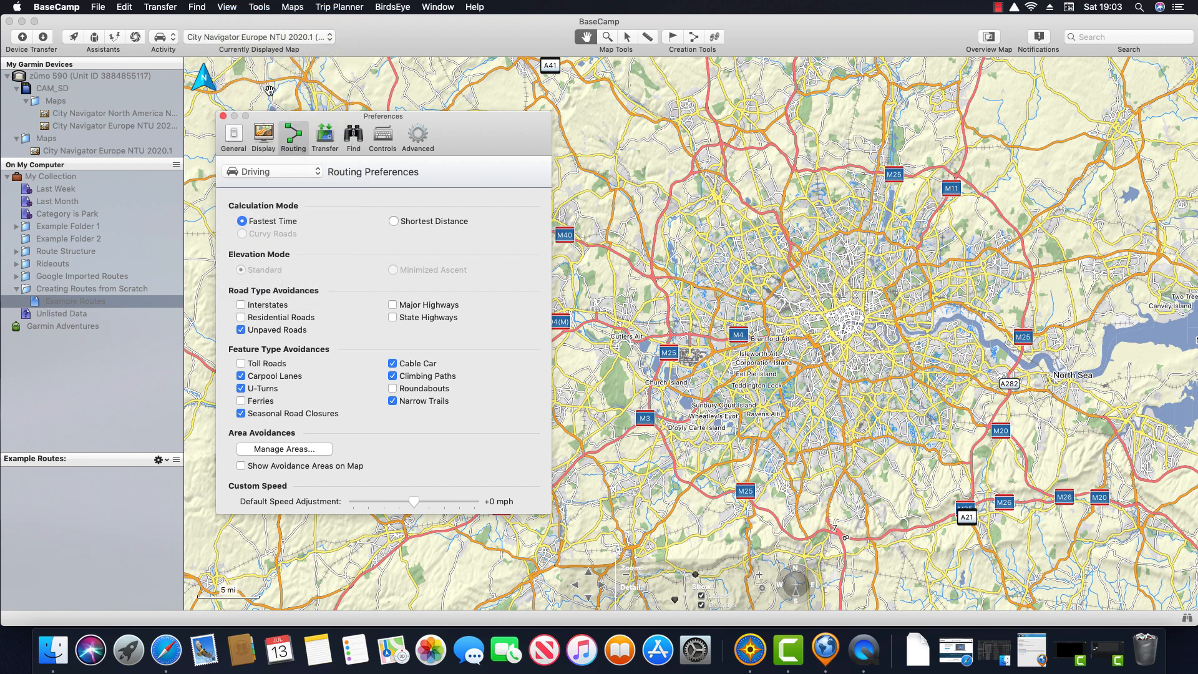
Step: Close Preferences and Manage Activities, then zoom in and centre the map on Heathrow
{"action": "left_click", "coordinate": [222, 116]}
{"action": "left_click", "coordinate": [249, 148]}
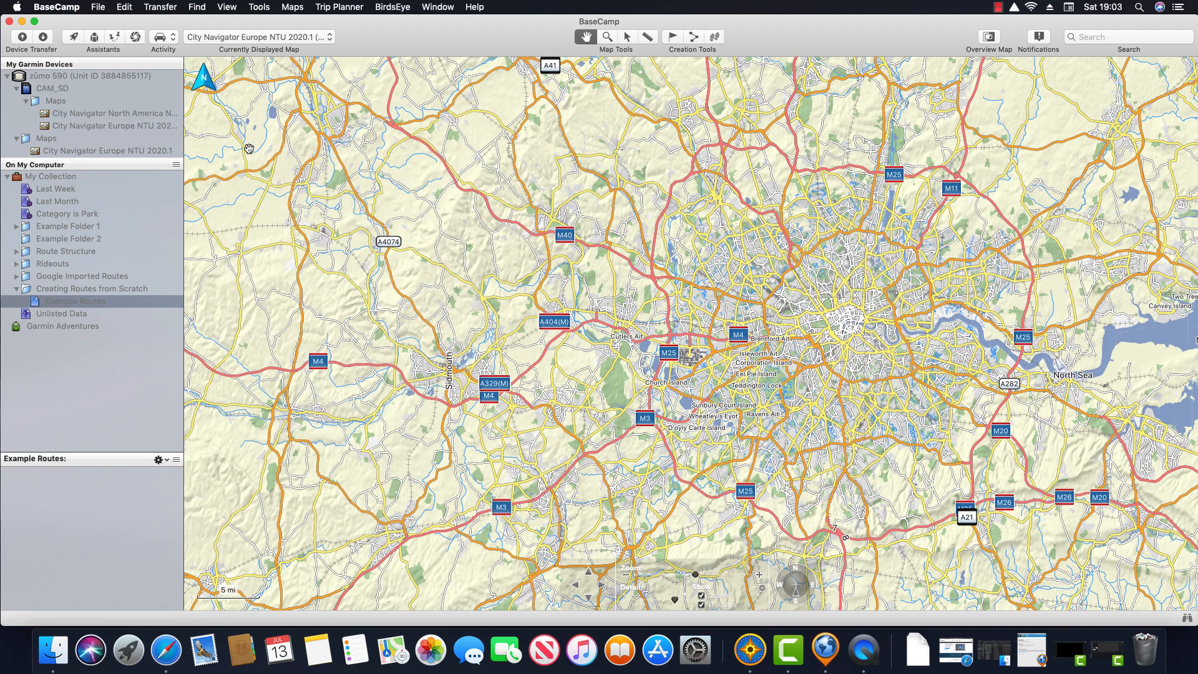
{"action": "scroll", "coordinate": [685, 342], "scroll_direction": "up", "scroll_amount": 5}
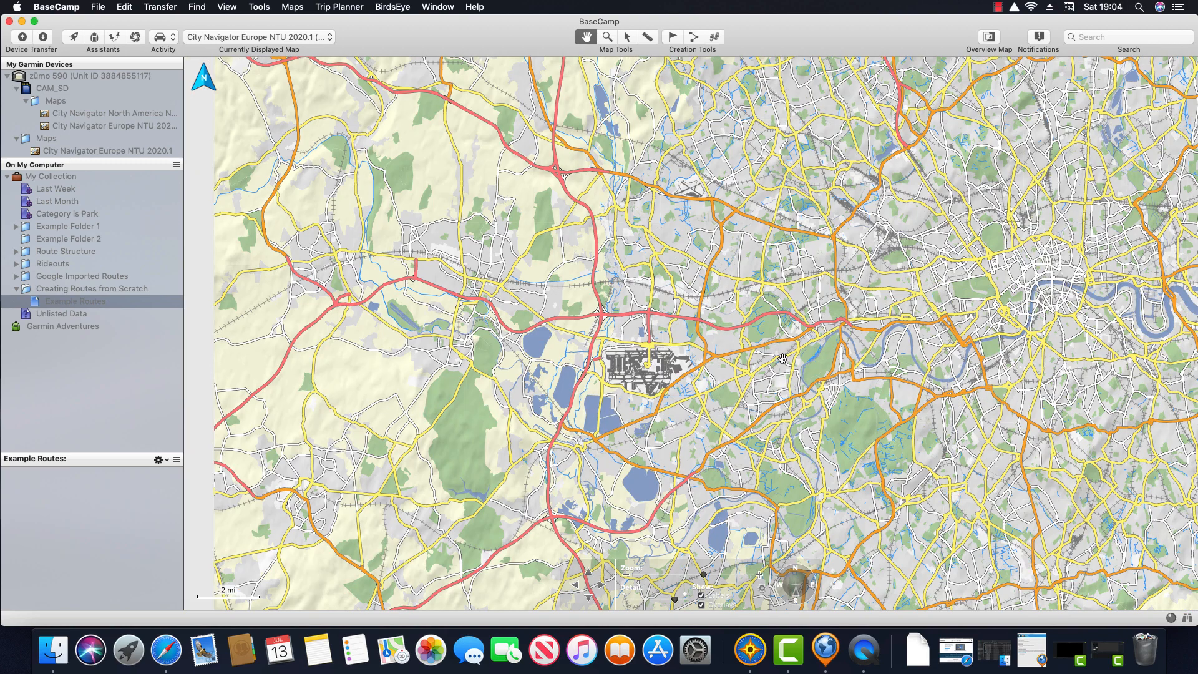
{"action": "scroll", "coordinate": [653, 312], "scroll_direction": "up", "scroll_amount": 3}
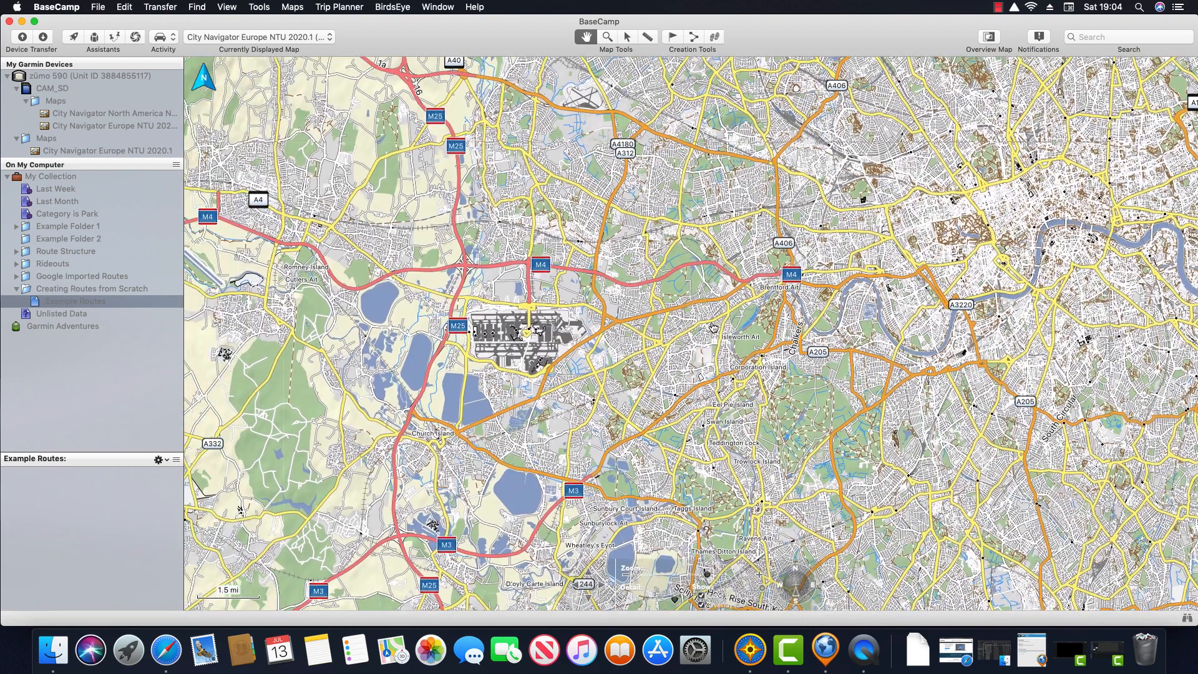
{"action": "left_click_drag", "start_coordinate": [713, 327], "coordinate": [718, 326]}
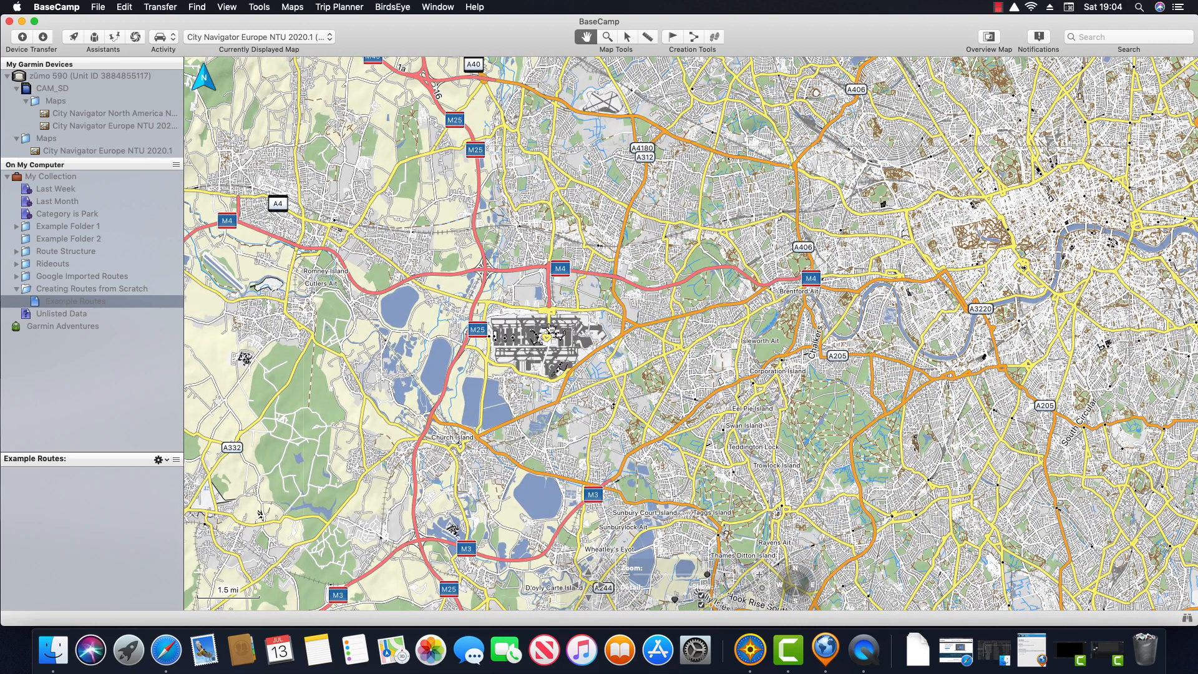
Step: Draw an 11.1 mi route from Porsche Centre West London to Heathrow's terminals and open its details
{"action": "left_click", "coordinate": [693, 38]}
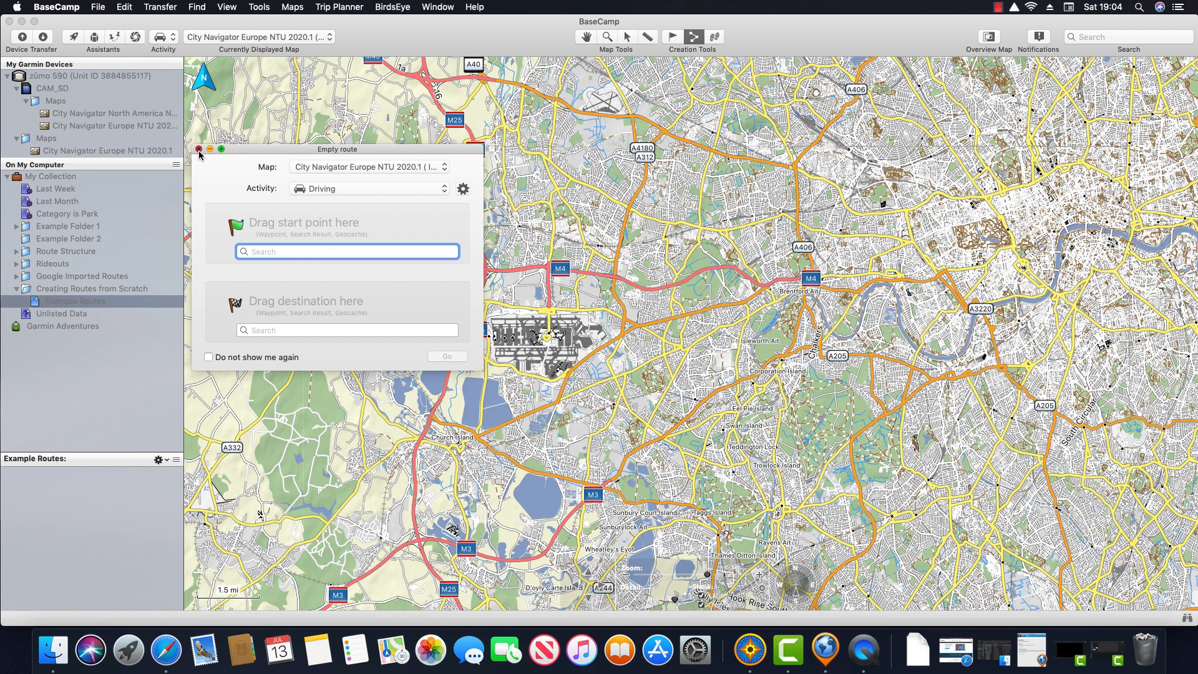
{"action": "left_click", "coordinate": [199, 150]}
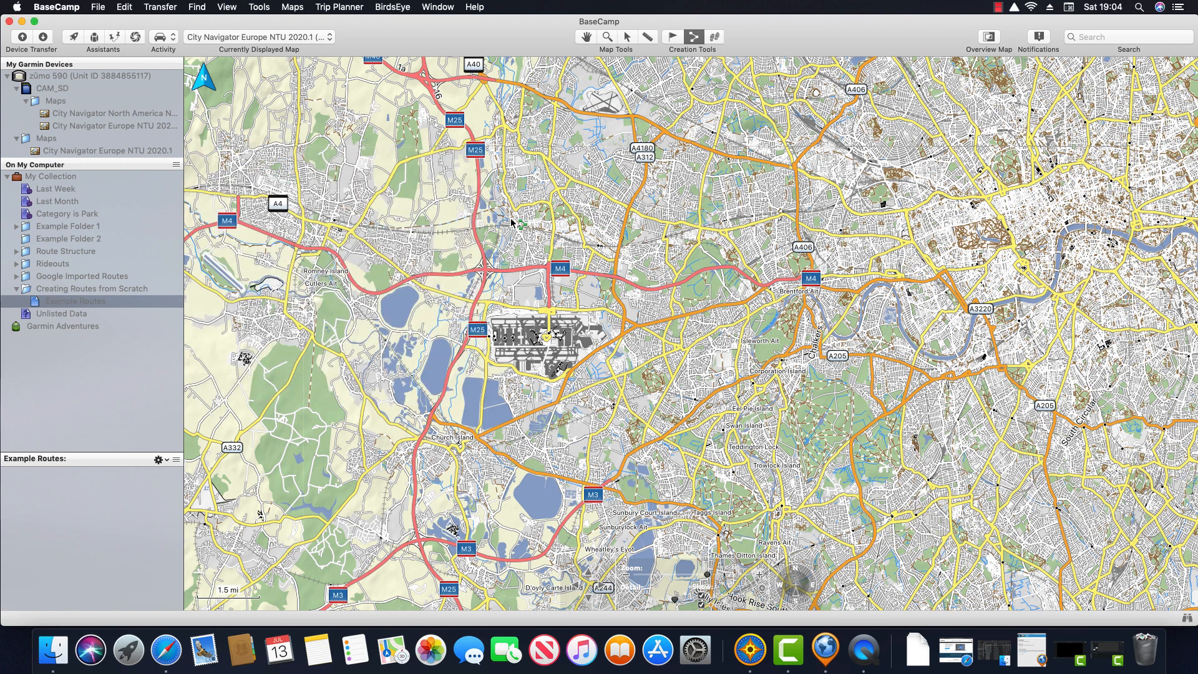
{"action": "left_click", "coordinate": [831, 290]}
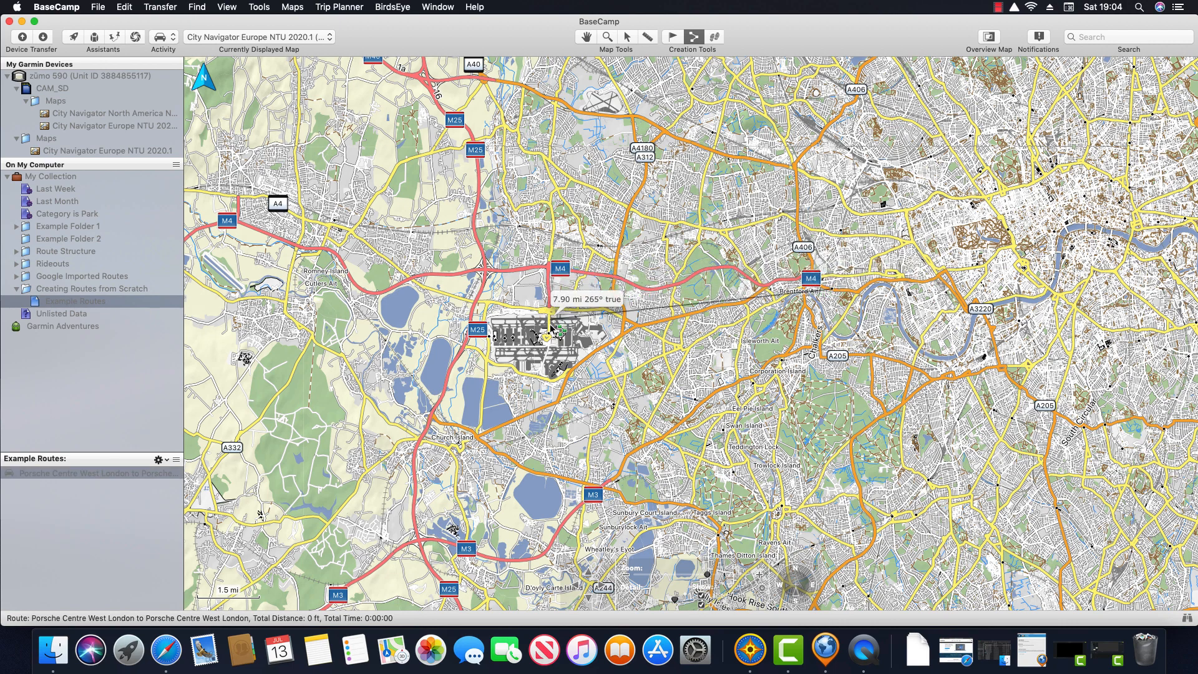
{"action": "left_click", "coordinate": [548, 337]}
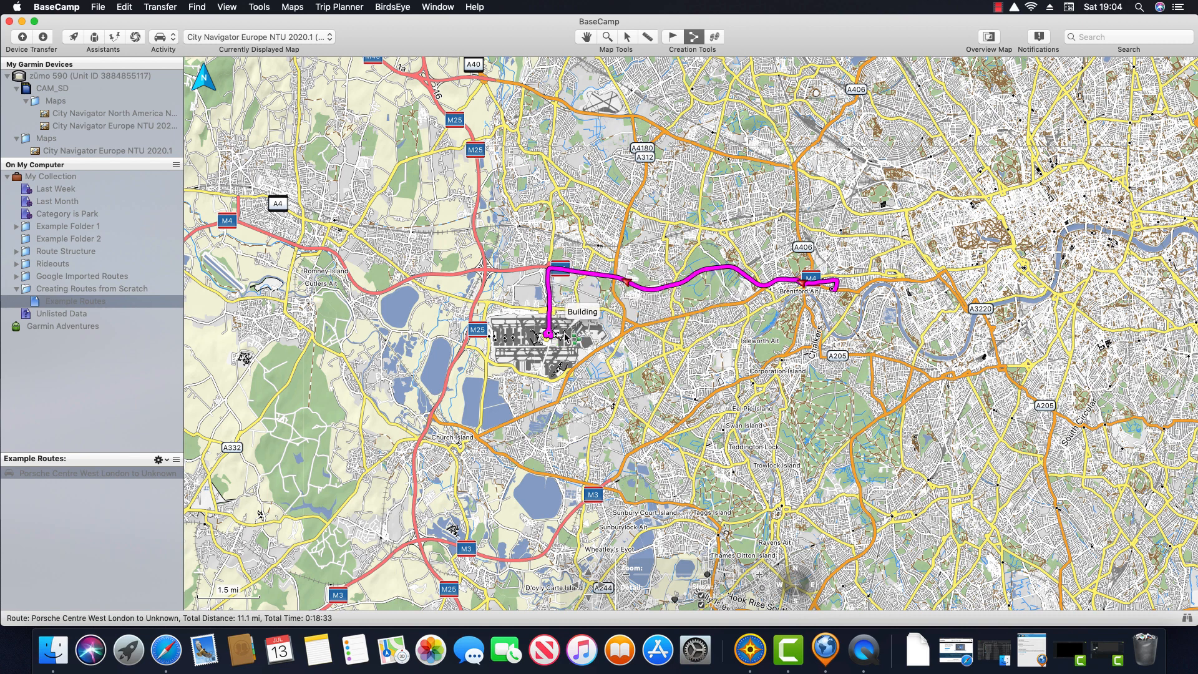
{"action": "left_click", "coordinate": [586, 37]}
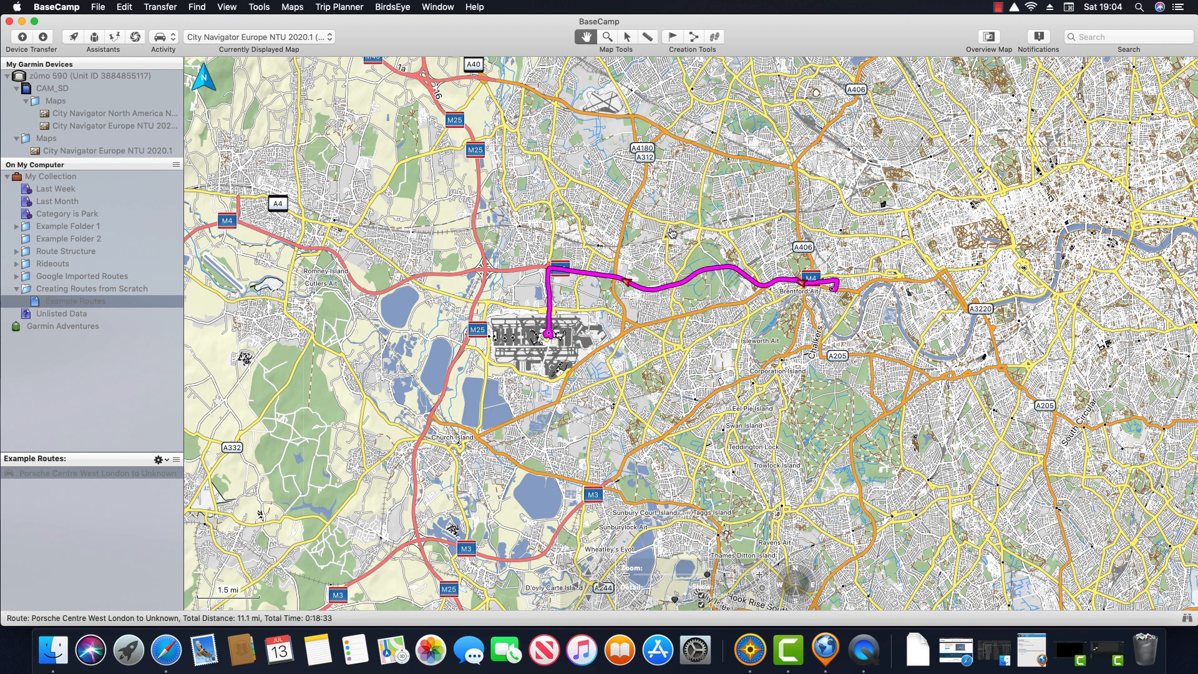
{"action": "left_click_drag", "start_coordinate": [673, 234], "coordinate": [843, 226]}
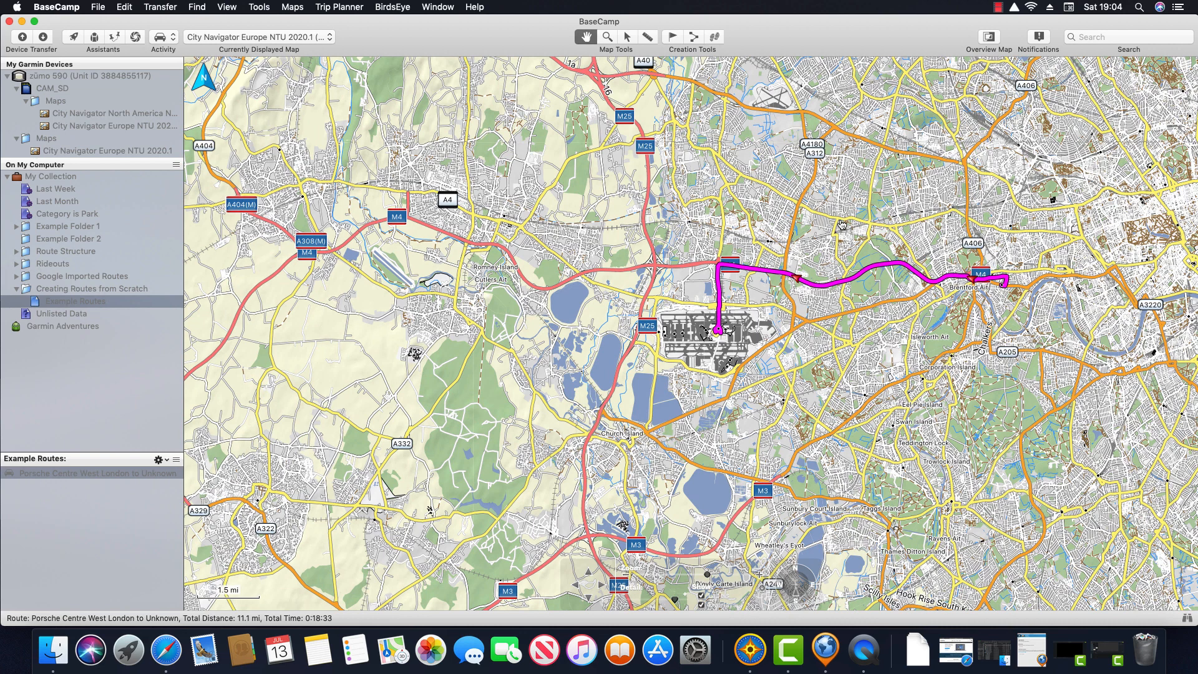
{"action": "double_click", "coordinate": [123, 474]}
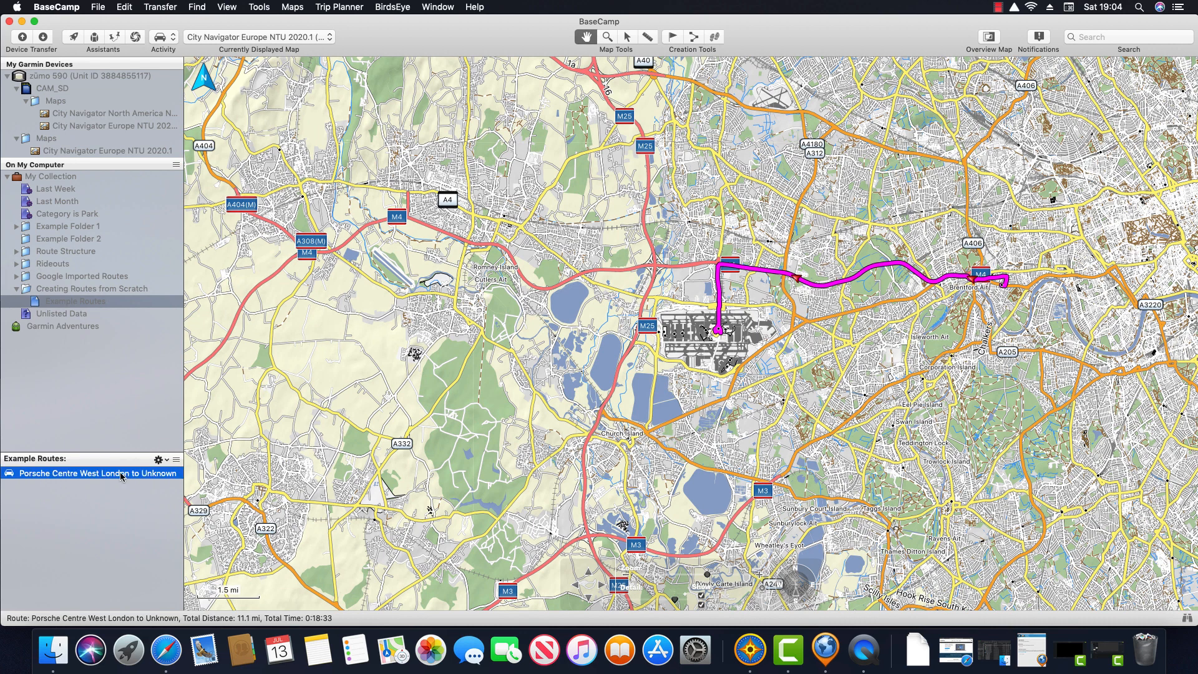
Step: Show the route's Summary and highlight its 19 min total time
{"action": "left_click_drag", "start_coordinate": [553, 231], "coordinate": [704, 223]}
{"action": "scroll", "coordinate": [705, 222], "scroll_direction": "down", "scroll_amount": 2}
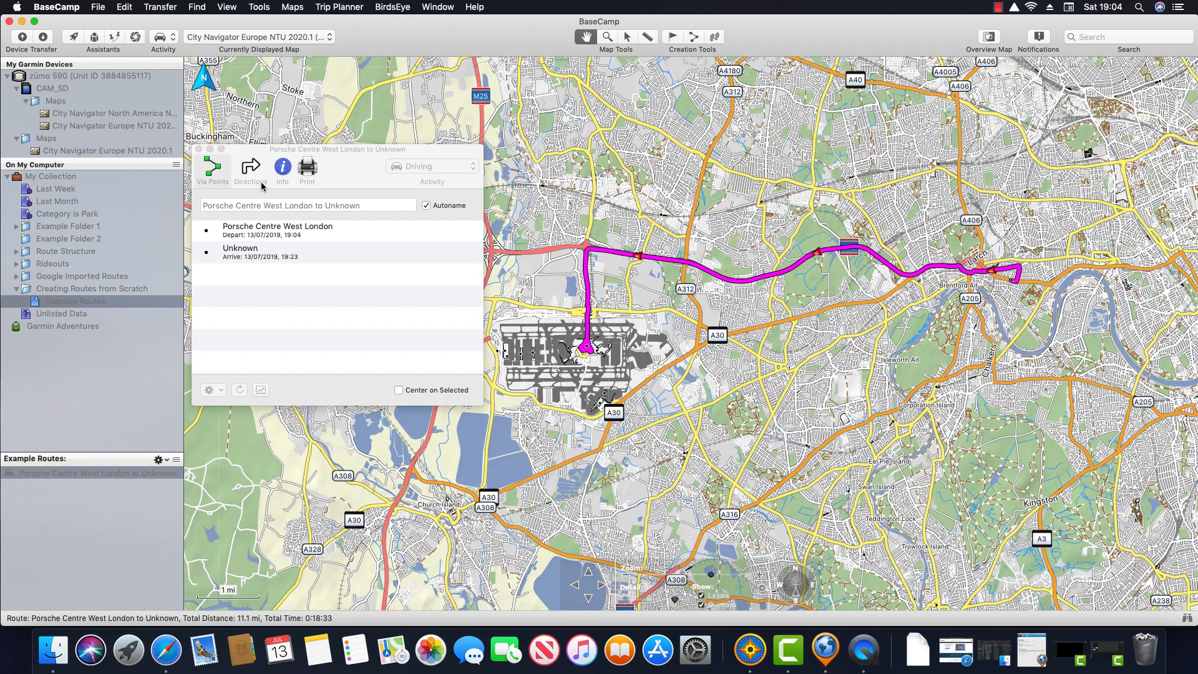
{"action": "left_click", "coordinate": [283, 168]}
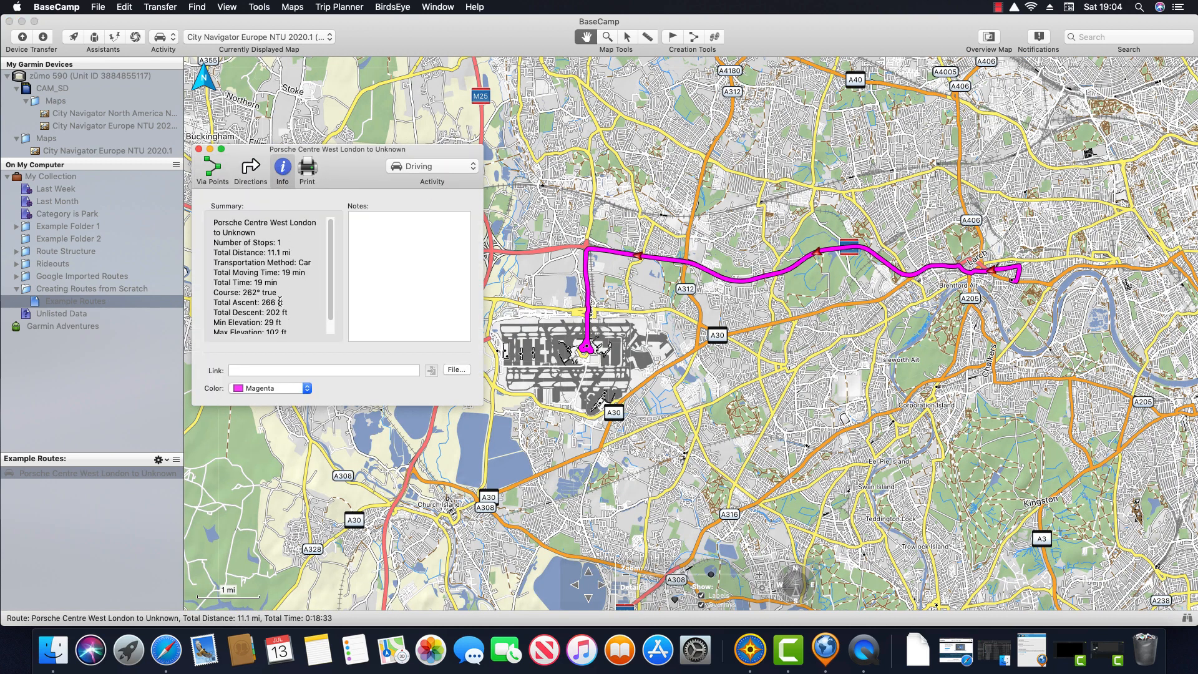
{"action": "left_click_drag", "start_coordinate": [282, 287], "coordinate": [213, 285]}
Step: Recalculate the route for Motorcycling - Shortest and highlight the new 25 min total time
{"action": "left_click", "coordinate": [467, 170]}
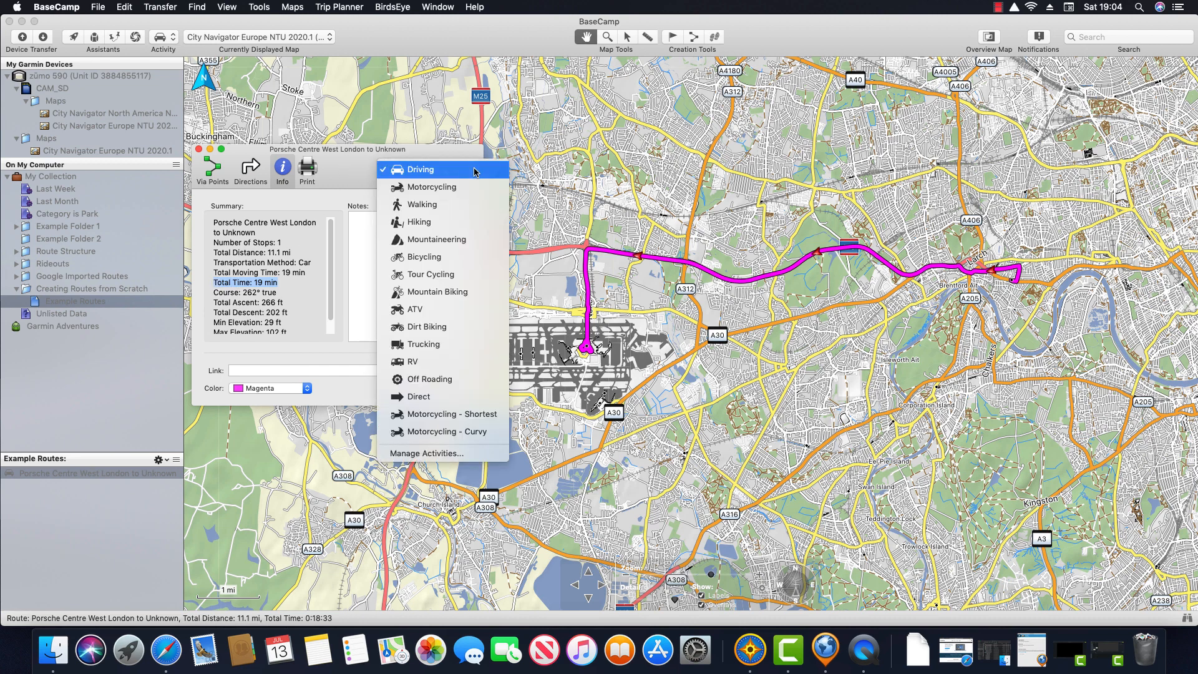
{"action": "left_click", "coordinate": [454, 416]}
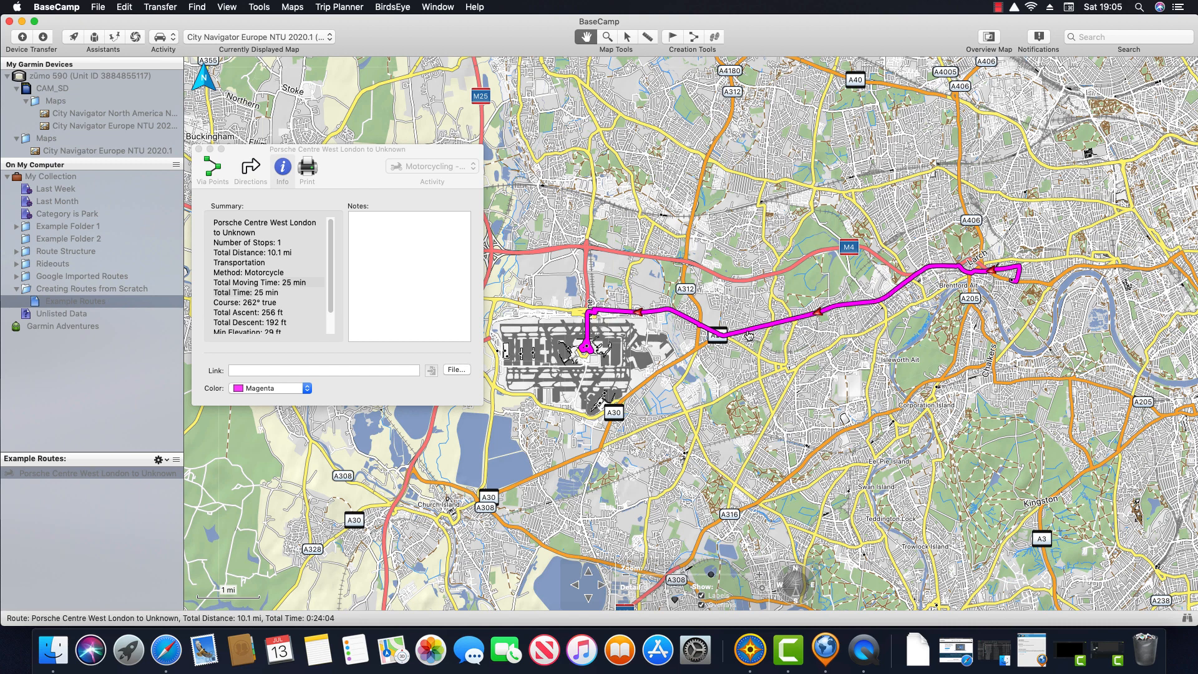
{"action": "left_click_drag", "start_coordinate": [282, 282], "coordinate": [209, 293]}
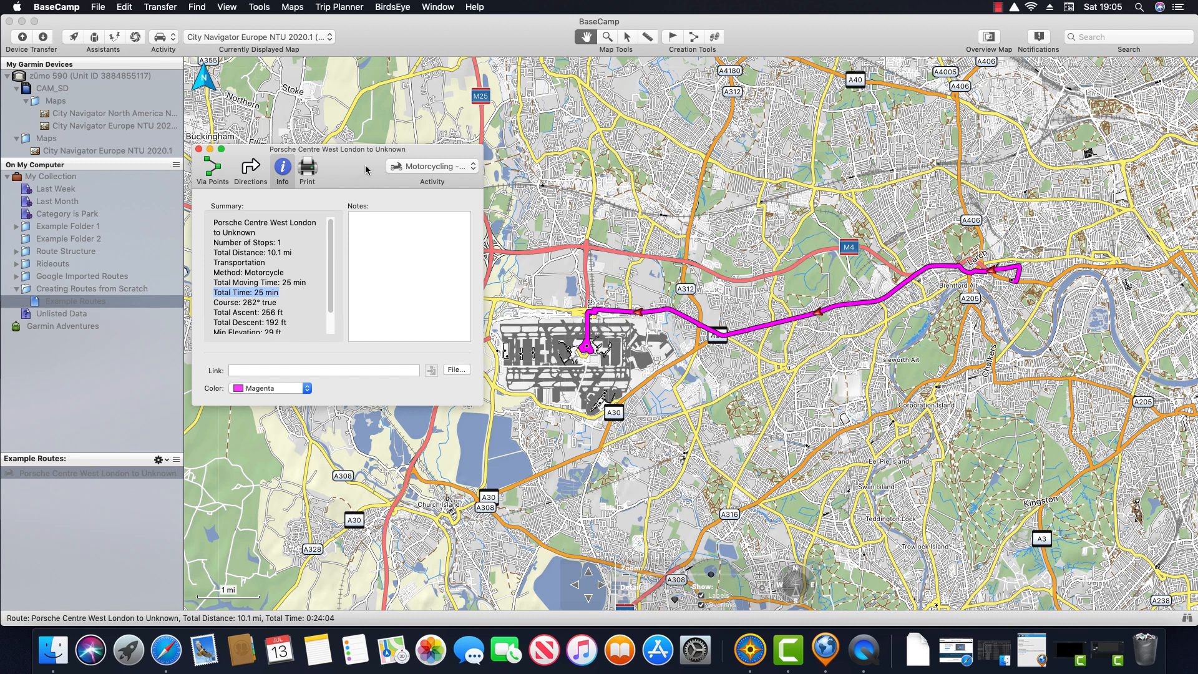
Step: Recalculate the route as Motorcycling - Curvy and select its new 34 min Total Time line
{"action": "left_click", "coordinate": [448, 169]}
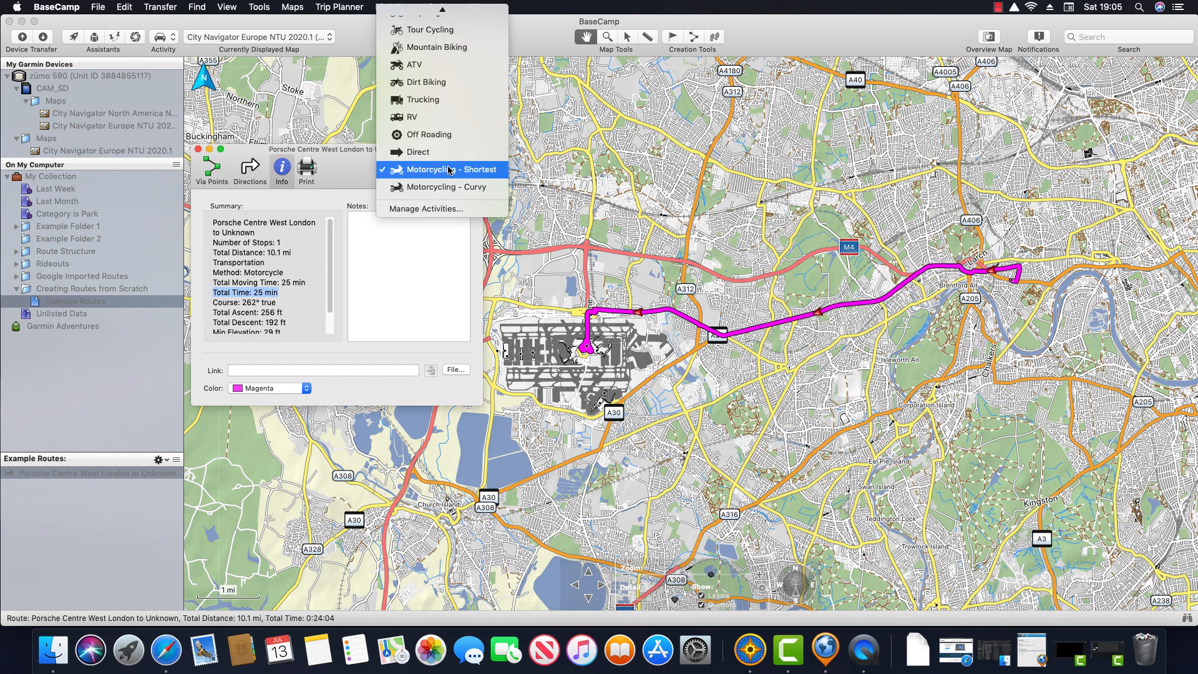
{"action": "left_click", "coordinate": [494, 187]}
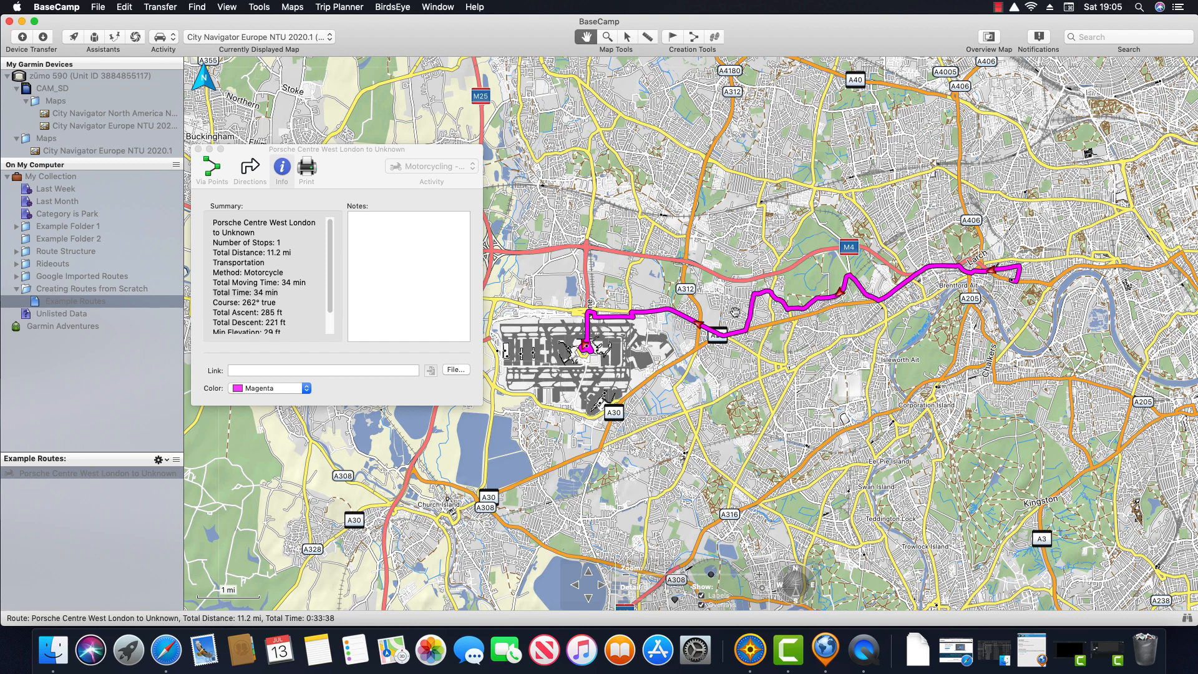
{"action": "triple_click", "coordinate": [284, 295]}
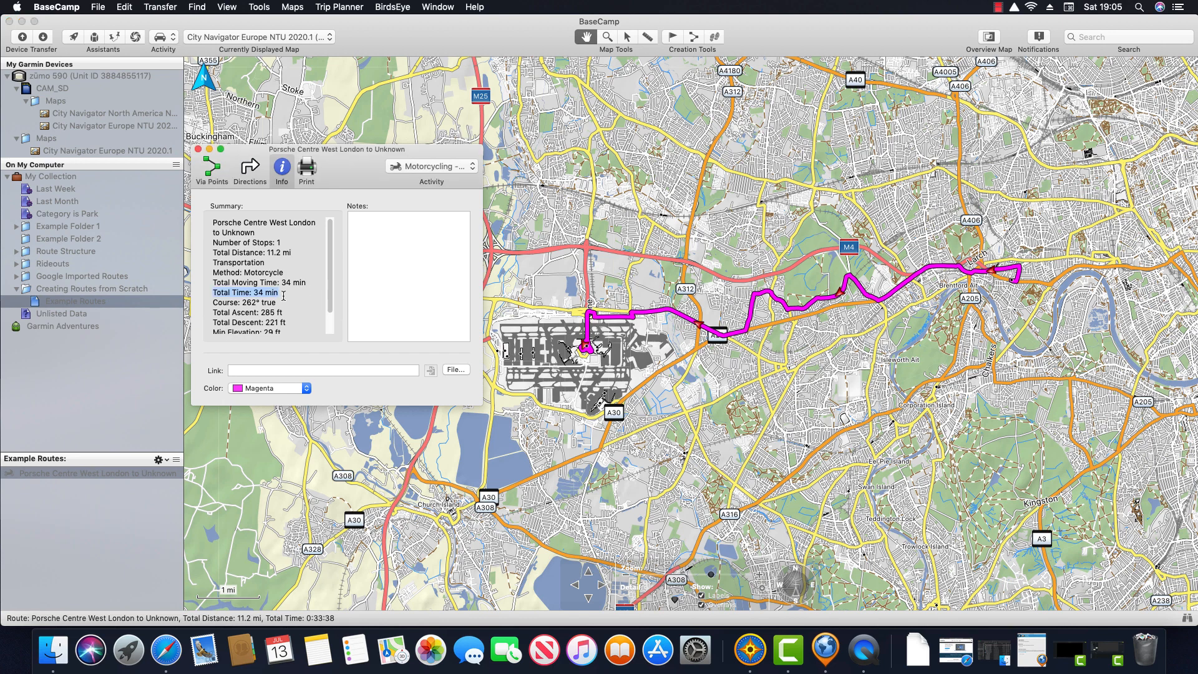
{"action": "left_click_drag", "start_coordinate": [283, 294], "coordinate": [208, 294]}
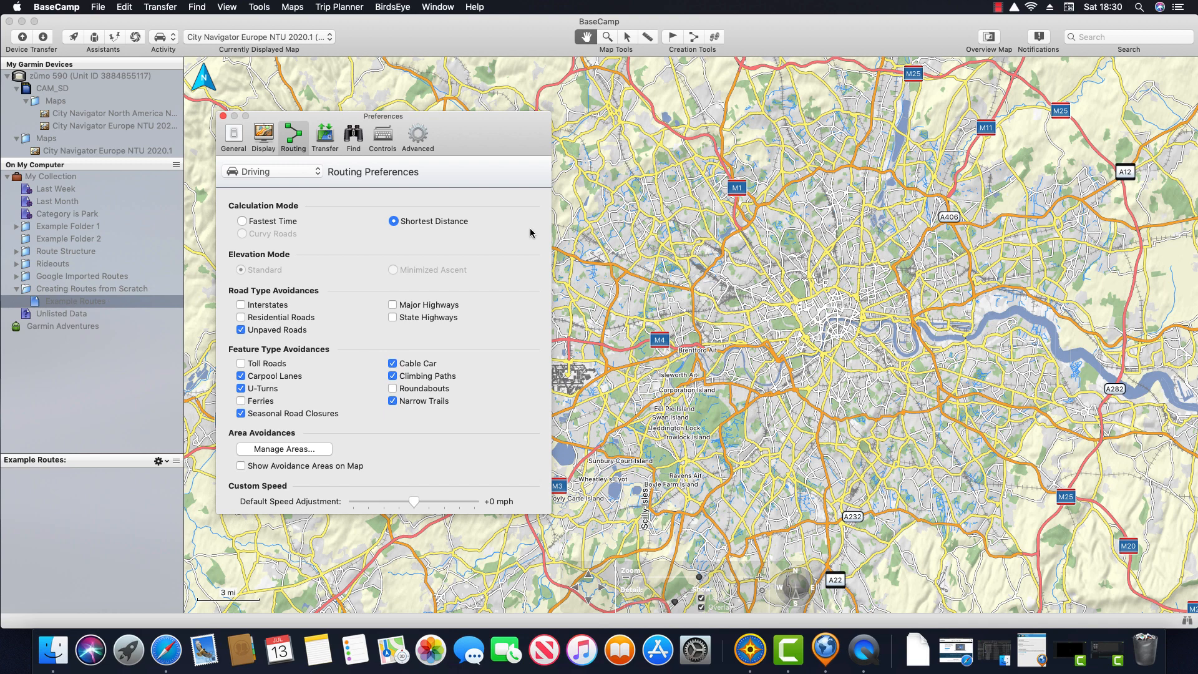
Step: Switch the Driving calculation mode to Fastest Time
{"action": "left_click", "coordinate": [243, 222]}
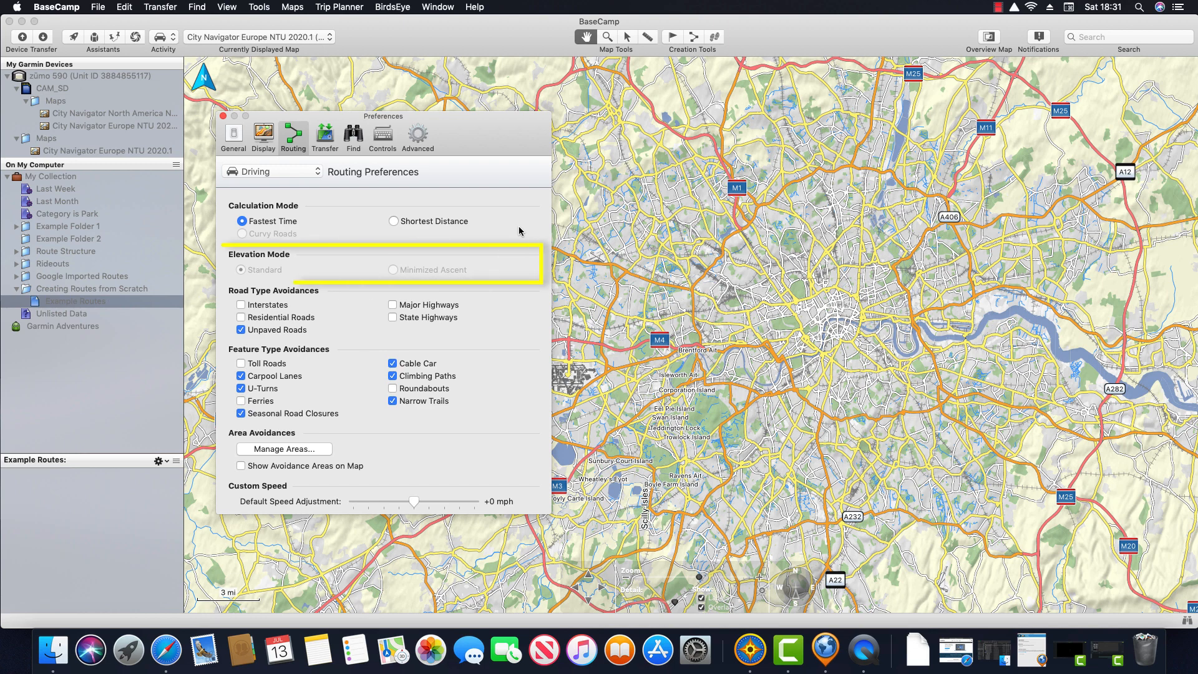
Step: Make Walking routes minimise ascent, then return to the Driving routing preferences
{"action": "left_click", "coordinate": [317, 172]}
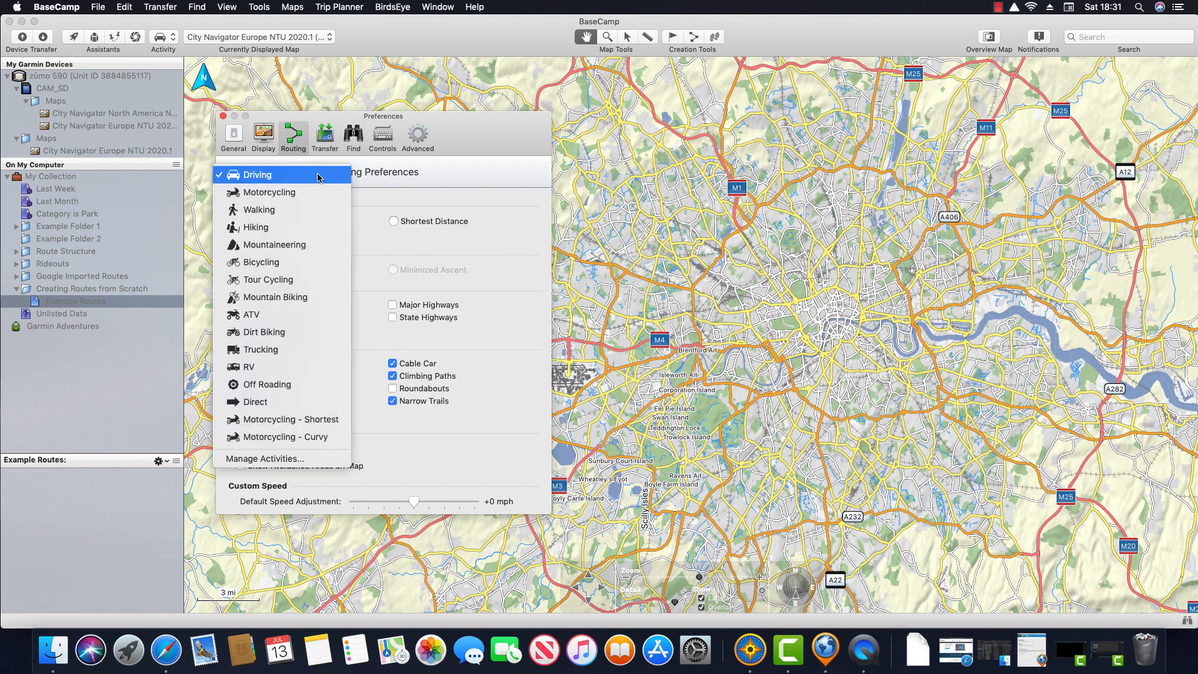
{"action": "left_click", "coordinate": [319, 209]}
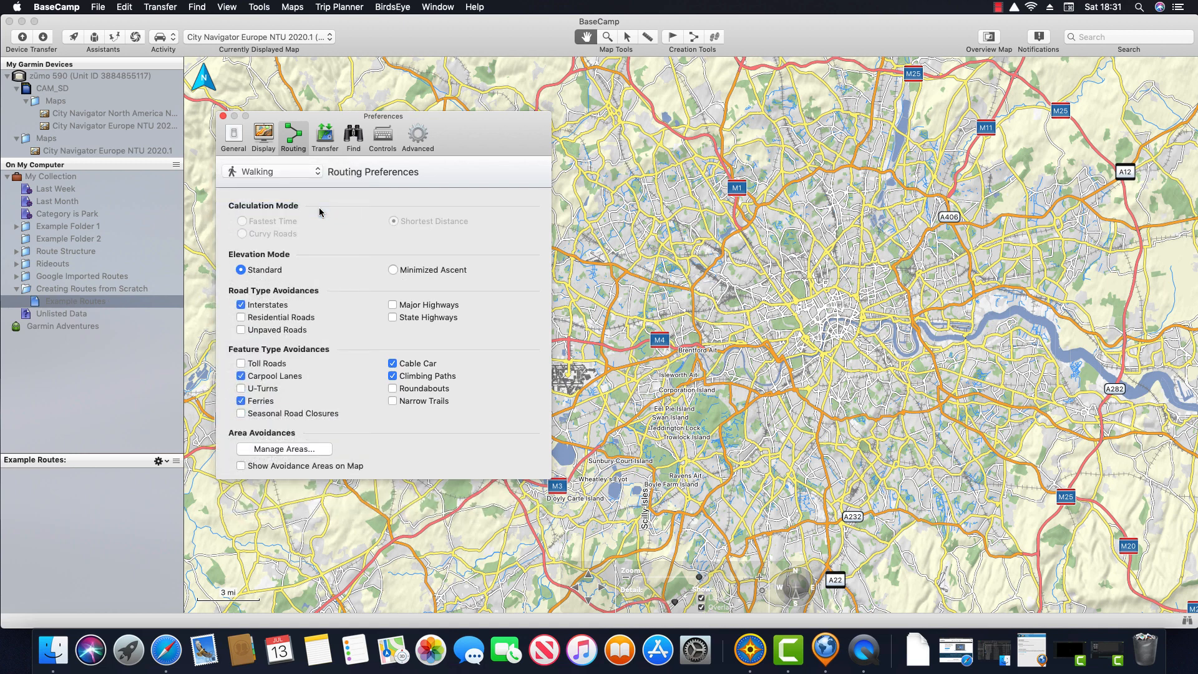
{"action": "left_click", "coordinate": [393, 270]}
{"action": "left_click", "coordinate": [317, 172]}
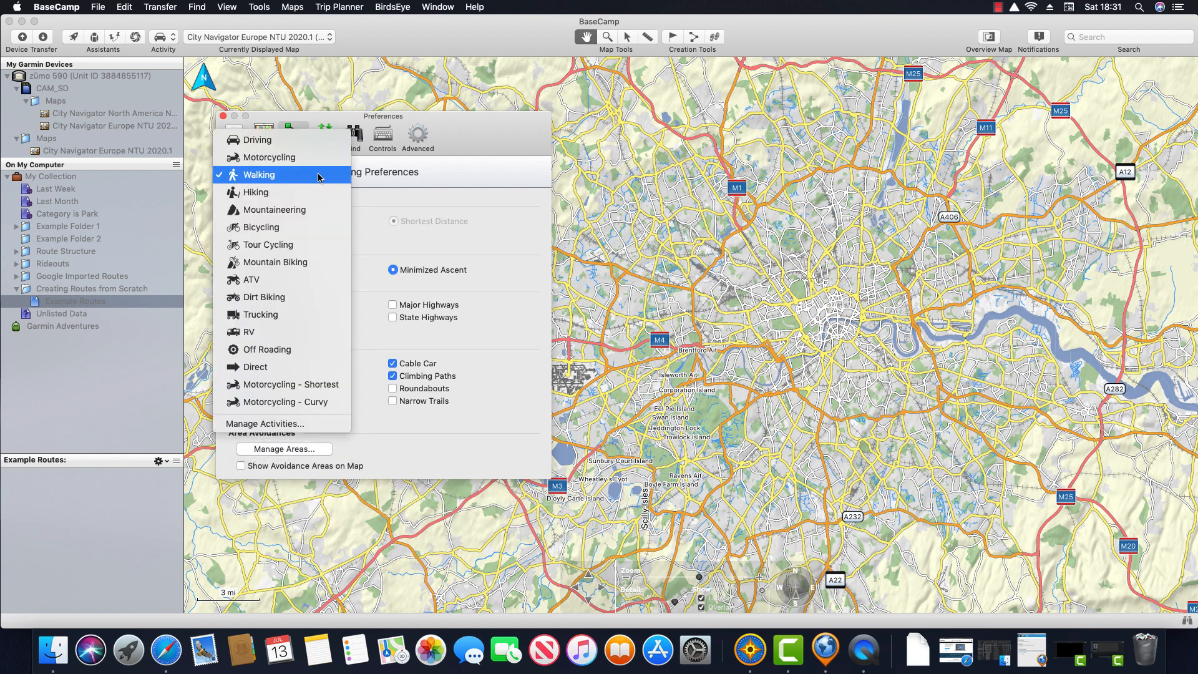
{"action": "left_click", "coordinate": [306, 145]}
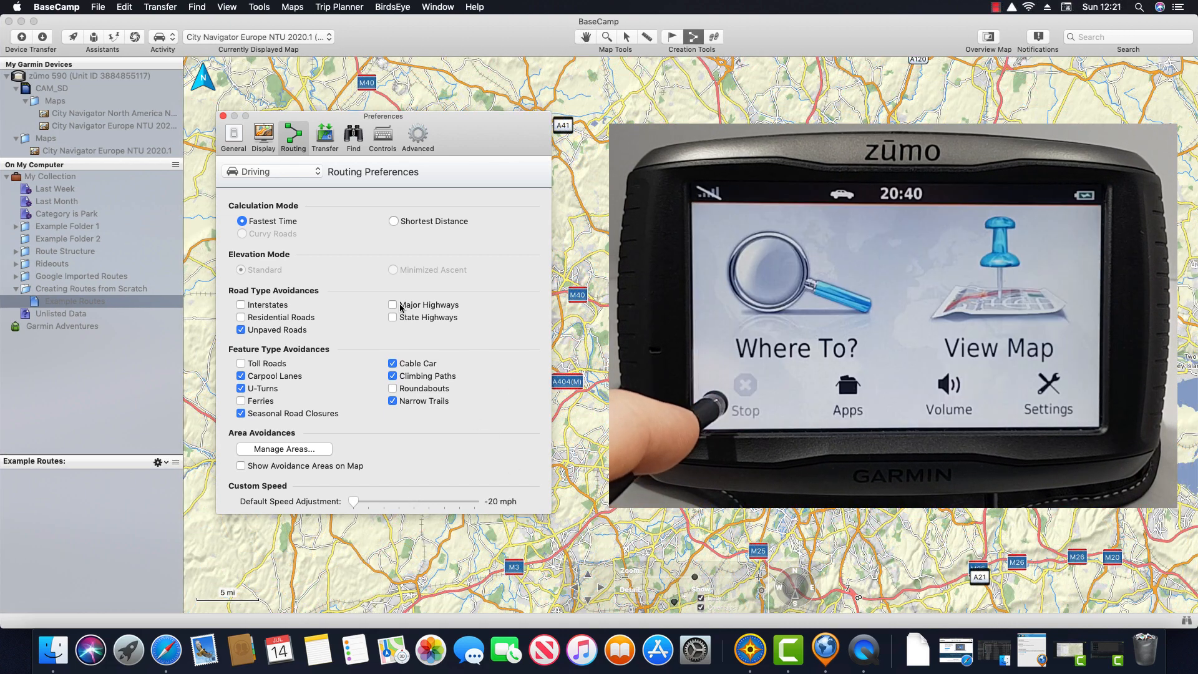
Step: Switch the routing preferences to the Motorcycling profile
{"action": "left_click", "coordinate": [319, 175]}
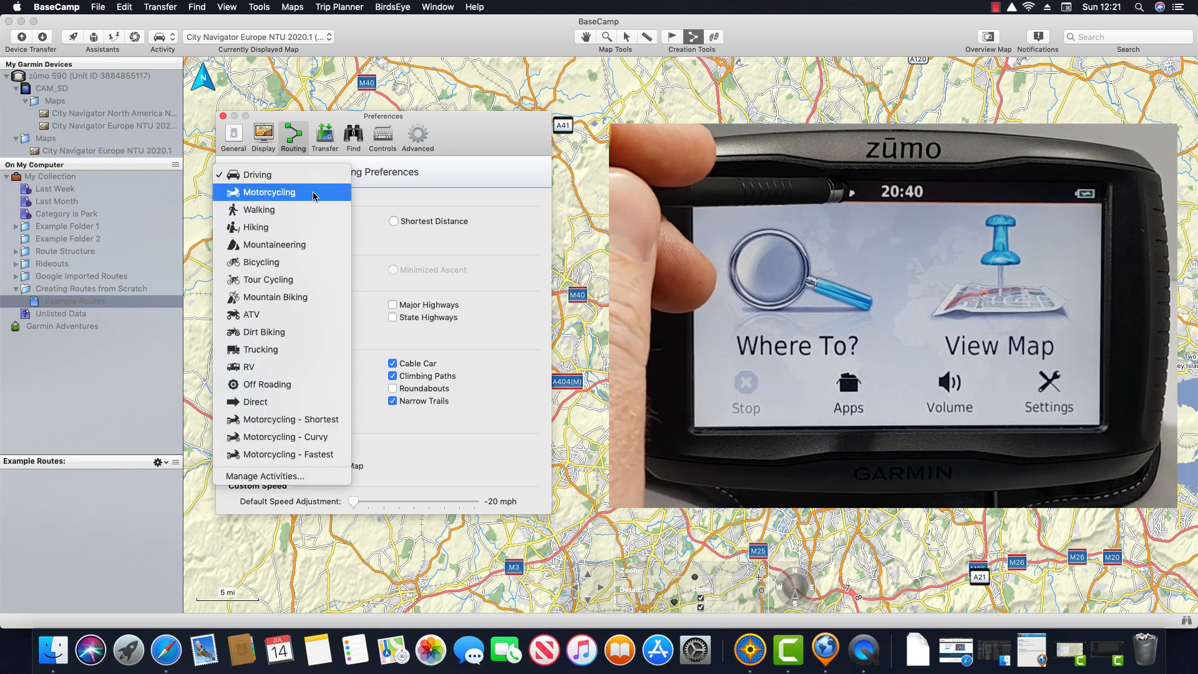
{"action": "left_click", "coordinate": [315, 194]}
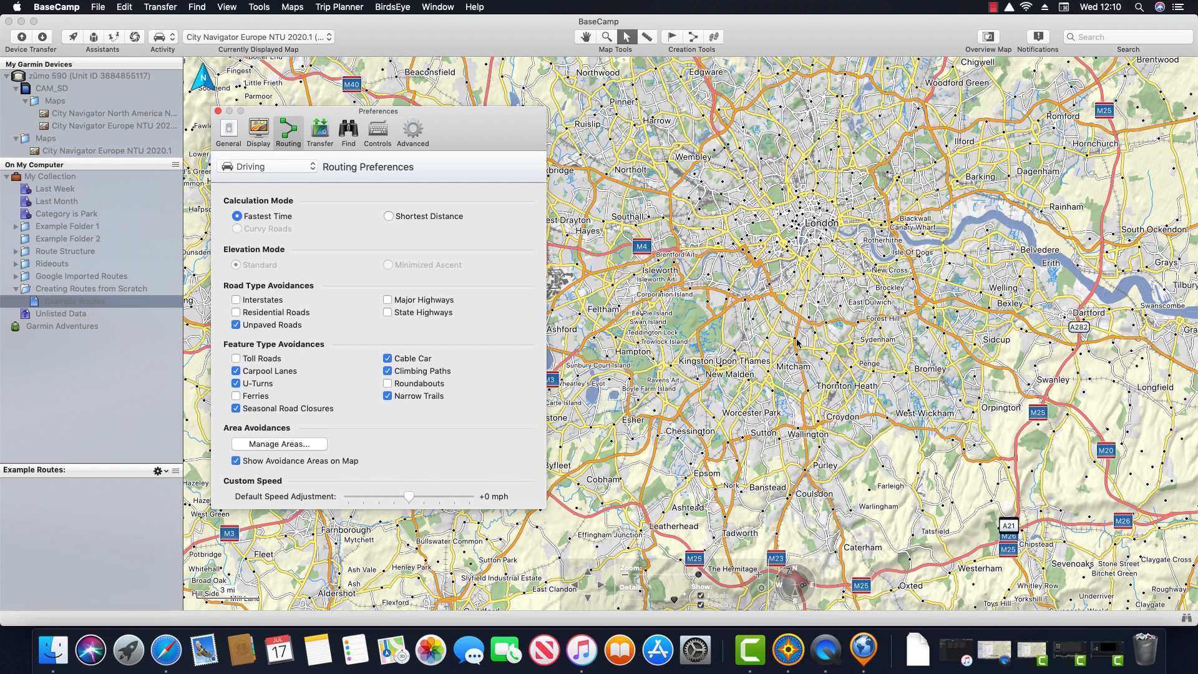
Step: Add a rectangular avoidance area over Albert Memorial Road near Kensington, then close Preferences
{"action": "scroll", "coordinate": [757, 266], "scroll_direction": "up", "scroll_amount": 6}
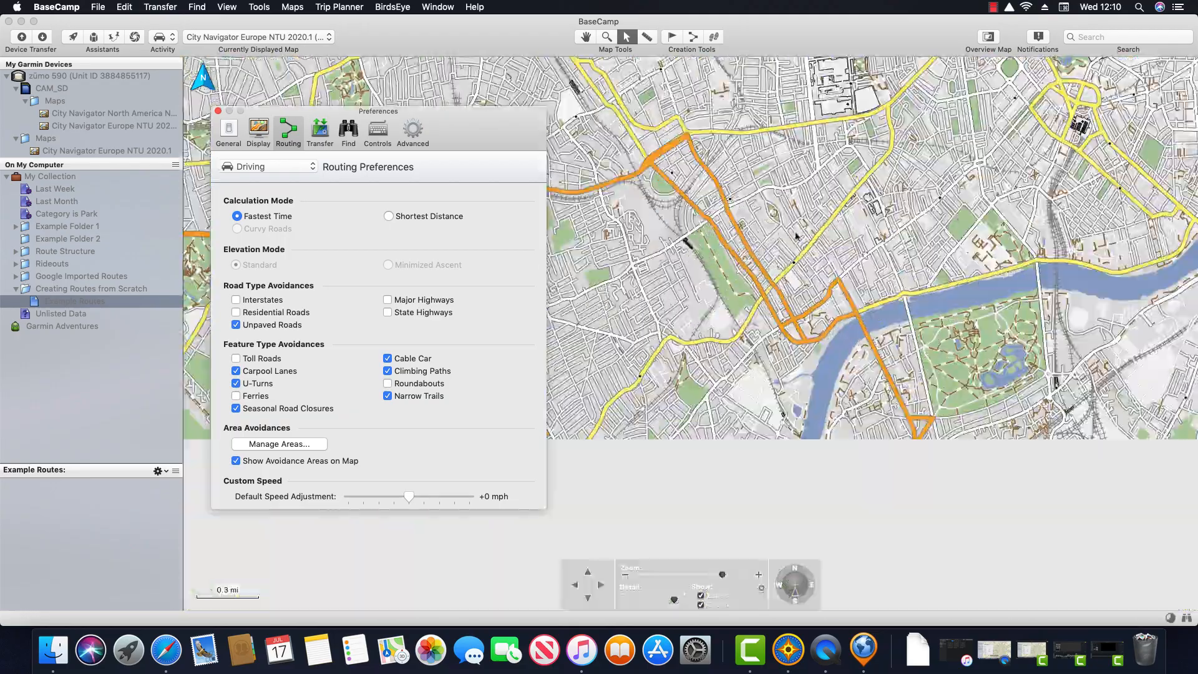
{"action": "left_click", "coordinate": [585, 37]}
{"action": "left_click_drag", "start_coordinate": [830, 142], "coordinate": [794, 386]}
{"action": "scroll", "coordinate": [794, 337], "scroll_direction": "up", "scroll_amount": 3}
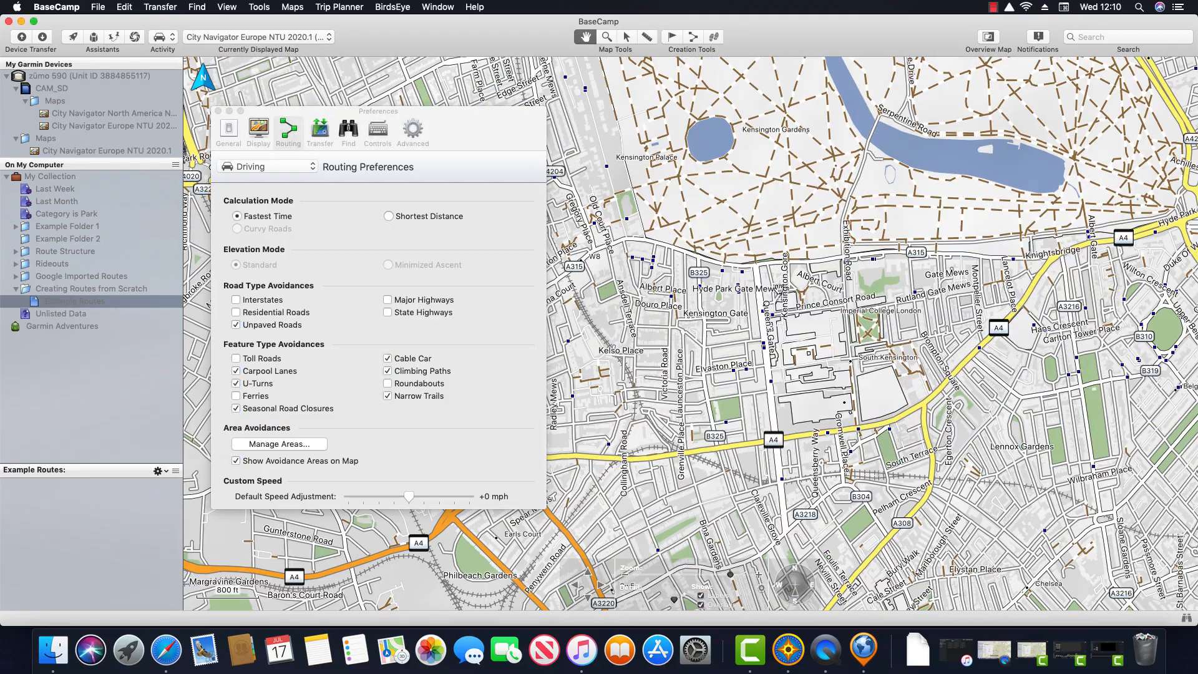
{"action": "scroll", "coordinate": [799, 287], "scroll_direction": "up", "scroll_amount": 2}
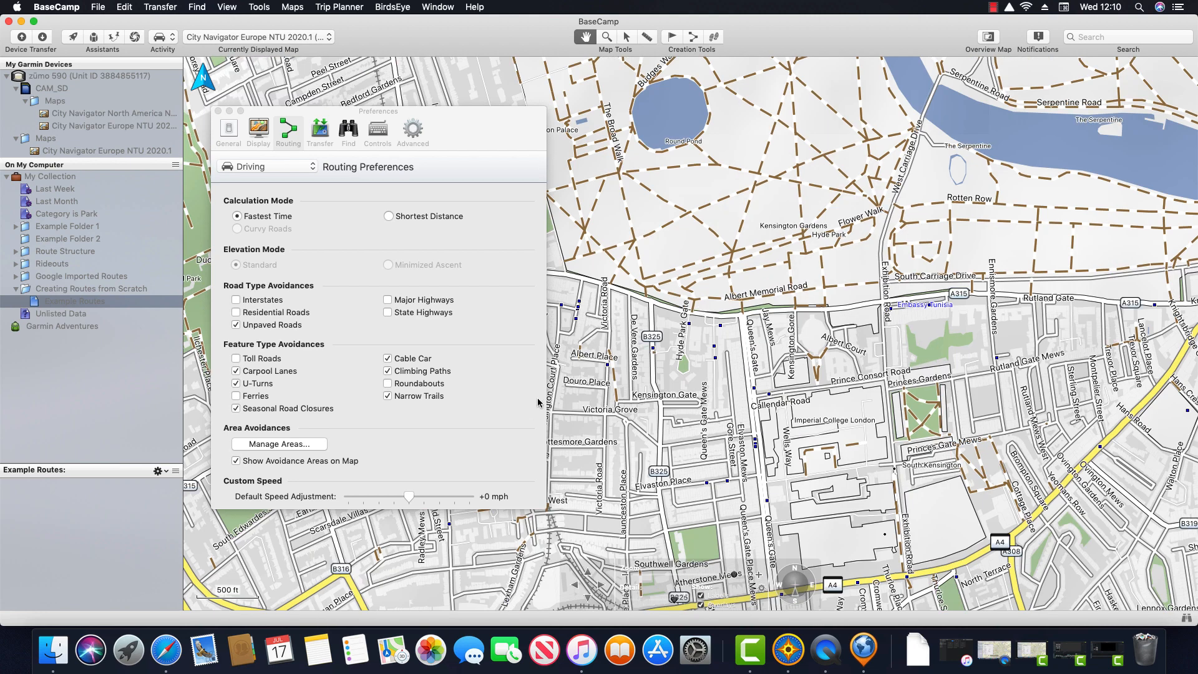
{"action": "left_click", "coordinate": [314, 446]}
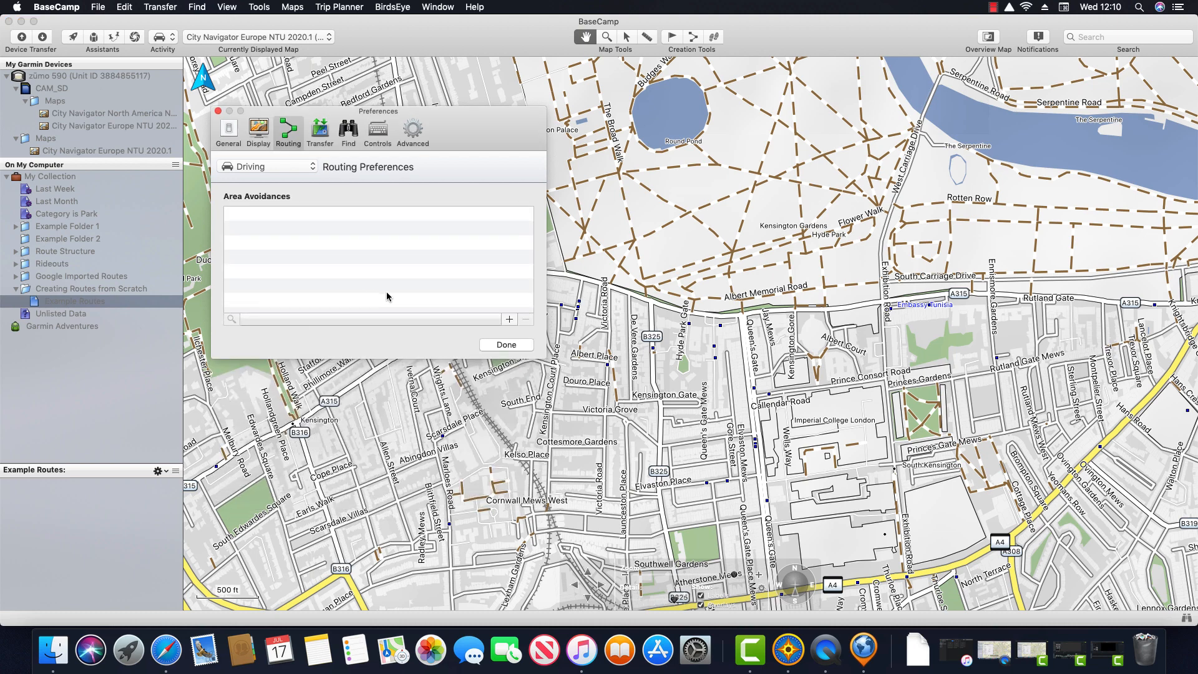
{"action": "left_click", "coordinate": [510, 319]}
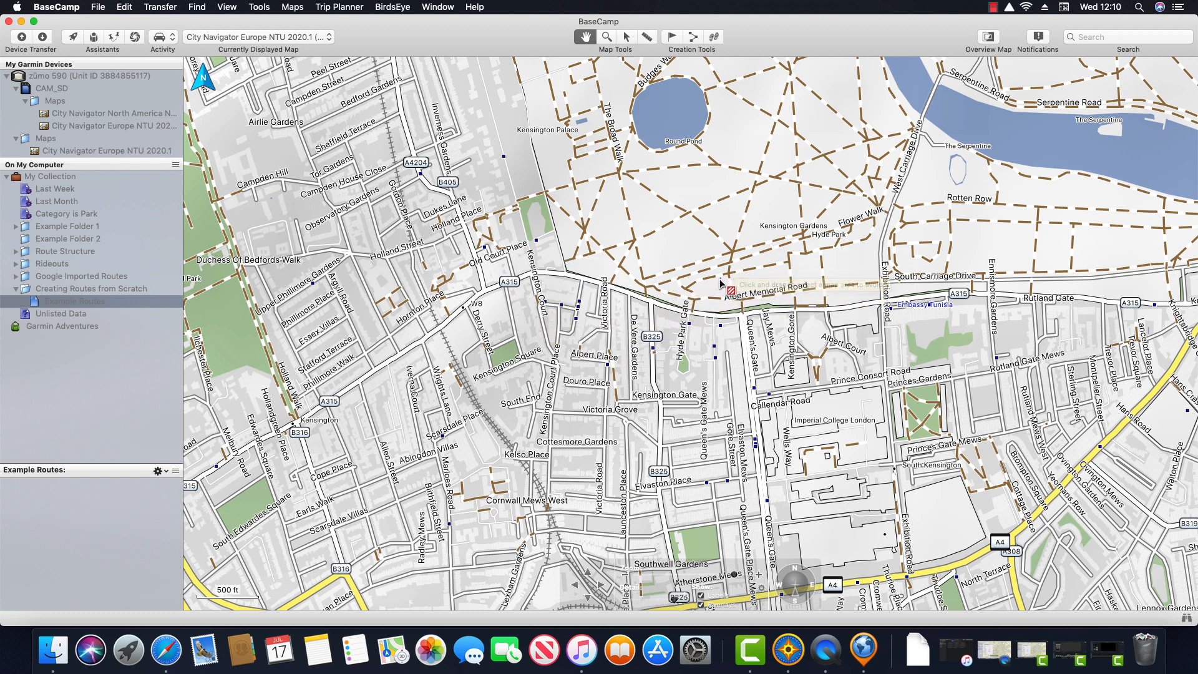
{"action": "mouse_move", "coordinate": [721, 278]}
{"action": "left_mouse_down"}
{"action": "mouse_move", "coordinate": [760, 331]}
{"action": "mouse_move", "coordinate": [903, 340]}
{"action": "left_mouse_up"}
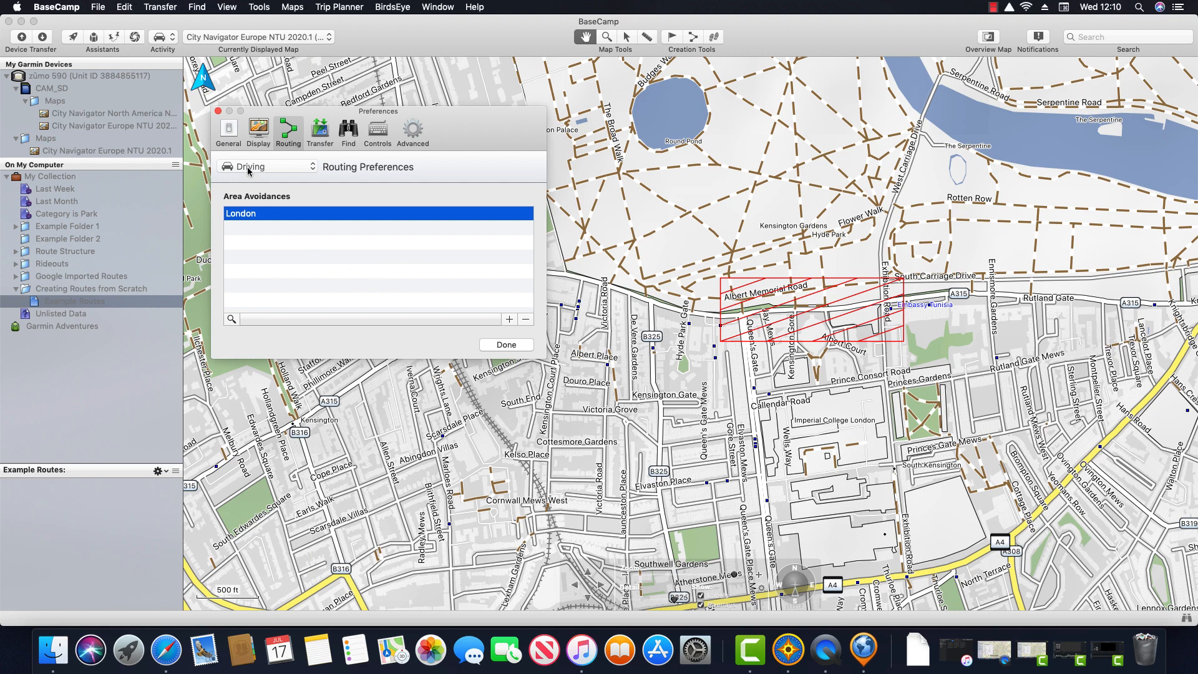
{"action": "left_click", "coordinate": [218, 113]}
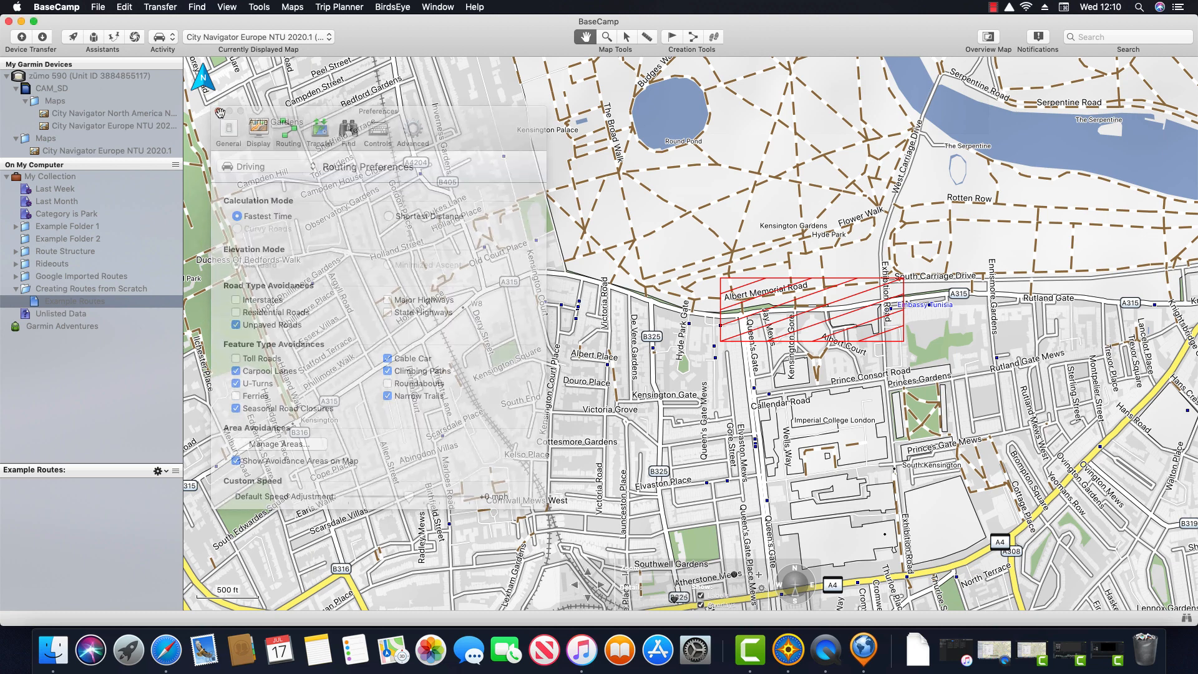
Step: Start a new route from the A315 west of the avoidance area to Prince's Gate
{"action": "left_click", "coordinate": [692, 38]}
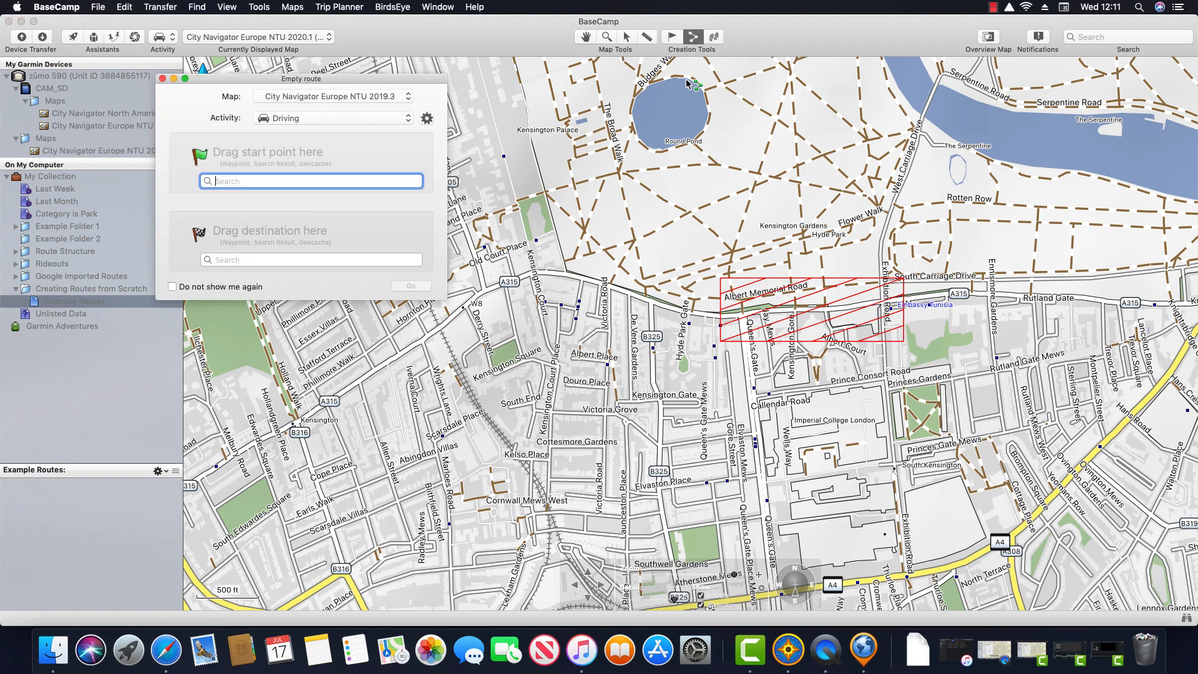
{"action": "left_click", "coordinate": [163, 79]}
{"action": "scroll", "coordinate": [803, 250], "scroll_direction": "up", "scroll_amount": 1}
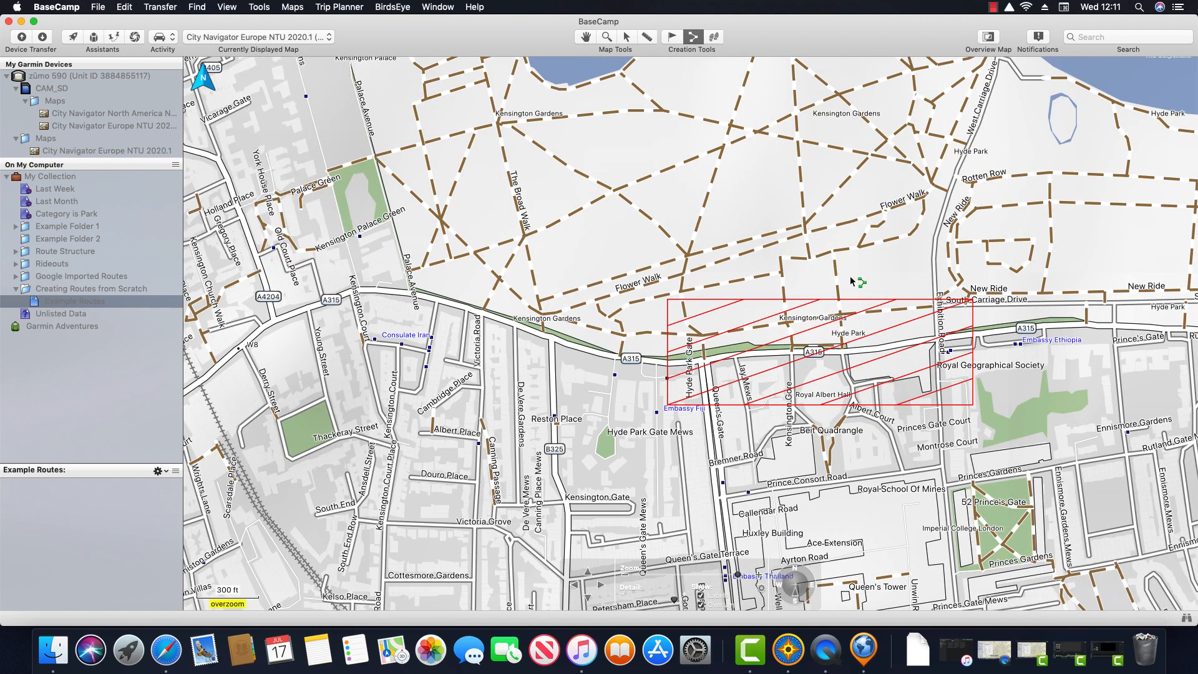
{"action": "left_click", "coordinate": [575, 346]}
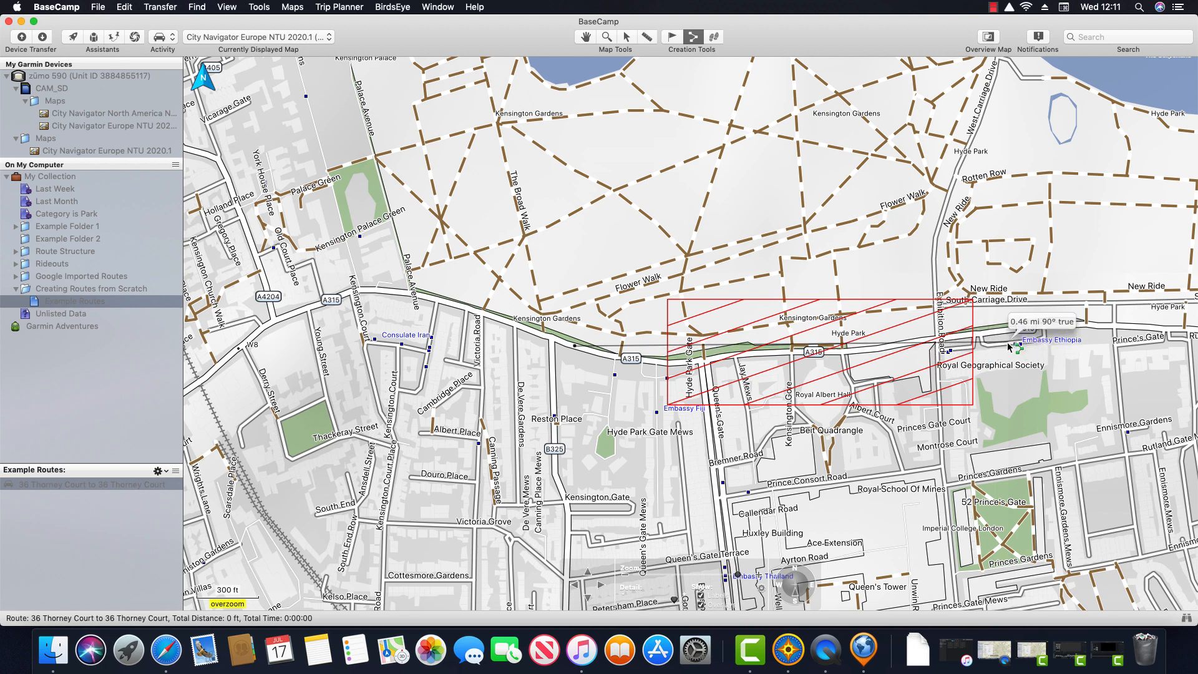
{"action": "left_click", "coordinate": [1127, 330]}
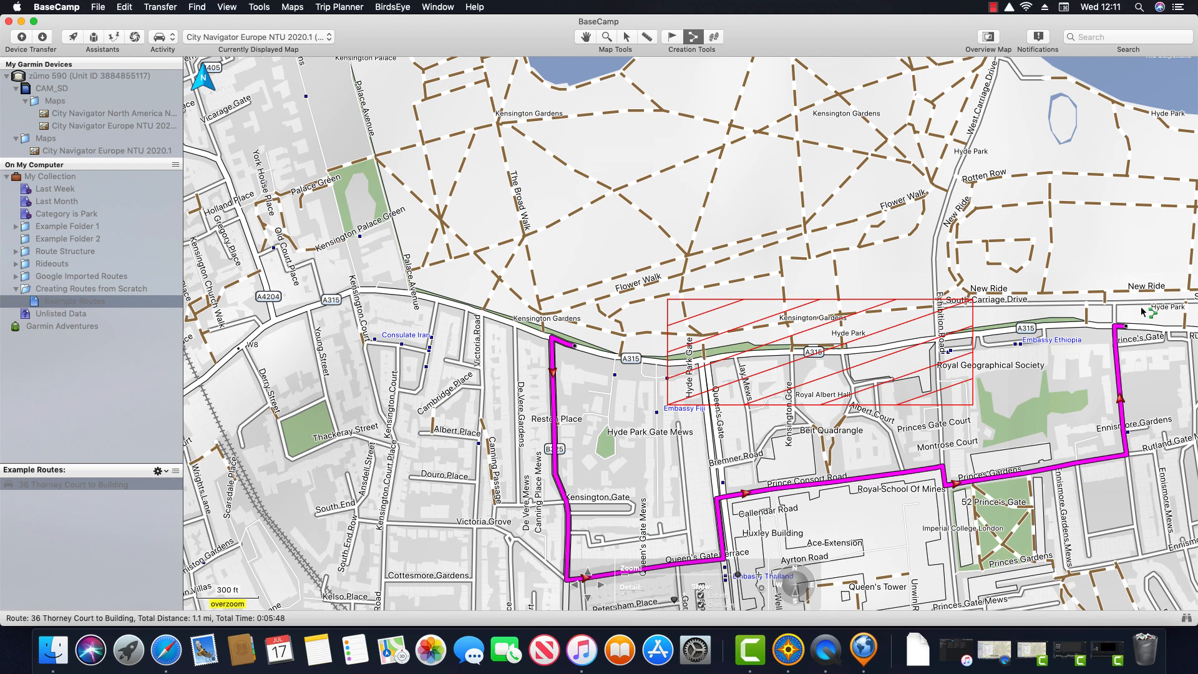
{"action": "left_click", "coordinate": [96, 489]}
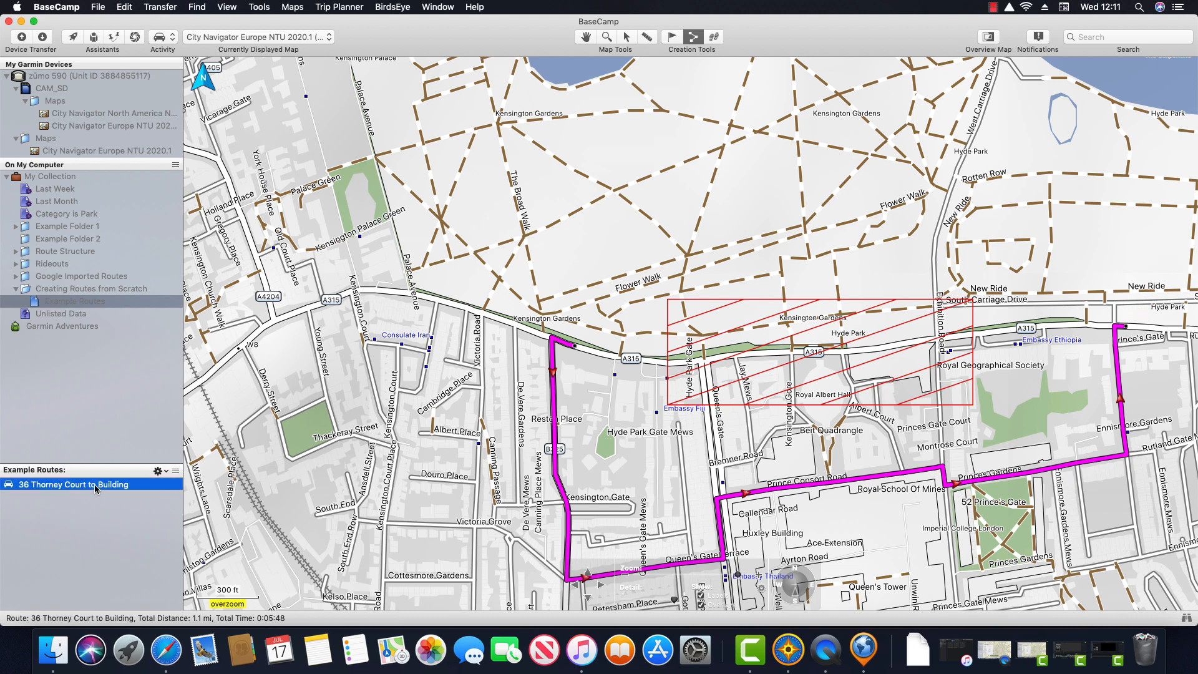
{"action": "right_click", "coordinate": [96, 488]}
{"action": "left_click", "coordinate": [162, 381]}
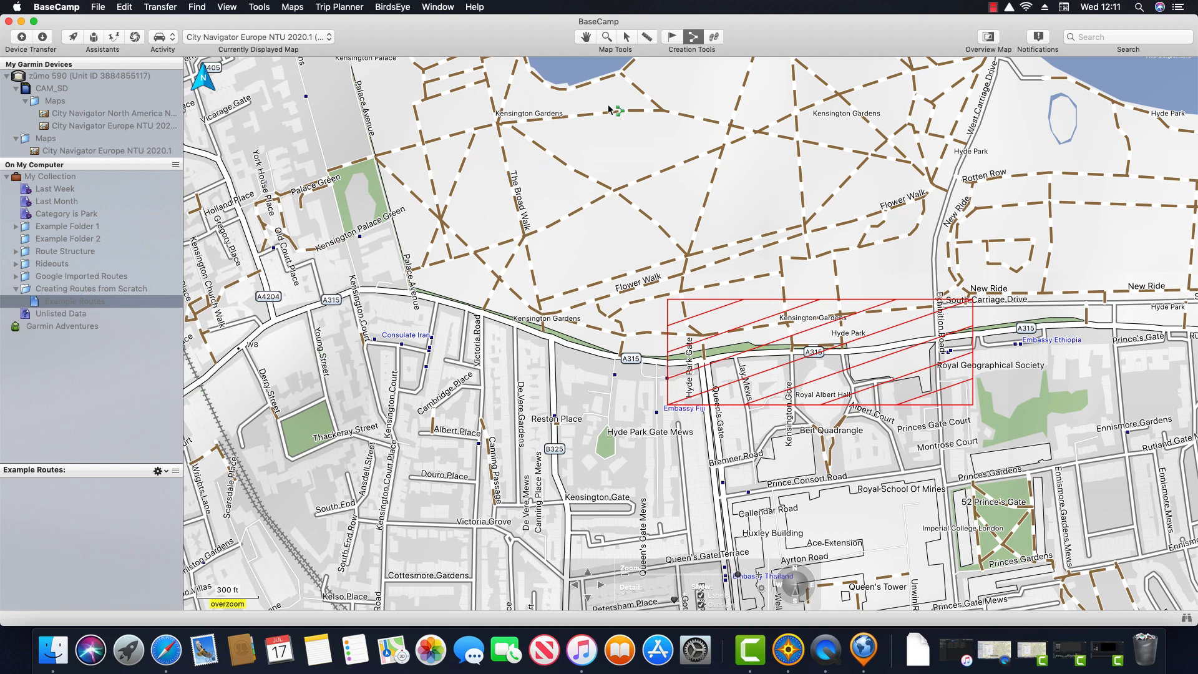
Step: Plot the 0.9 mi Building1 to London route that detours south around the avoidance area
{"action": "left_click", "coordinate": [495, 317]}
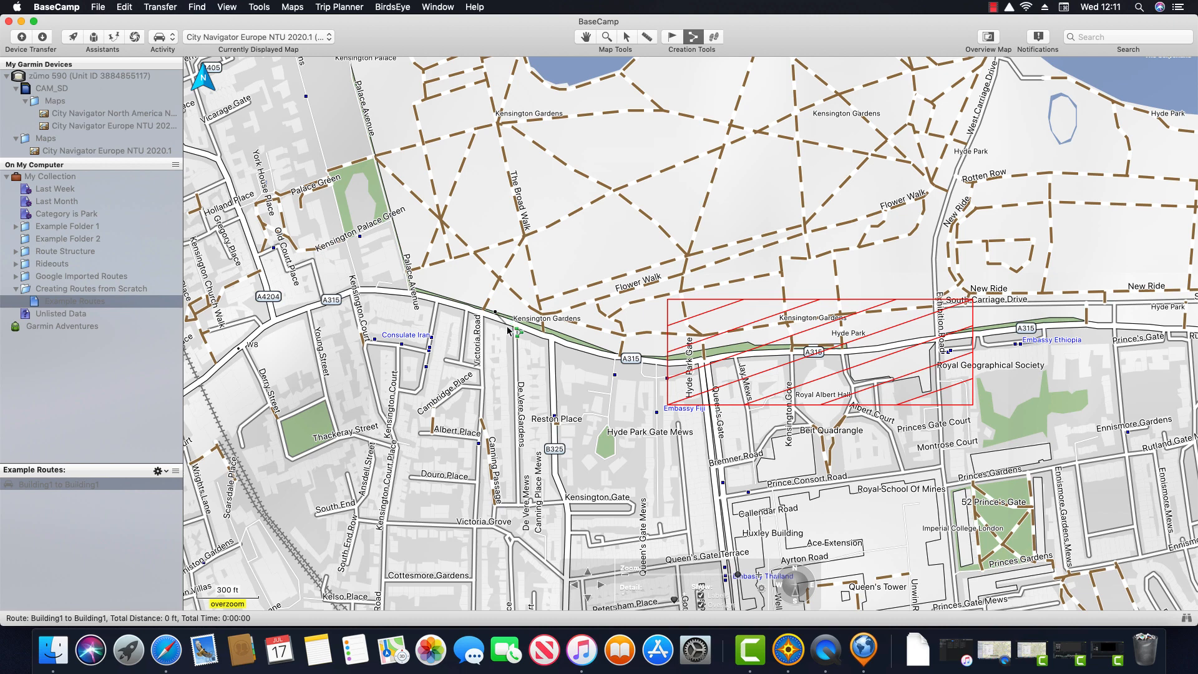
{"action": "left_click", "coordinate": [842, 355]}
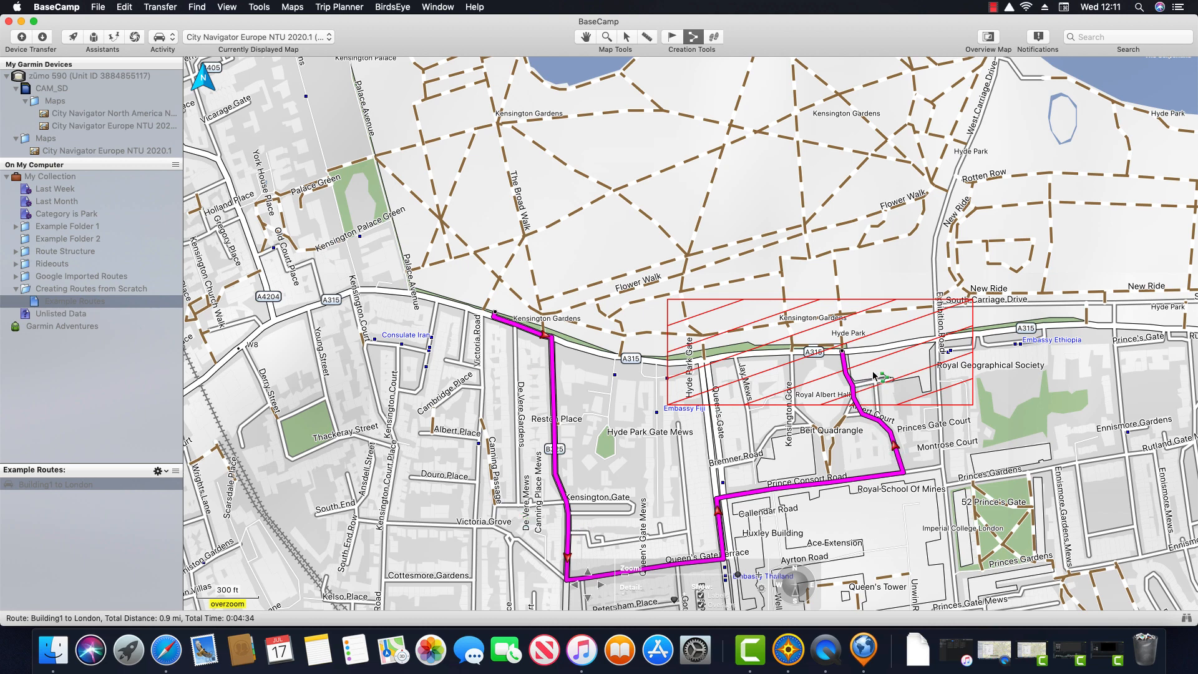
{"action": "scroll", "coordinate": [883, 350], "scroll_direction": "up", "scroll_amount": 2}
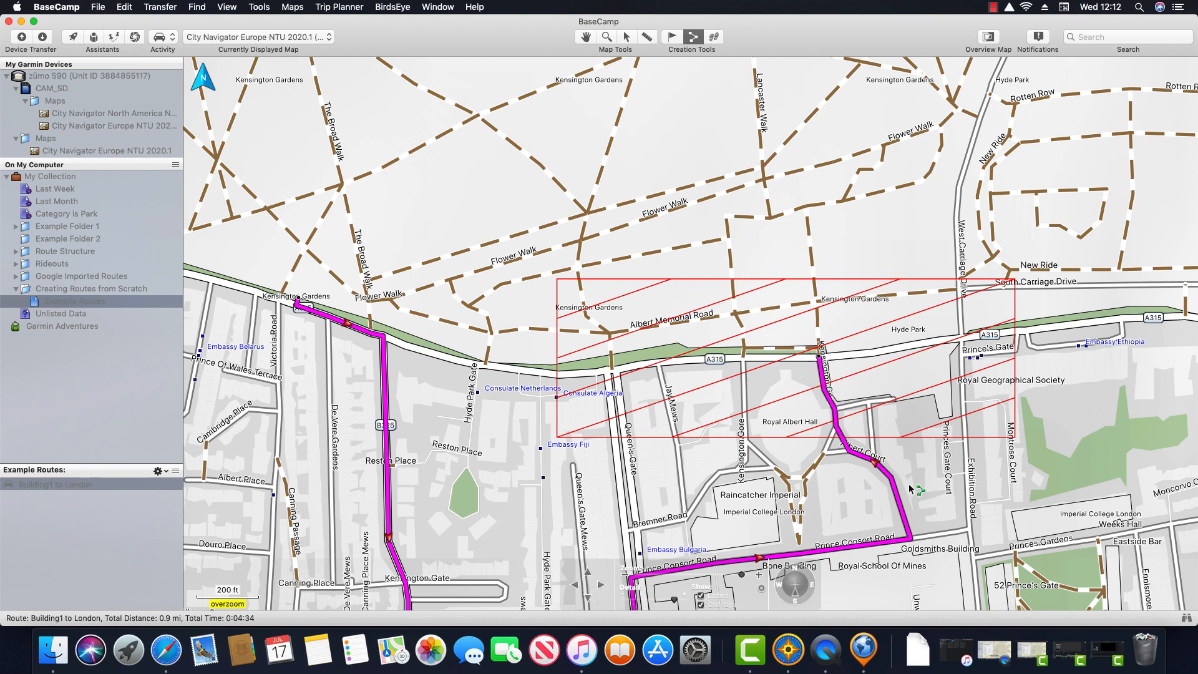
{"action": "scroll", "coordinate": [911, 487], "scroll_direction": "down", "scroll_amount": 1}
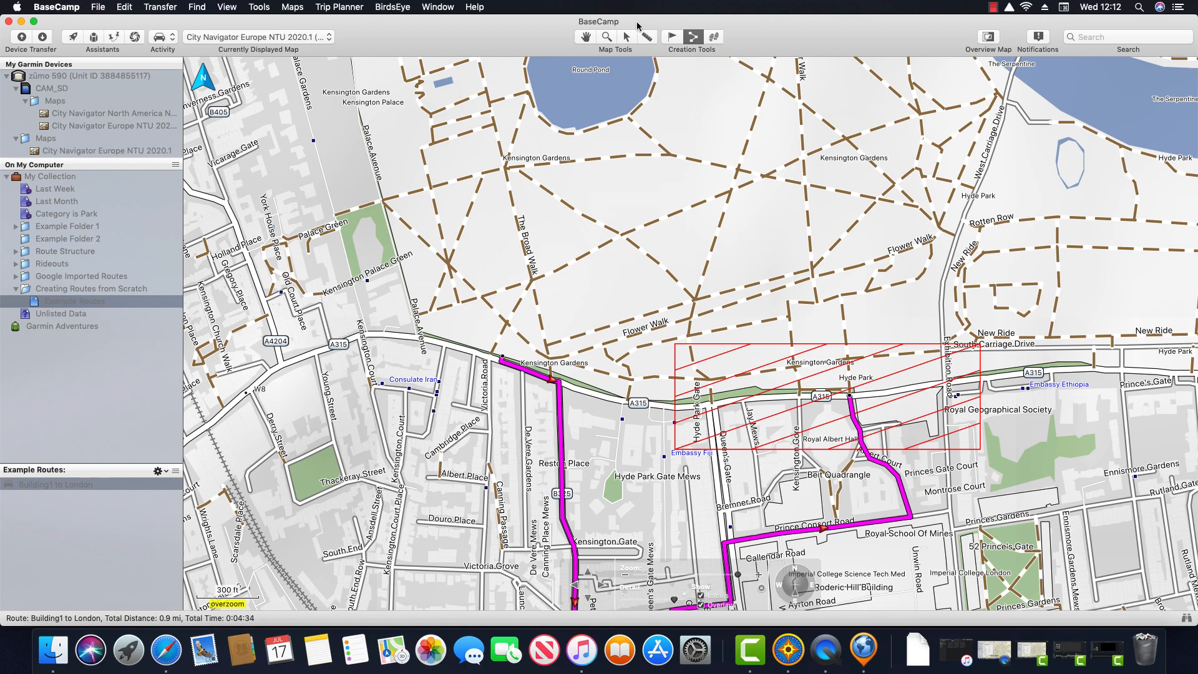
{"action": "left_click", "coordinate": [587, 38]}
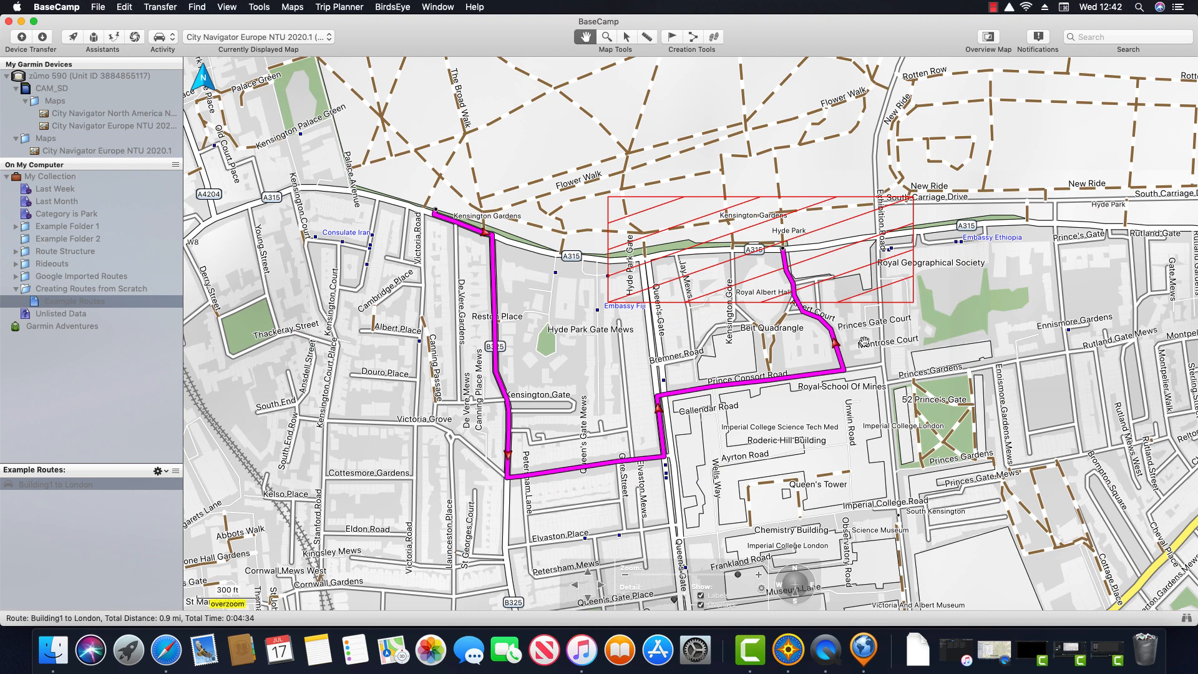
Step: Delete the London avoidance area from the Driving routing preferences and close all settings windows
{"action": "left_click", "coordinate": [172, 39]}
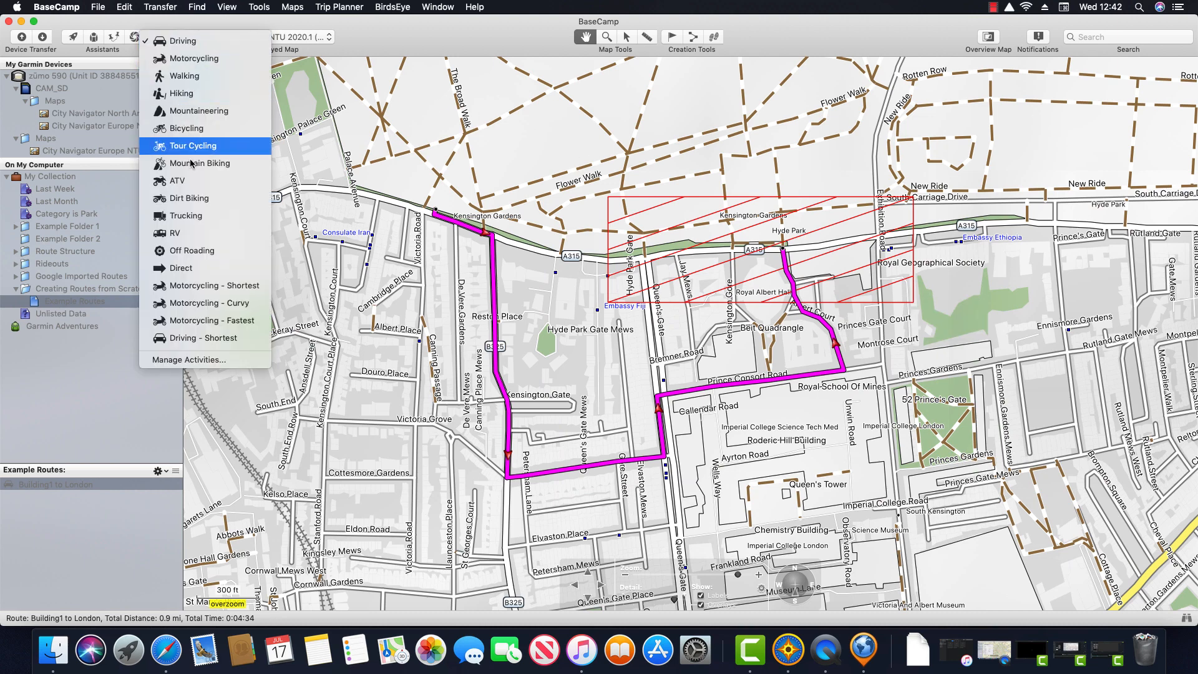
{"action": "left_click", "coordinate": [235, 360]}
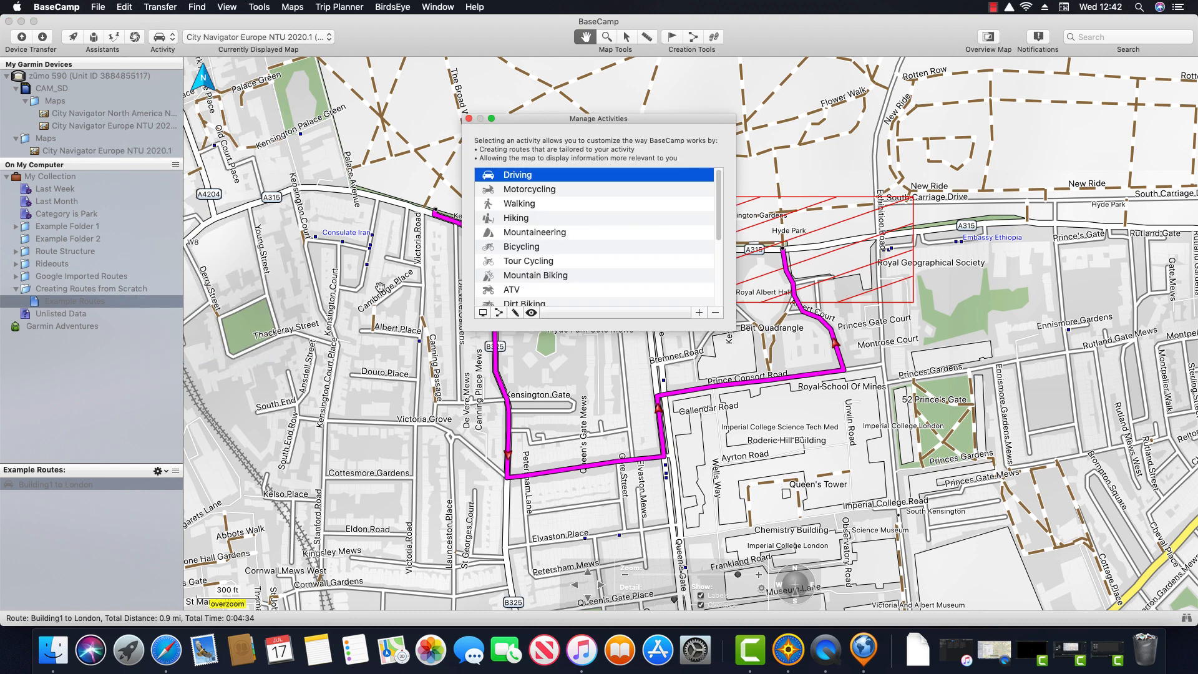
{"action": "left_click_drag", "start_coordinate": [559, 115], "coordinate": [305, 102]}
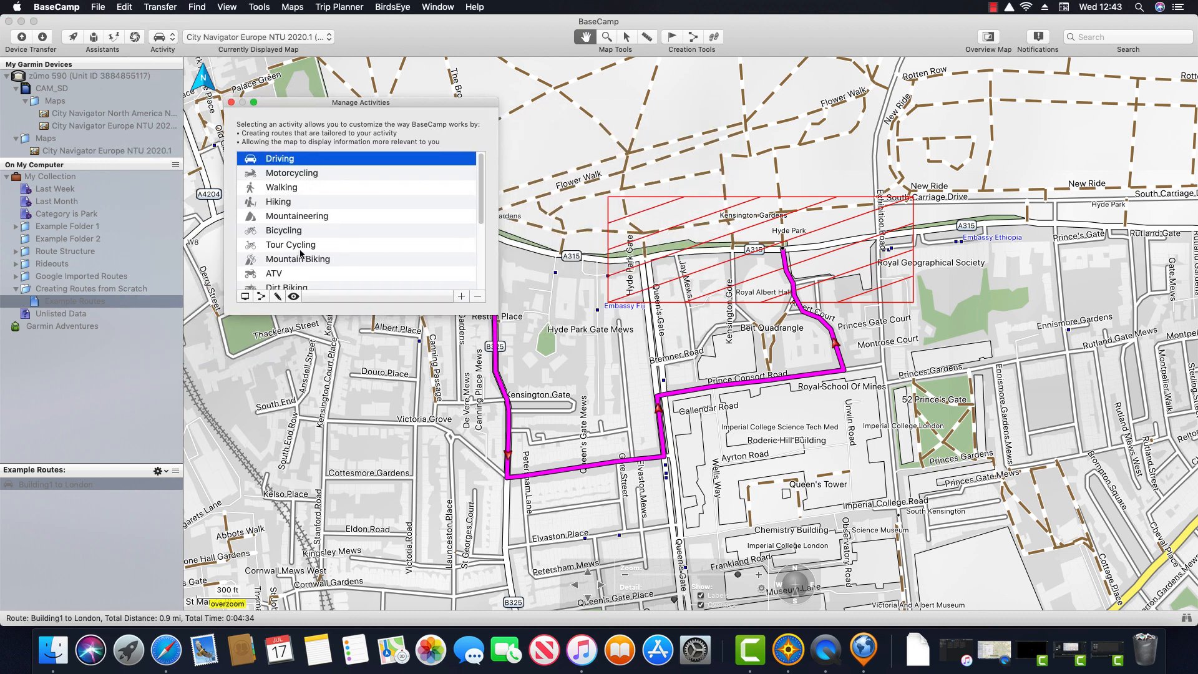
{"action": "left_click", "coordinate": [262, 298]}
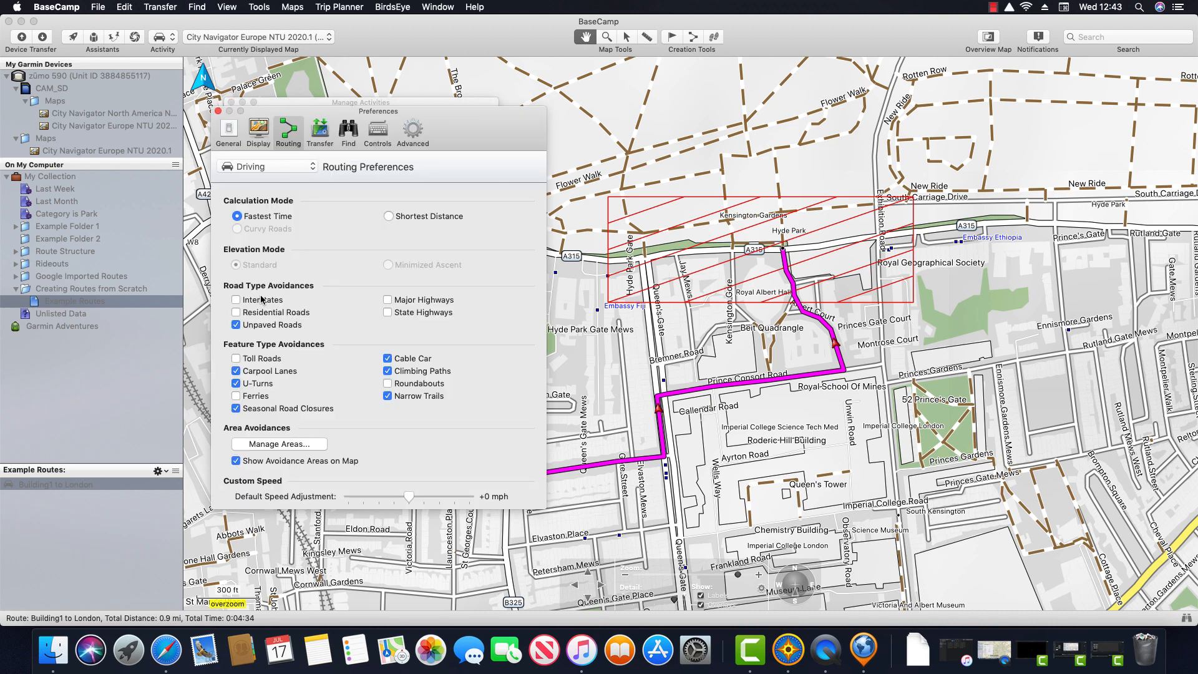
{"action": "left_click", "coordinate": [310, 444]}
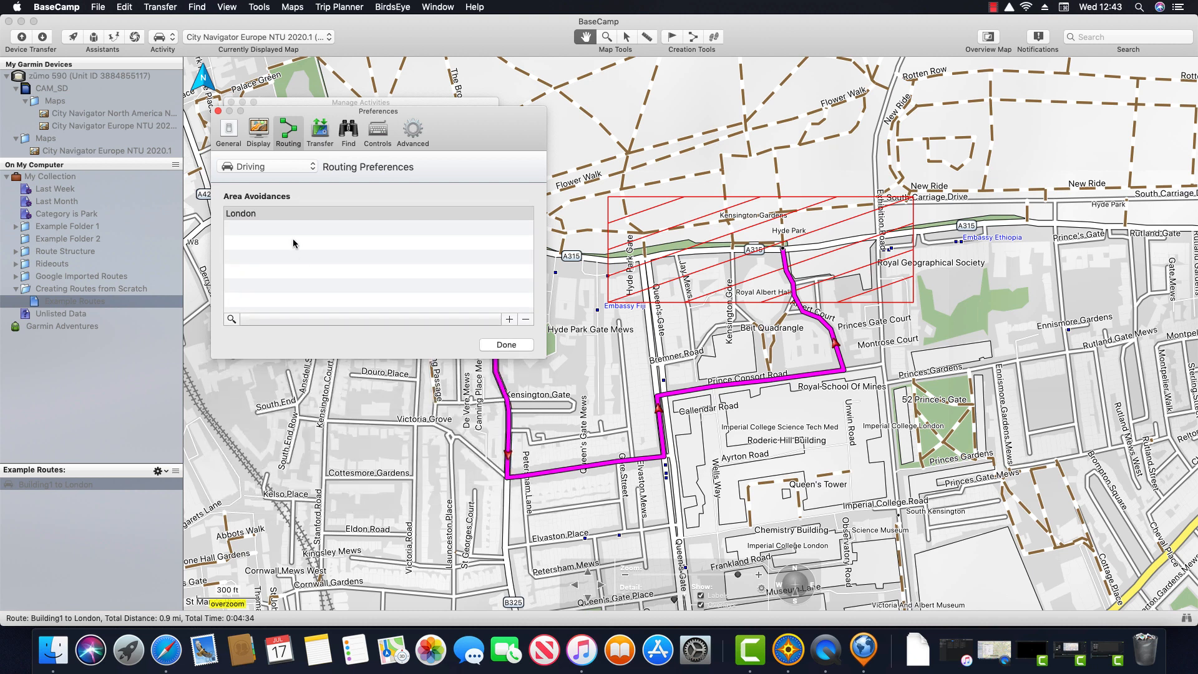
{"action": "left_click", "coordinate": [267, 214]}
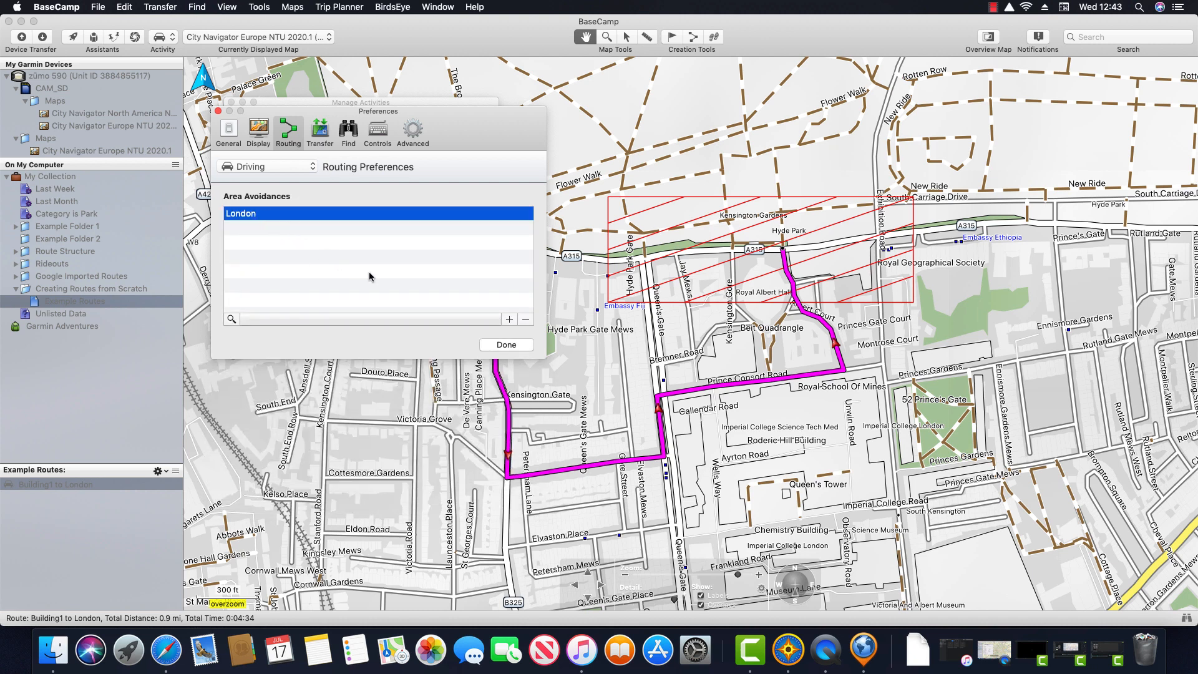
{"action": "left_click", "coordinate": [526, 320]}
{"action": "left_click", "coordinate": [517, 347]}
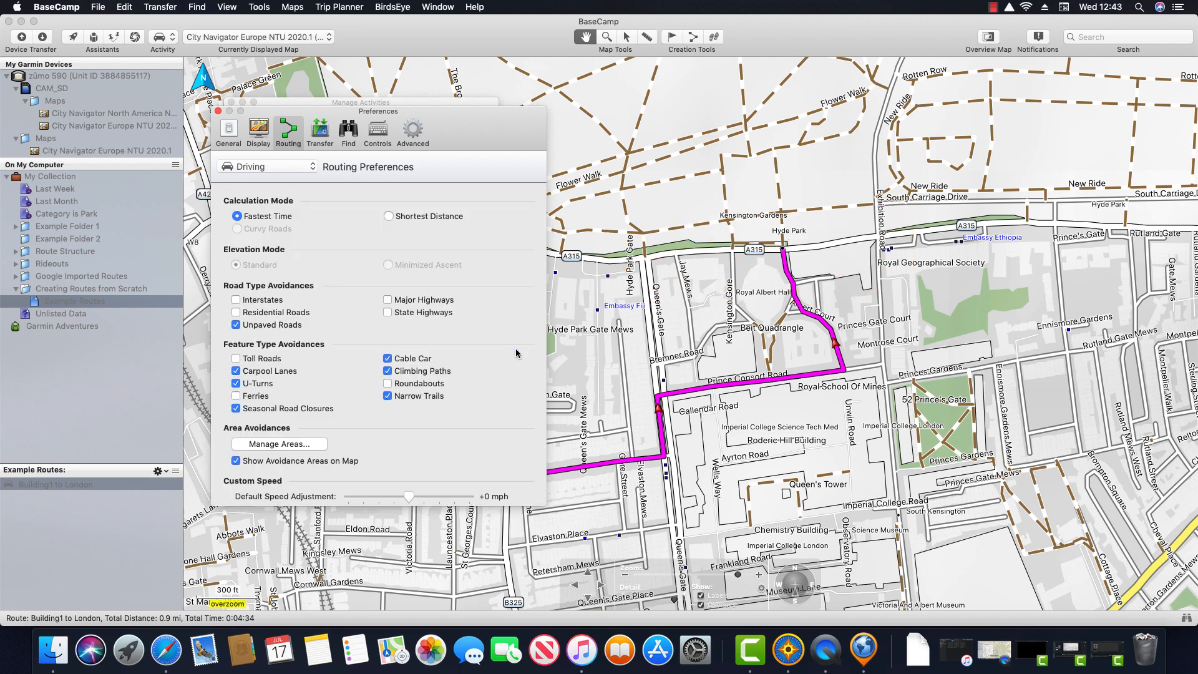
{"action": "left_click", "coordinate": [218, 111]}
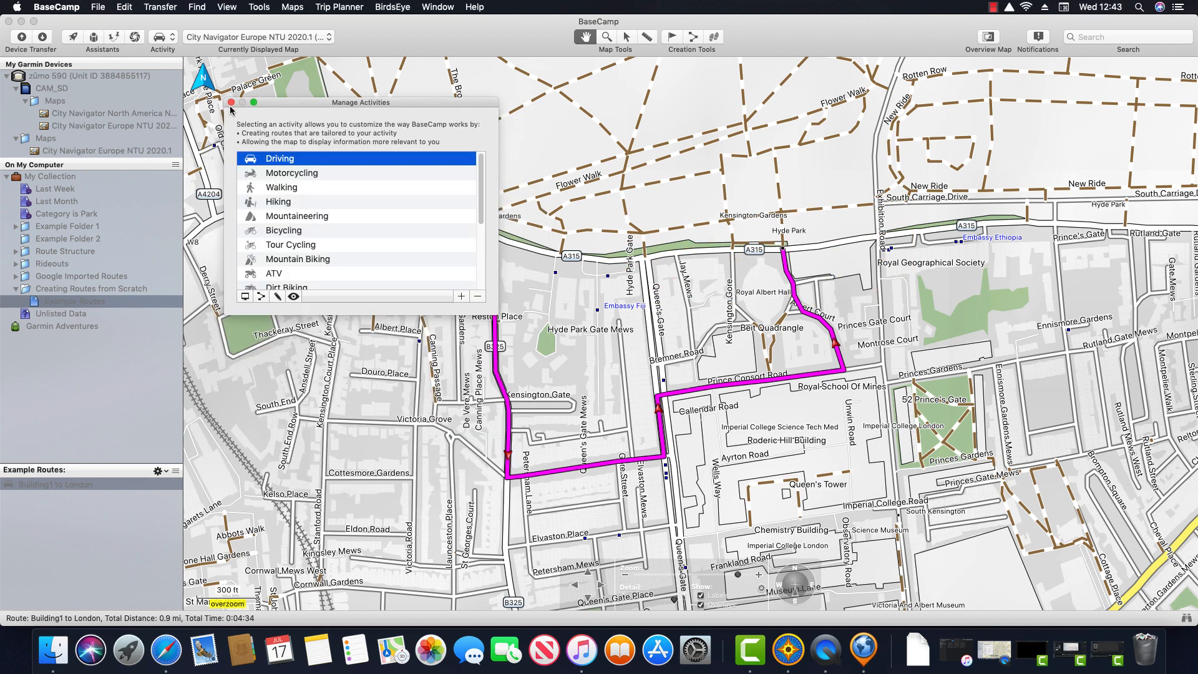
{"action": "left_click", "coordinate": [231, 102]}
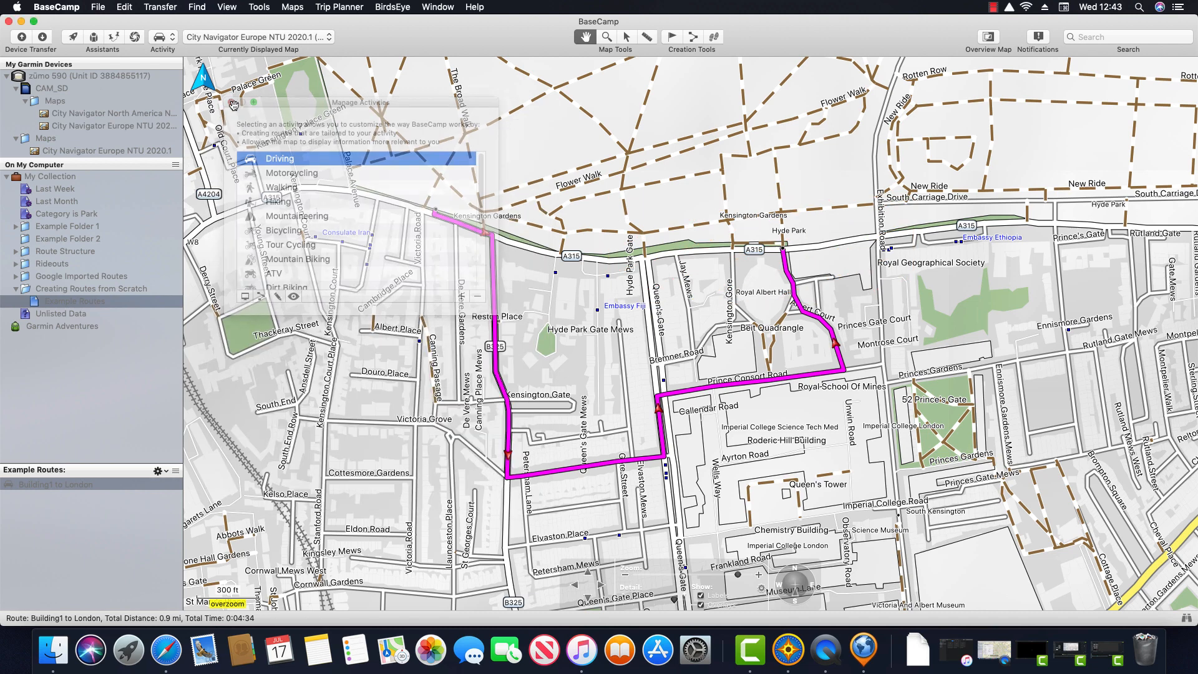
Step: Recalculate the Building1 to London route straight along the A315, now 0.4 mi and 0:01:20
{"action": "double_click", "coordinate": [94, 486]}
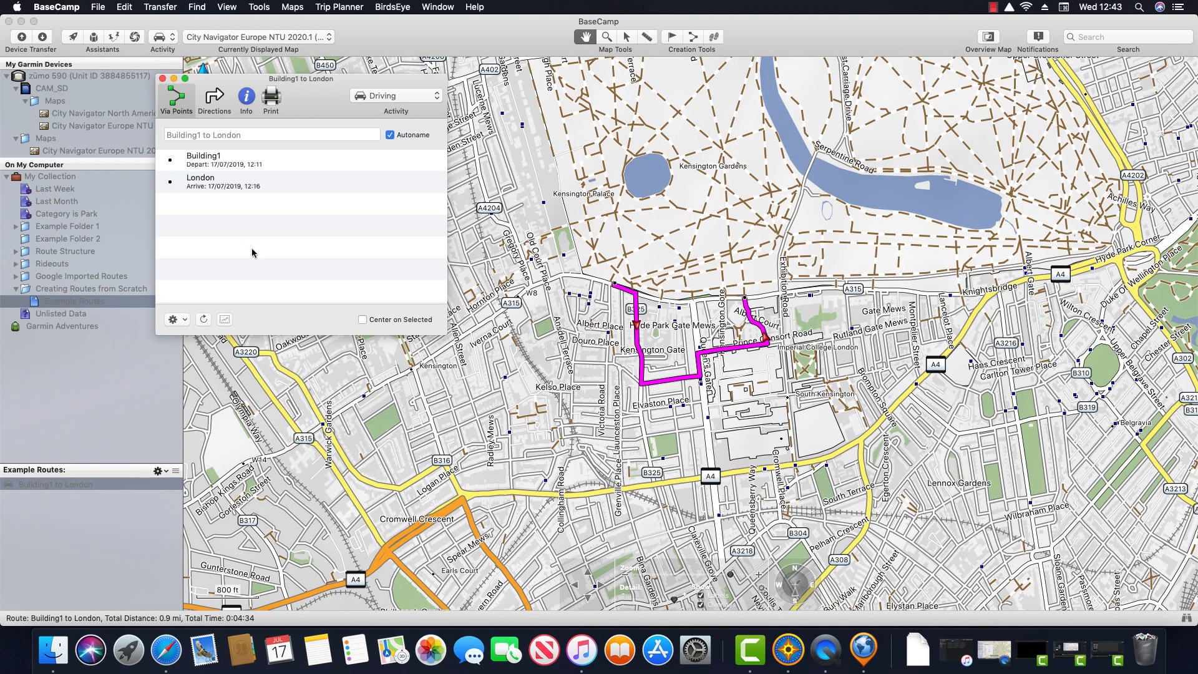
{"action": "scroll", "coordinate": [674, 274], "scroll_direction": "up", "scroll_amount": 2}
{"action": "scroll", "coordinate": [676, 271], "scroll_direction": "up", "scroll_amount": 1}
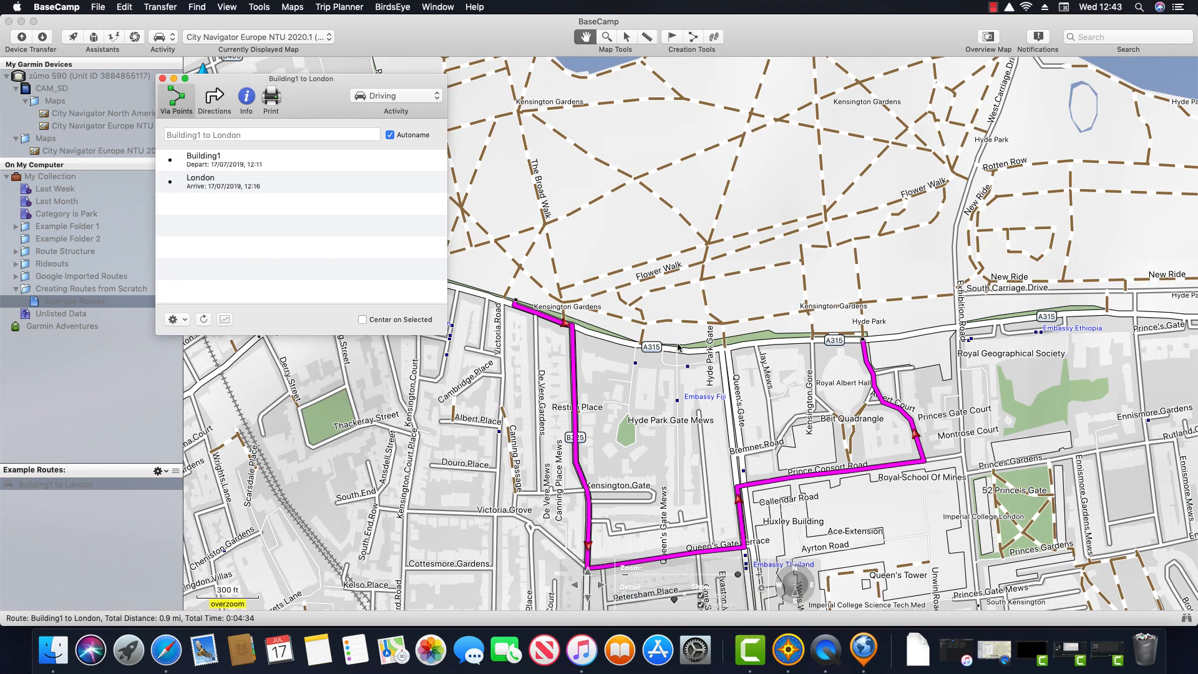
{"action": "left_click_drag", "start_coordinate": [679, 348], "coordinate": [755, 249]}
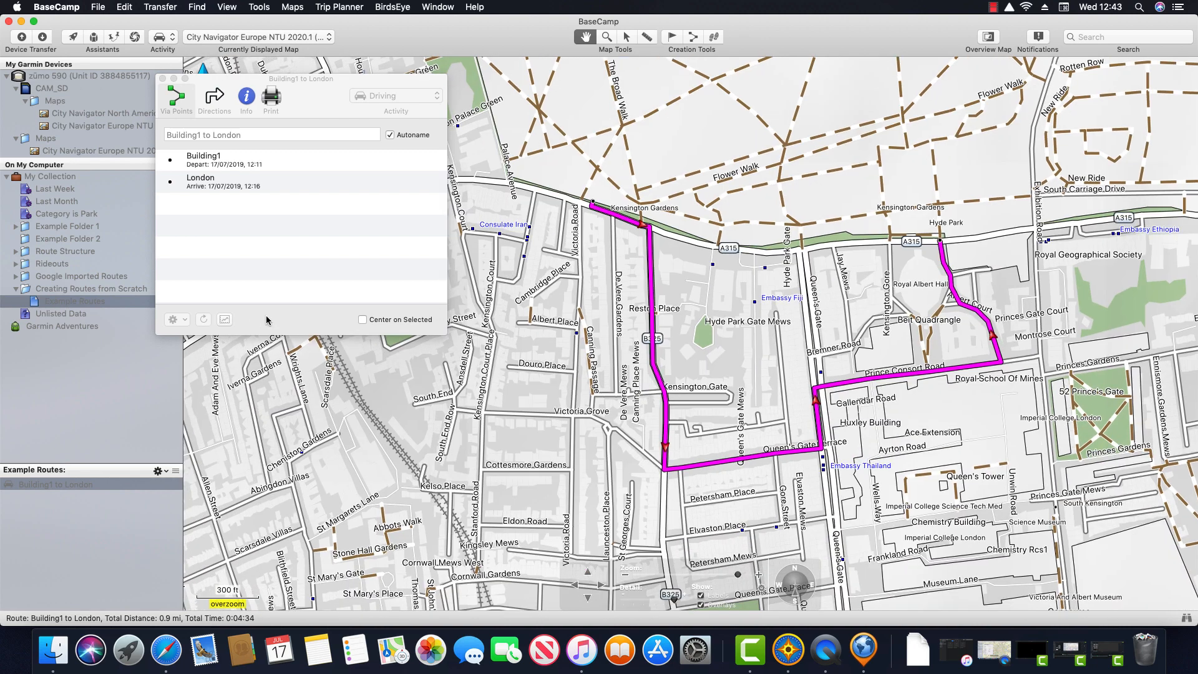
{"action": "left_click", "coordinate": [203, 319]}
{"action": "left_click", "coordinate": [203, 319]}
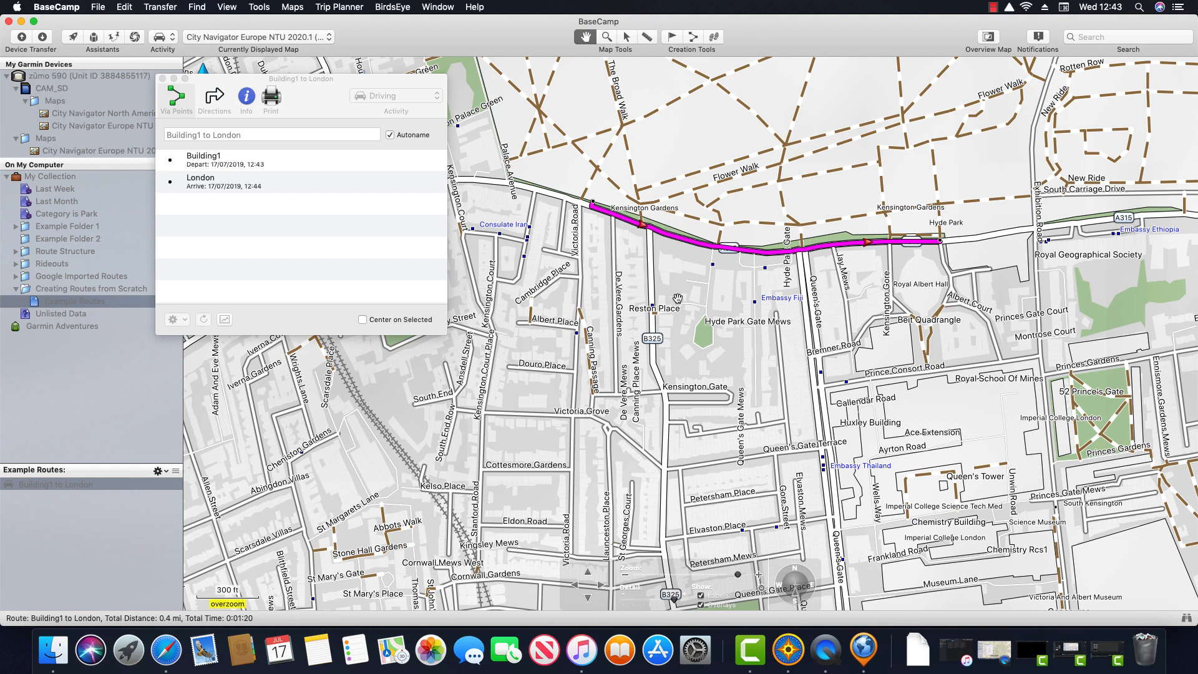
{"action": "mouse_move", "coordinate": [678, 298]}
{"action": "mouse_move", "coordinate": [785, 339]}
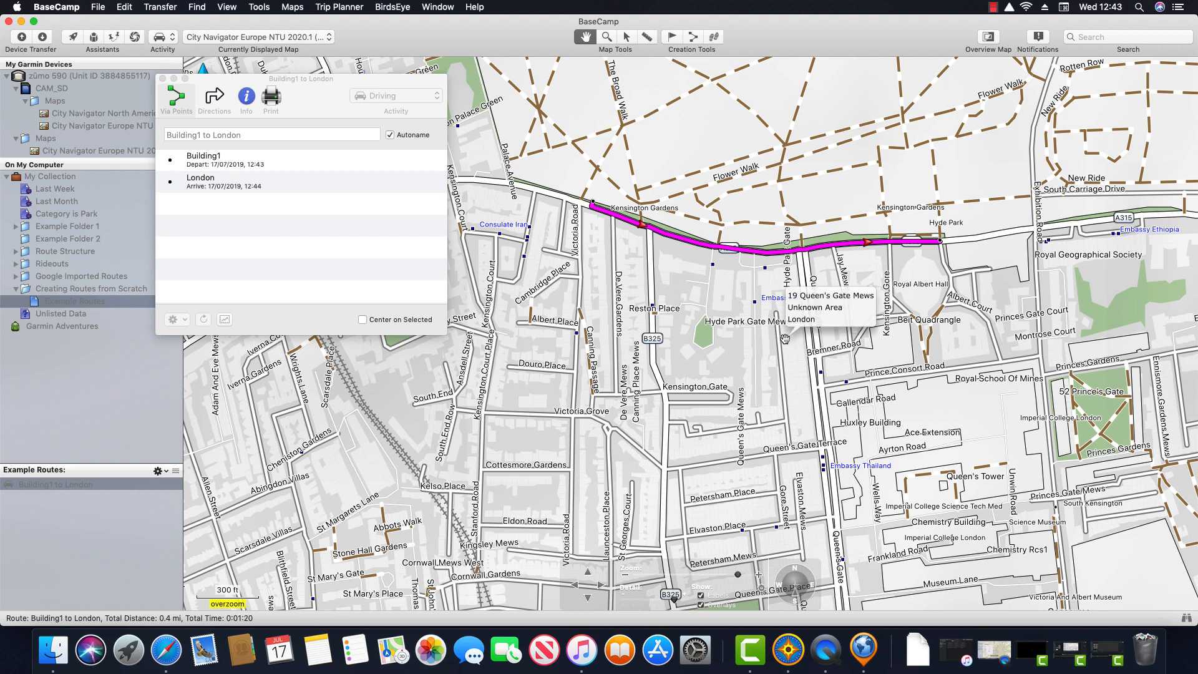
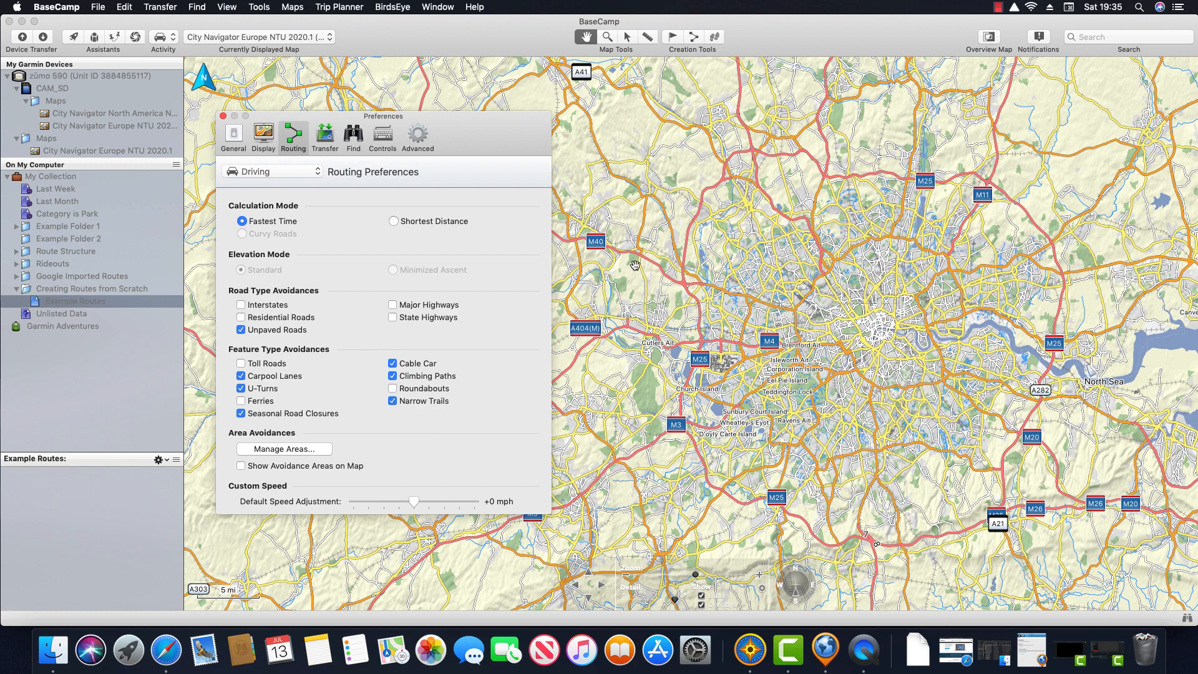
Step: Close the settings windows, plot a Baker Street to point 12 route, and open its details
{"action": "left_click", "coordinate": [223, 117]}
{"action": "left_click", "coordinate": [244, 172]}
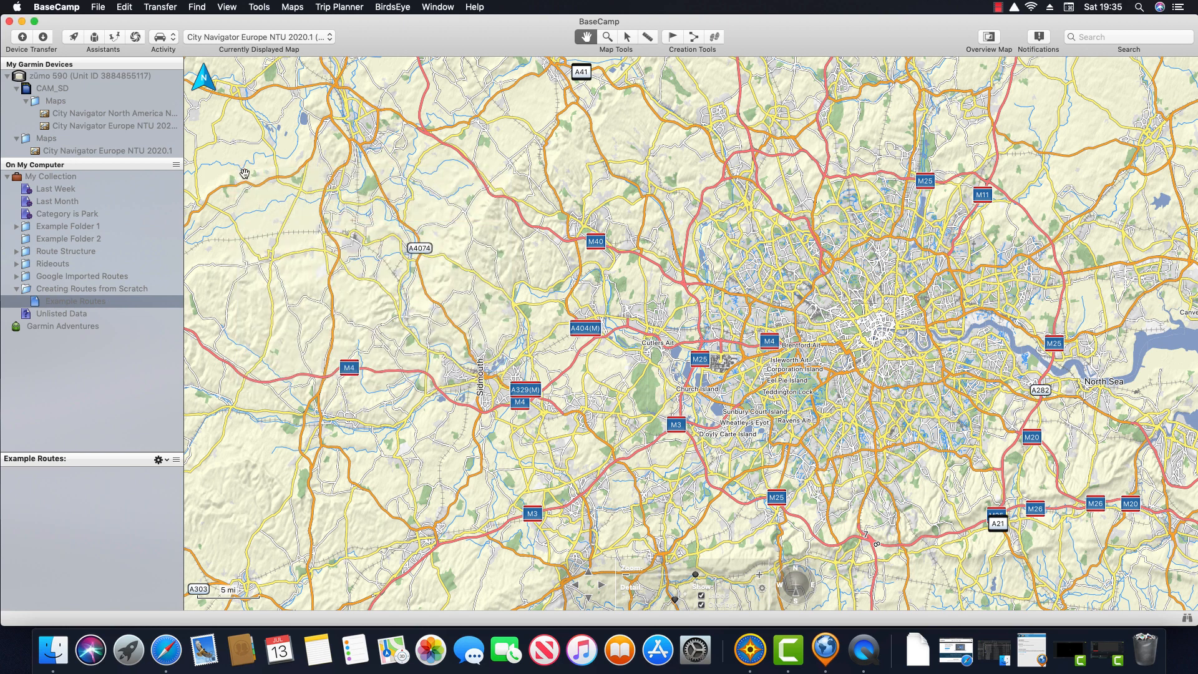
{"action": "left_click", "coordinate": [694, 38]}
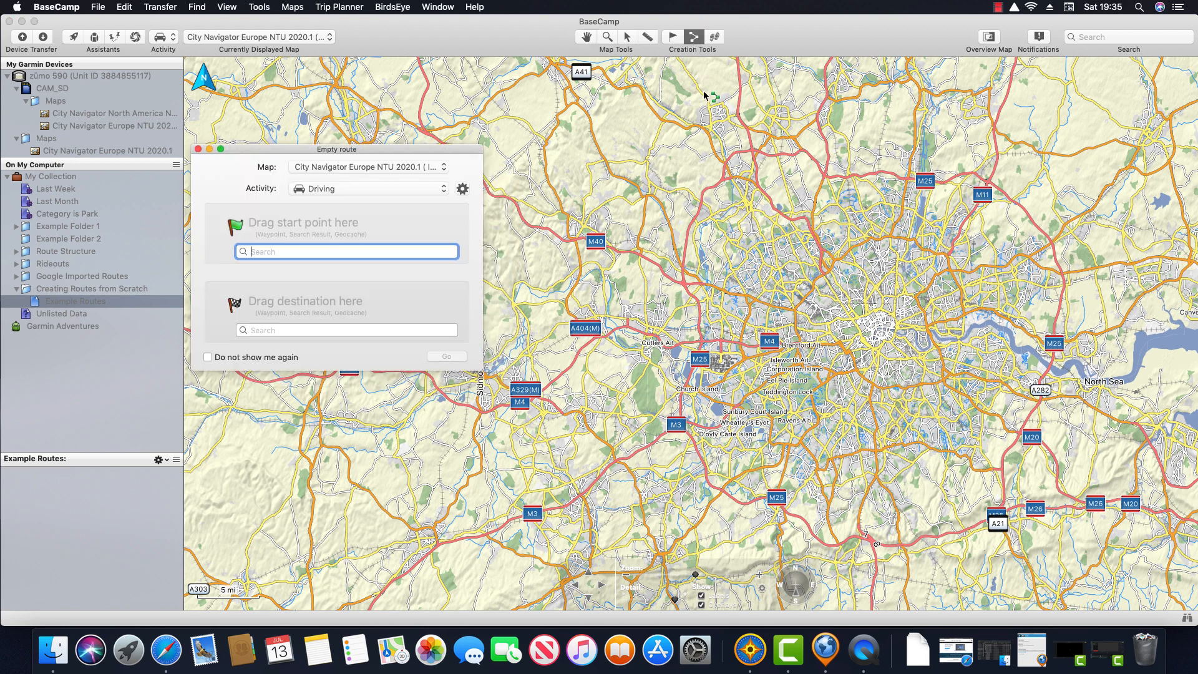
{"action": "left_click", "coordinate": [198, 150]}
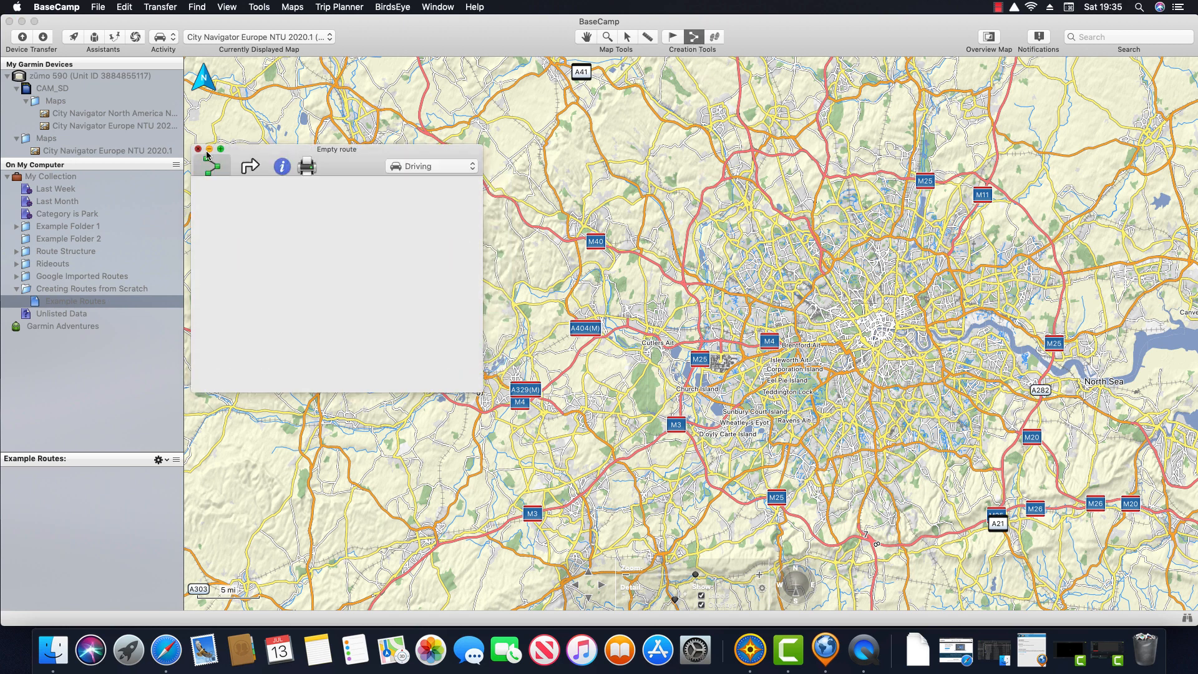
{"action": "left_click", "coordinate": [1096, 335]}
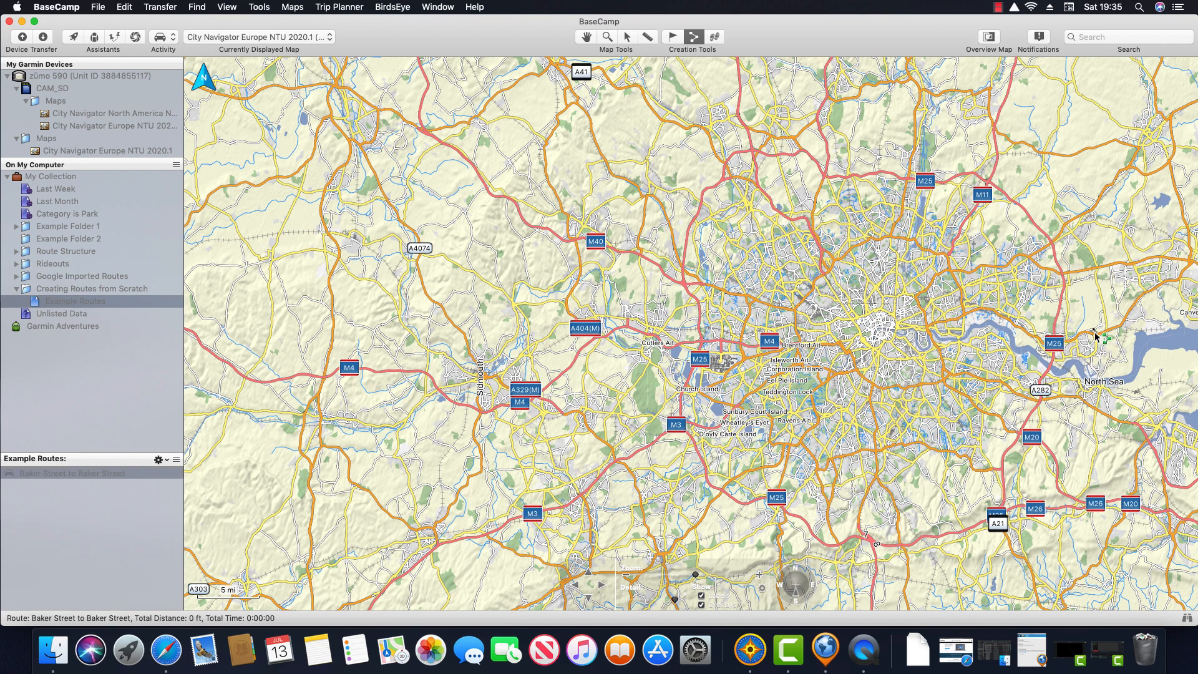
{"action": "left_click", "coordinate": [437, 389]}
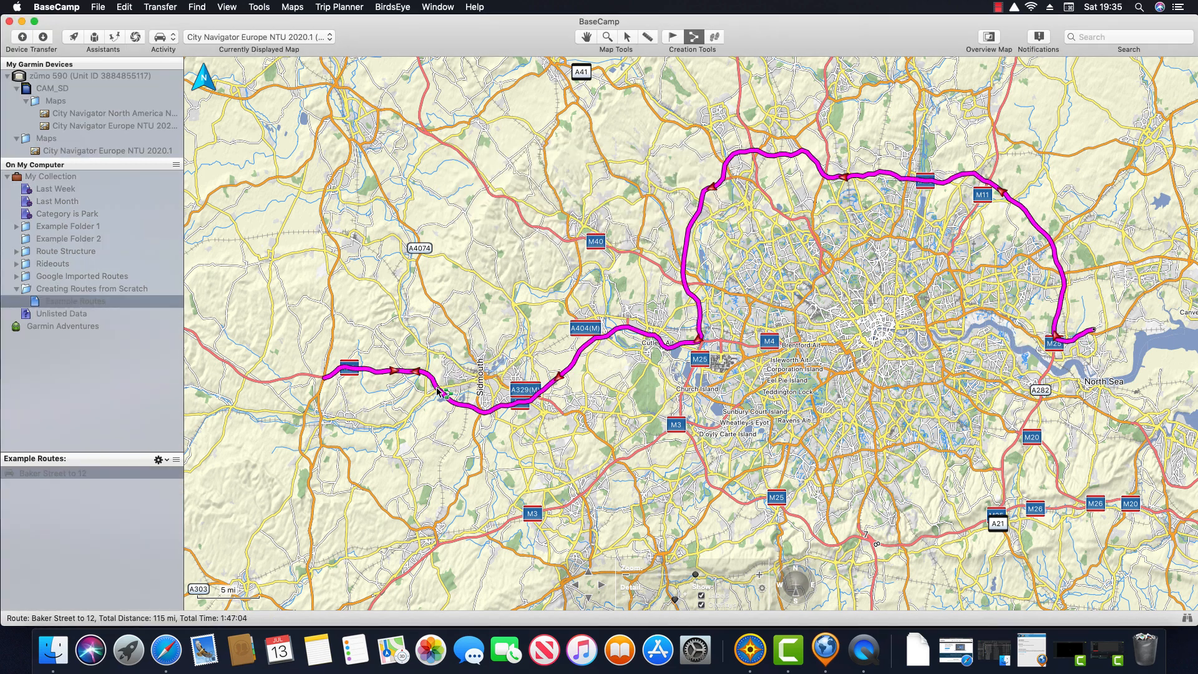
{"action": "double_click", "coordinate": [115, 473]}
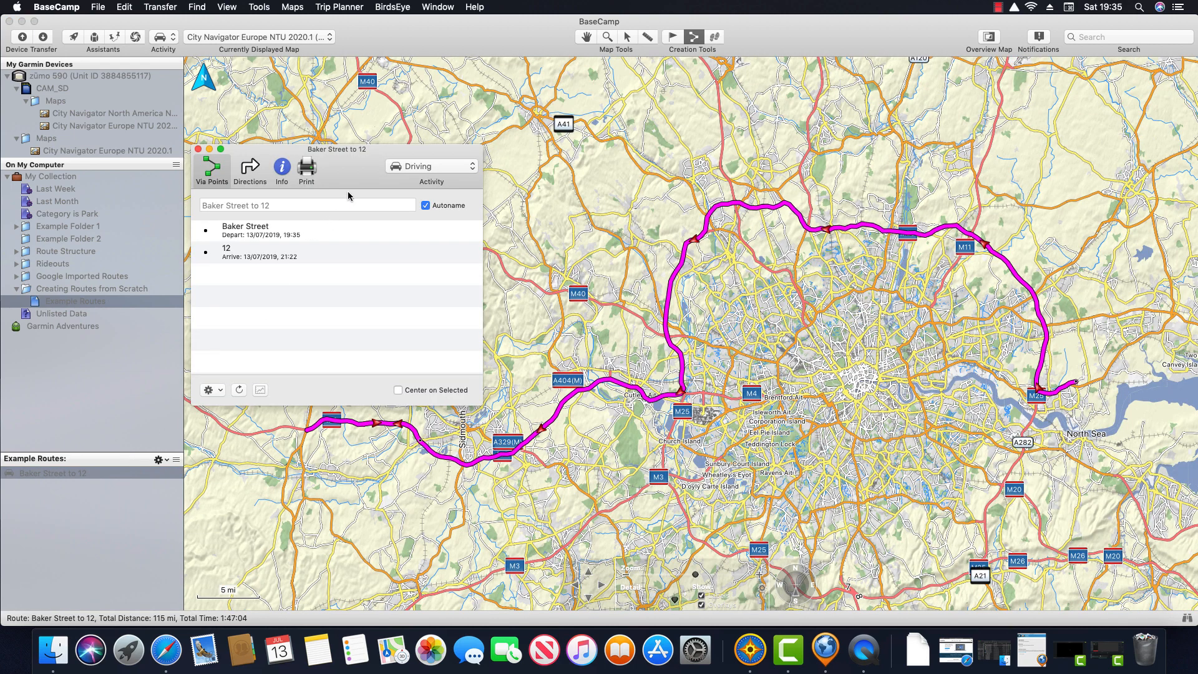
Step: Check the Baker Street to 12 route's 1 h 48 min total time in its summary
{"action": "left_click_drag", "start_coordinate": [354, 147], "coordinate": [353, 100]}
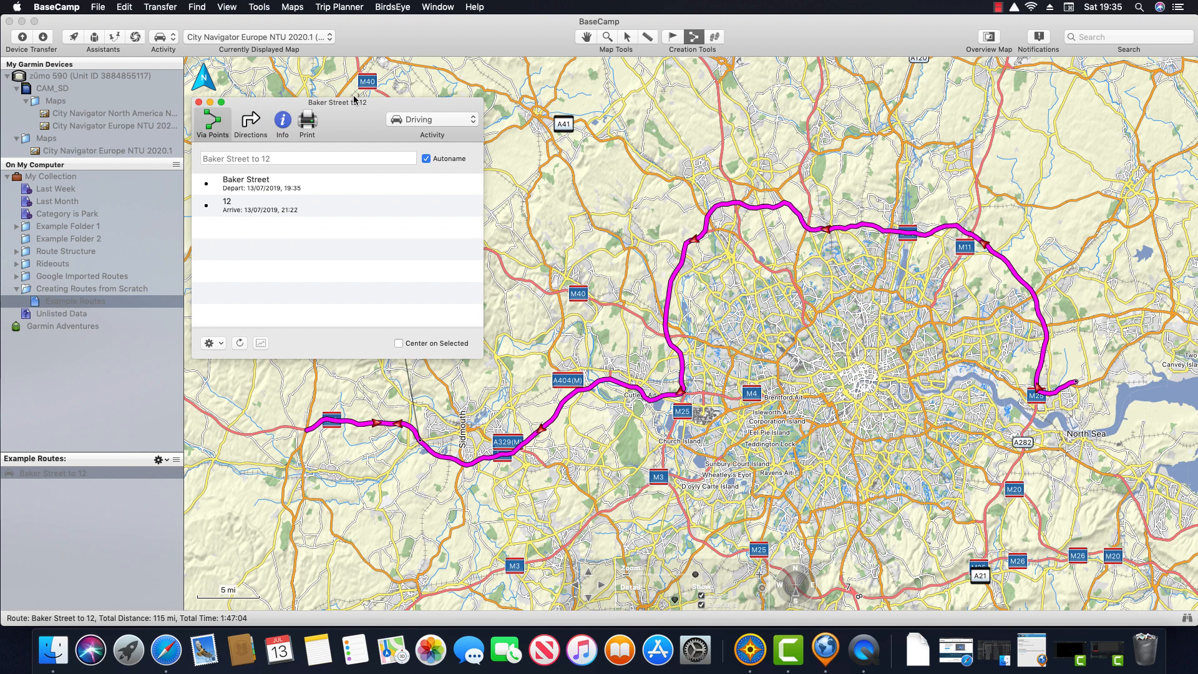
{"action": "left_click", "coordinate": [282, 121]}
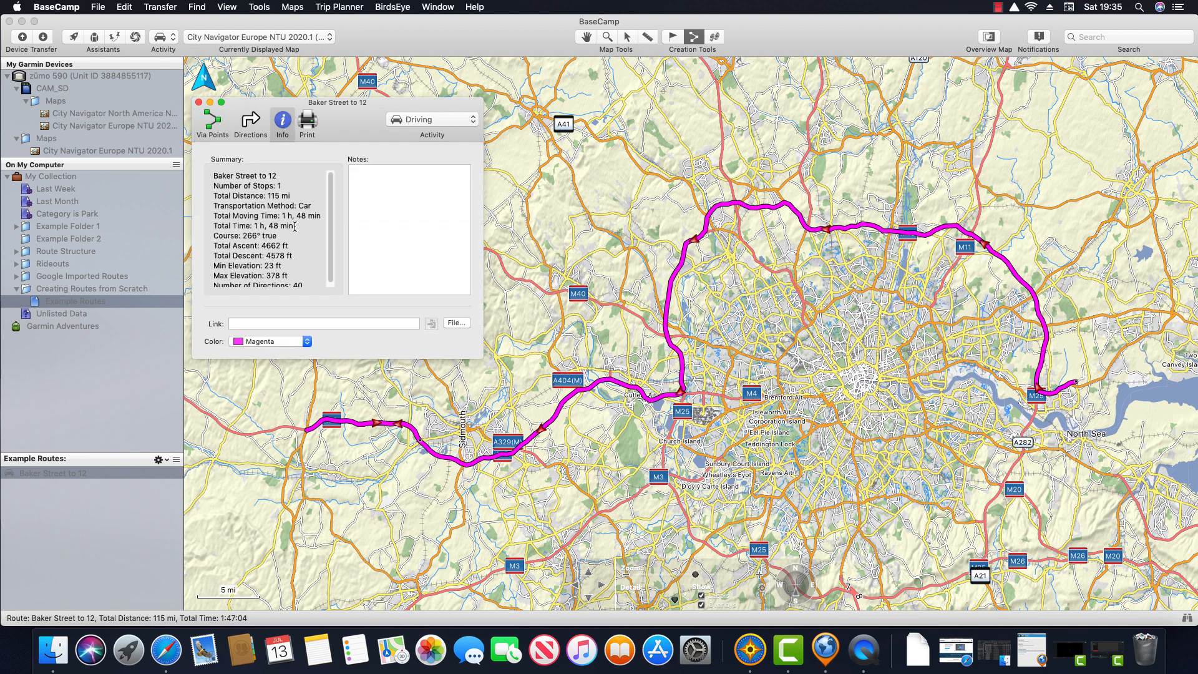
{"action": "left_click_drag", "start_coordinate": [295, 227], "coordinate": [212, 230]}
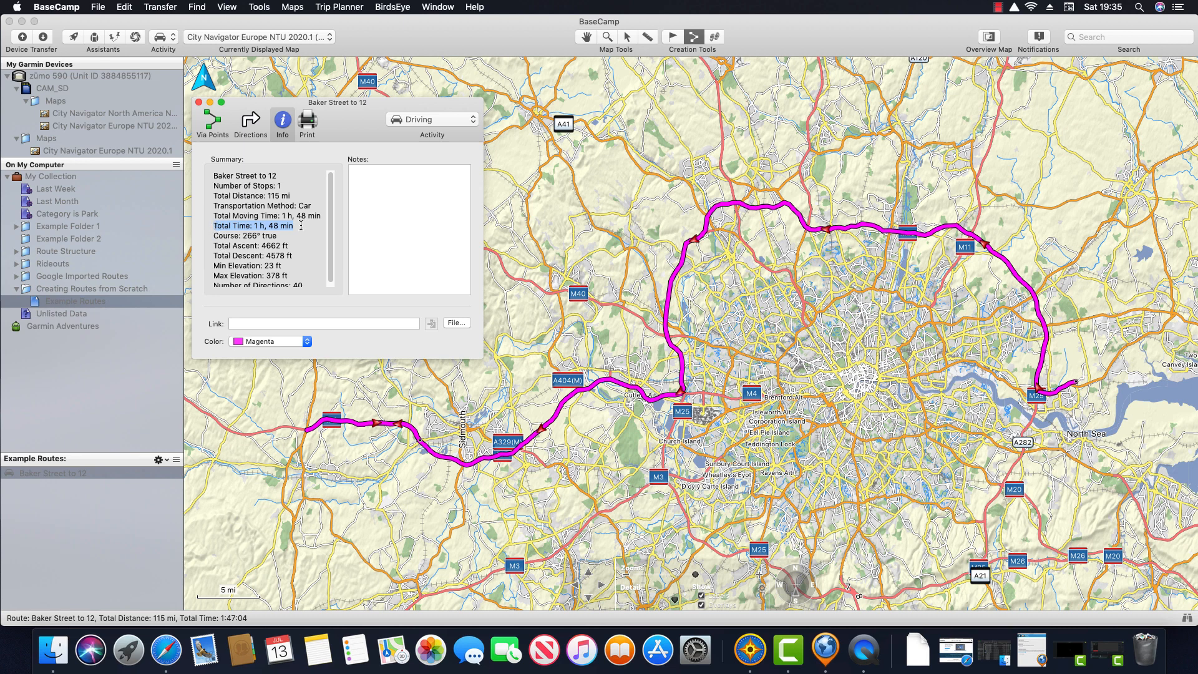
{"action": "left_click", "coordinate": [199, 101]}
Step: Set the Driving default speed adjustment to +20 mph and confirm updating the route
{"action": "left_click", "coordinate": [168, 38]}
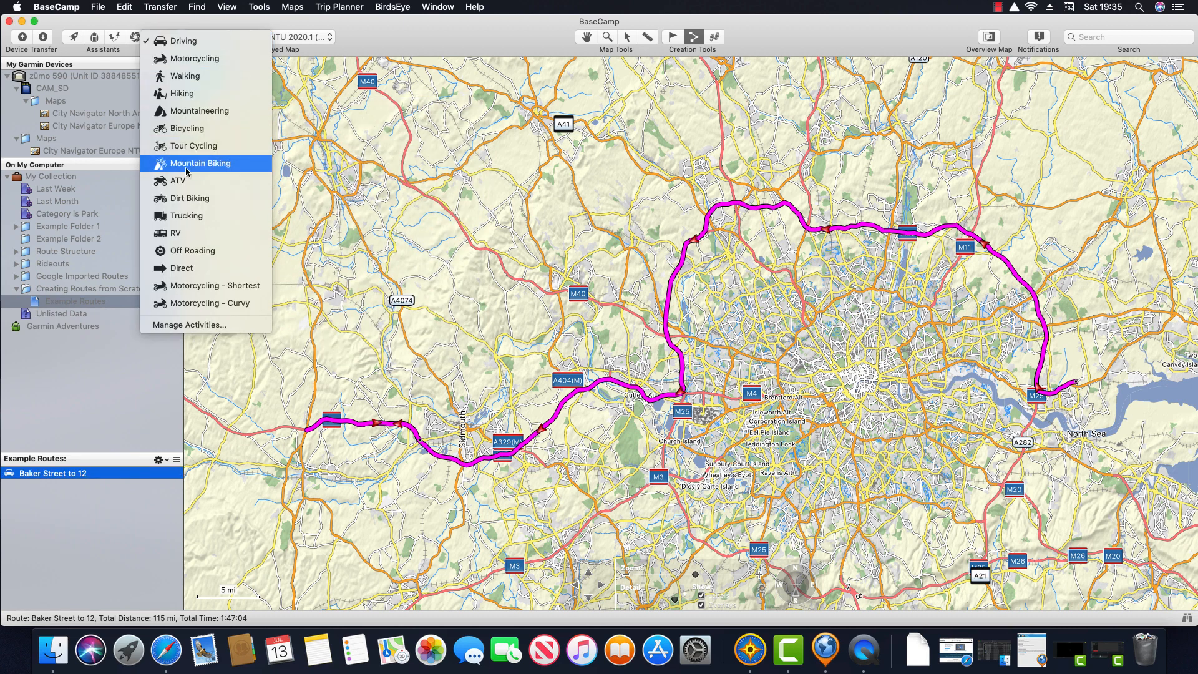
{"action": "left_click", "coordinate": [230, 324]}
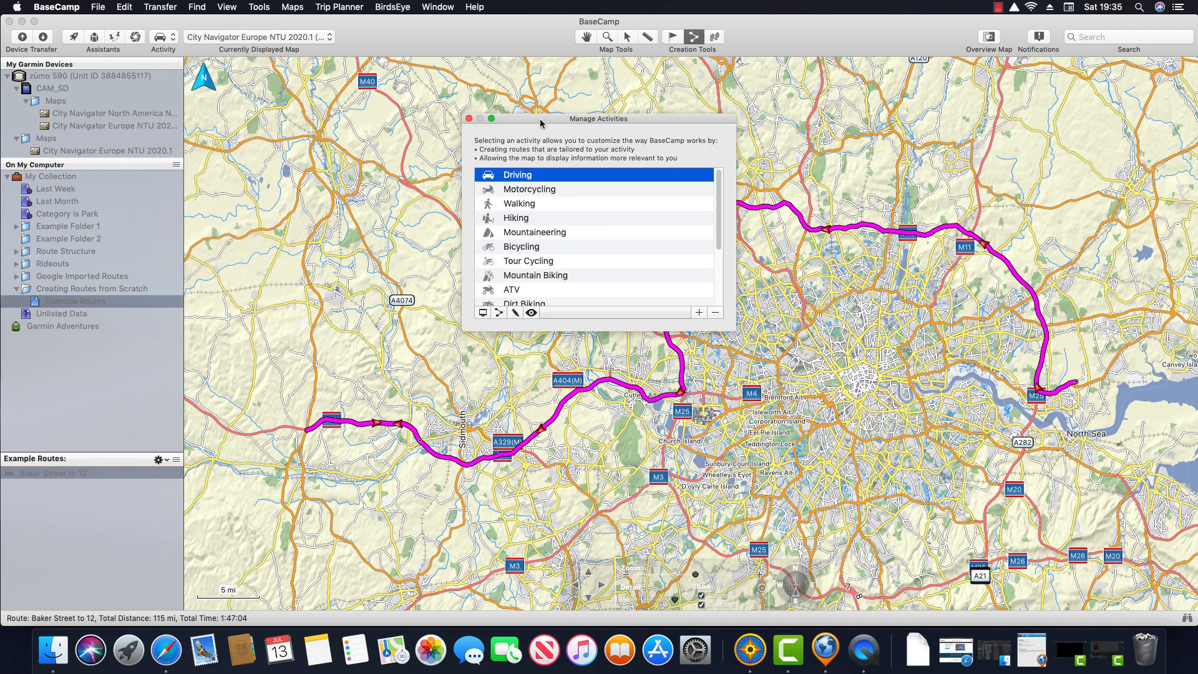
{"action": "left_click_drag", "start_coordinate": [499, 316], "coordinate": [264, 336]}
{"action": "left_click", "coordinate": [264, 330]}
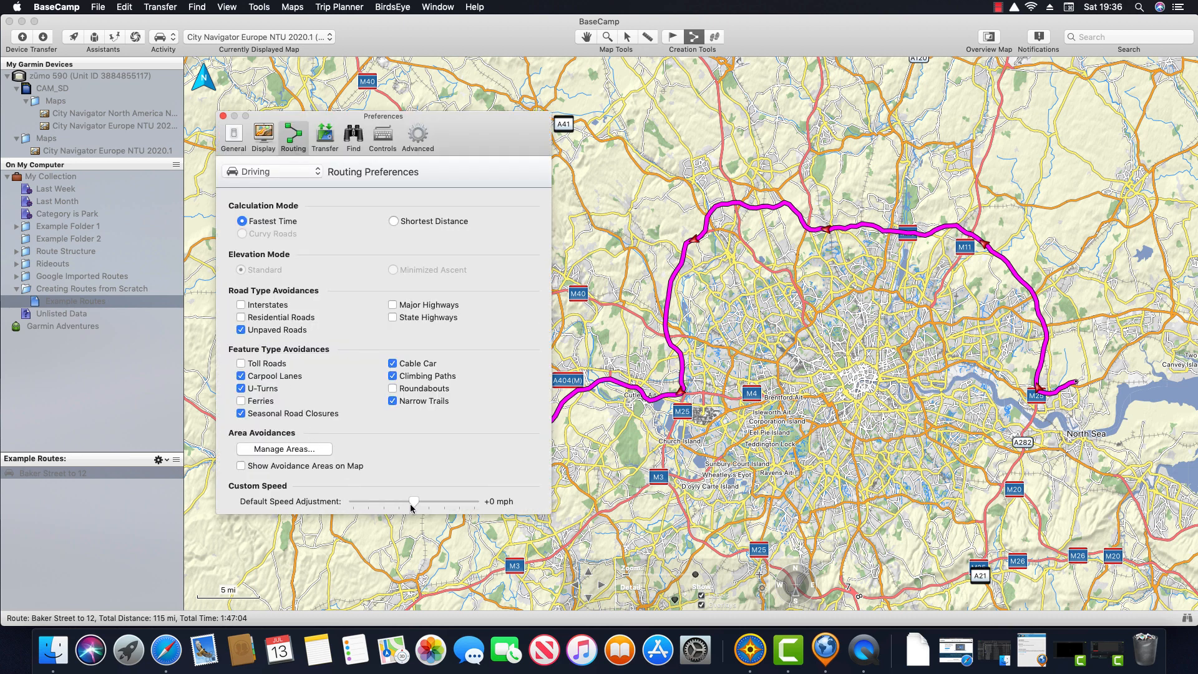
{"action": "left_click_drag", "start_coordinate": [414, 501], "coordinate": [483, 505]}
{"action": "left_click", "coordinate": [223, 116]}
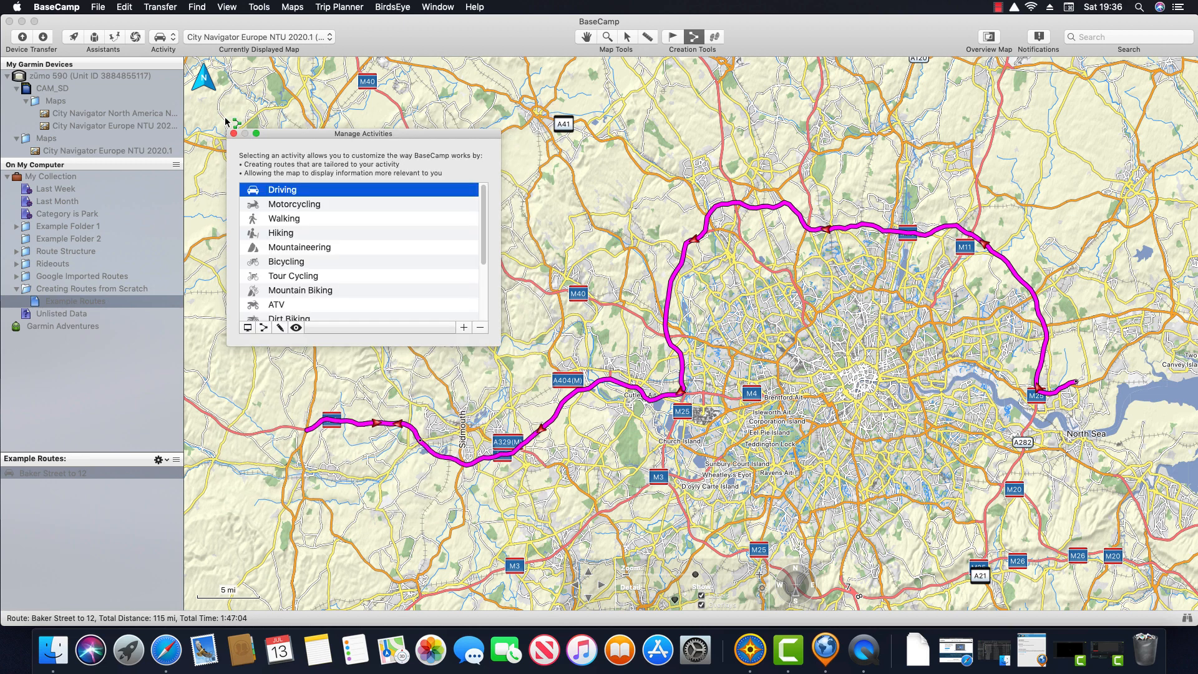
{"action": "key", "text": "Return"}
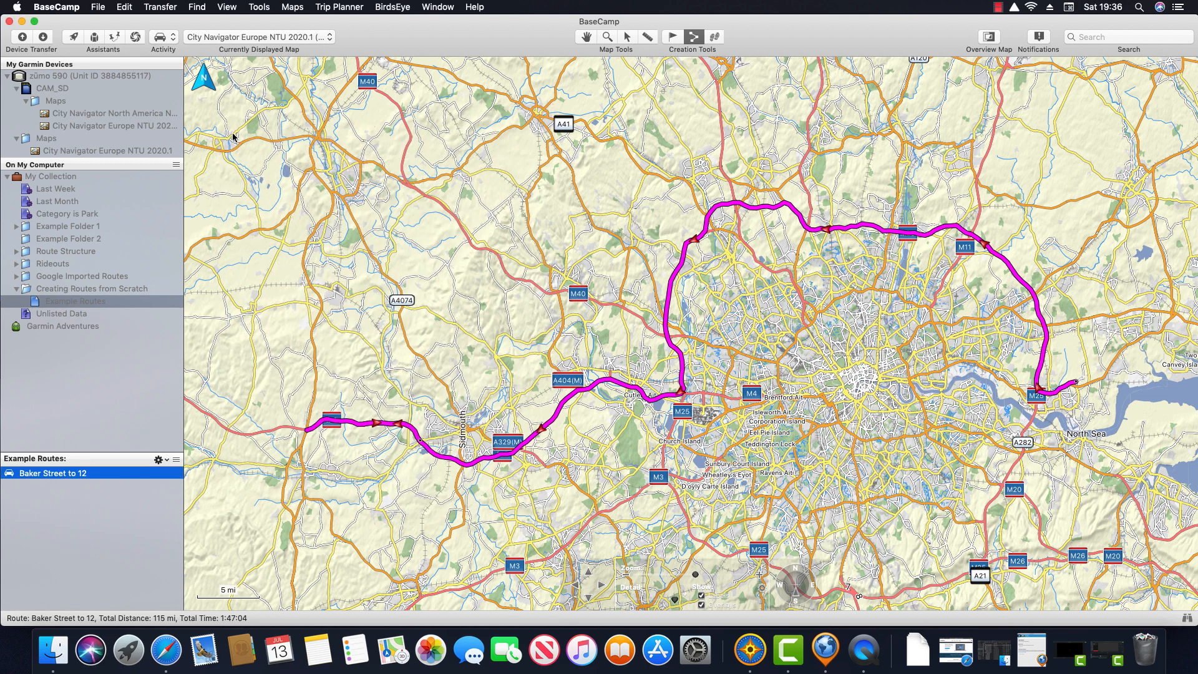
Step: Recalculate the Baker Street to 12 route and confirm its total time is now 1 h 23 min
{"action": "double_click", "coordinate": [95, 474]}
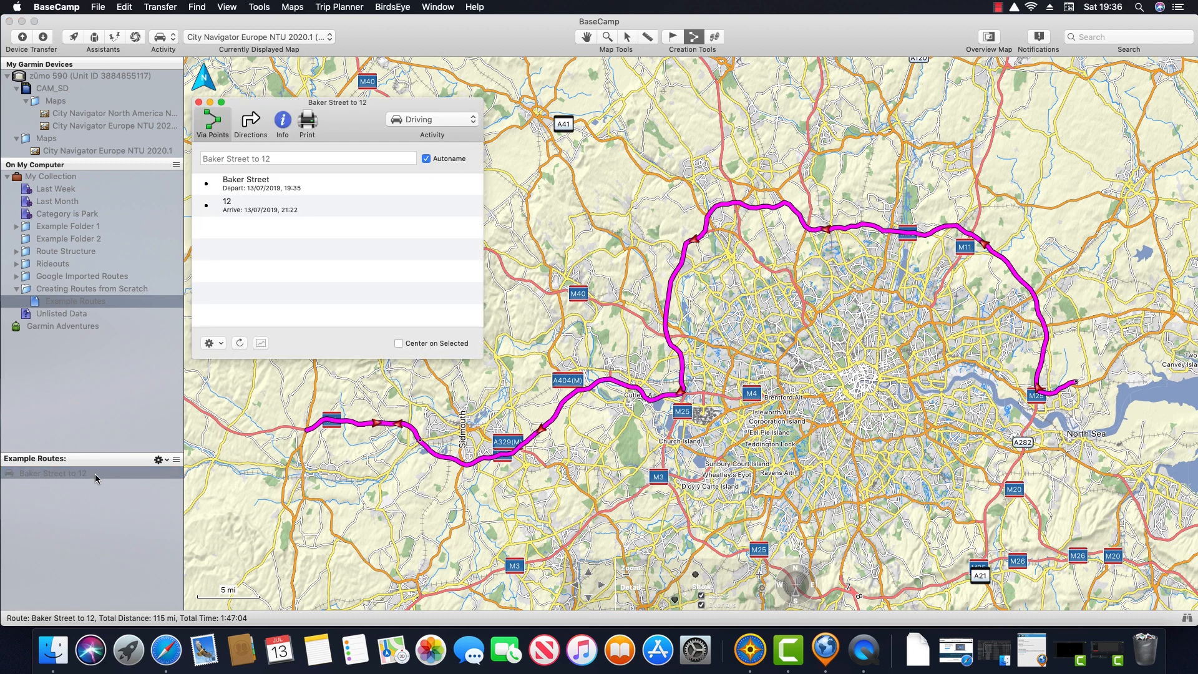
{"action": "left_click", "coordinate": [240, 343]}
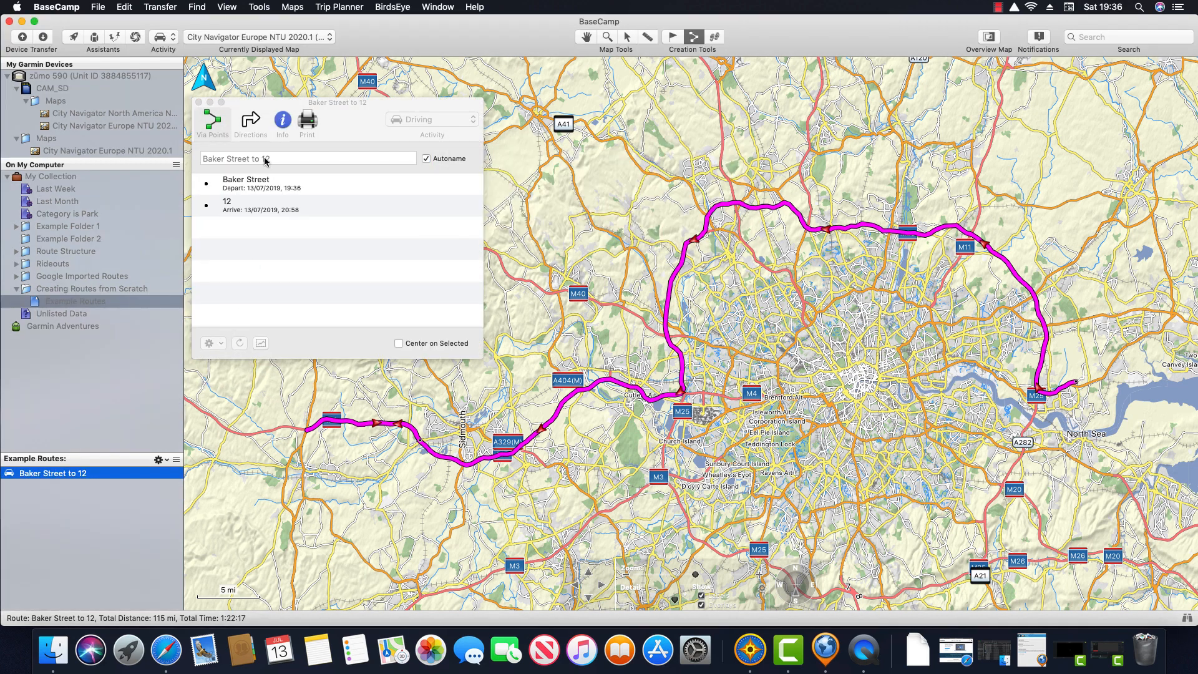
{"action": "left_click", "coordinate": [282, 125]}
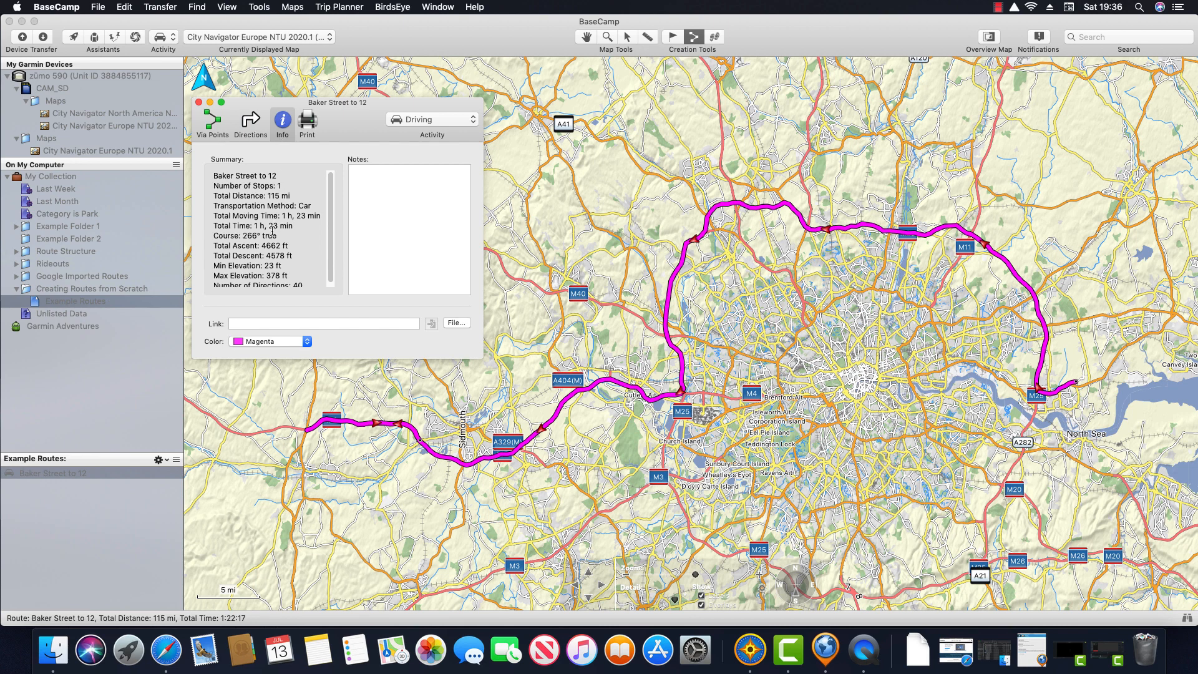
{"action": "left_click_drag", "start_coordinate": [214, 225], "coordinate": [316, 226]}
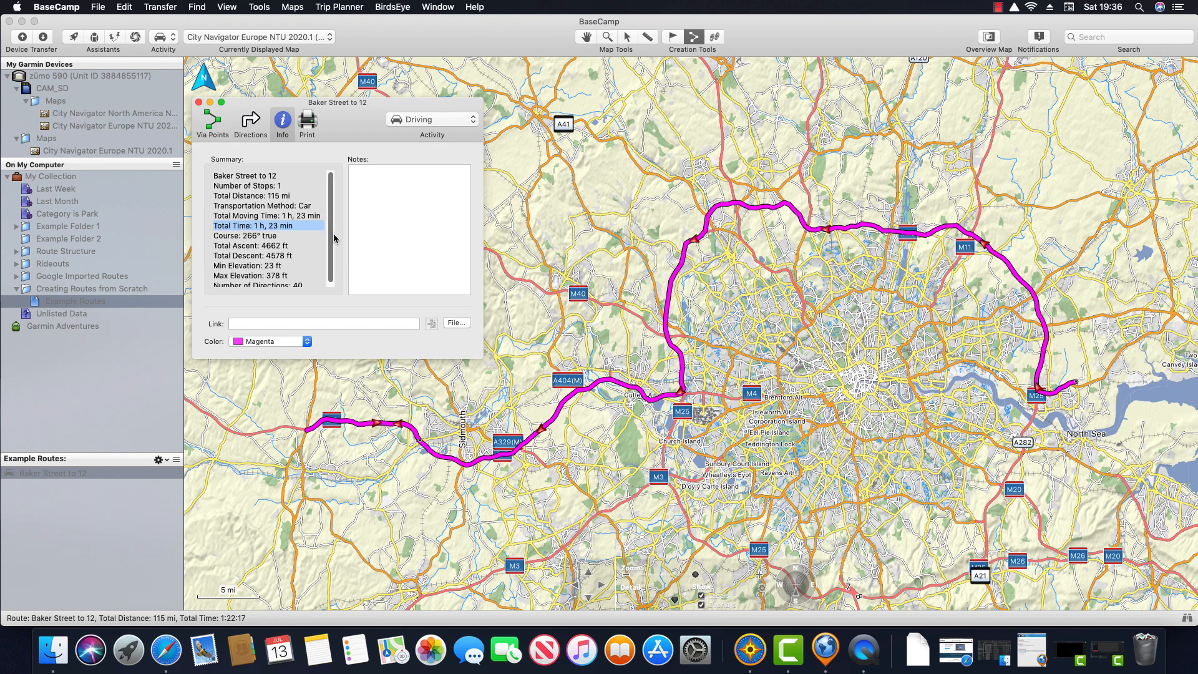
{"action": "left_click", "coordinate": [199, 103]}
Step: Lower the Driving default speed adjustment to -20 mph
{"action": "left_click", "coordinate": [175, 39]}
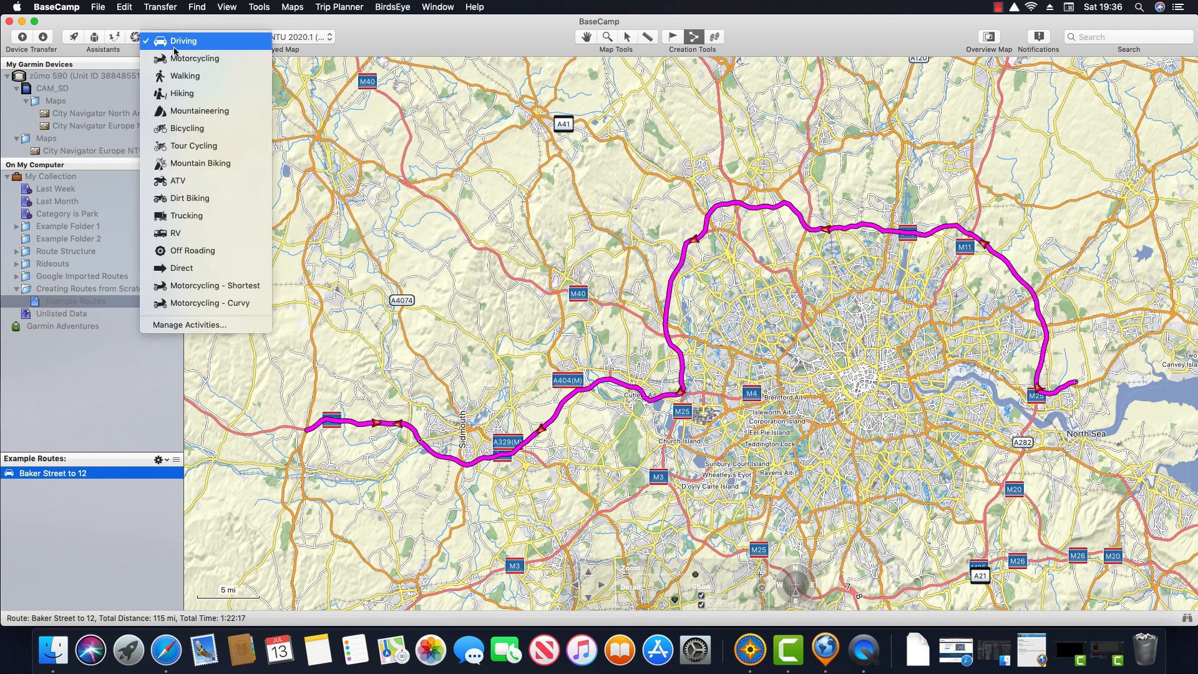
{"action": "left_click", "coordinate": [243, 325]}
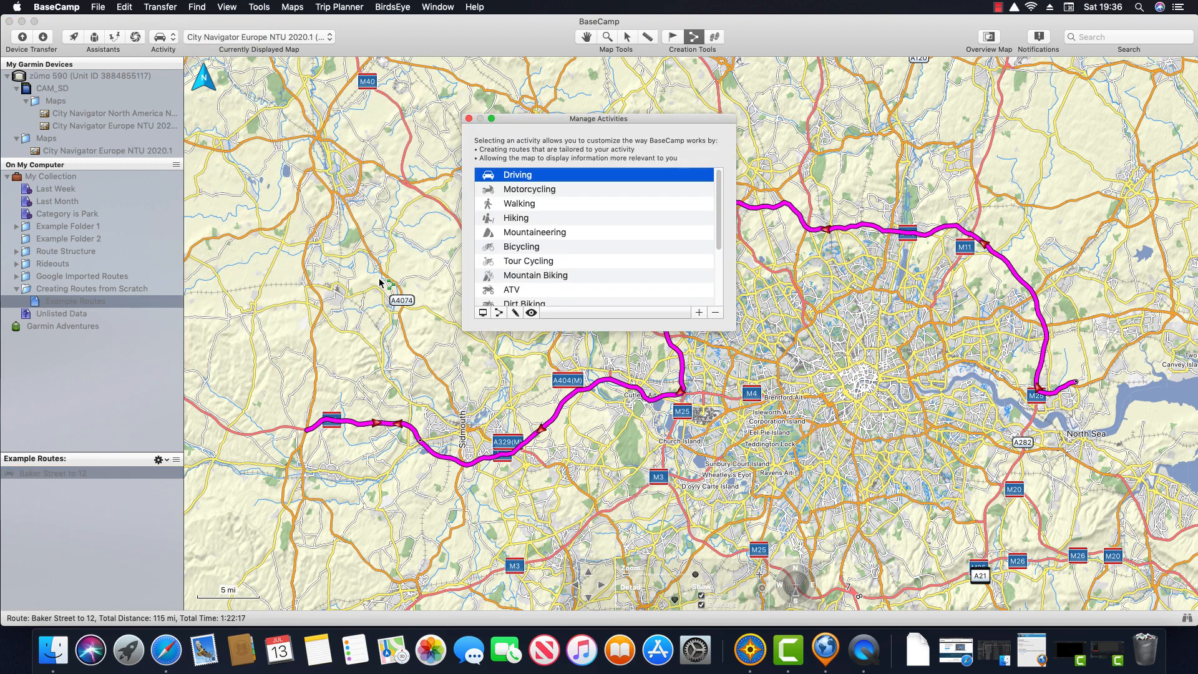
{"action": "left_click_drag", "start_coordinate": [539, 136], "coordinate": [290, 151]}
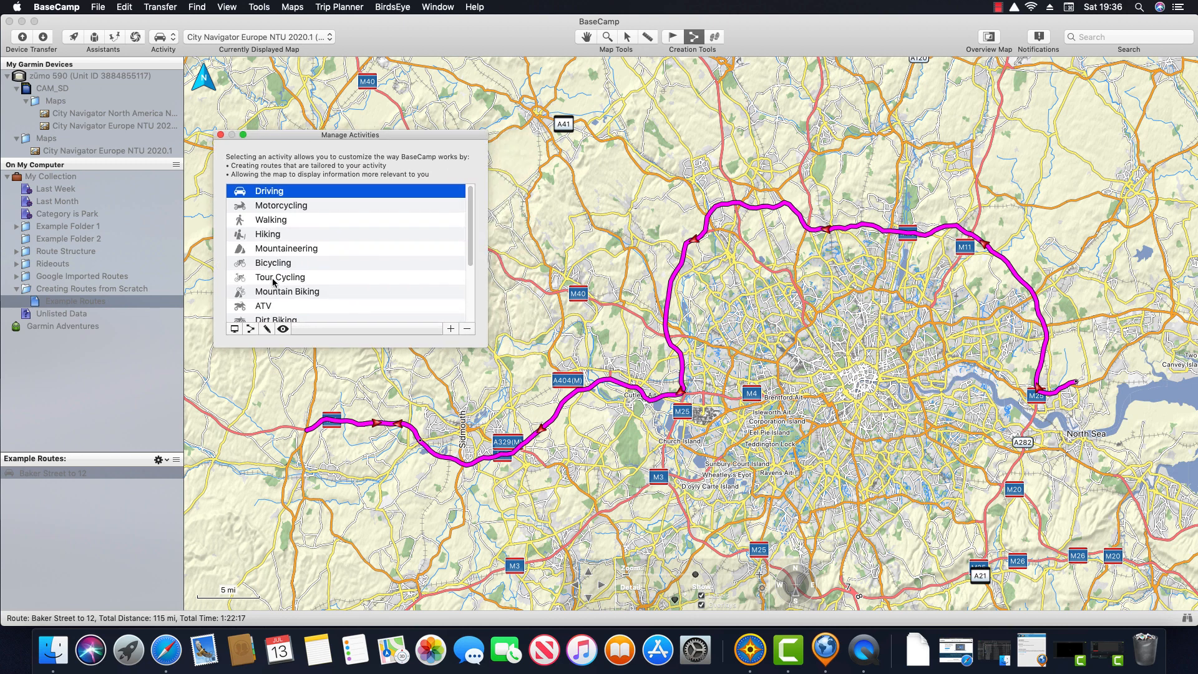
{"action": "left_click", "coordinate": [249, 330]}
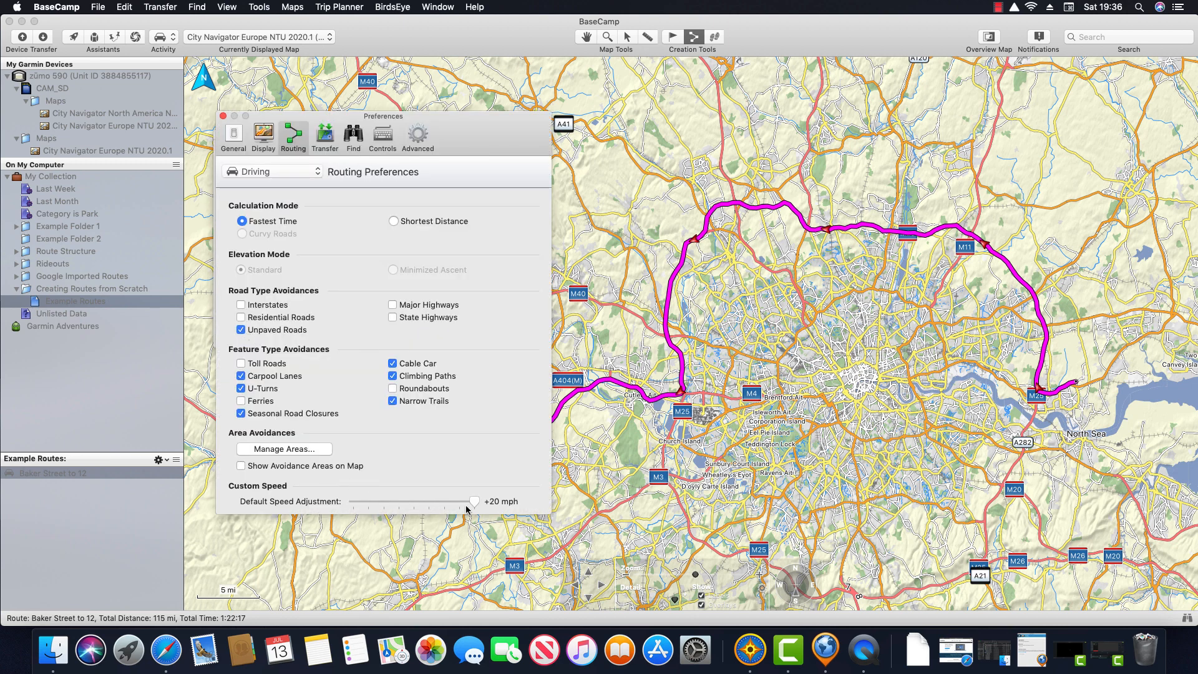
{"action": "left_click_drag", "start_coordinate": [474, 504], "coordinate": [353, 503]}
{"action": "left_click", "coordinate": [223, 116]}
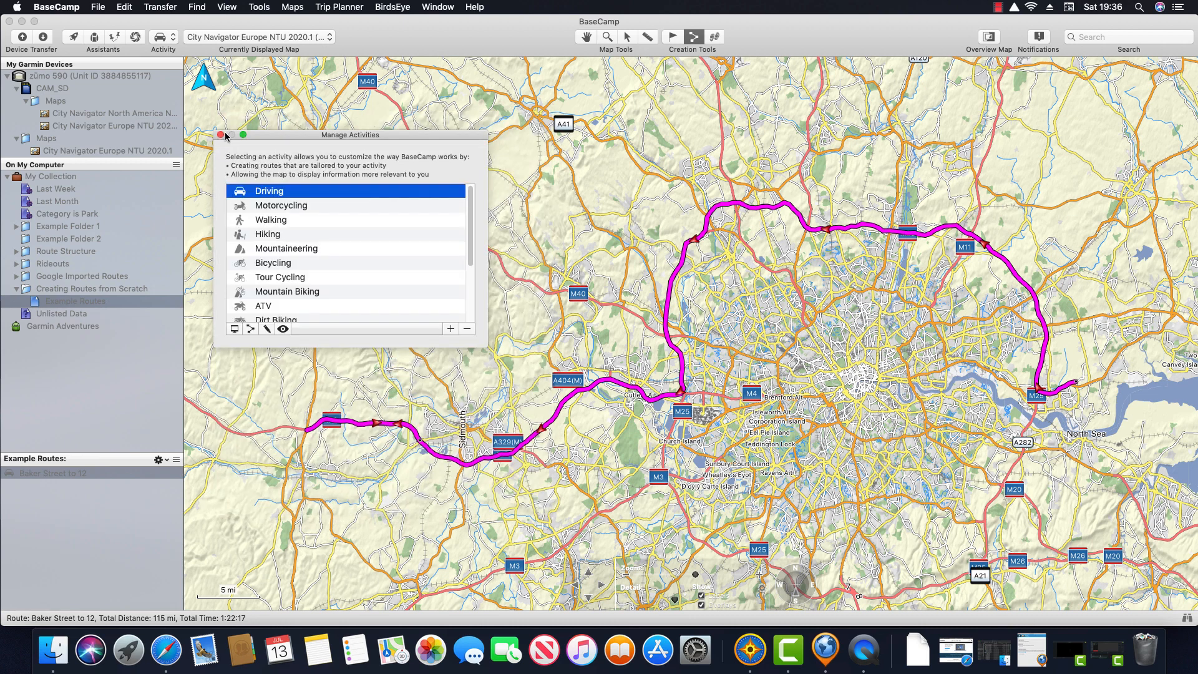
{"action": "left_click", "coordinate": [220, 134]}
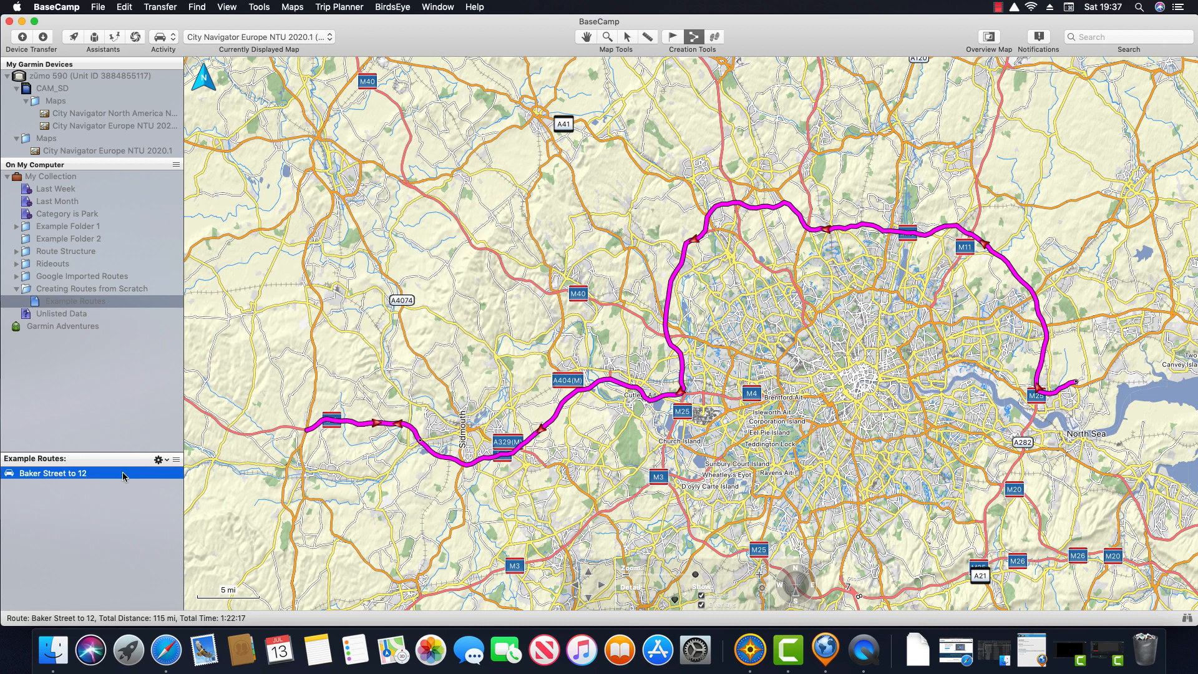
Step: Recalculate the Baker Street to 12 route and view its new 2 h 33 min summary
{"action": "double_click", "coordinate": [122, 472]}
{"action": "left_click", "coordinate": [280, 132]}
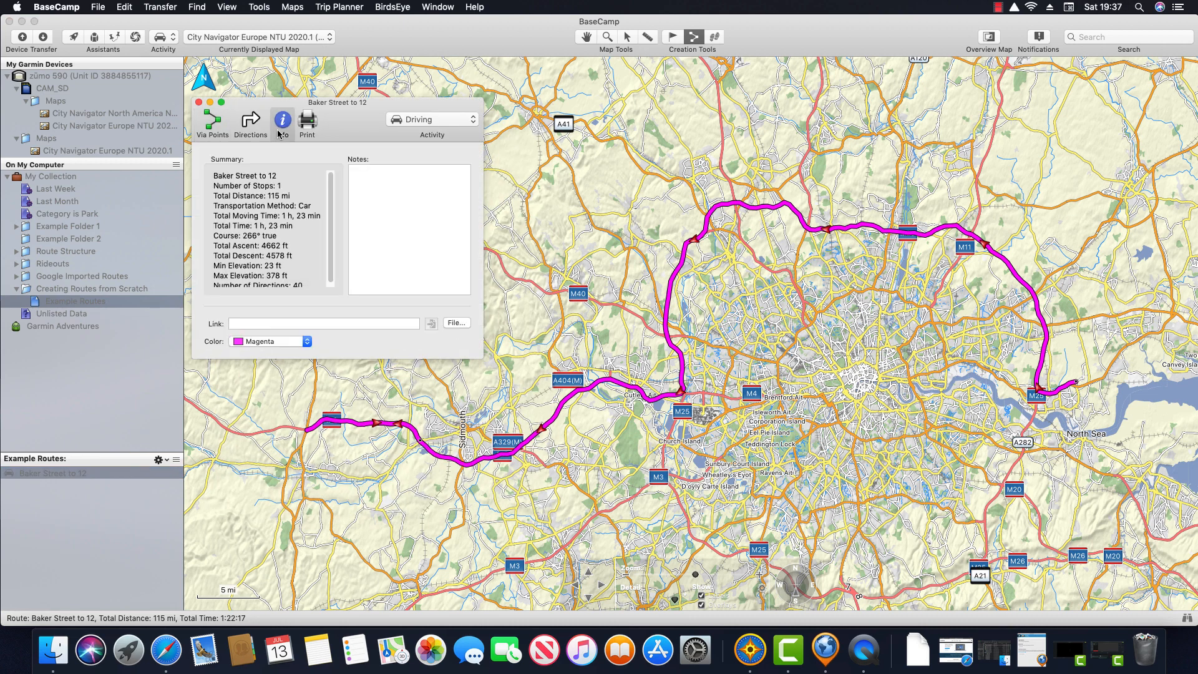
{"action": "left_click", "coordinate": [213, 129]}
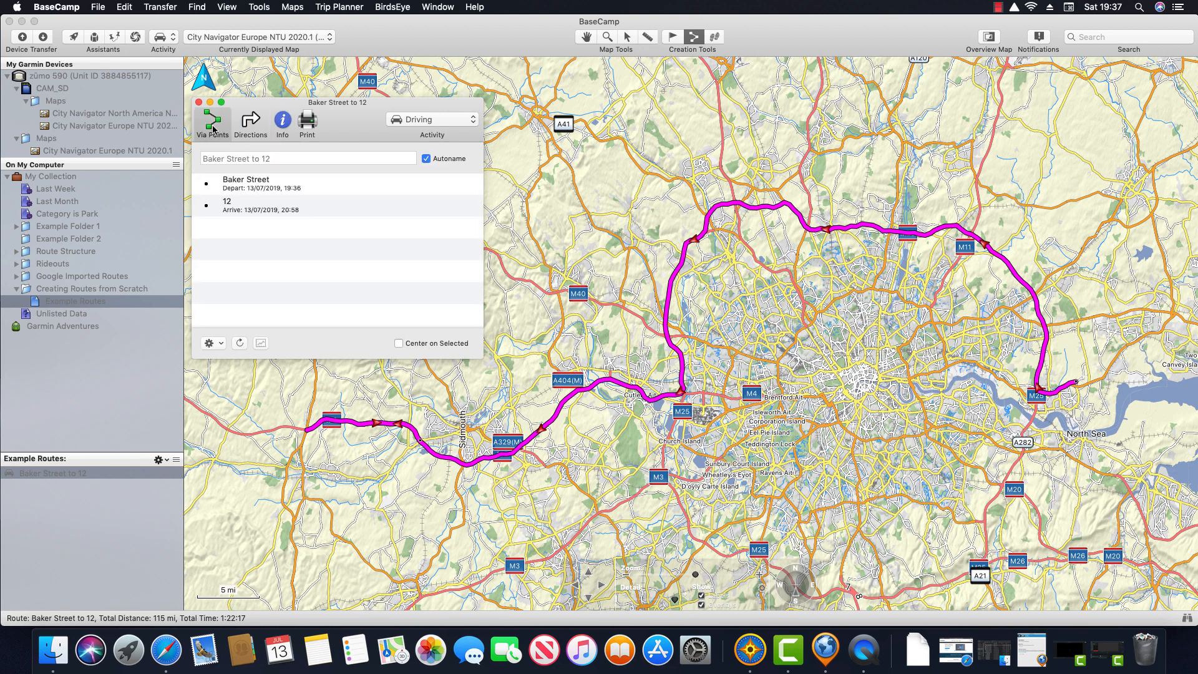
{"action": "left_click", "coordinate": [239, 343]}
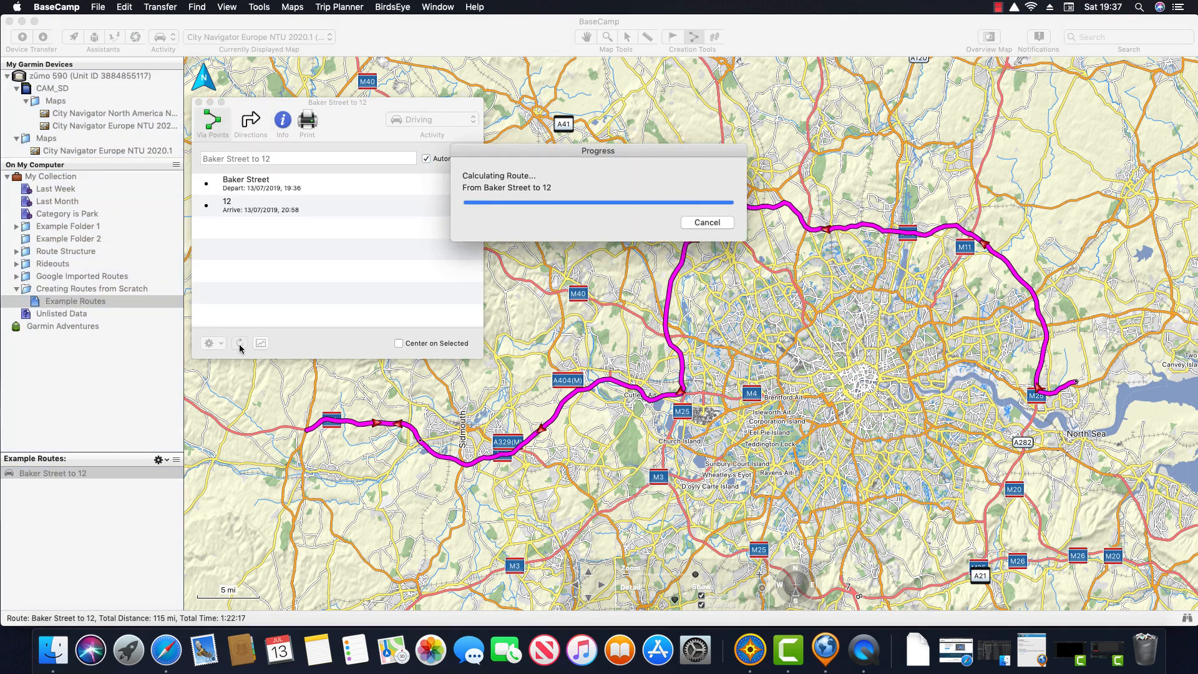
{"action": "left_click", "coordinate": [284, 124]}
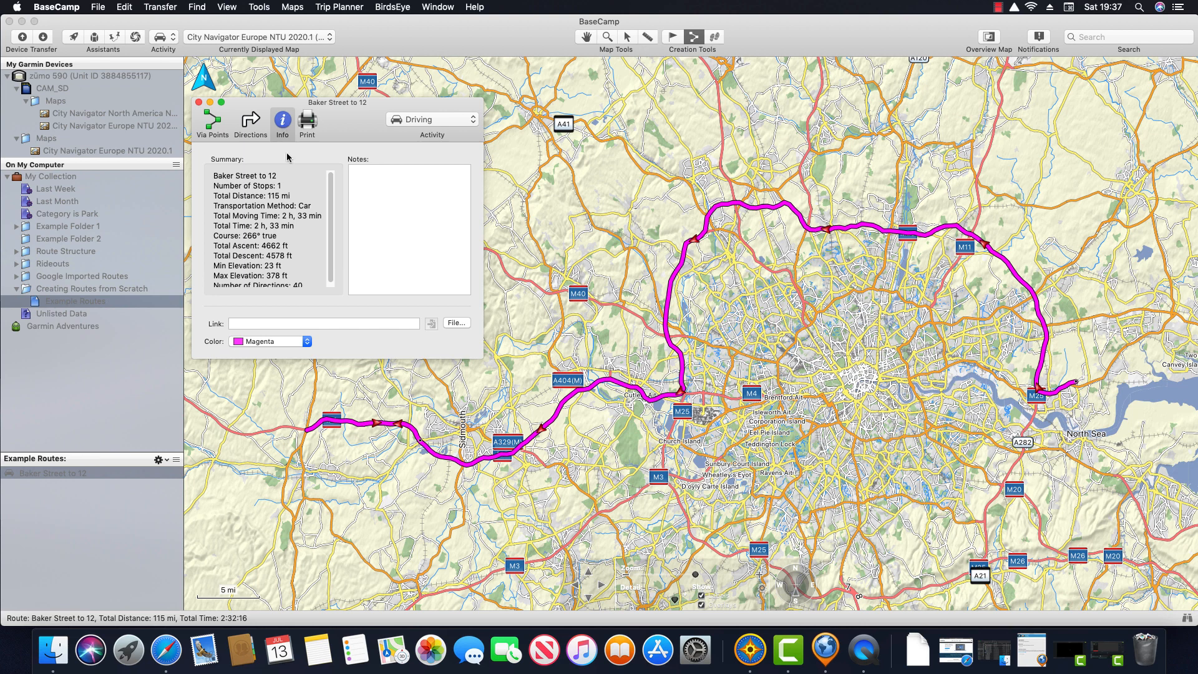
Step: Highlight the 2 h 33 min Total Time line in the route summary
{"action": "left_click_drag", "start_coordinate": [297, 228], "coordinate": [211, 228]}
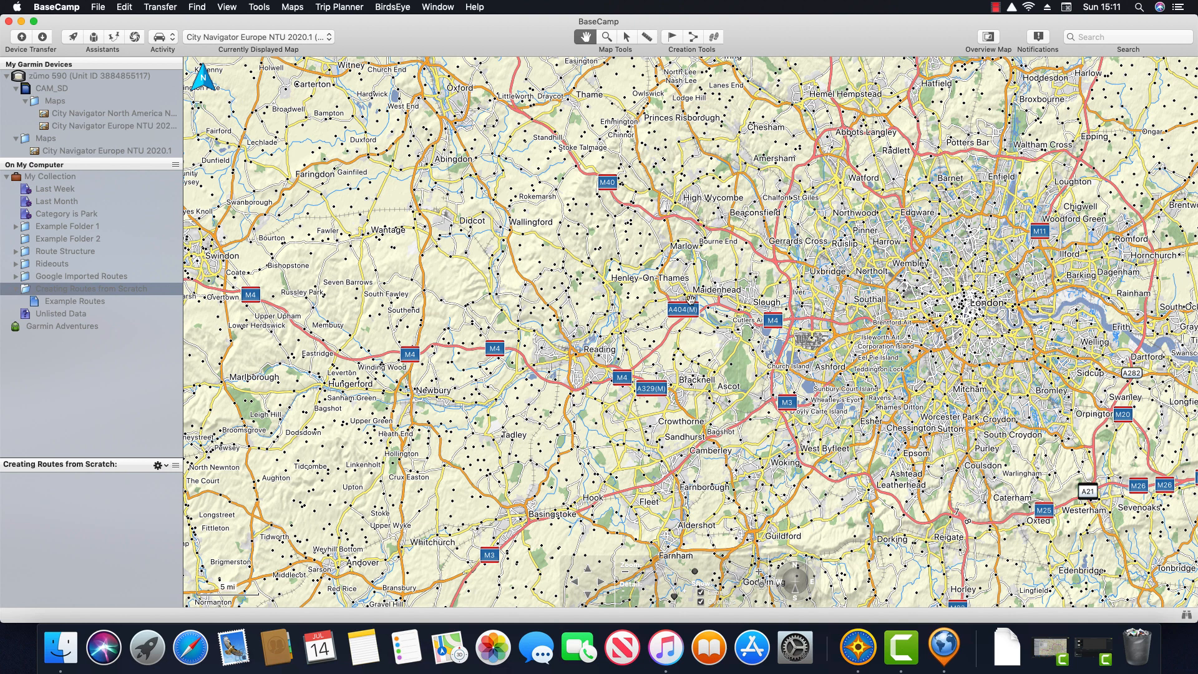
Step: Zoom and pan the map onto Hyde Park and Kensington Gardens, then open Example Routes
{"action": "left_click", "coordinate": [611, 39]}
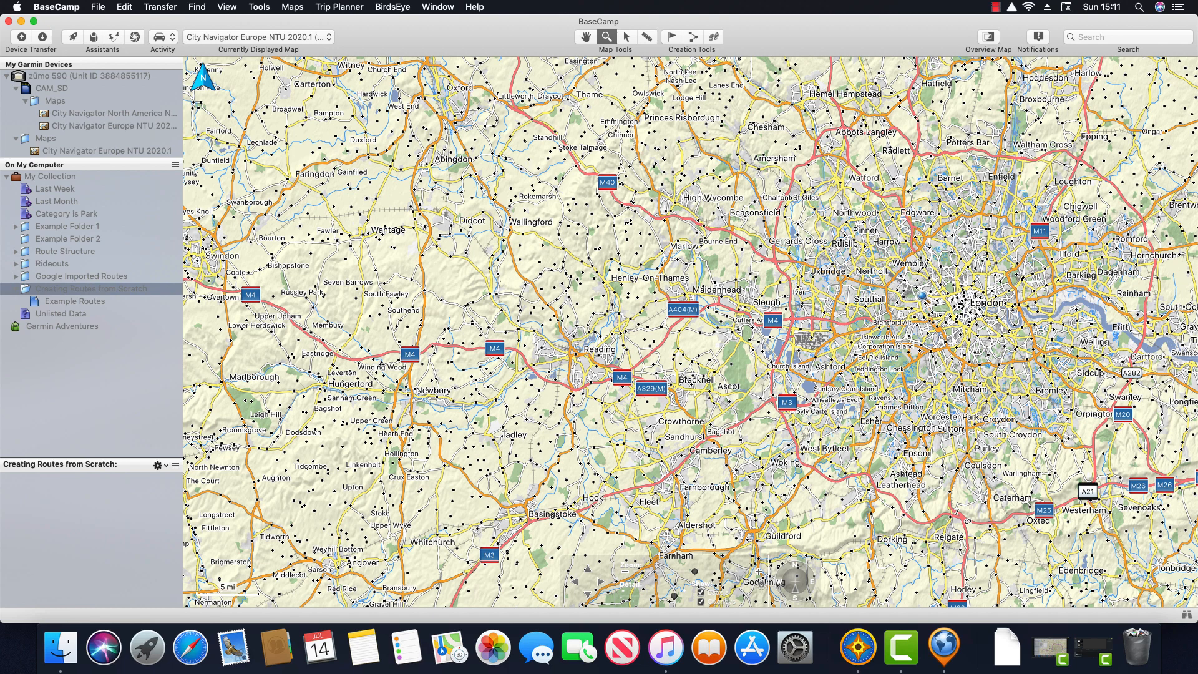
{"action": "left_click_drag", "start_coordinate": [919, 292], "coordinate": [979, 334]}
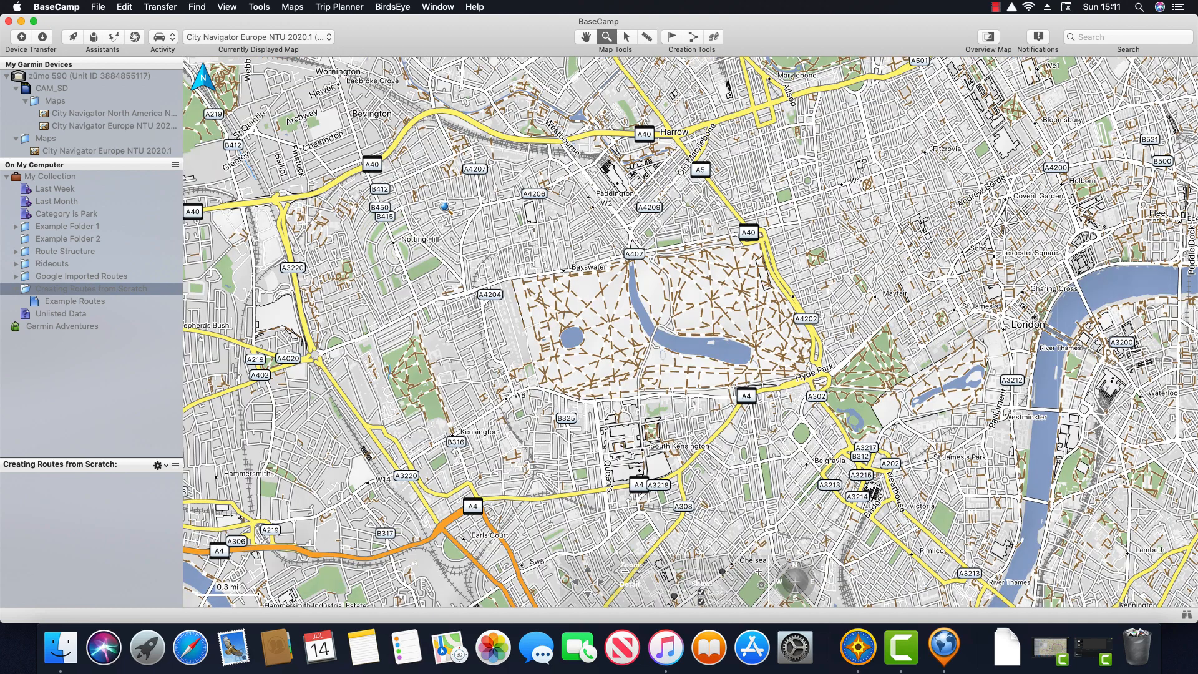
{"action": "left_click_drag", "start_coordinate": [440, 205], "coordinate": [903, 444]}
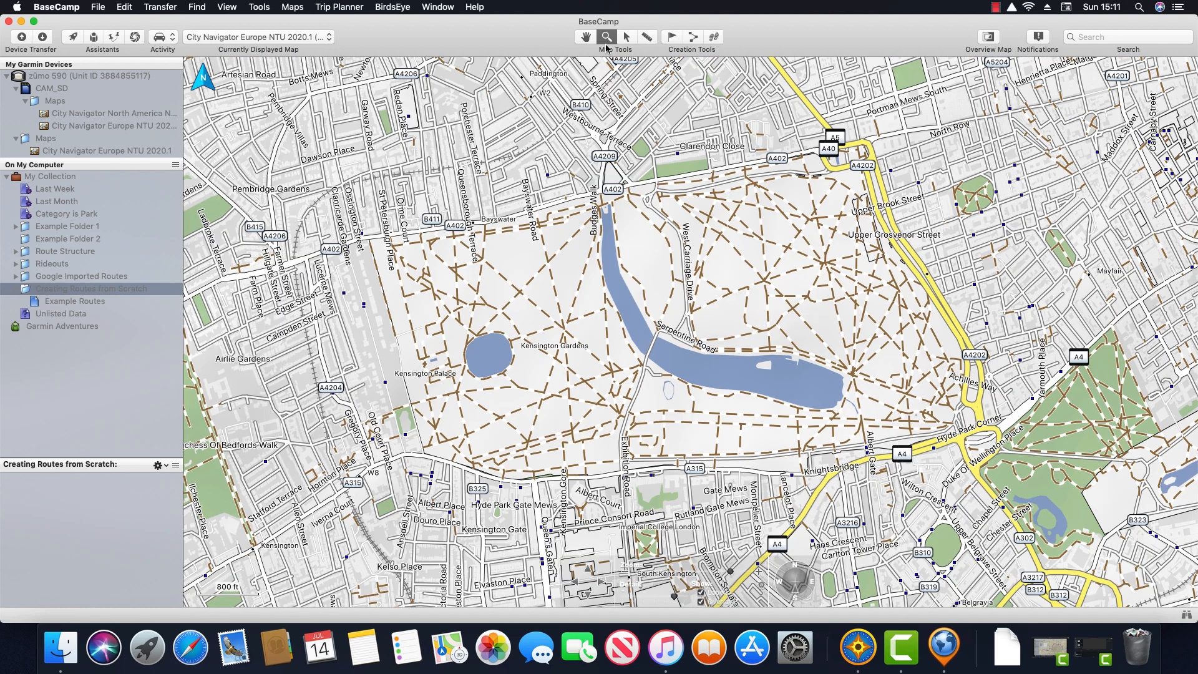
{"action": "left_click", "coordinate": [587, 39]}
{"action": "left_click_drag", "start_coordinate": [694, 263], "coordinate": [769, 250]}
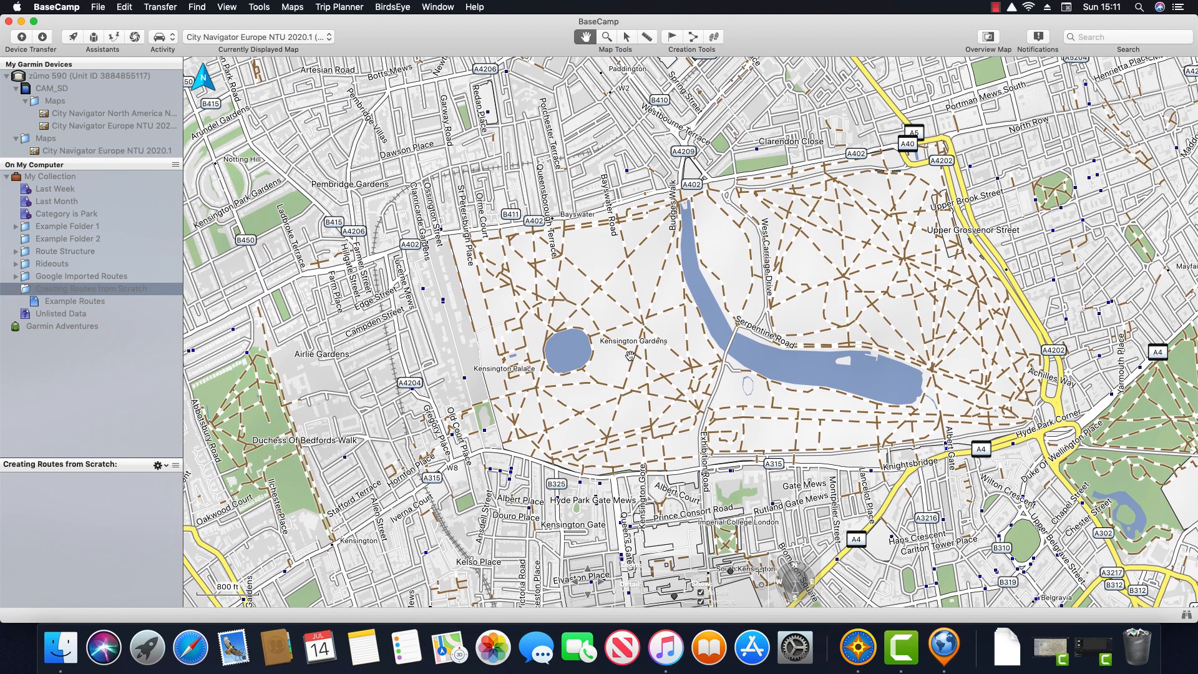
{"action": "mouse_move", "coordinate": [622, 354]}
{"action": "left_click", "coordinate": [91, 302]}
{"action": "left_click", "coordinate": [91, 303]}
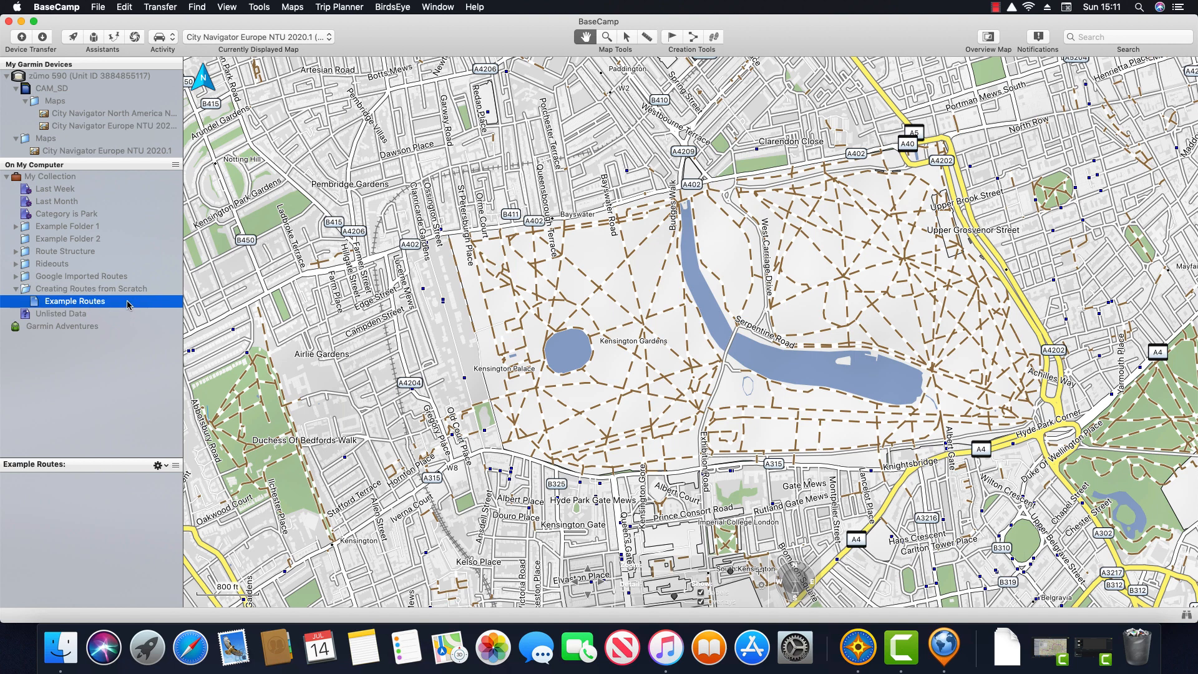
Step: Start a new route, keeping the City Navigator Europe NTU 2020.1 map and Driving activity
{"action": "left_click", "coordinate": [694, 38]}
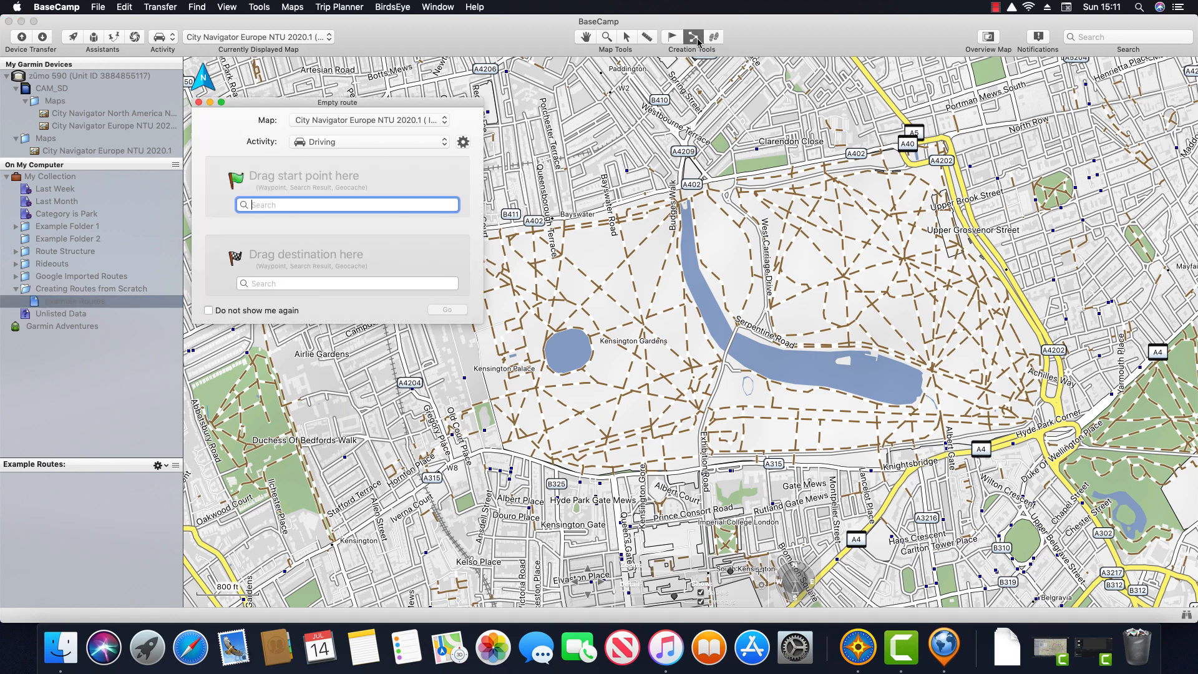
{"action": "left_click_drag", "start_coordinate": [393, 107], "coordinate": [409, 107]}
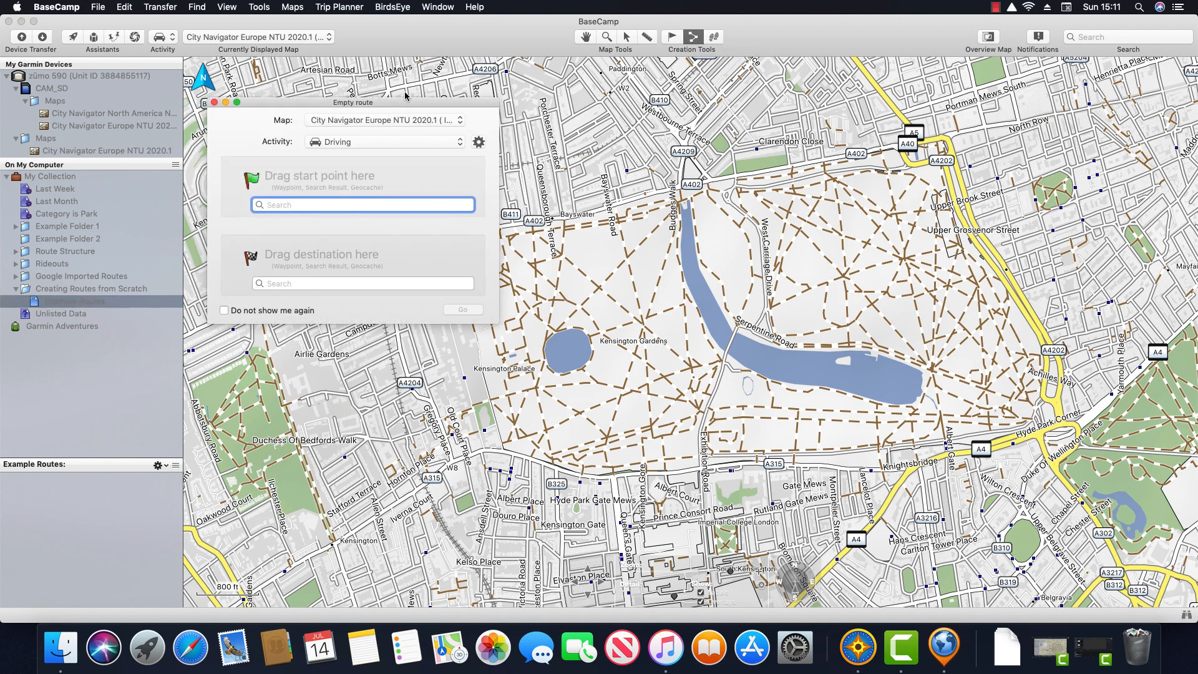
{"action": "left_click", "coordinate": [465, 121]}
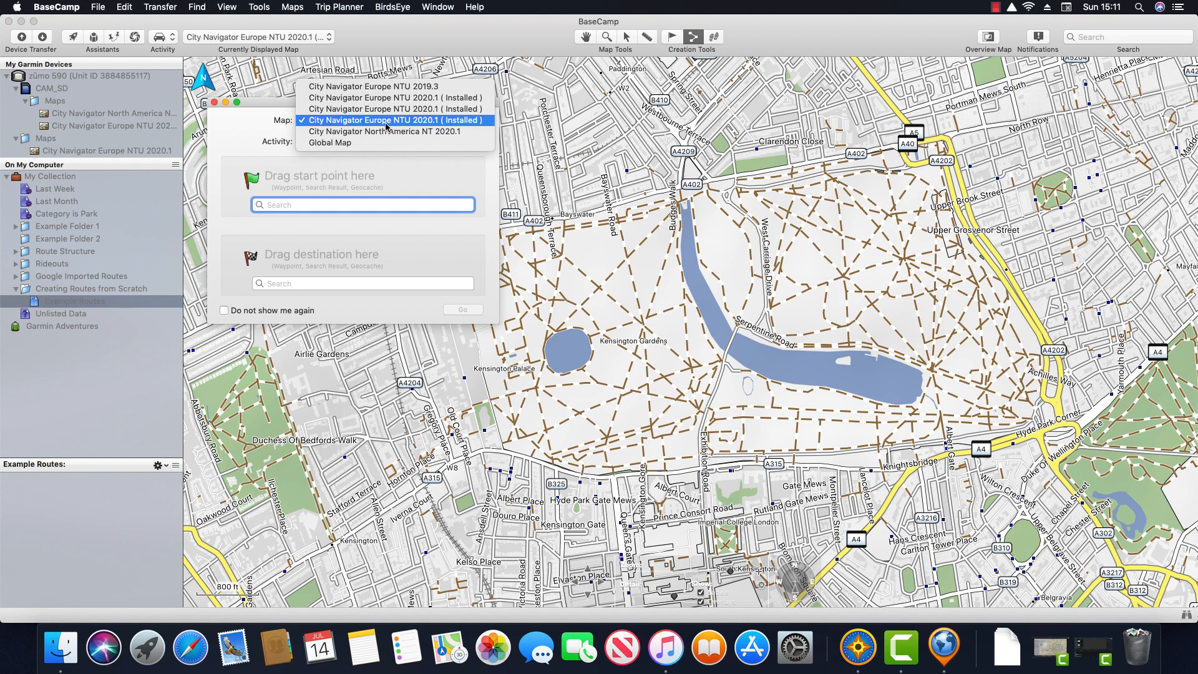
{"action": "left_click", "coordinate": [253, 125]}
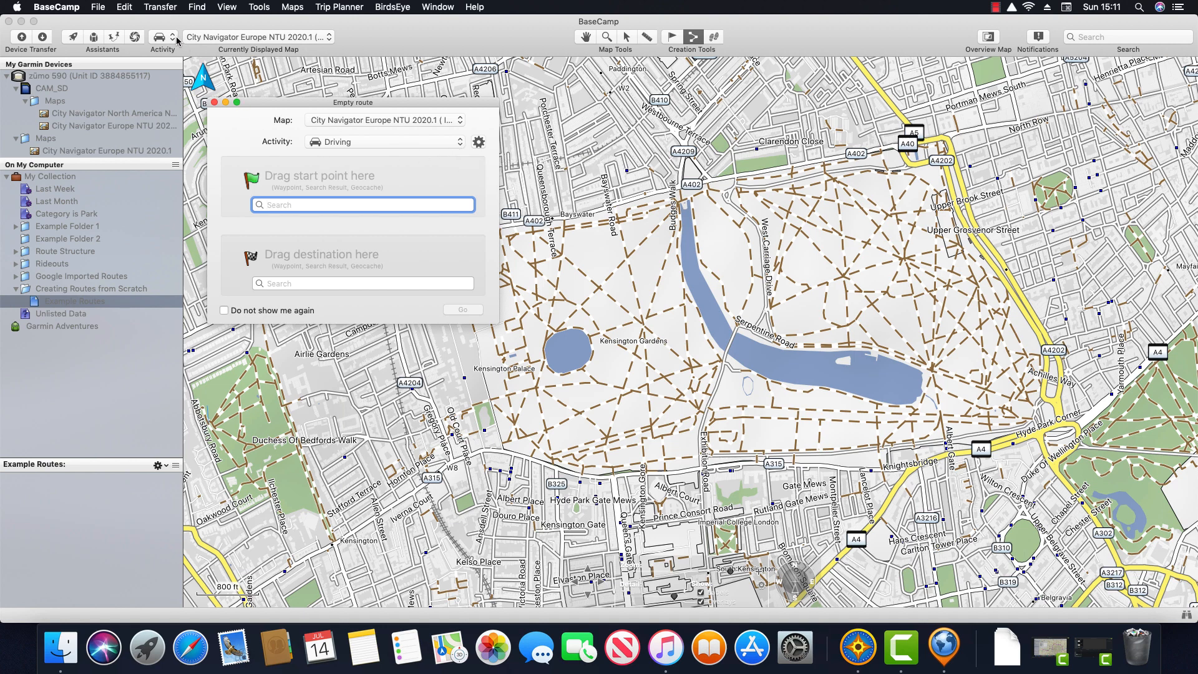
{"action": "left_click", "coordinate": [456, 148]}
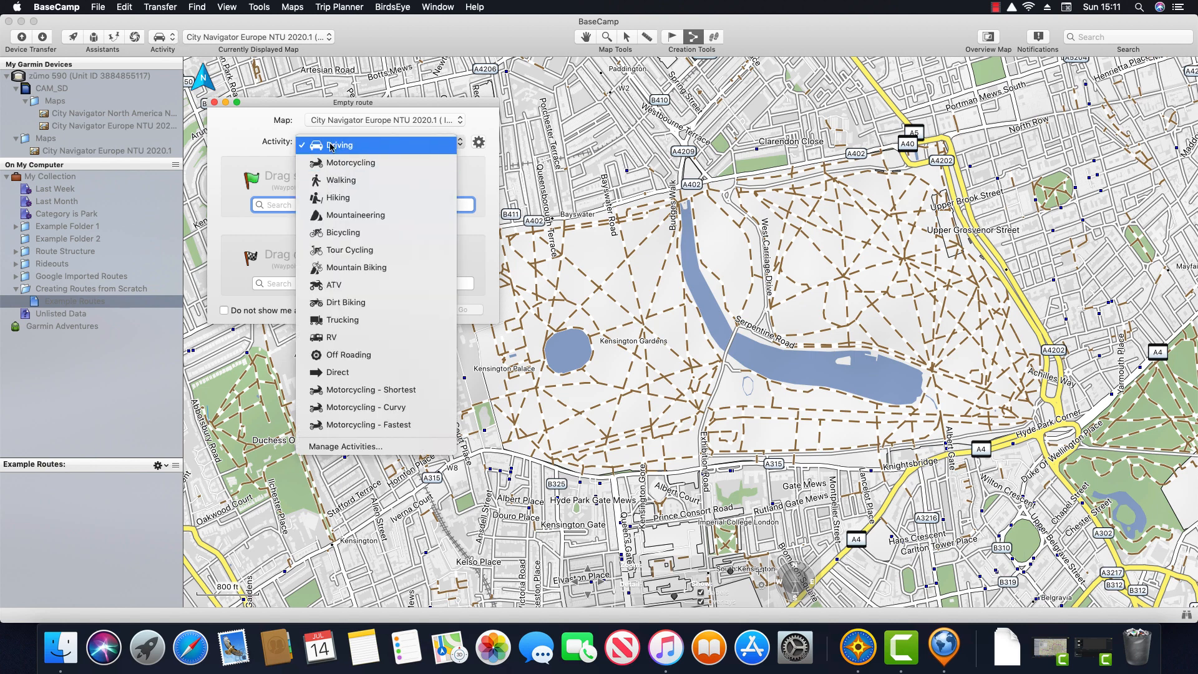
{"action": "left_click", "coordinate": [248, 144]}
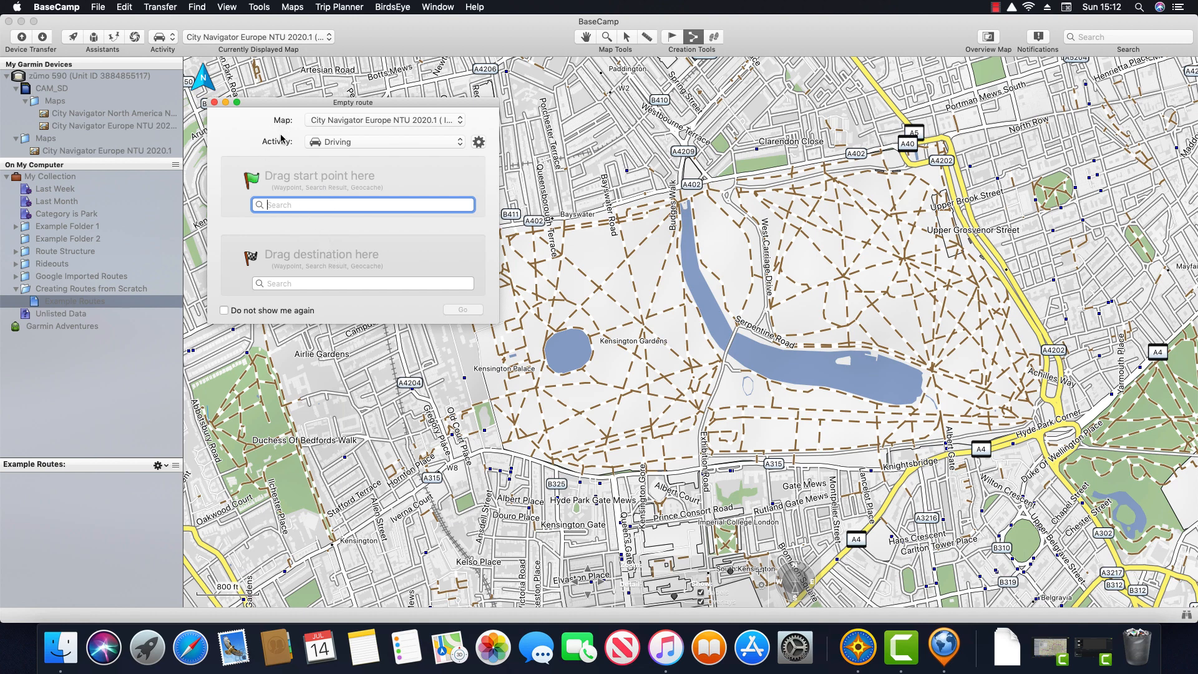
{"action": "left_click", "coordinate": [214, 103]}
{"action": "left_click", "coordinate": [214, 103]}
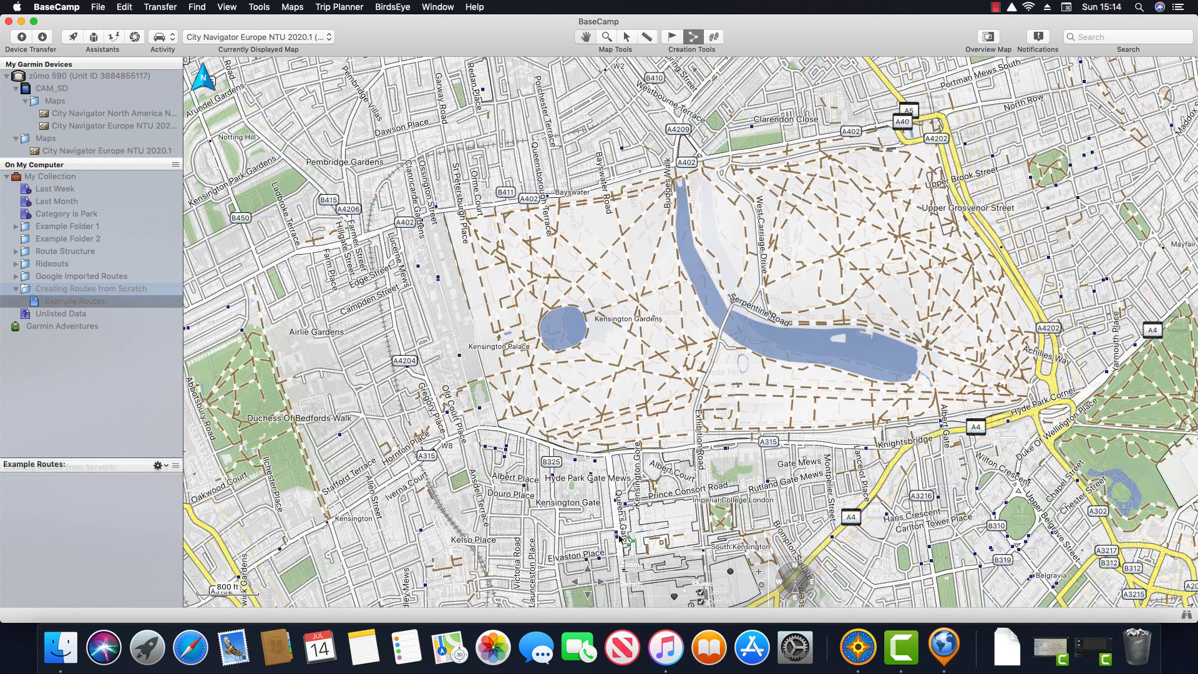
{"action": "left_click", "coordinate": [615, 522]}
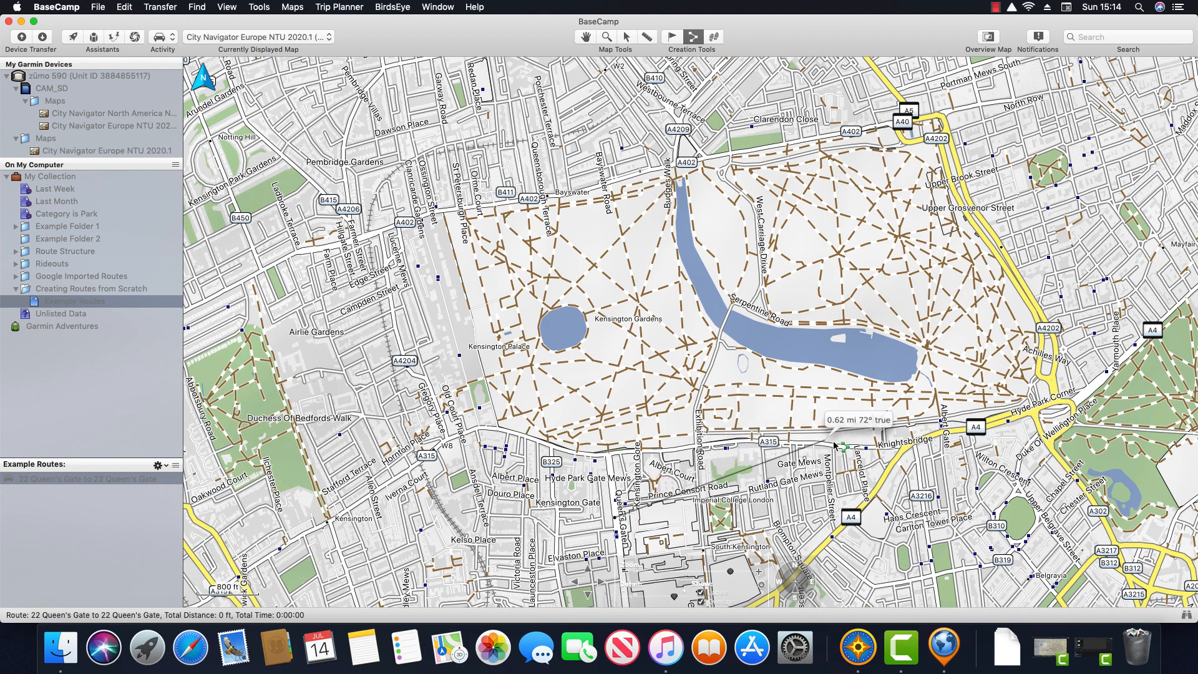
{"action": "left_click", "coordinate": [955, 433]}
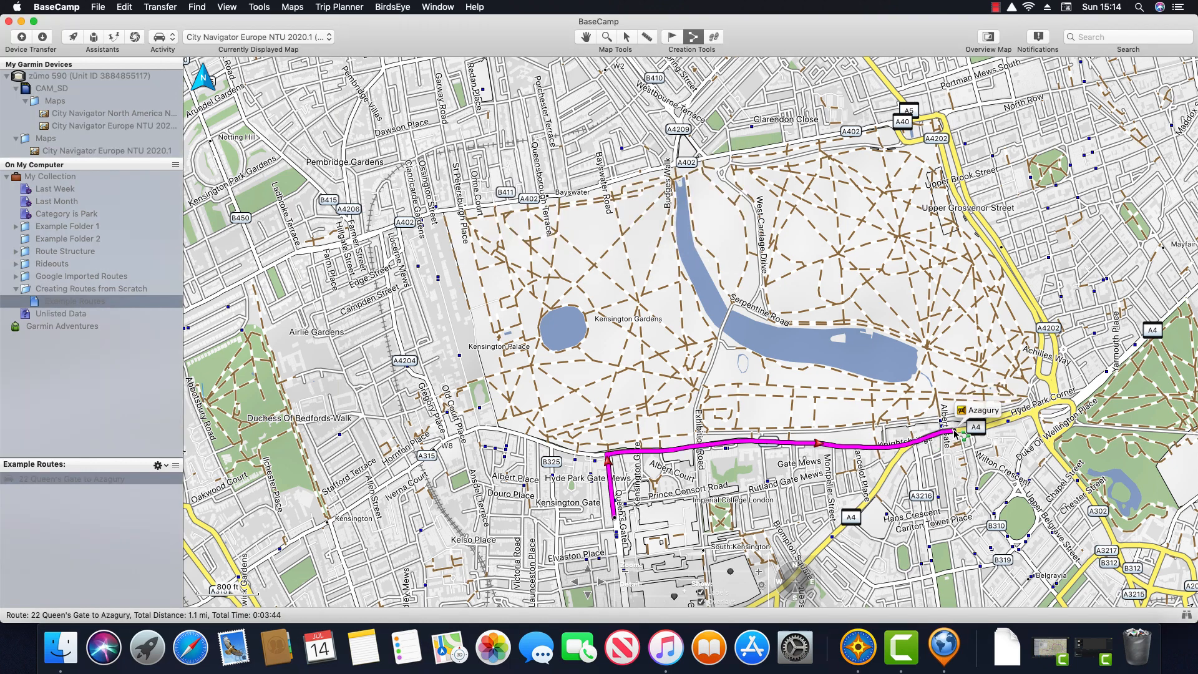
{"action": "left_click", "coordinate": [978, 232]}
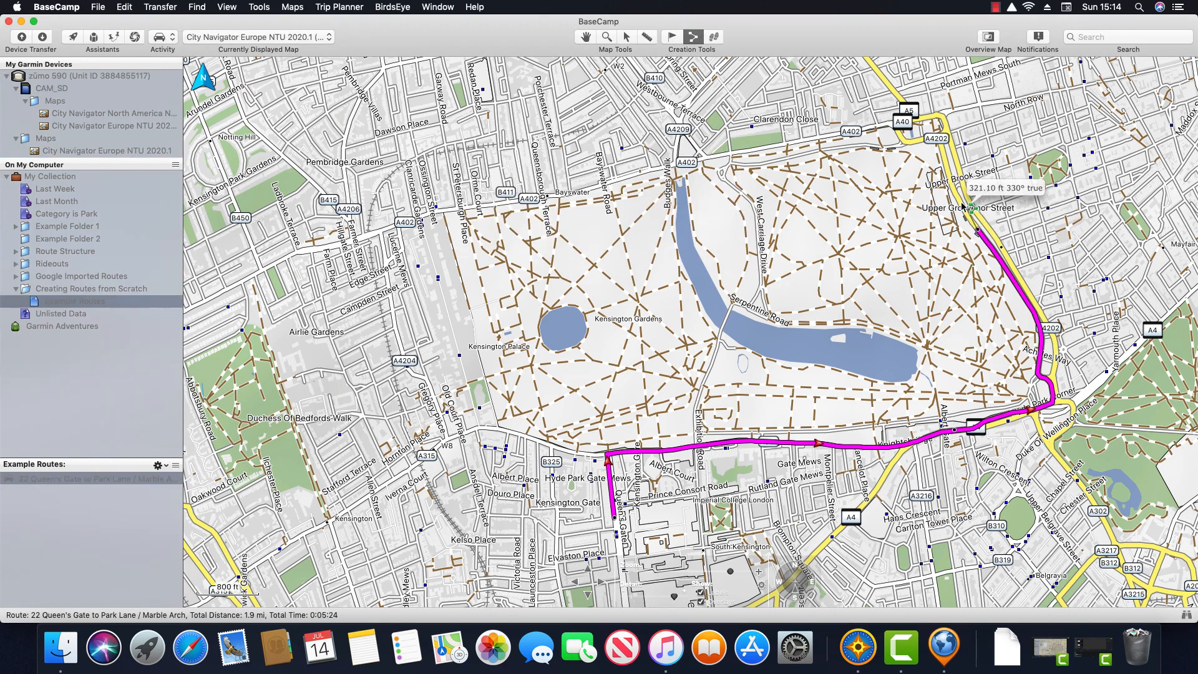
{"action": "left_click", "coordinate": [626, 178]}
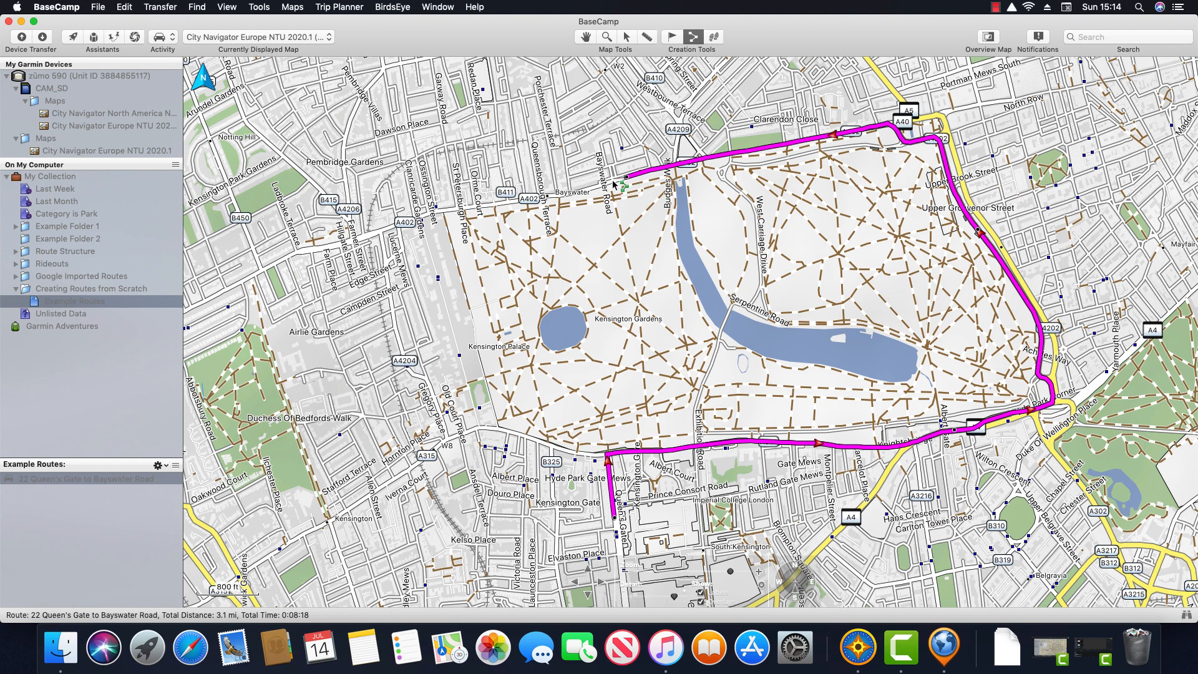
{"action": "left_click", "coordinate": [400, 344]}
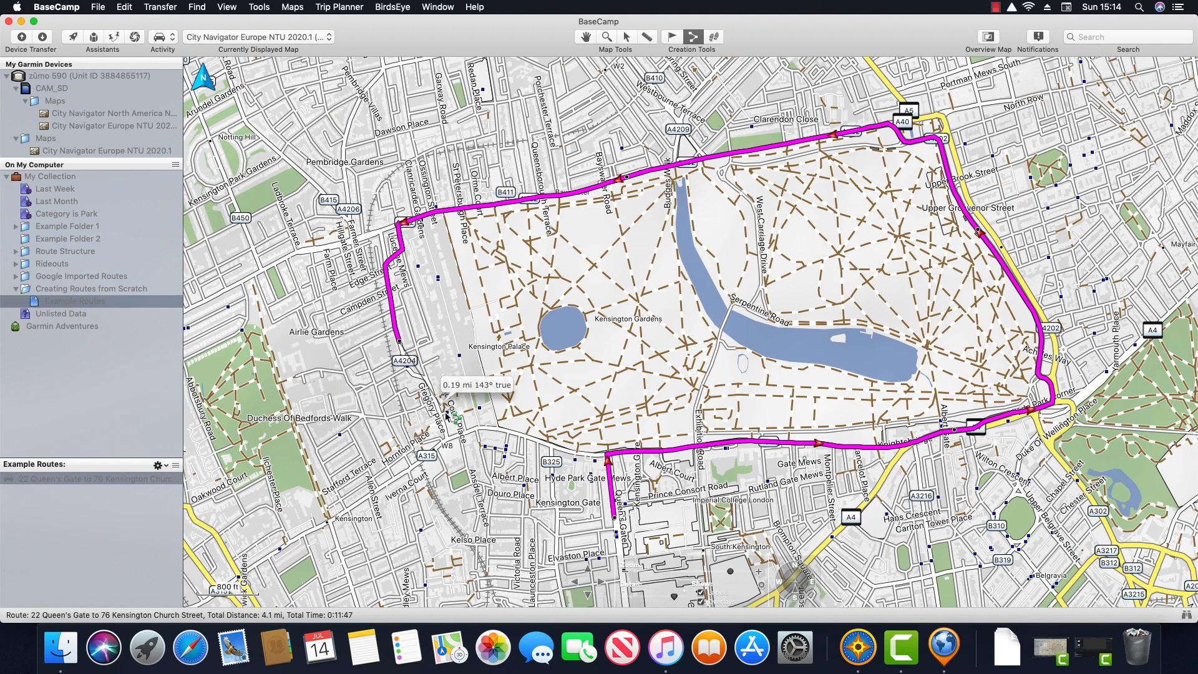
{"action": "left_click", "coordinate": [553, 487]}
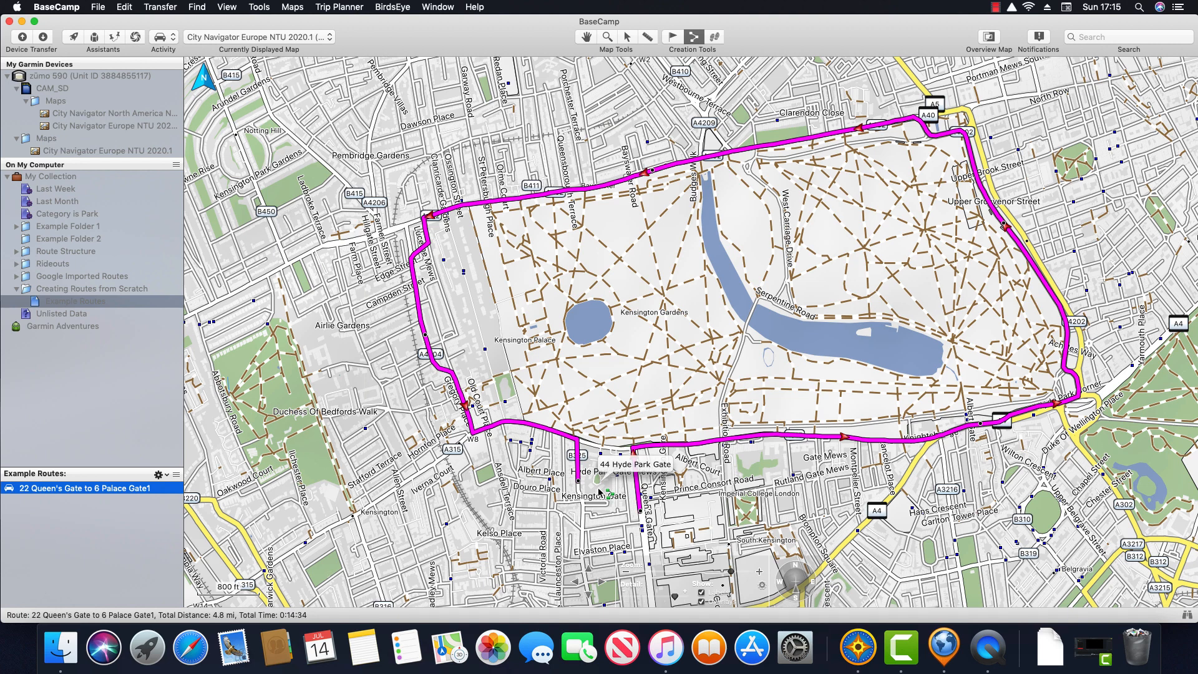
{"action": "left_click", "coordinate": [585, 36]}
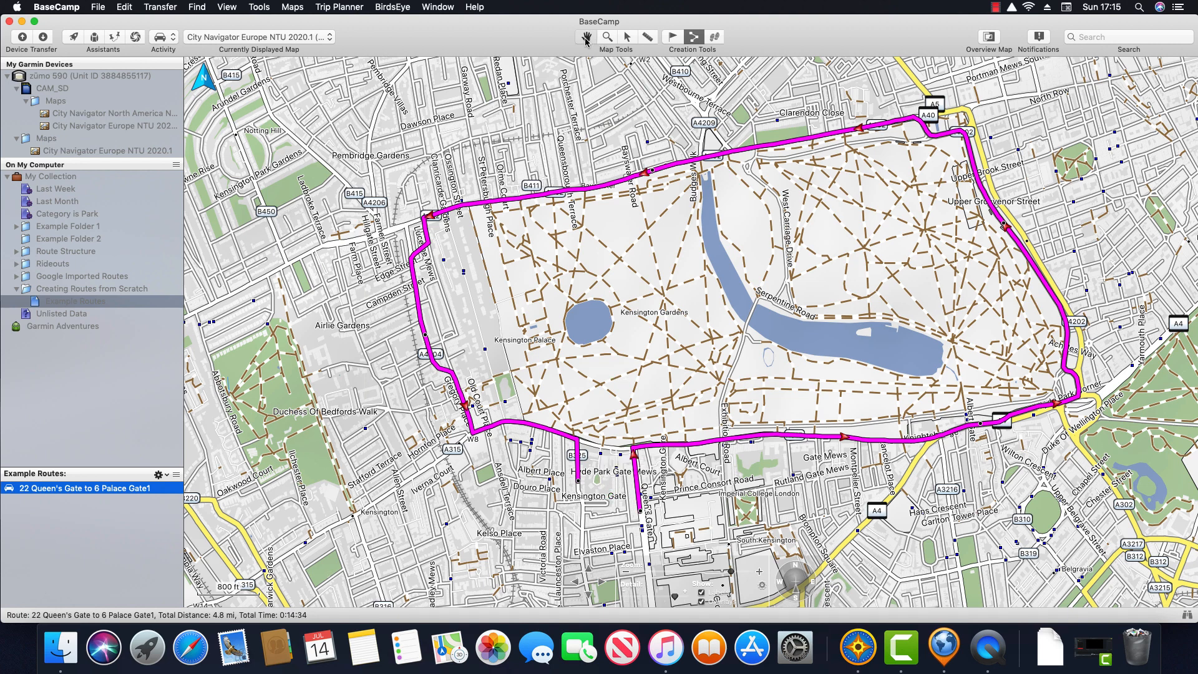
{"action": "left_click", "coordinate": [629, 39]}
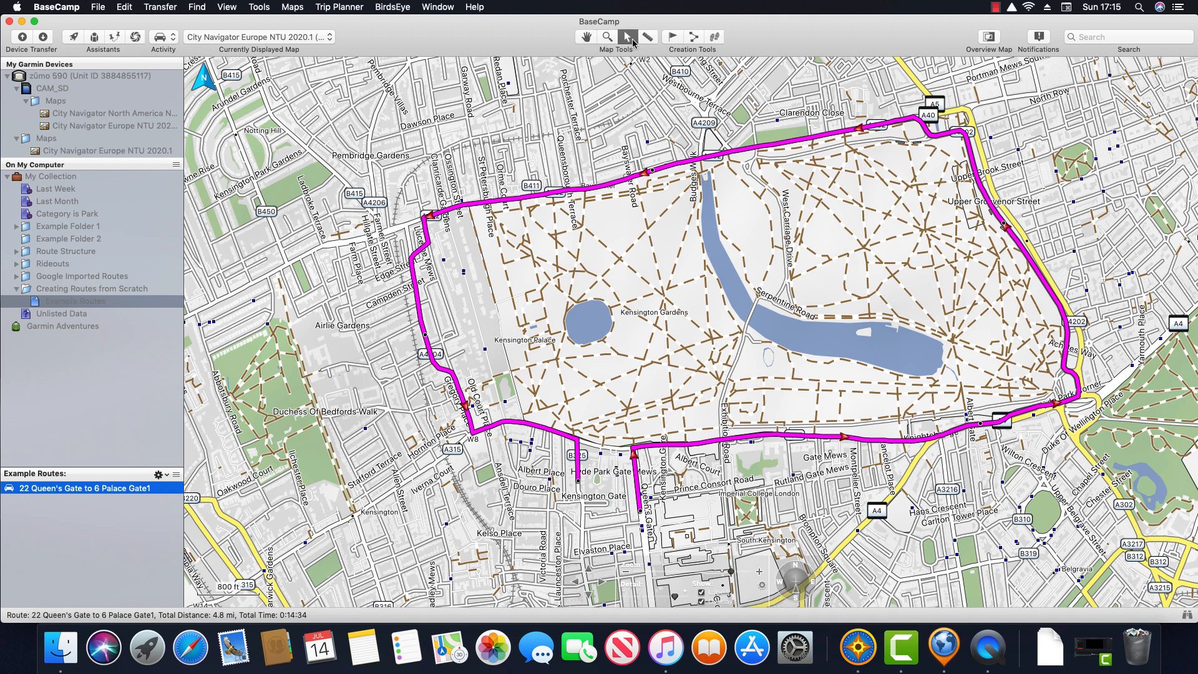
{"action": "left_click", "coordinate": [587, 38]}
{"action": "left_click", "coordinate": [154, 492]}
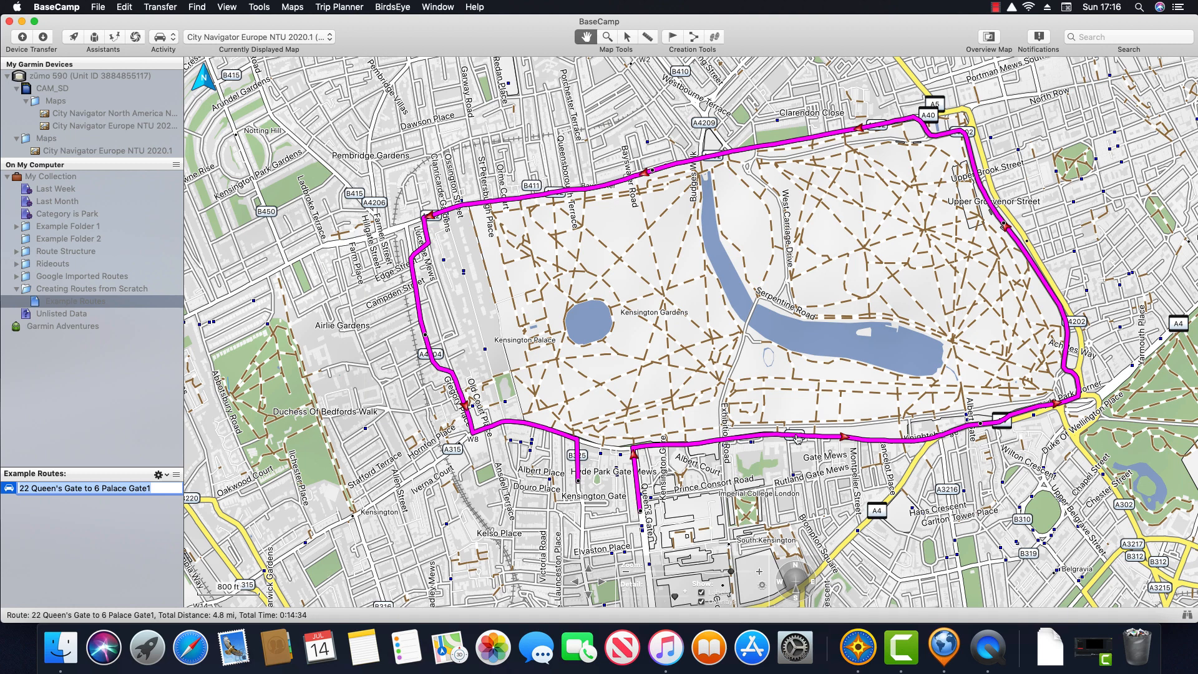
{"action": "mouse_move", "coordinate": [797, 439]}
{"action": "left_click", "coordinate": [797, 439]}
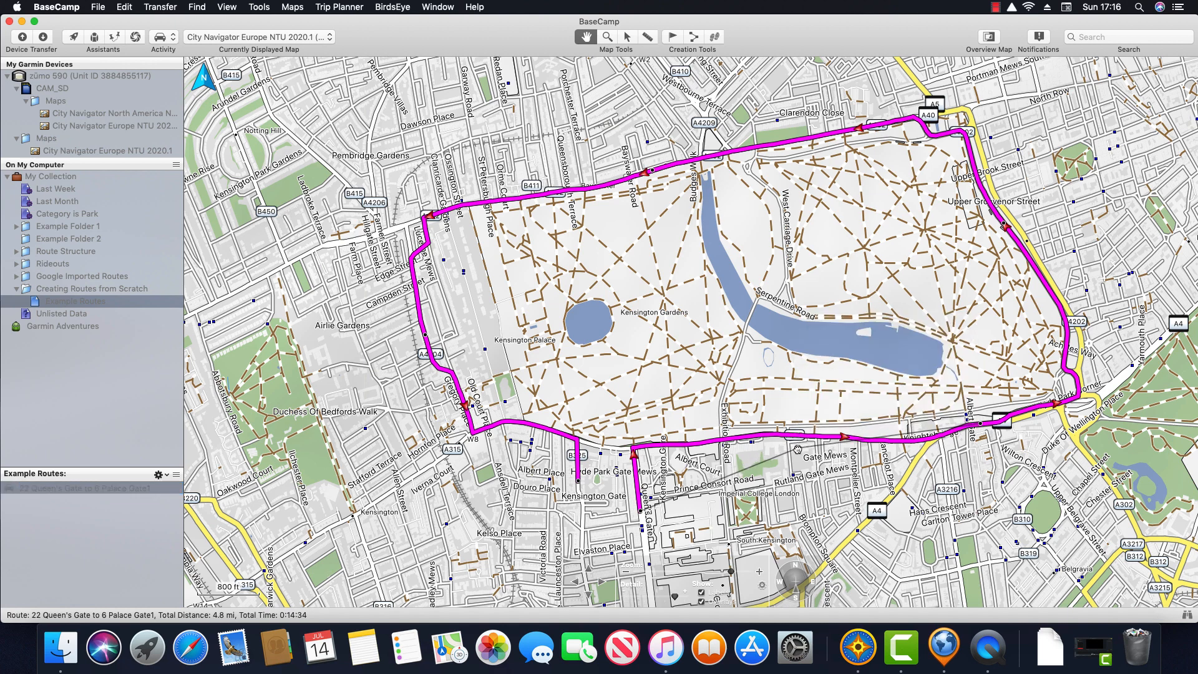
{"action": "left_click_drag", "start_coordinate": [823, 499], "coordinate": [863, 528]}
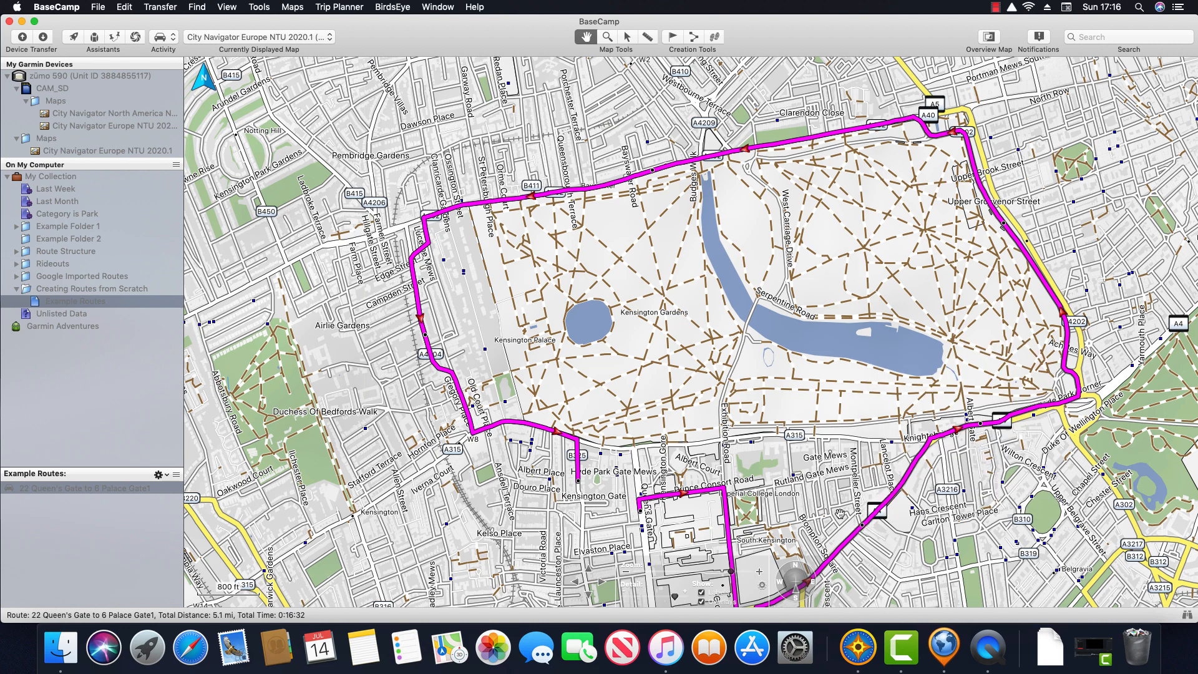
{"action": "mouse_move", "coordinate": [843, 518]}
{"action": "left_click", "coordinate": [627, 40]}
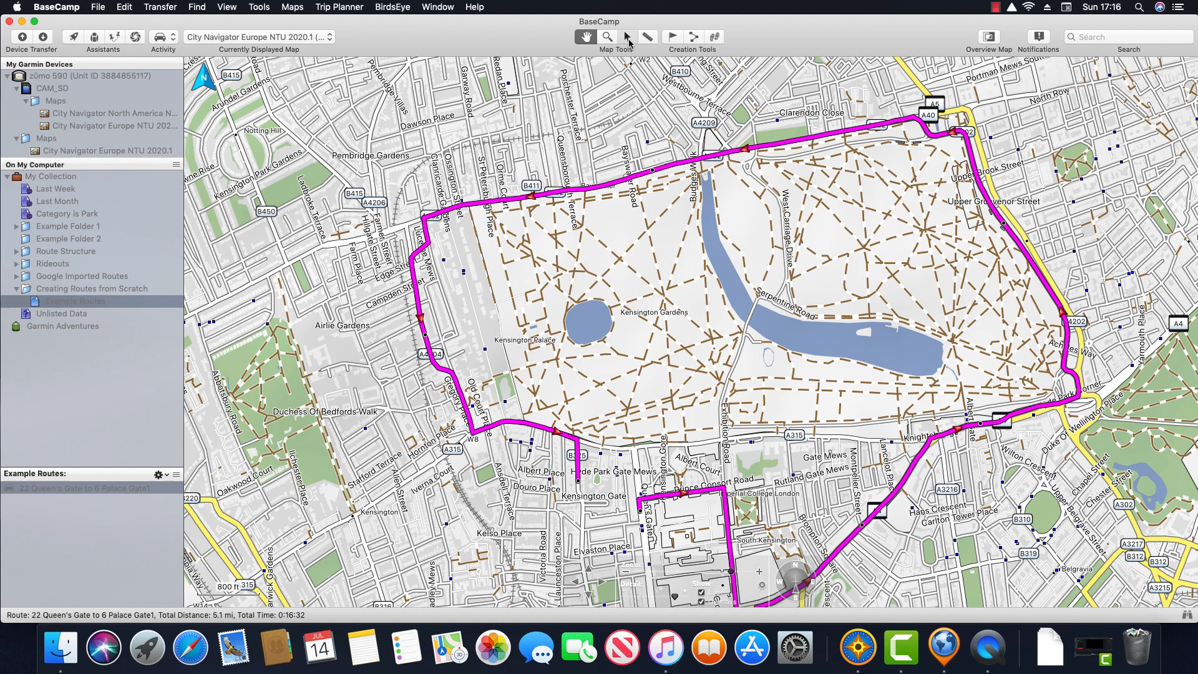
{"action": "left_click", "coordinate": [586, 39]}
{"action": "left_click_drag", "start_coordinate": [852, 437], "coordinate": [852, 438]}
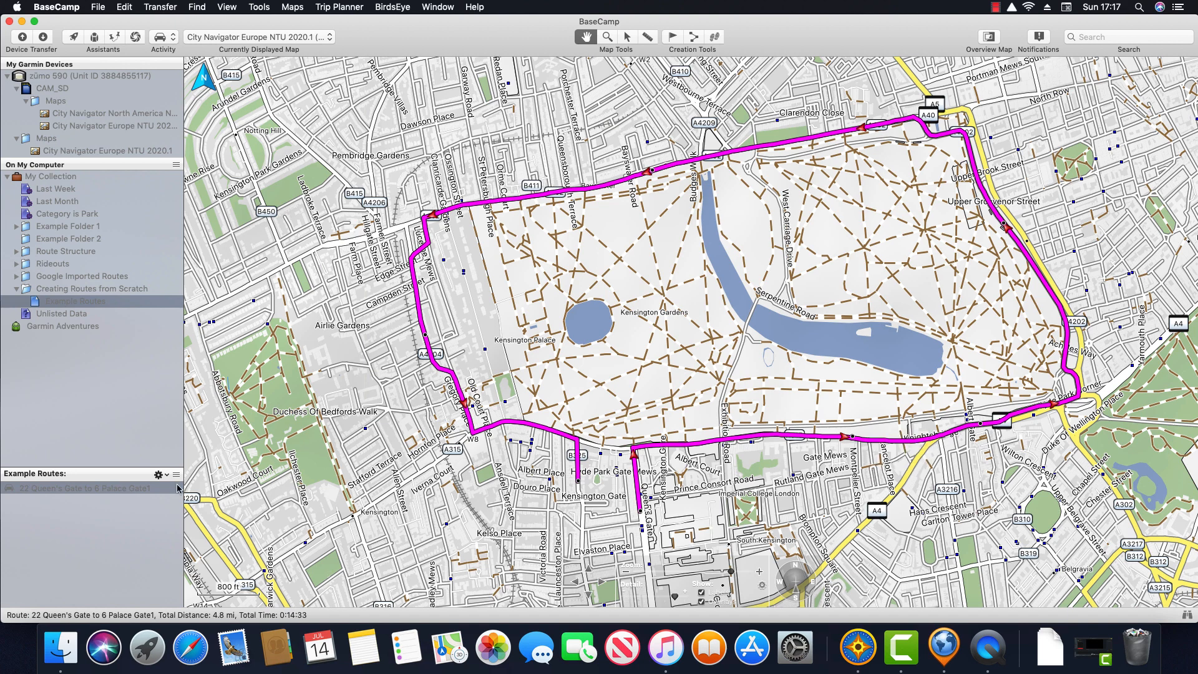
Step: Remove the Carphone Warehouse via point from the Queen's Gate to Palace Gate route
{"action": "left_click", "coordinate": [130, 489]}
{"action": "double_click", "coordinate": [130, 490]}
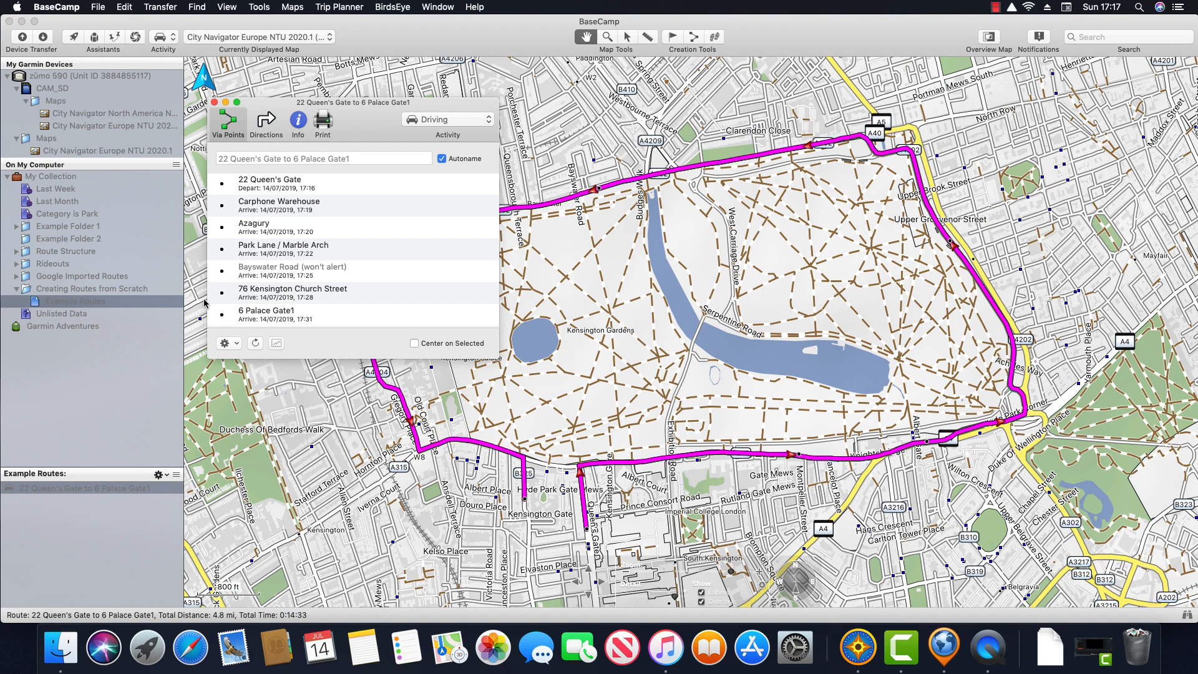
{"action": "left_click", "coordinate": [315, 212]}
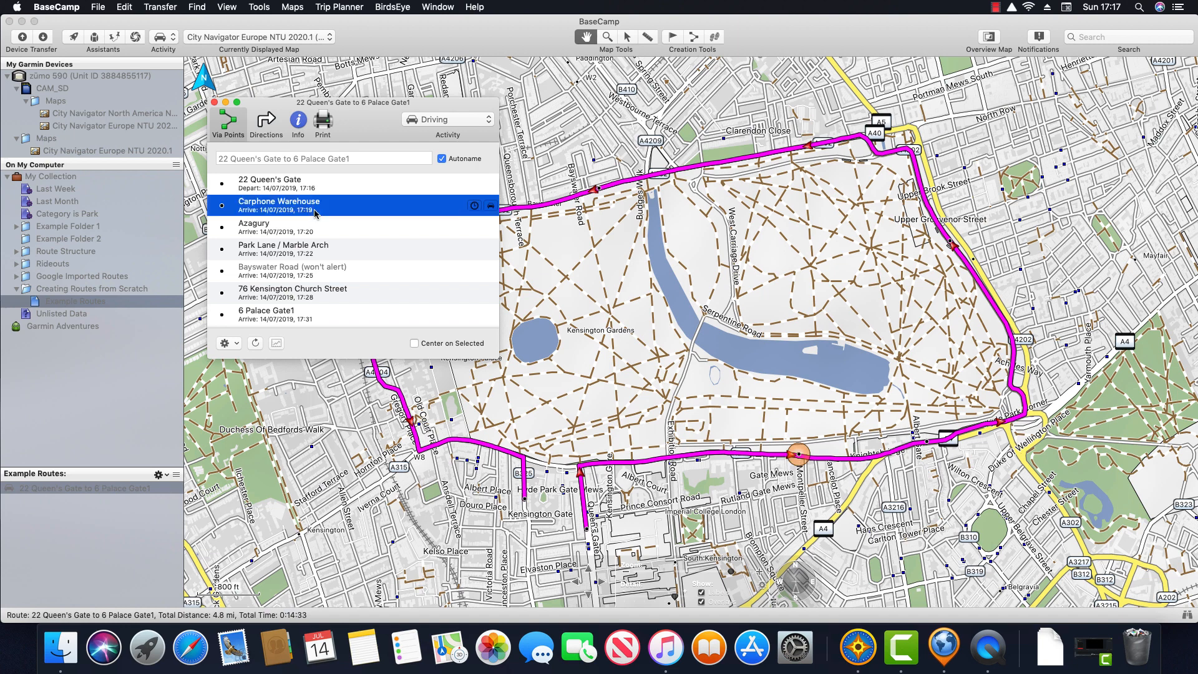
{"action": "right_click", "coordinate": [377, 210]}
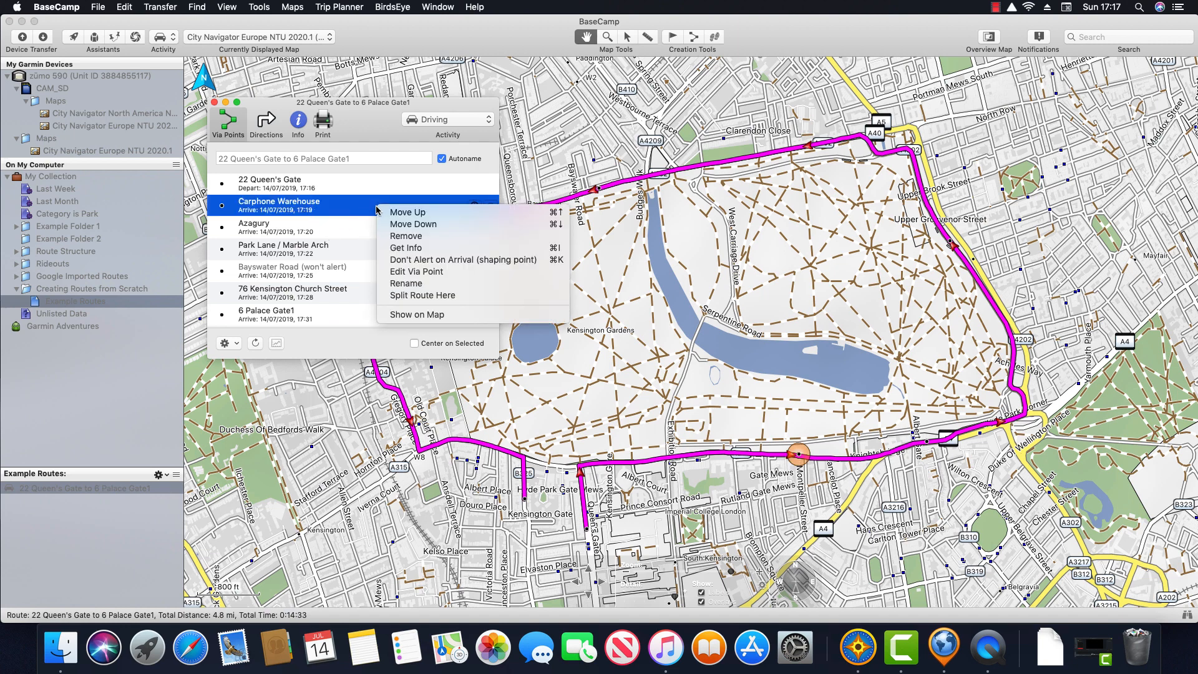
{"action": "left_click", "coordinate": [450, 236]}
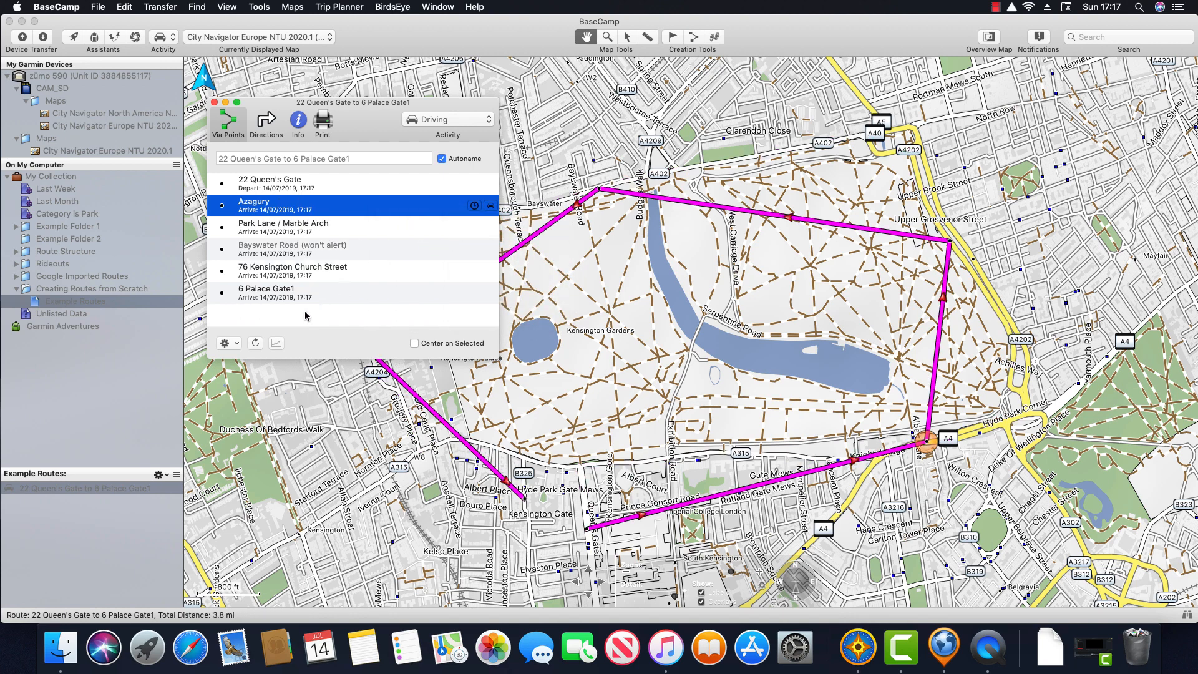
Step: Recalculate the route along the roads around Hyde Park and reopen its via points
{"action": "left_click", "coordinate": [256, 343]}
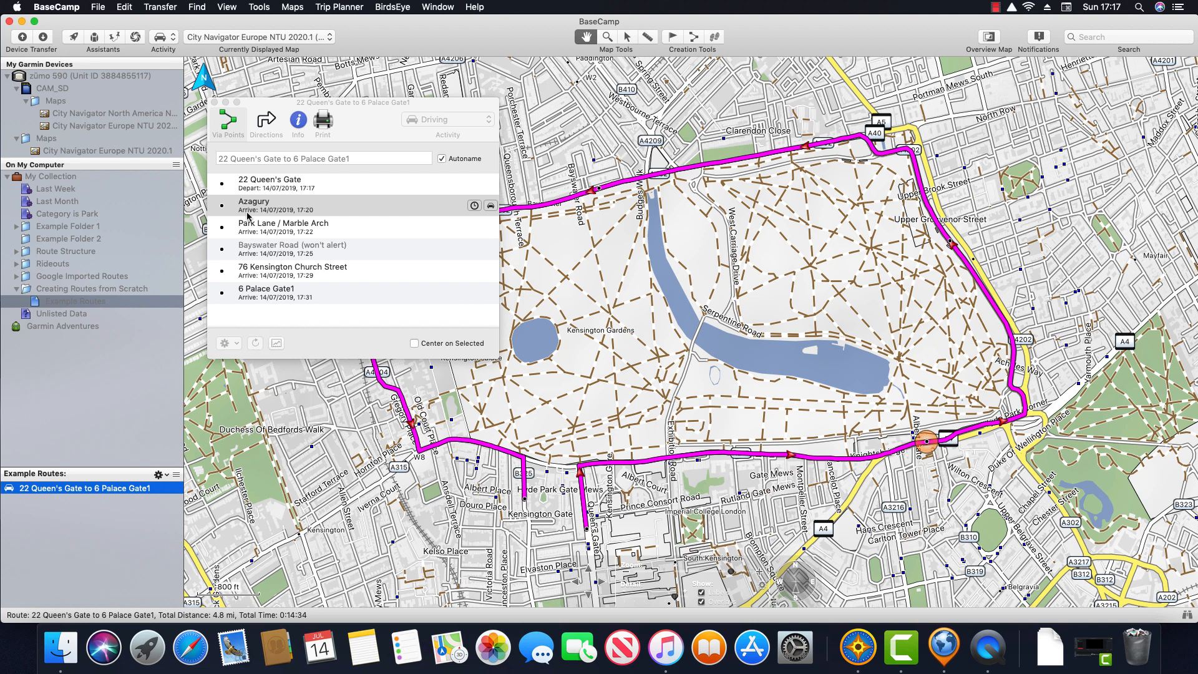
{"action": "left_click", "coordinate": [215, 102]}
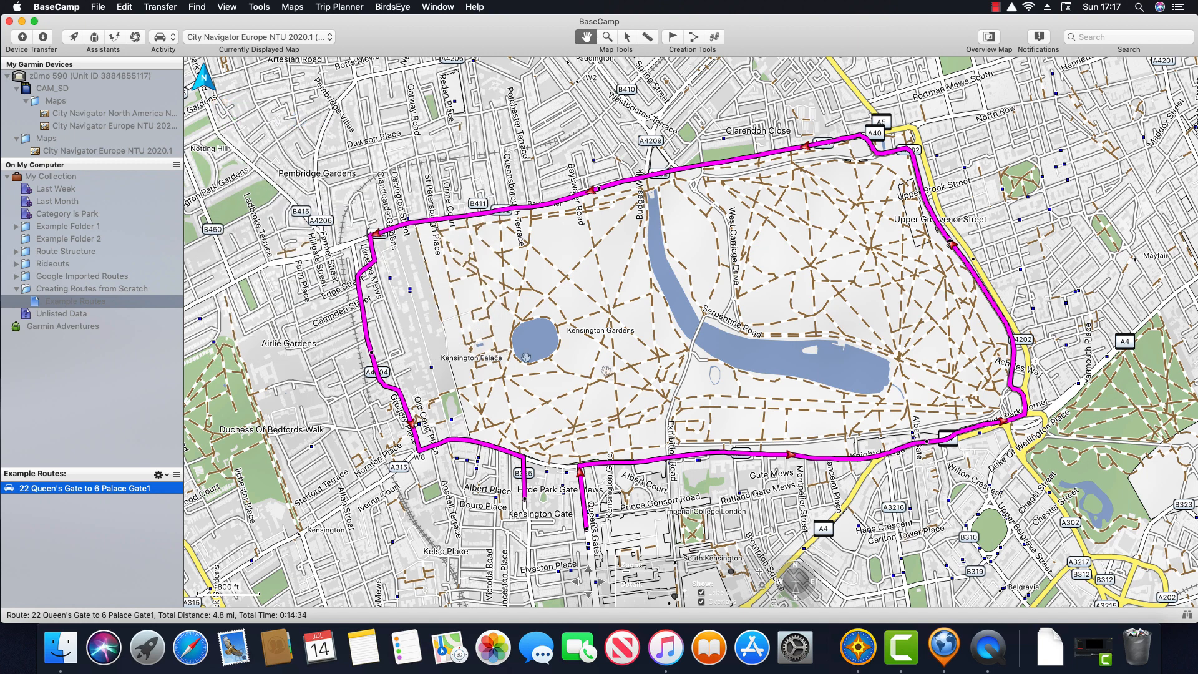
{"action": "mouse_move", "coordinate": [605, 369]}
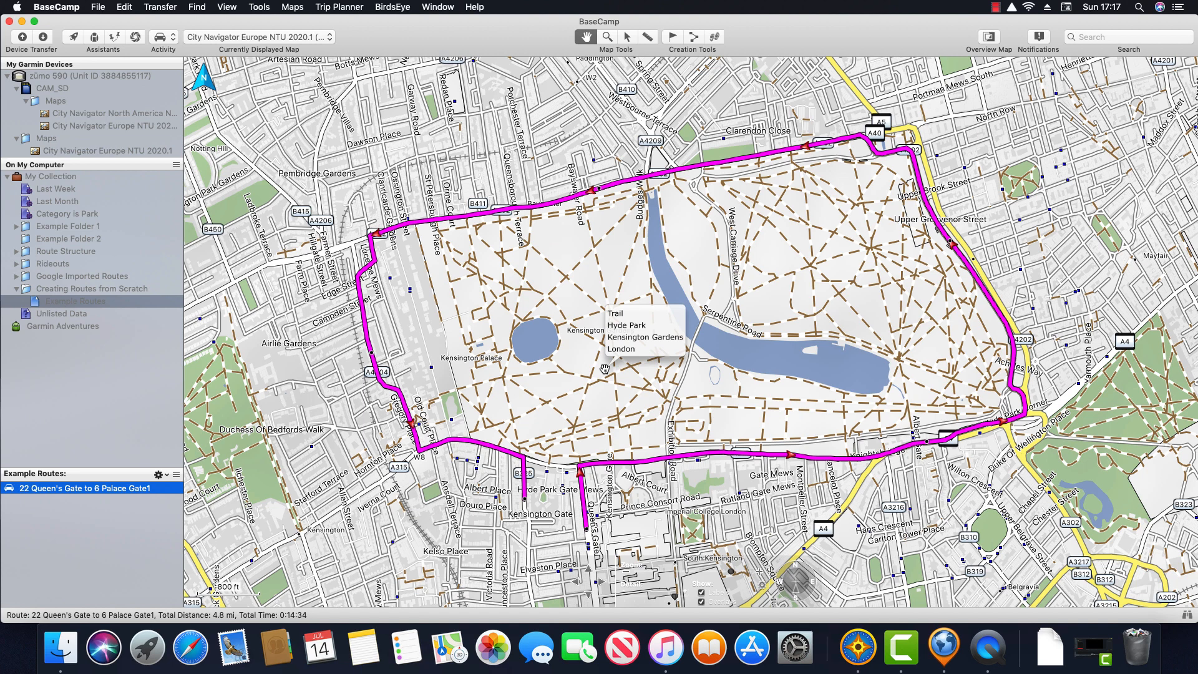
{"action": "double_click", "coordinate": [141, 490]}
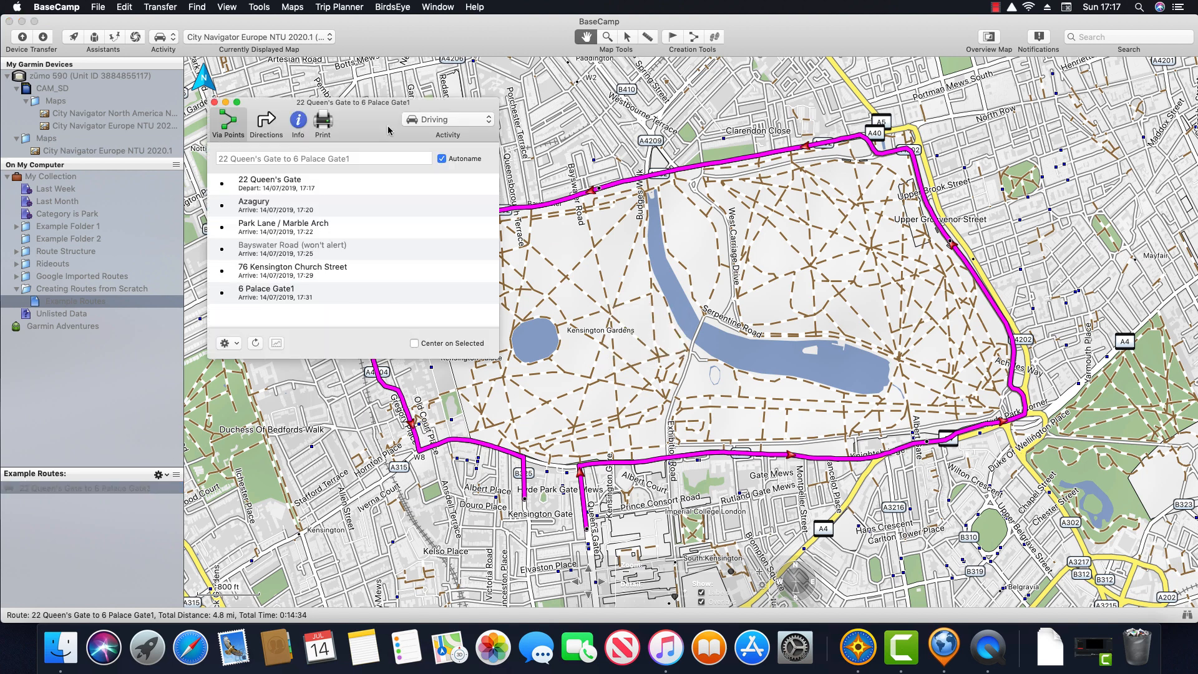
Step: Append an end point at Gloucester Road and Cornwall Gardens, bringing the route to 5.0 mi and 0:15:21
{"action": "left_click_drag", "start_coordinate": [369, 112], "coordinate": [366, 88]}
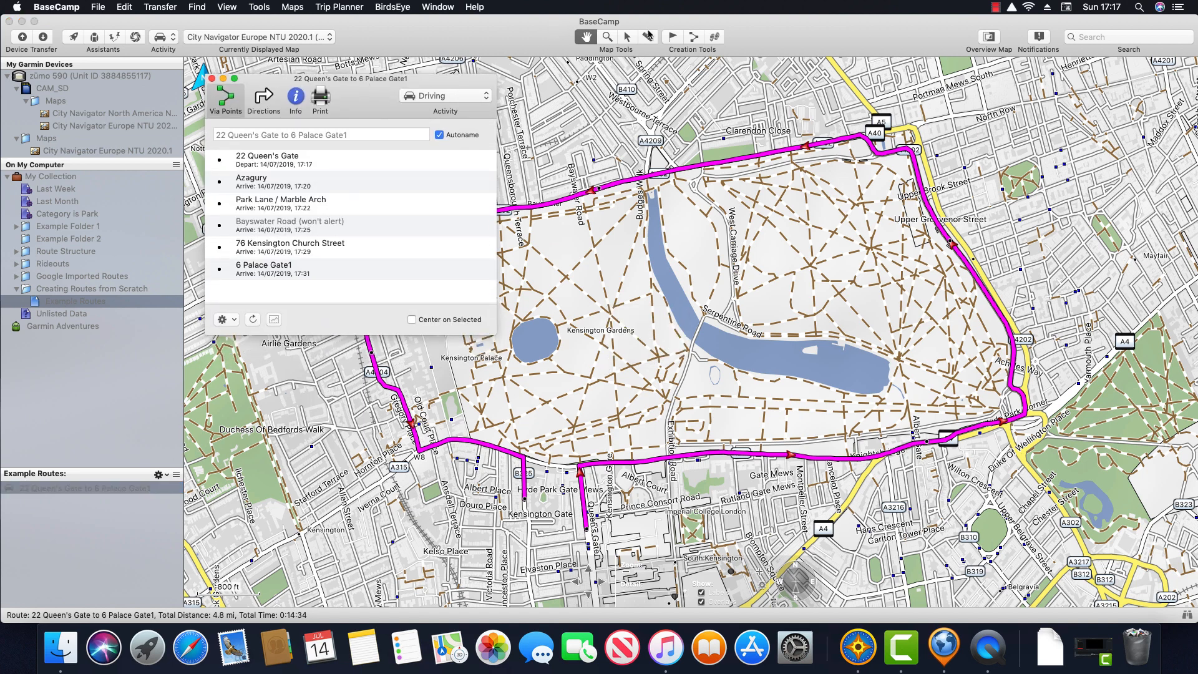
{"action": "left_click", "coordinate": [692, 39]}
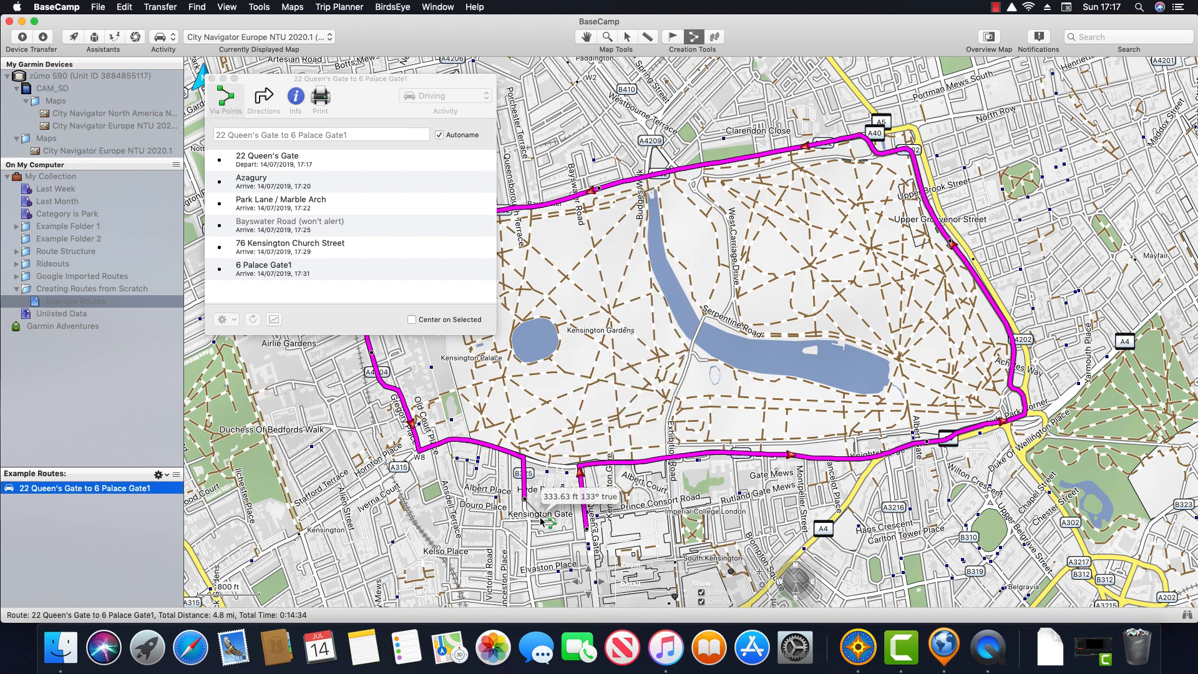
{"action": "left_click", "coordinate": [530, 592]}
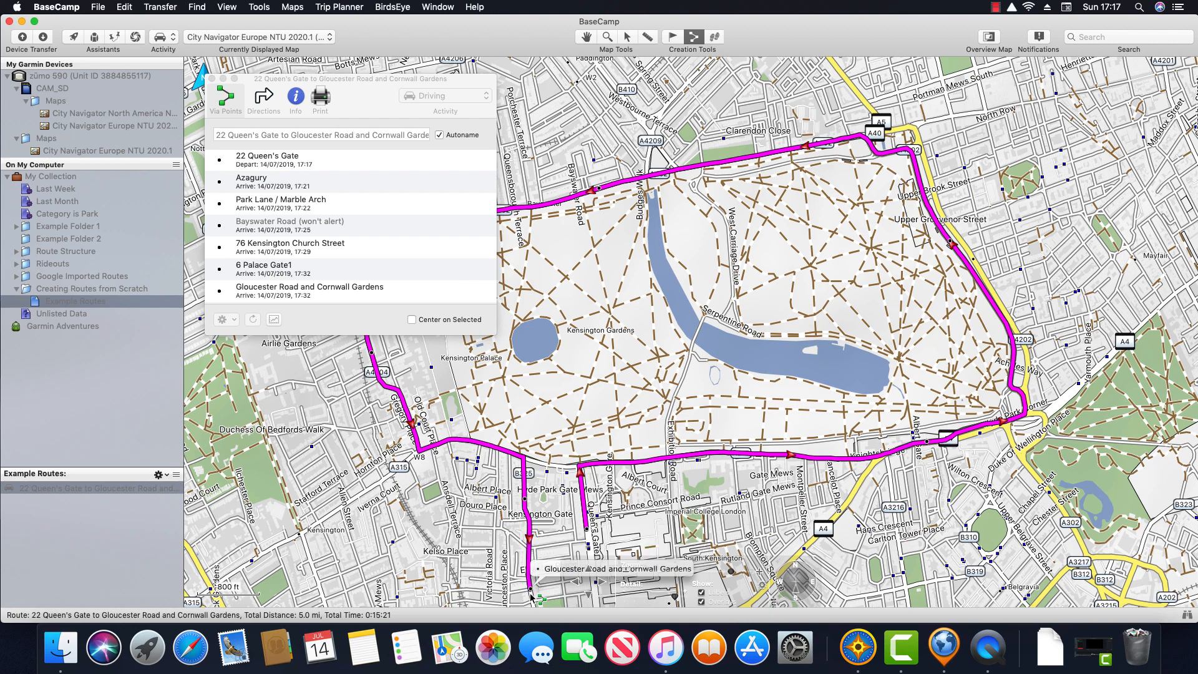
{"action": "left_click", "coordinate": [213, 79]}
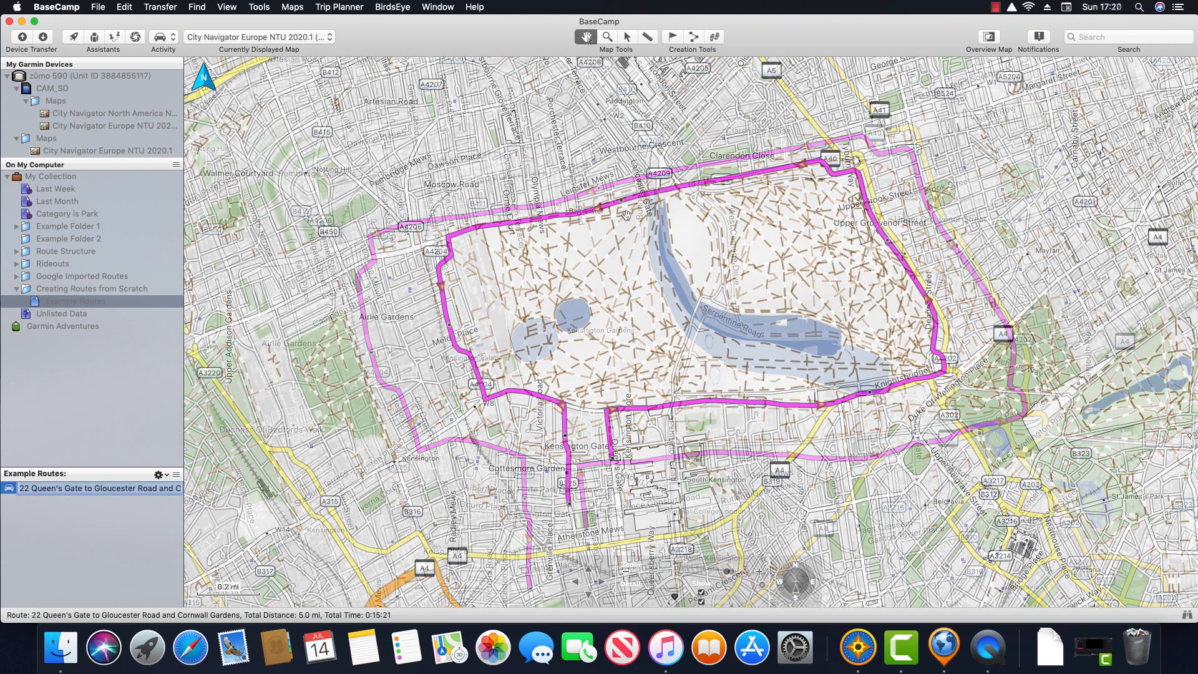
{"action": "scroll", "coordinate": [626, 215], "scroll_direction": "down", "scroll_amount": 5}
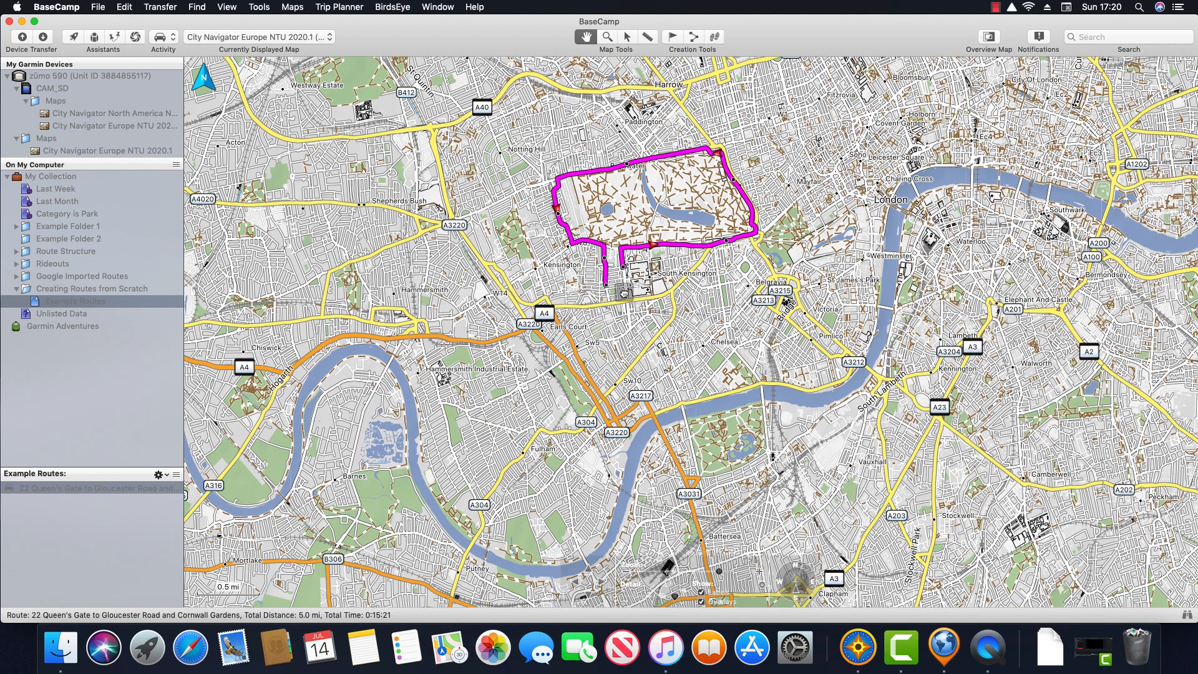
Step: Reroute the line near the A4 and onto Queen's Gate, giving 5.3 mi and 0:16:43
{"action": "left_click_drag", "start_coordinate": [621, 301], "coordinate": [621, 302]}
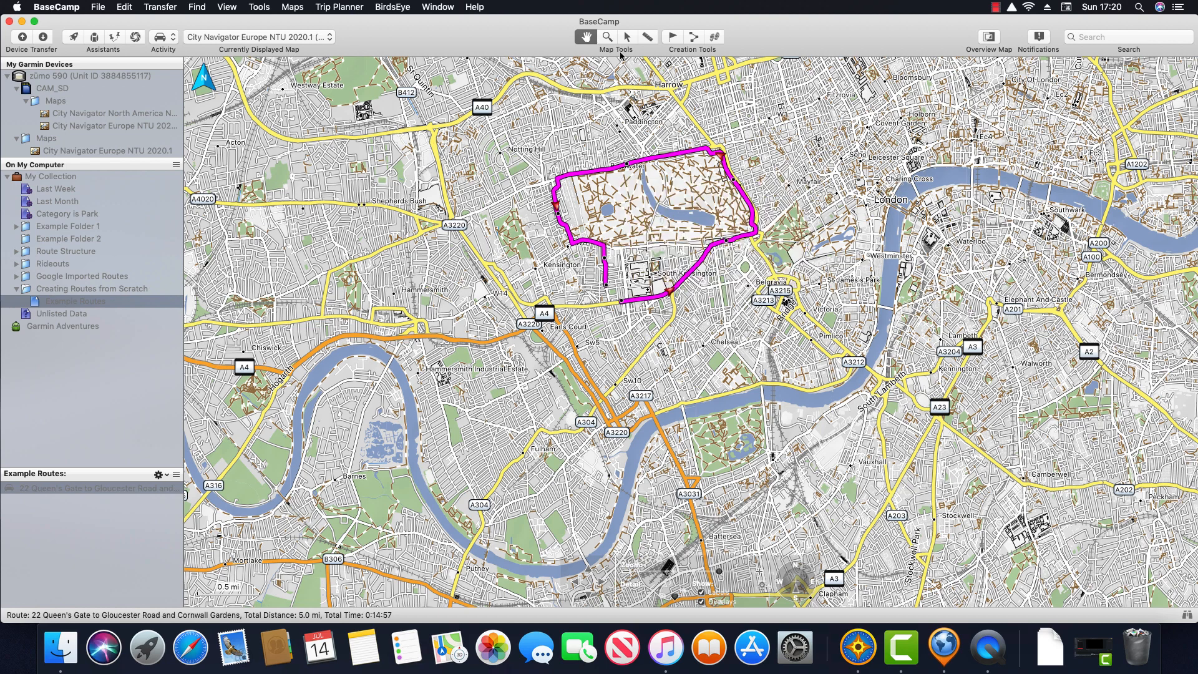
{"action": "scroll", "coordinate": [620, 175], "scroll_direction": "up", "scroll_amount": 2}
{"action": "scroll", "coordinate": [649, 222], "scroll_direction": "up", "scroll_amount": 1}
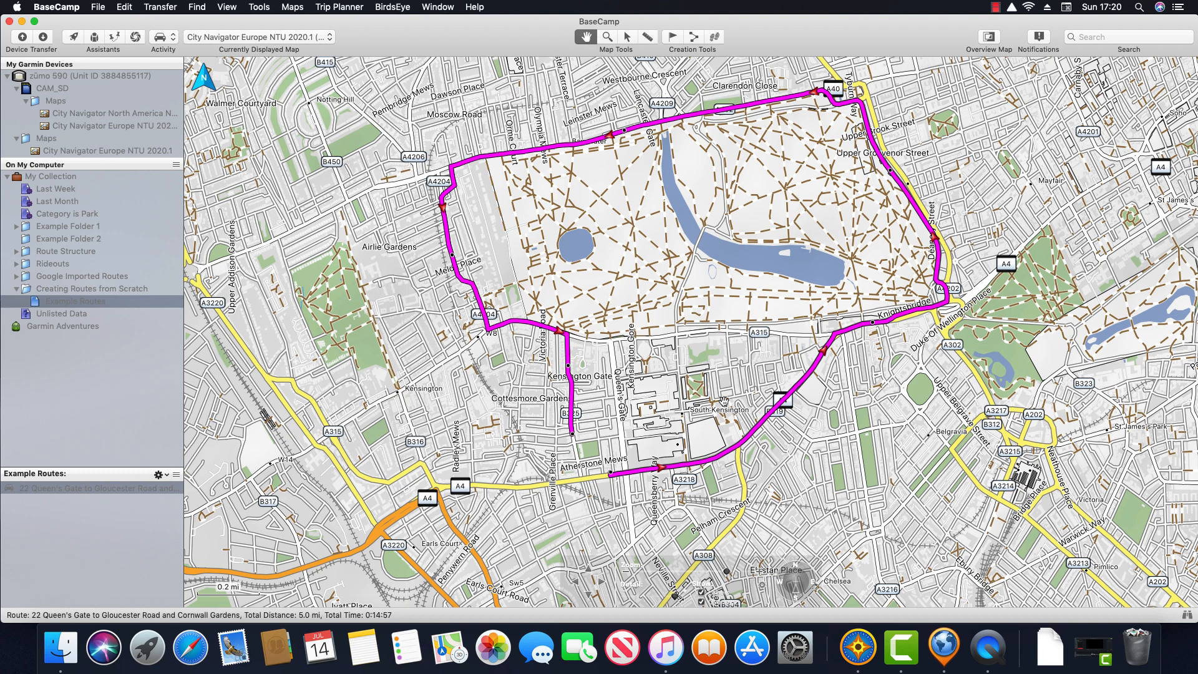
{"action": "left_click_drag", "start_coordinate": [747, 439], "coordinate": [612, 361]}
{"action": "right_click", "coordinate": [544, 167]}
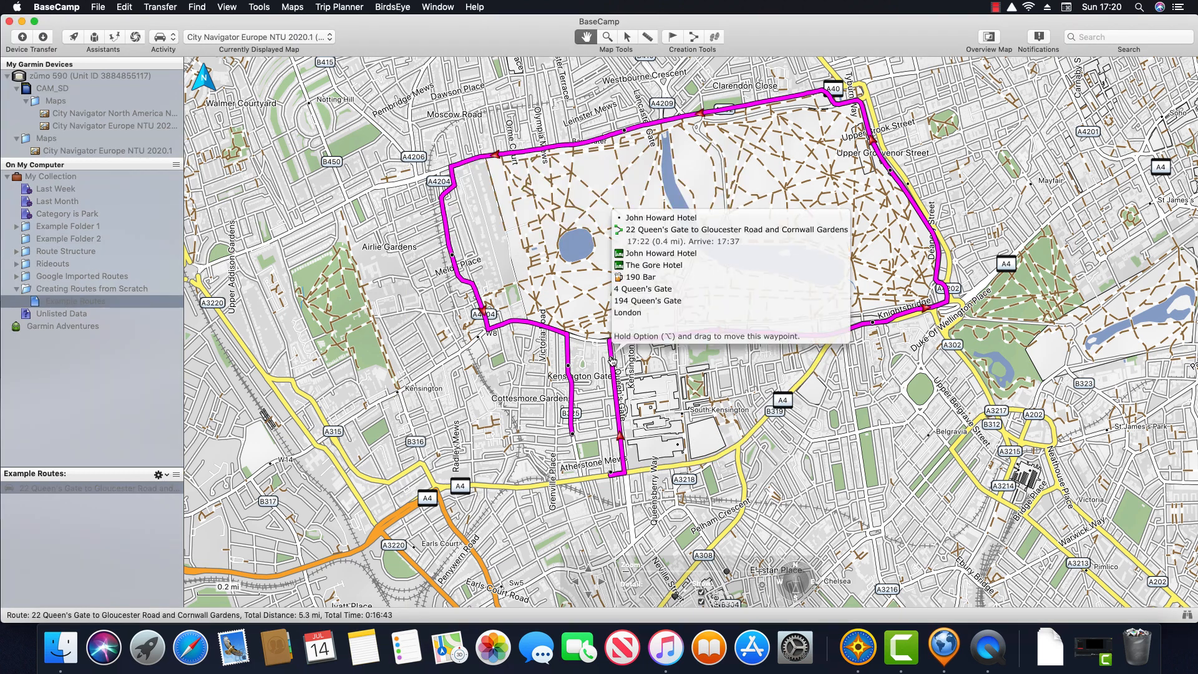
{"action": "key", "text": "Escape"}
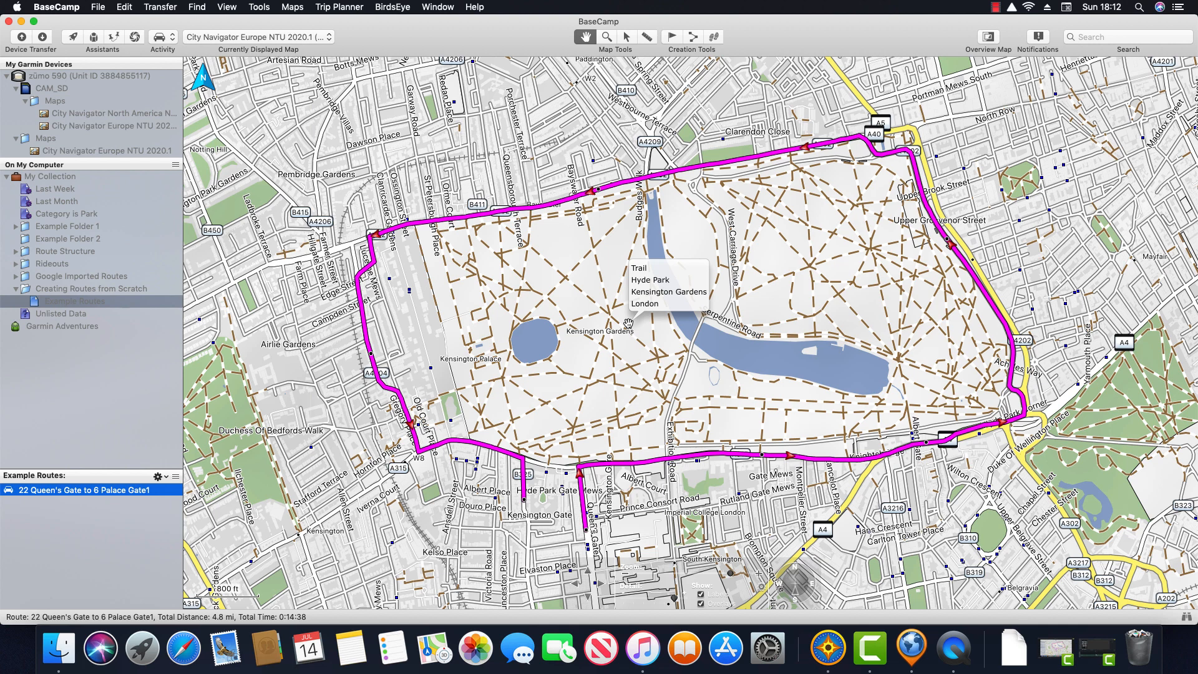
{"action": "double_click", "coordinate": [84, 492]}
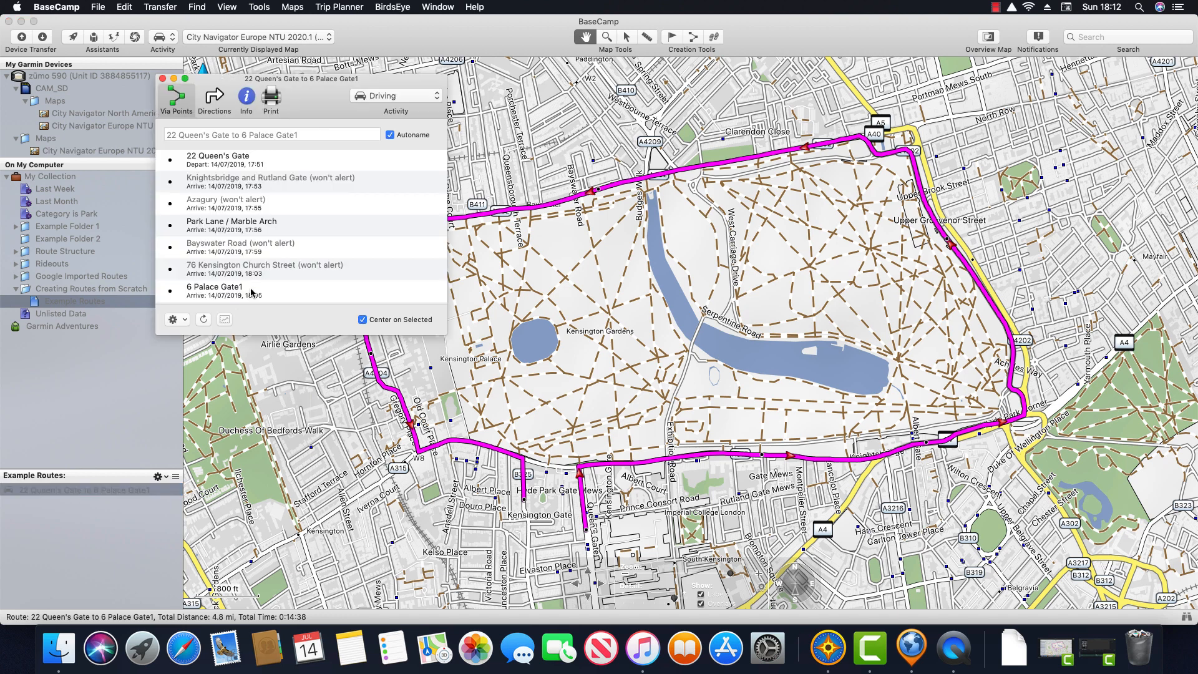
{"action": "left_click", "coordinate": [316, 249]}
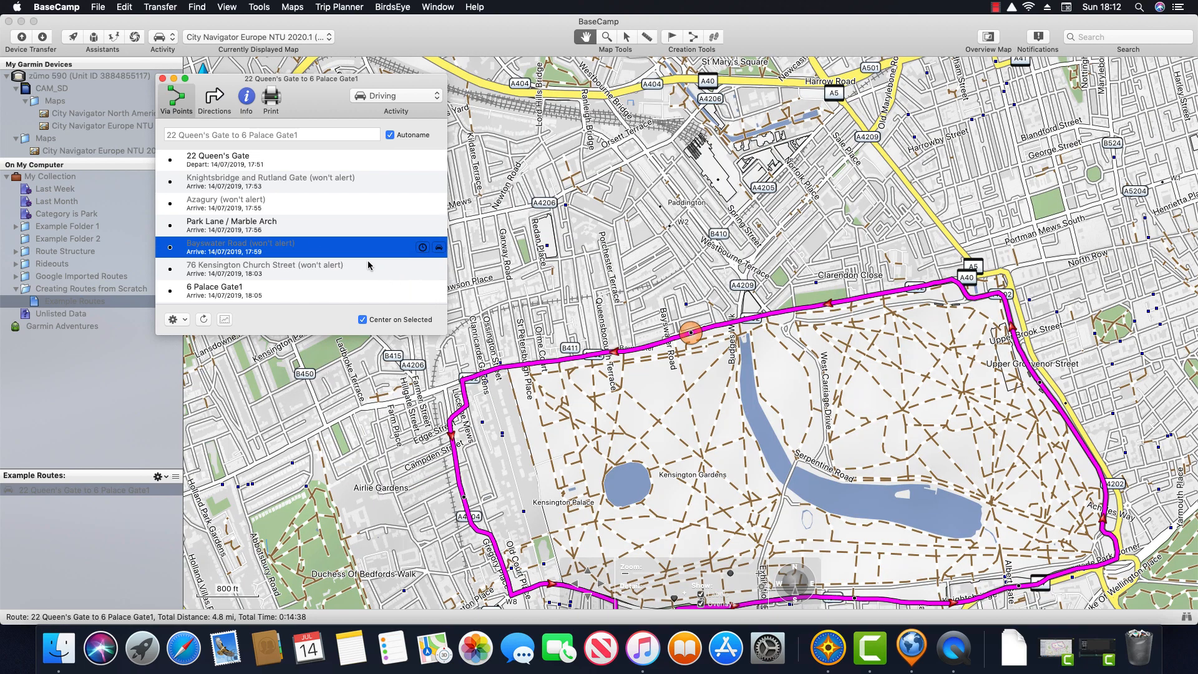
{"action": "left_click", "coordinate": [741, 331]}
{"action": "scroll", "coordinate": [741, 331], "scroll_direction": "down", "scroll_amount": 5}
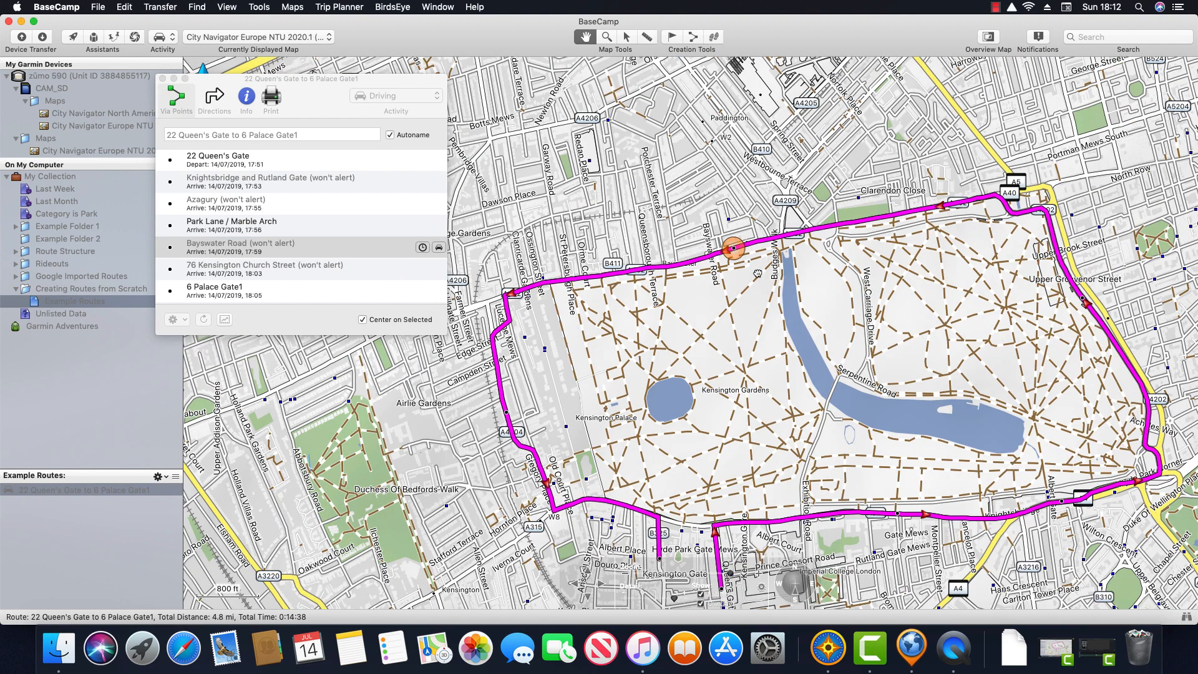
{"action": "left_click", "coordinate": [326, 253]}
Step: Split the route at Bayswater Road and inspect both resulting routes
{"action": "right_click", "coordinate": [355, 249]}
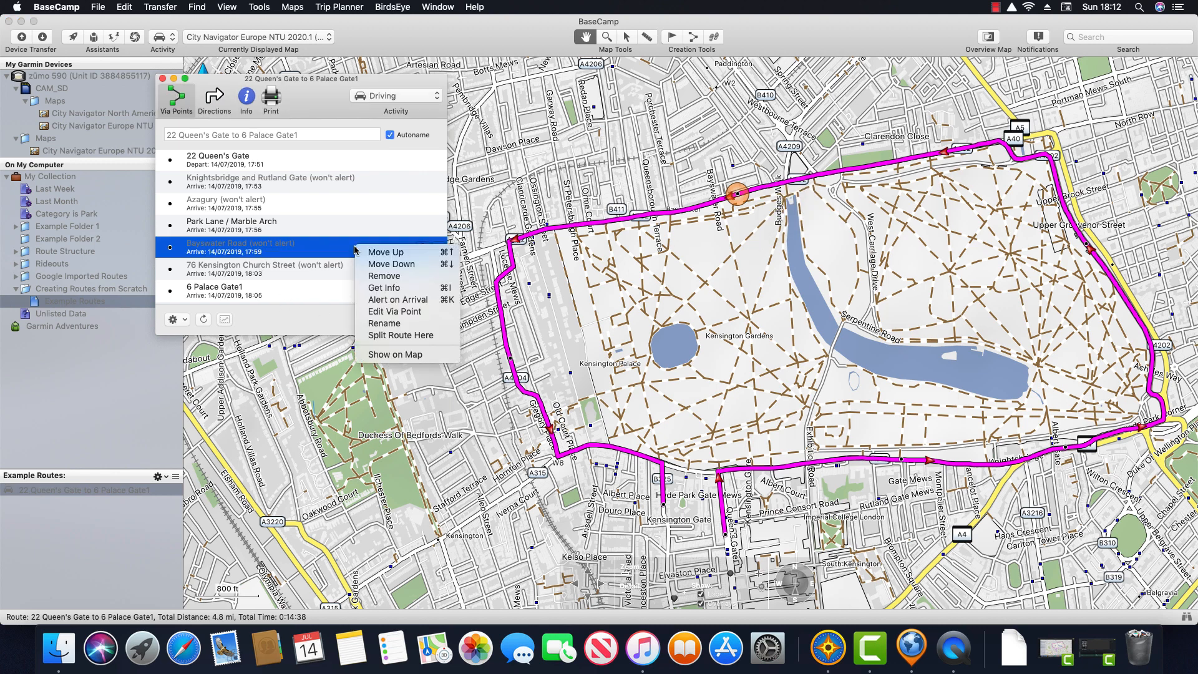
{"action": "left_click", "coordinate": [445, 340]}
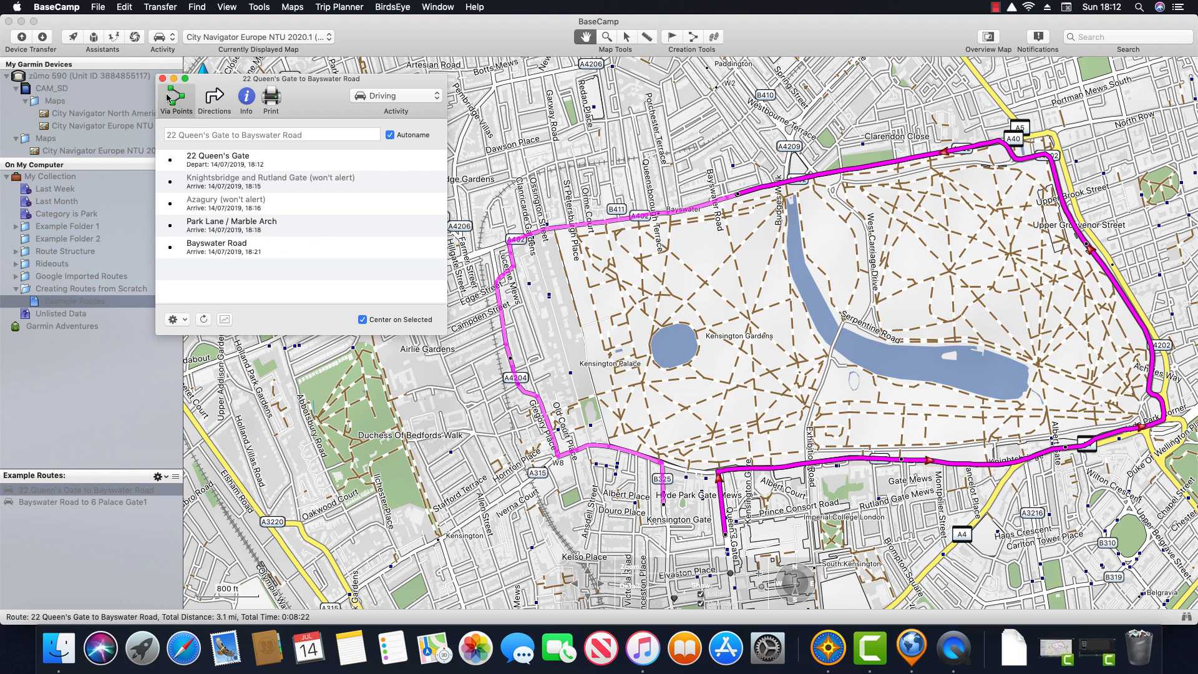
{"action": "left_click", "coordinate": [163, 79]}
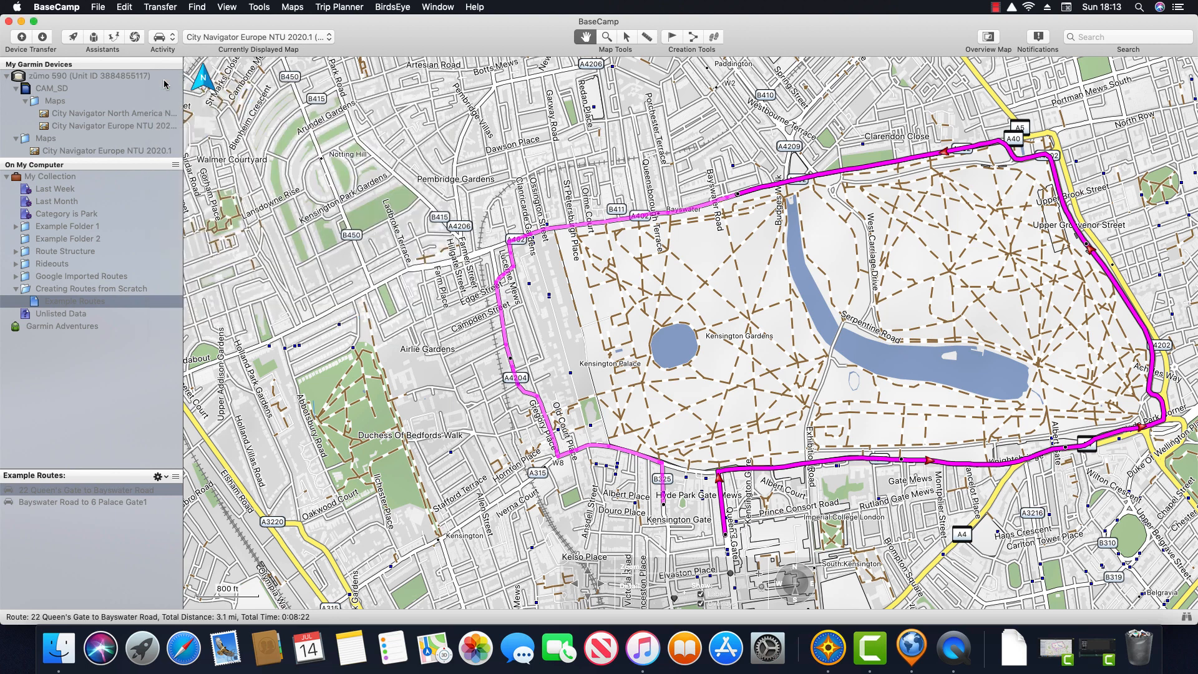
{"action": "left_click", "coordinate": [123, 491]}
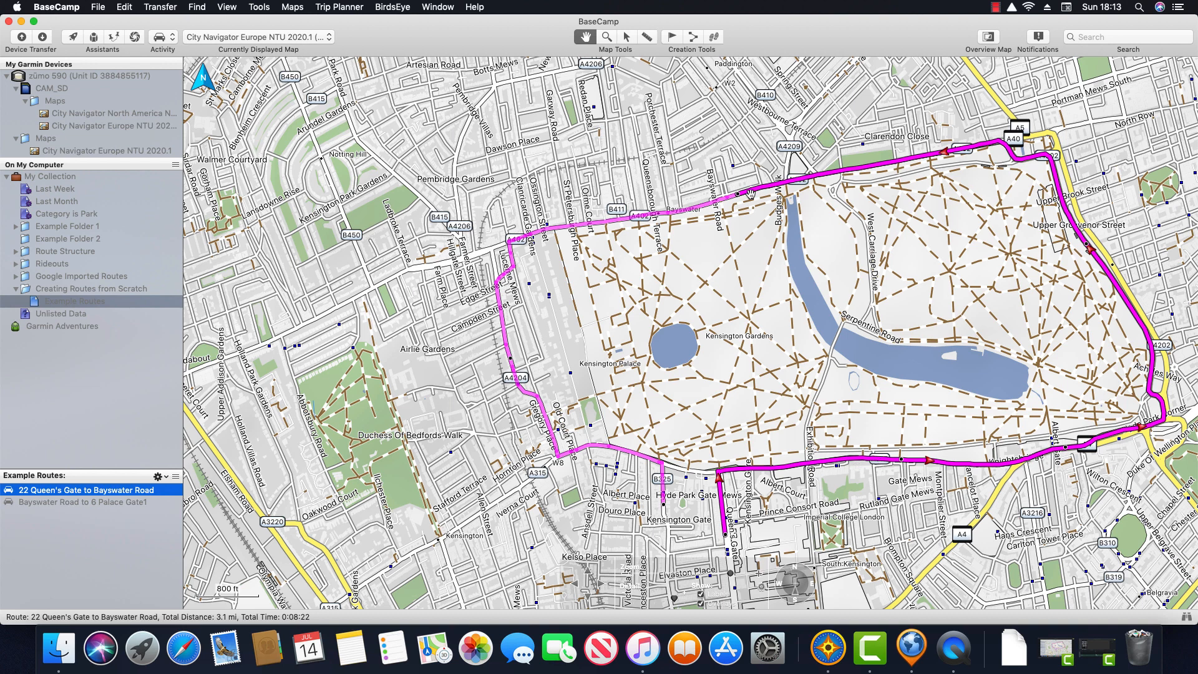
{"action": "left_click", "coordinate": [108, 503]}
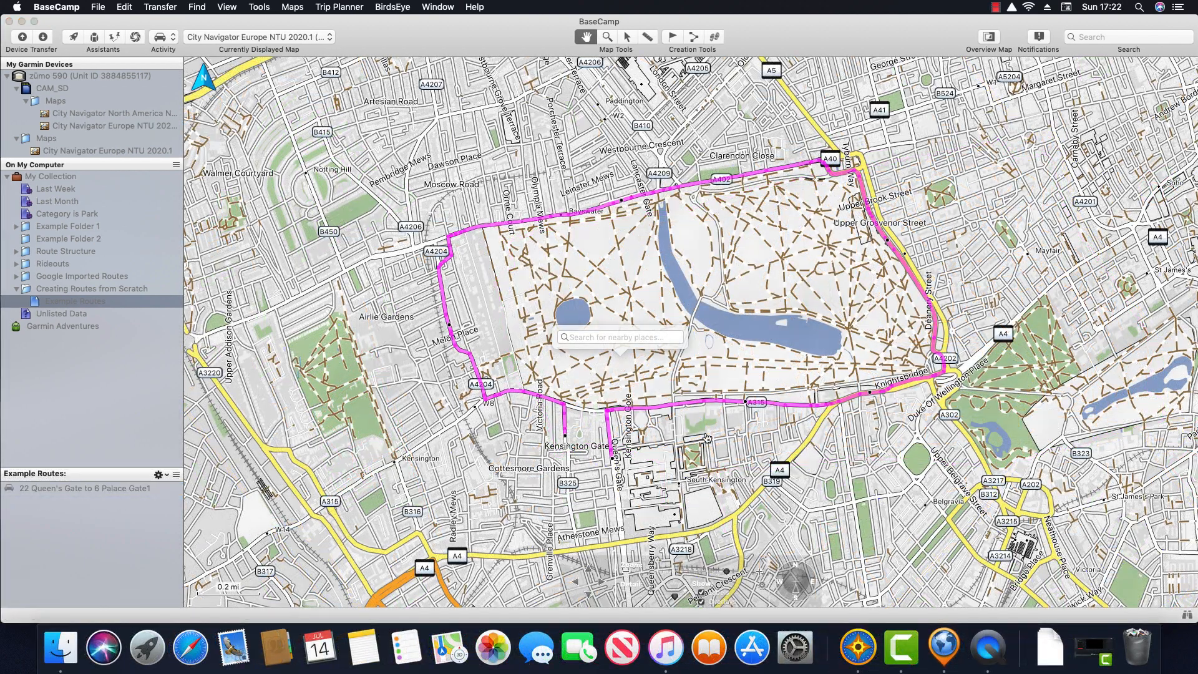
{"action": "left_click", "coordinate": [115, 491]}
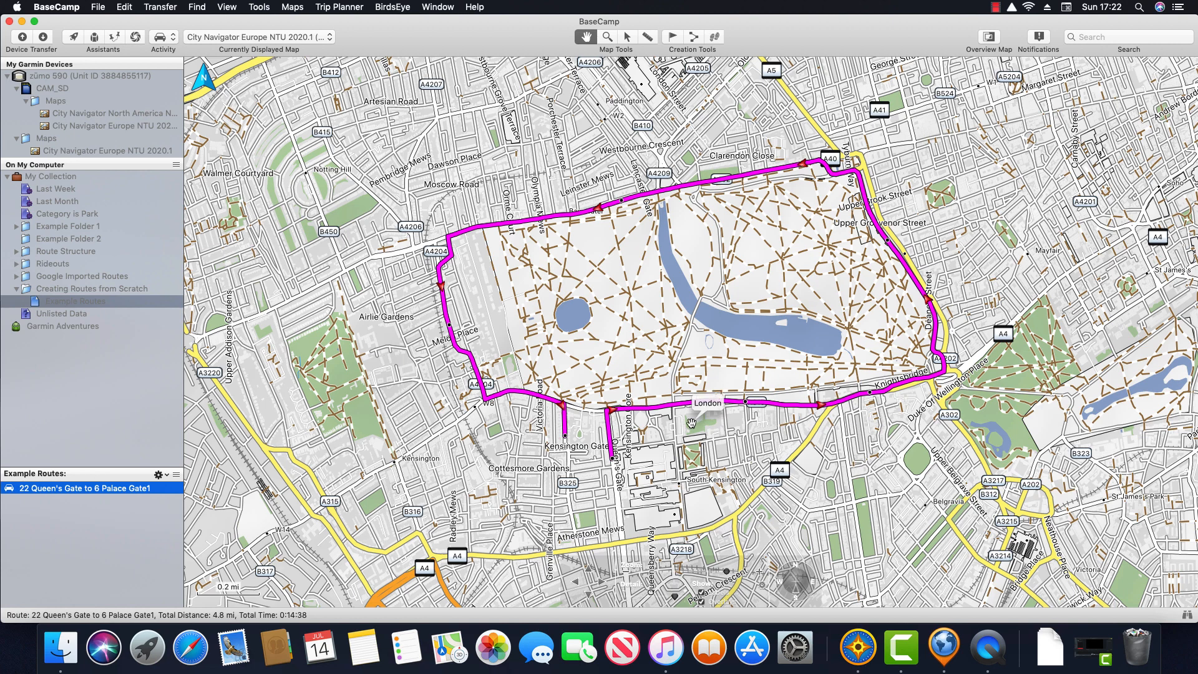
{"action": "left_click_drag", "start_coordinate": [660, 348], "coordinate": [775, 335]}
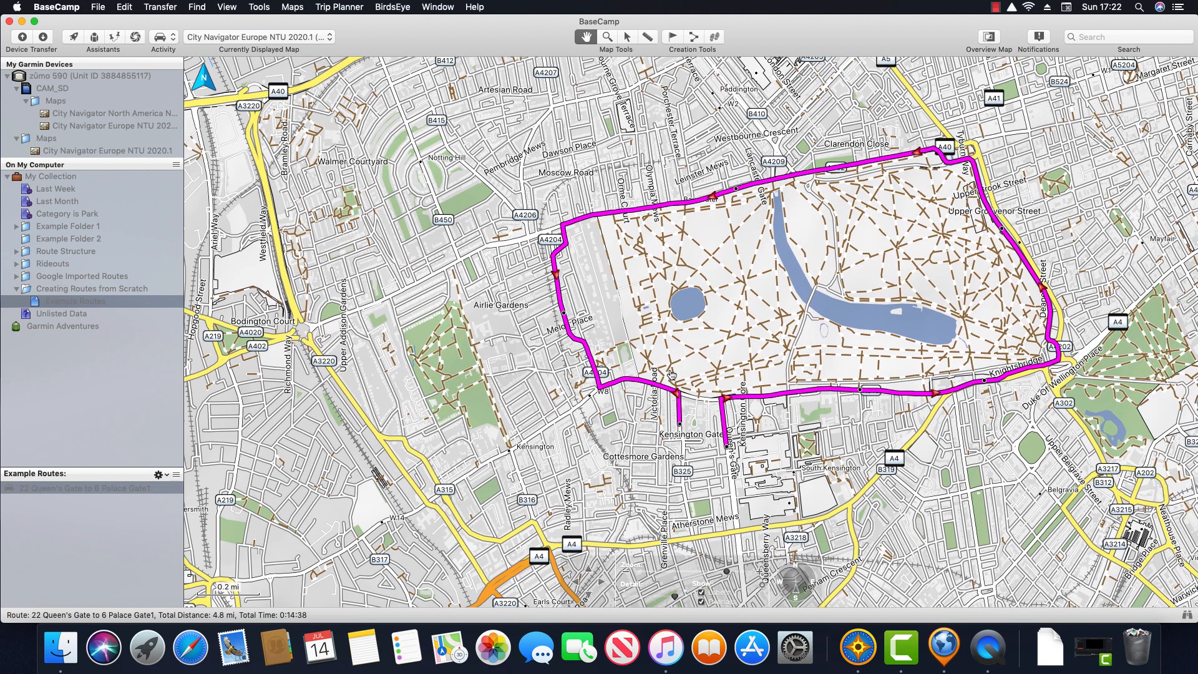
{"action": "double_click", "coordinate": [118, 489]}
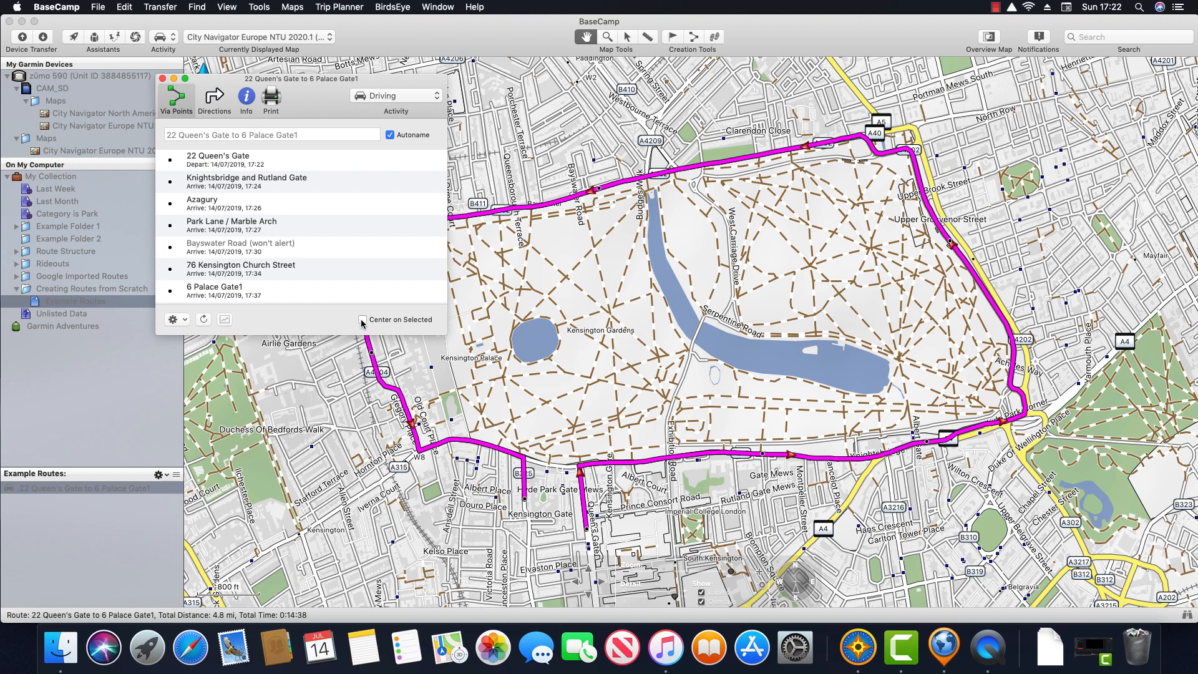
{"action": "left_click", "coordinate": [362, 320]}
{"action": "left_click", "coordinate": [209, 166]}
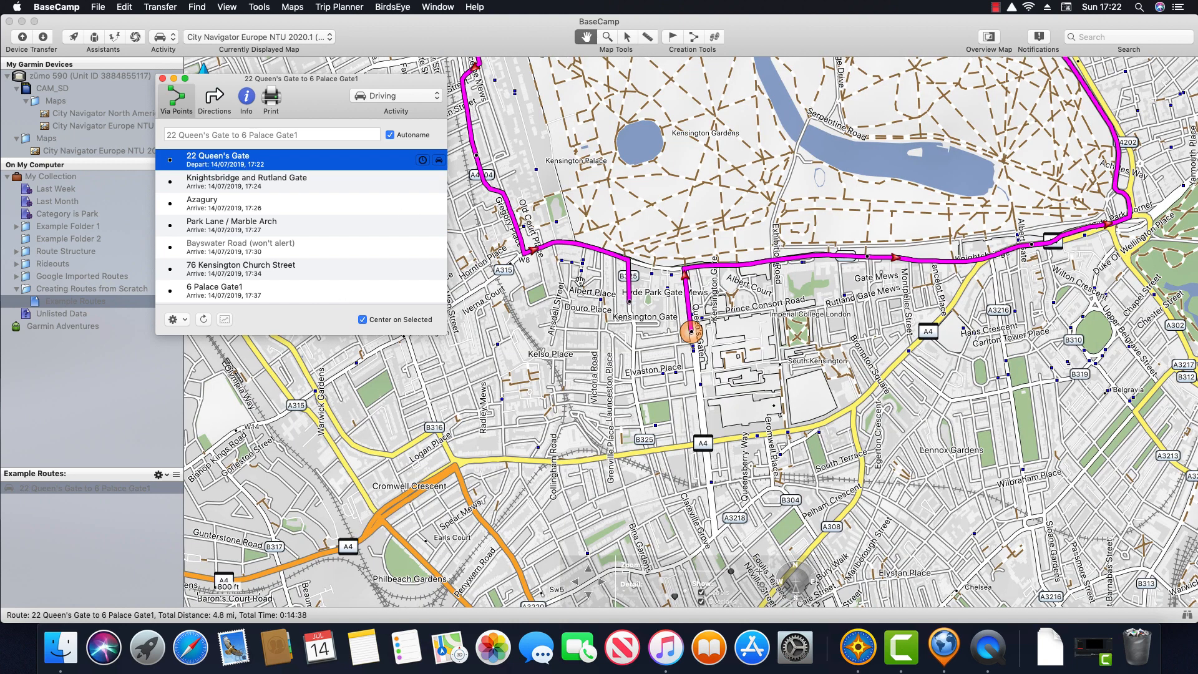
{"action": "scroll", "coordinate": [673, 319], "scroll_direction": "up", "scroll_amount": 2}
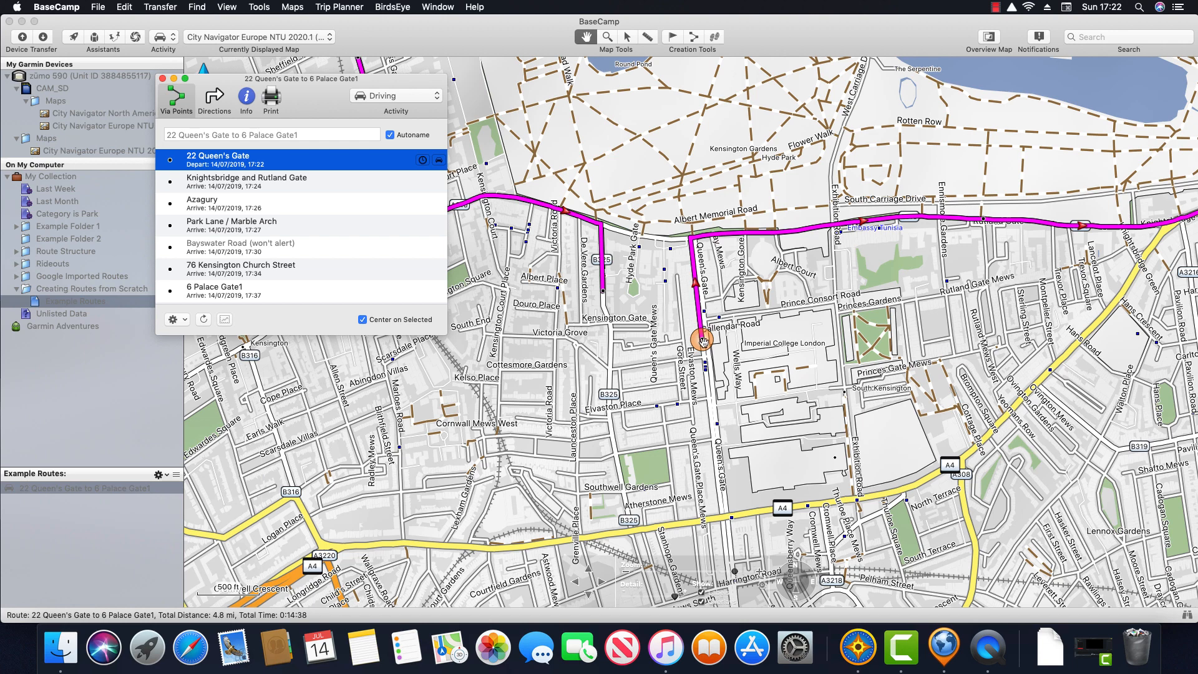
{"action": "left_click", "coordinate": [273, 180]}
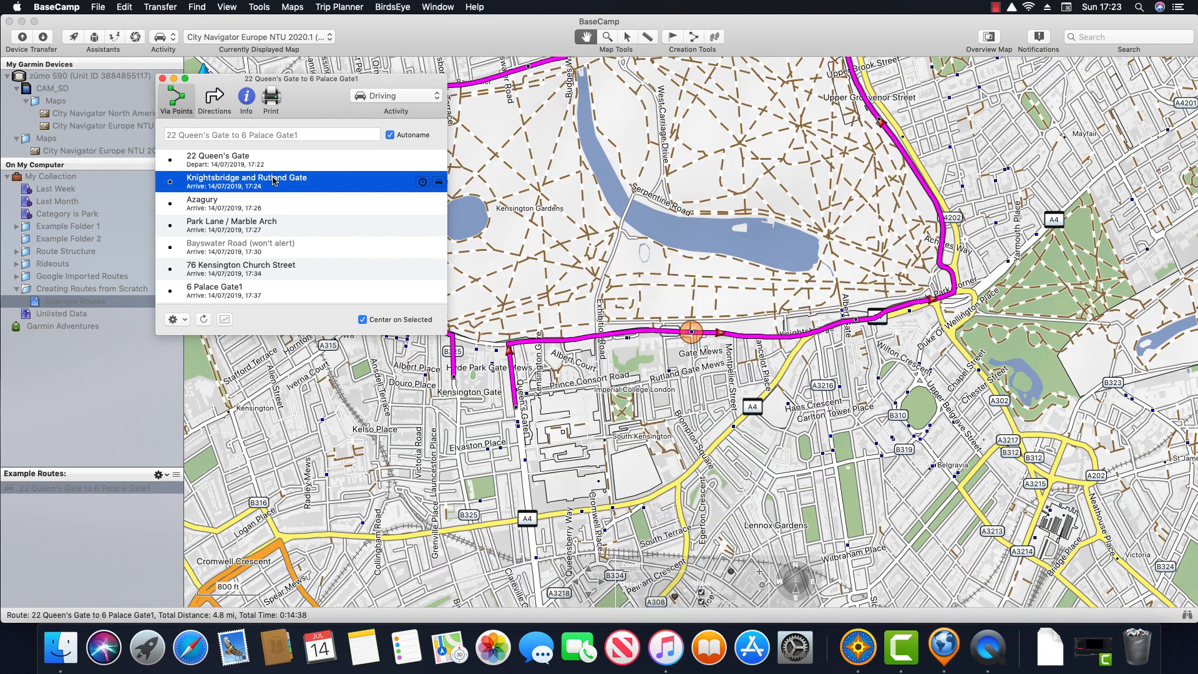
{"action": "left_click", "coordinate": [346, 212]}
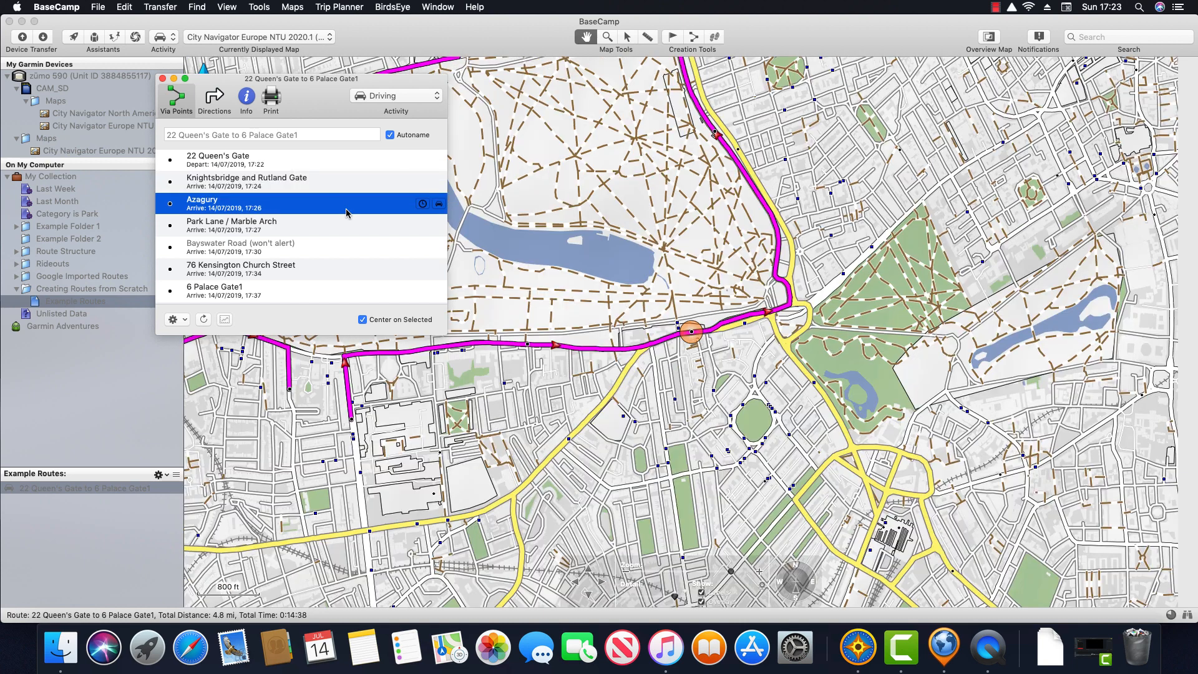
{"action": "left_click", "coordinate": [342, 230]}
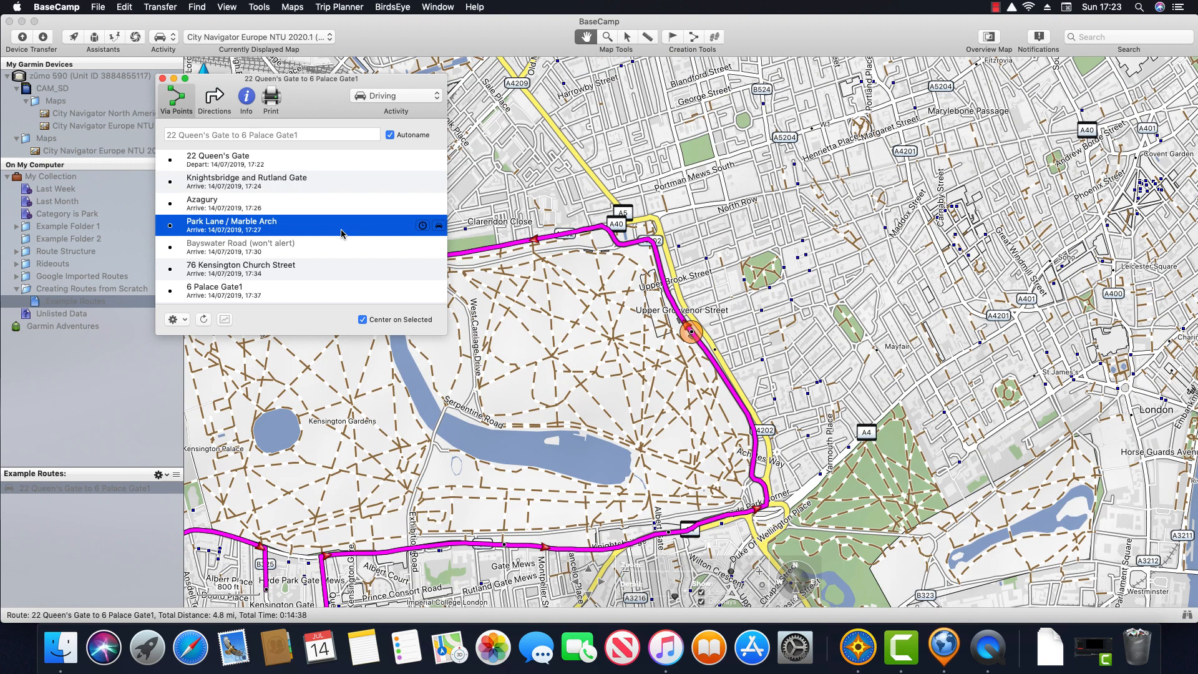
{"action": "left_click", "coordinate": [691, 335]}
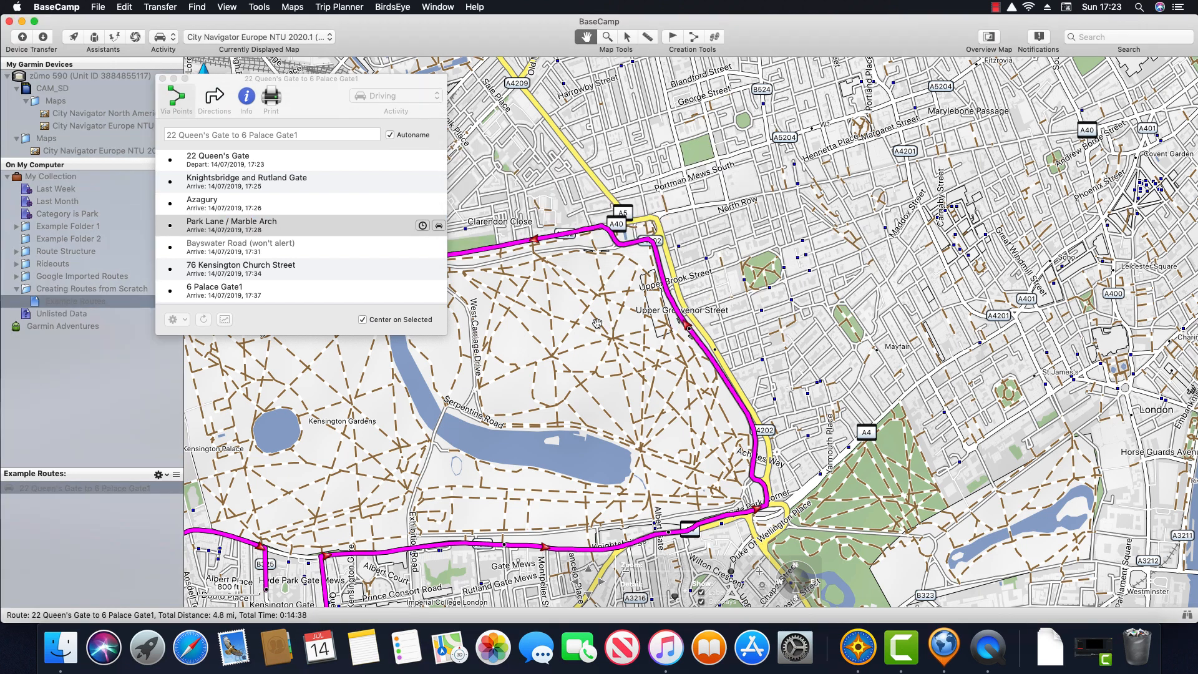
{"action": "left_click", "coordinate": [245, 249]}
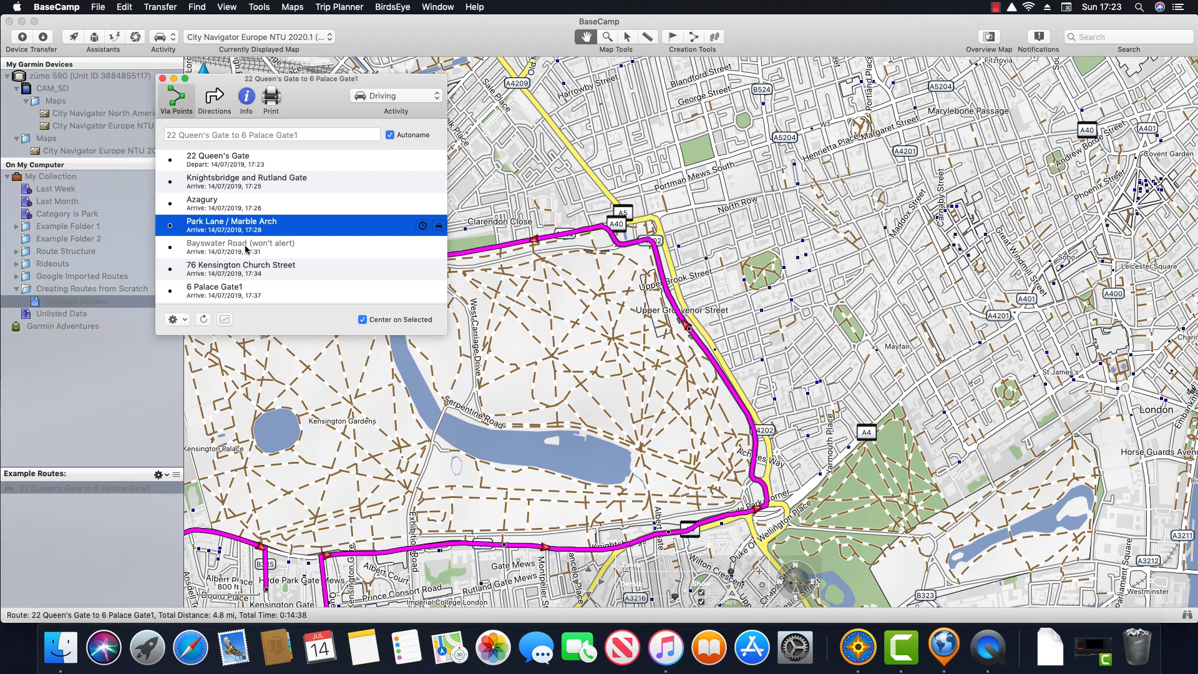
{"action": "left_click", "coordinate": [258, 250]}
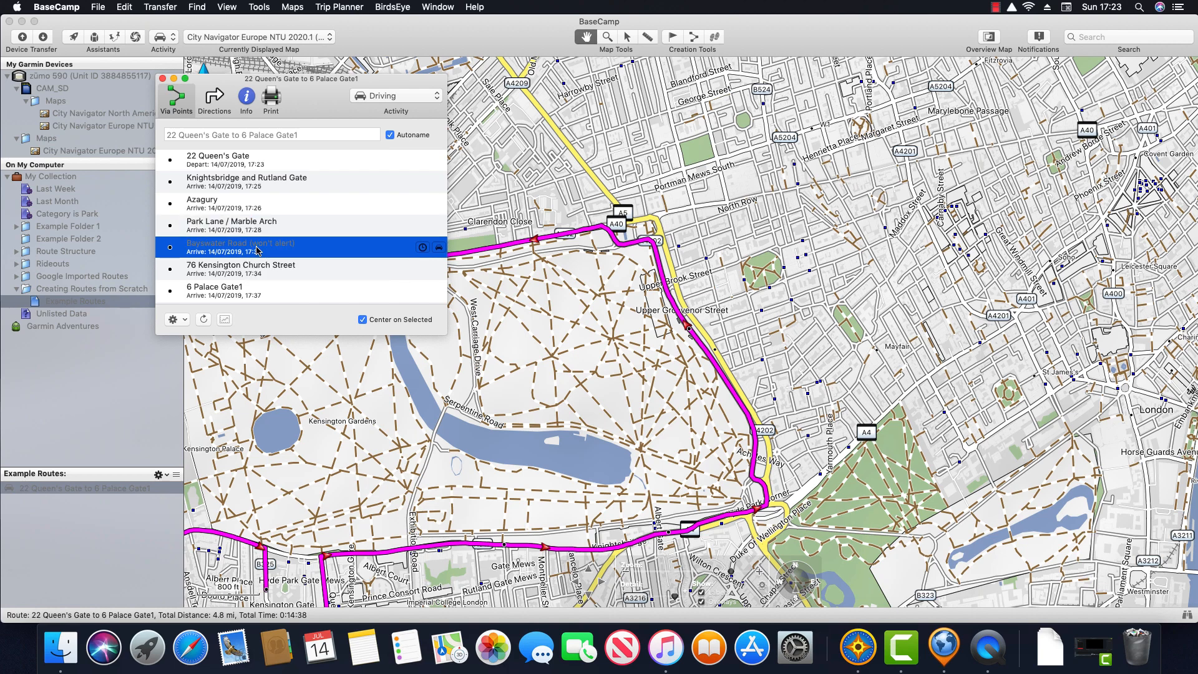
{"action": "left_click", "coordinate": [260, 272]}
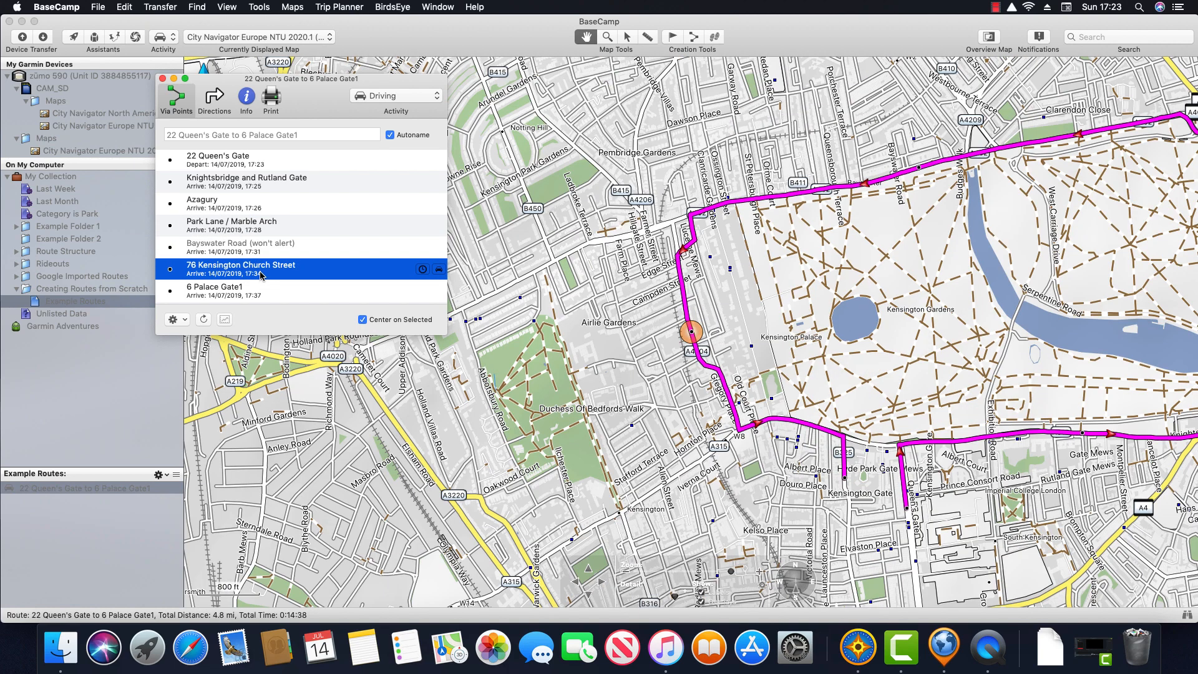
{"action": "left_click", "coordinate": [267, 296]}
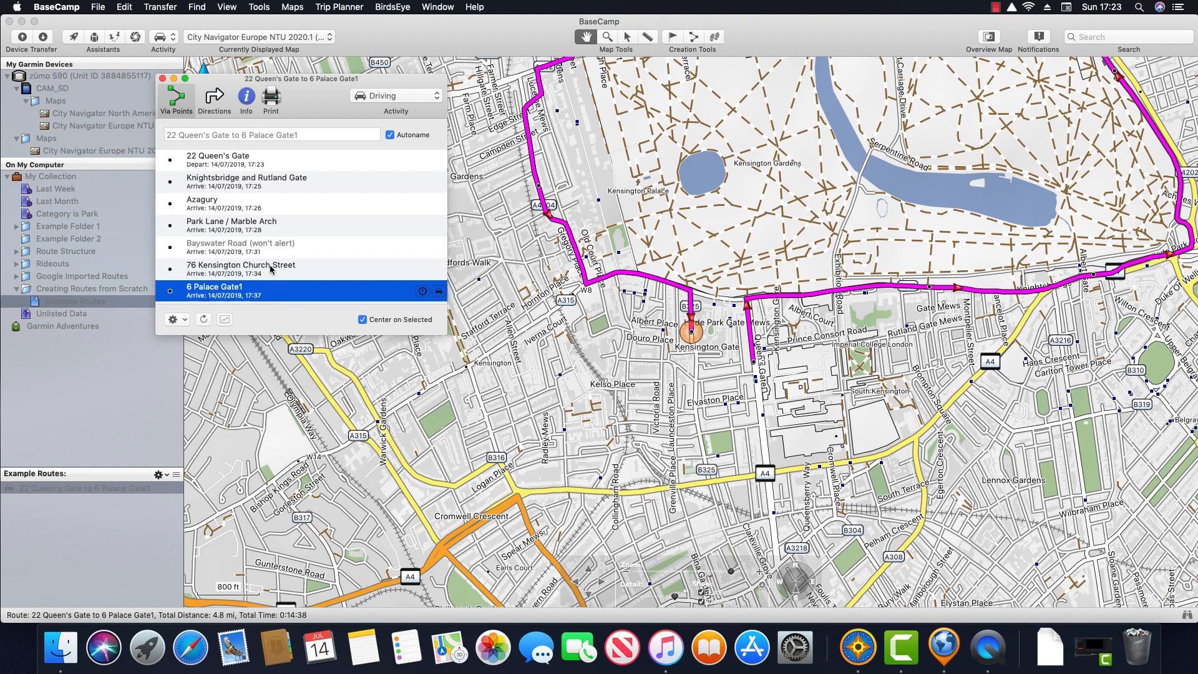
{"action": "left_click", "coordinate": [247, 183]}
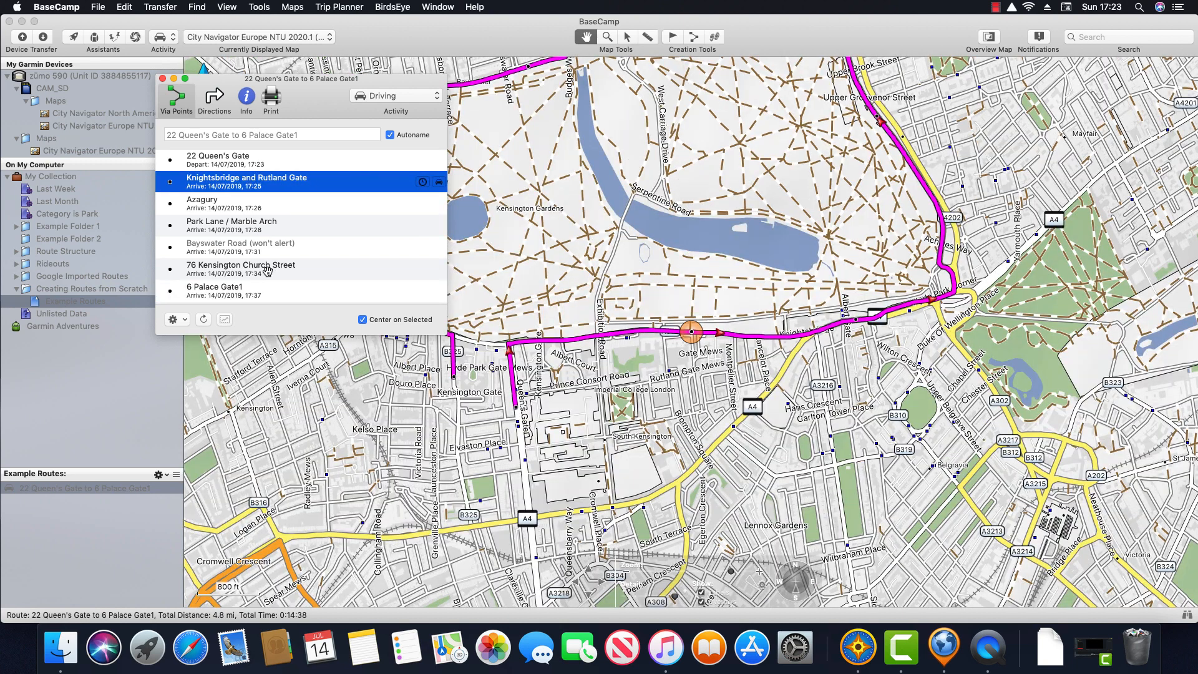
{"action": "left_click", "coordinate": [268, 274], "text": "shift"}
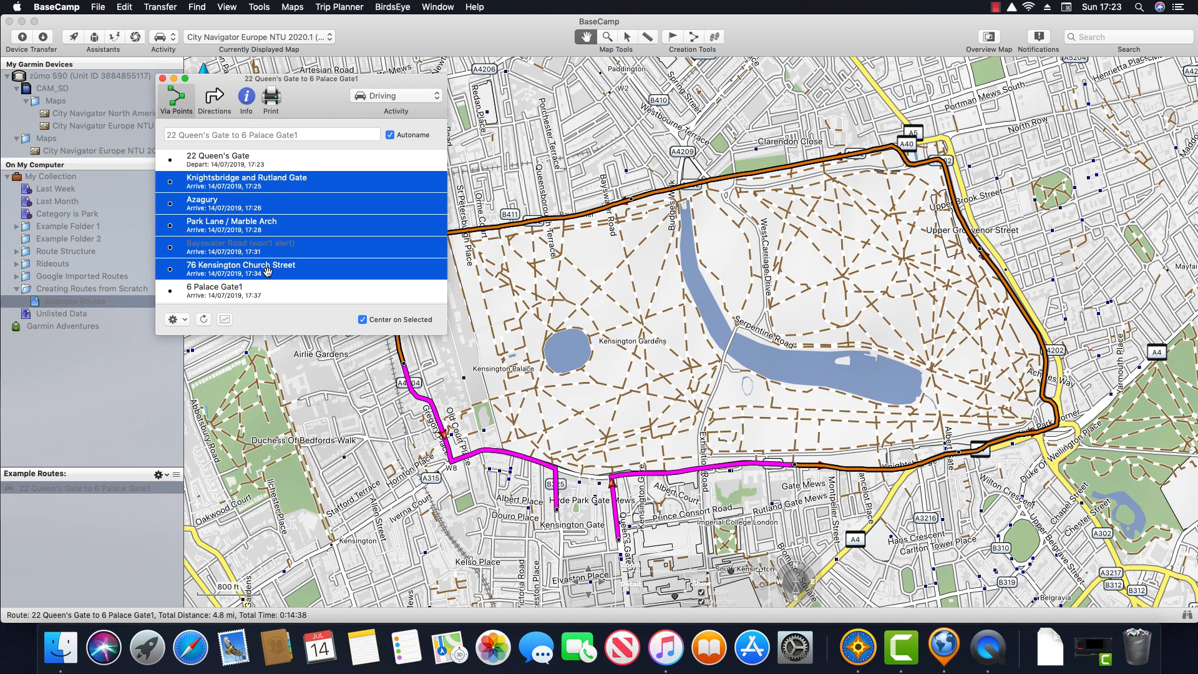
Step: Set the selected intermediate stops to Don't Alert on Arrival (shaping points)
{"action": "right_click", "coordinate": [320, 270]}
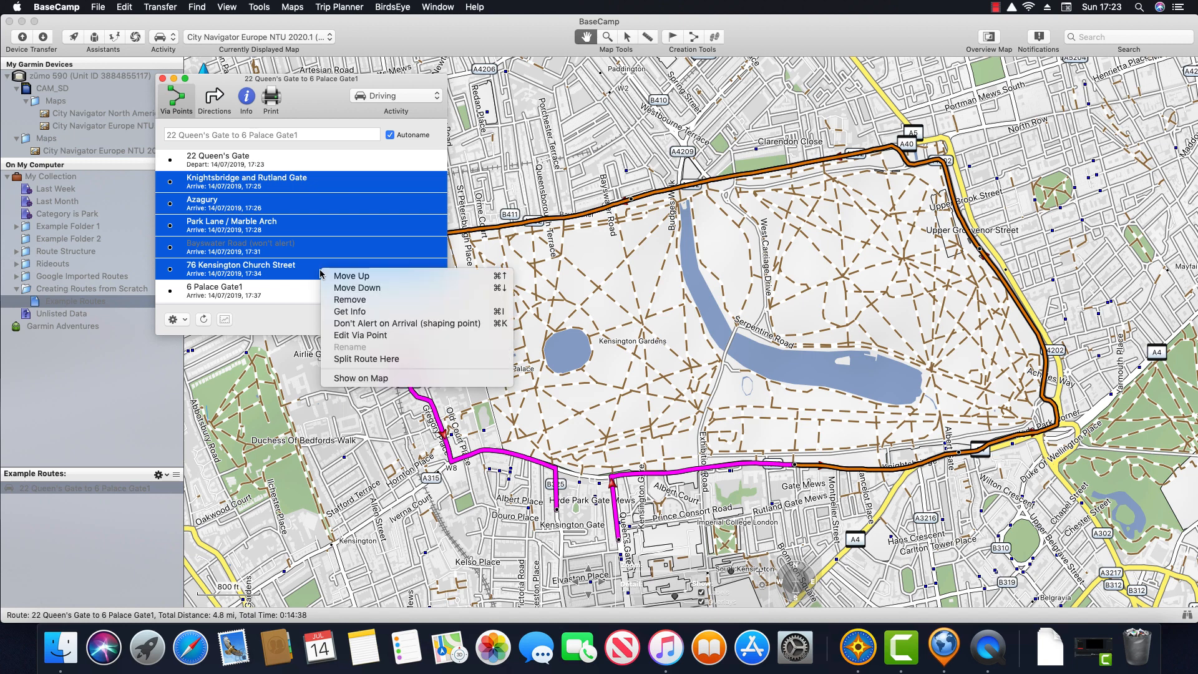
{"action": "left_click", "coordinate": [395, 324]}
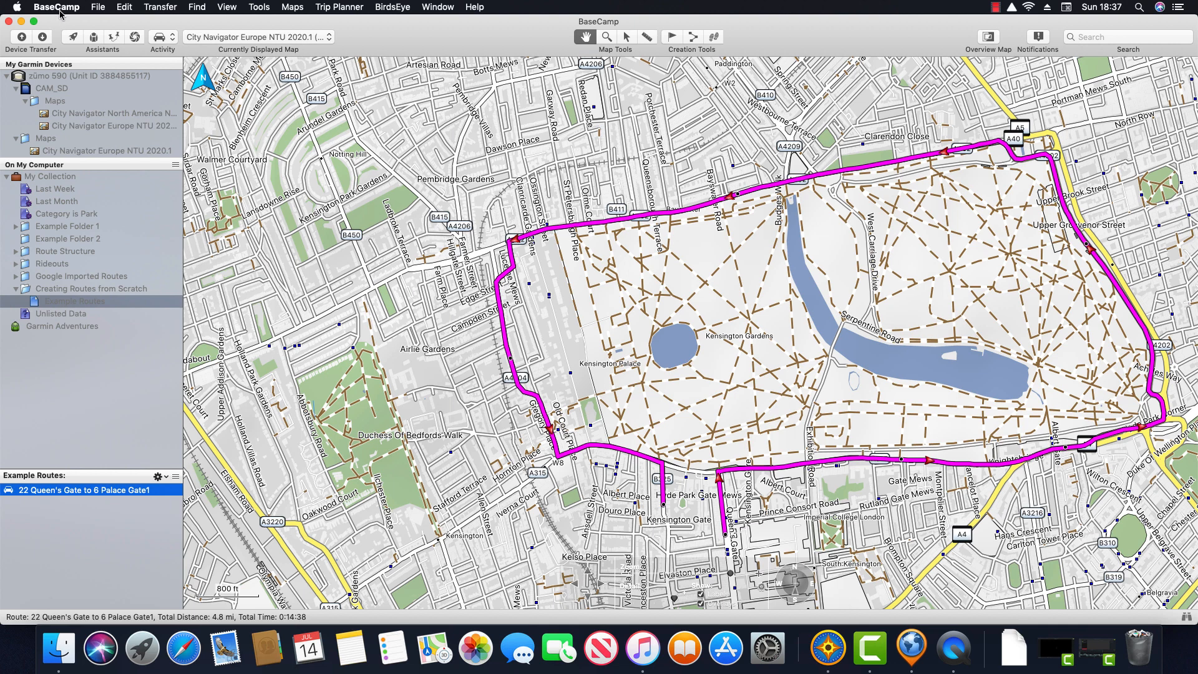
{"action": "left_click", "coordinate": [58, 9]}
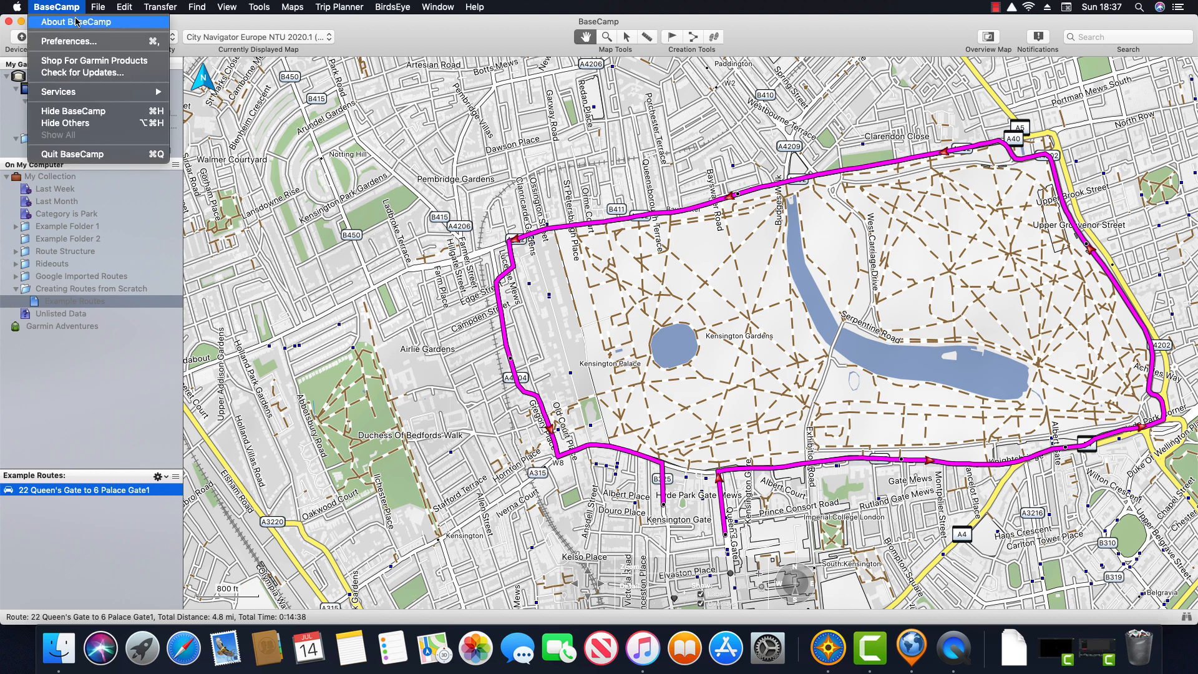
{"action": "left_click", "coordinate": [97, 41]}
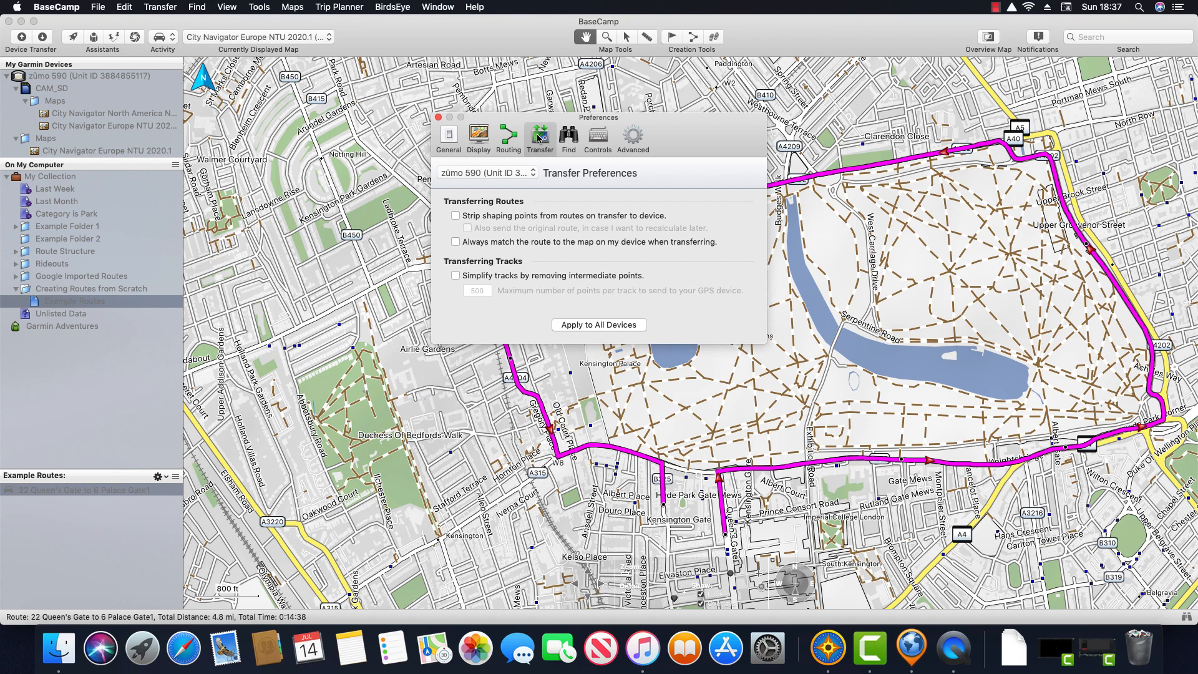
{"action": "left_click", "coordinate": [531, 174]}
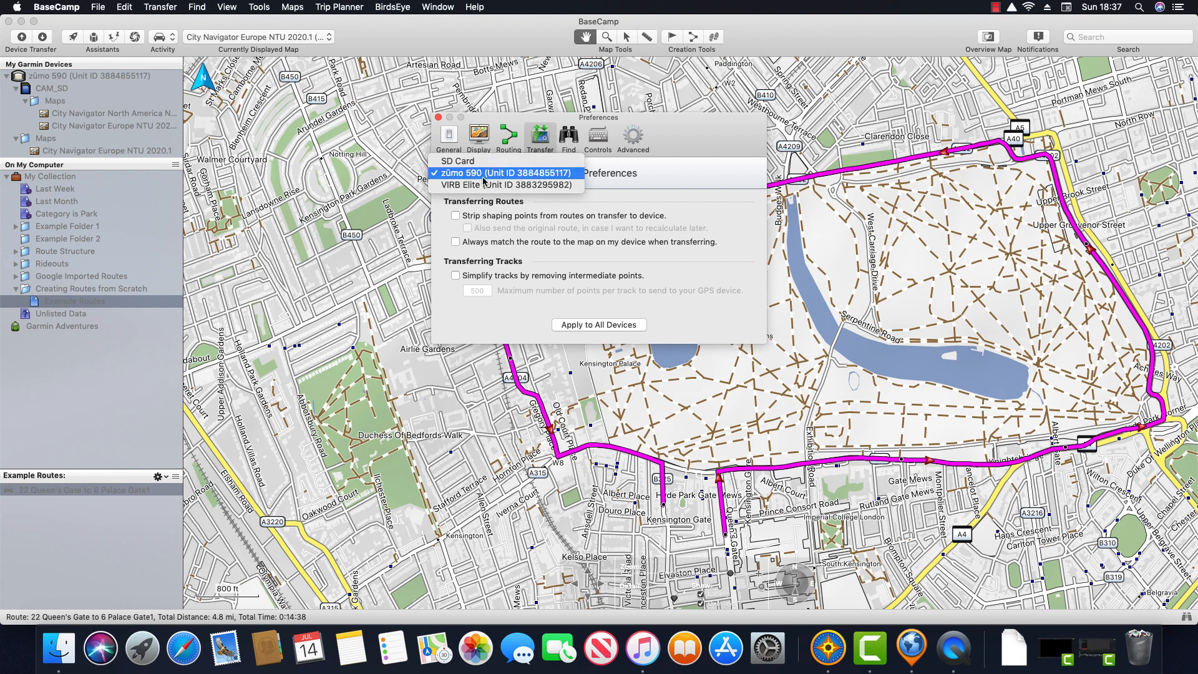
{"action": "left_click", "coordinate": [569, 173]}
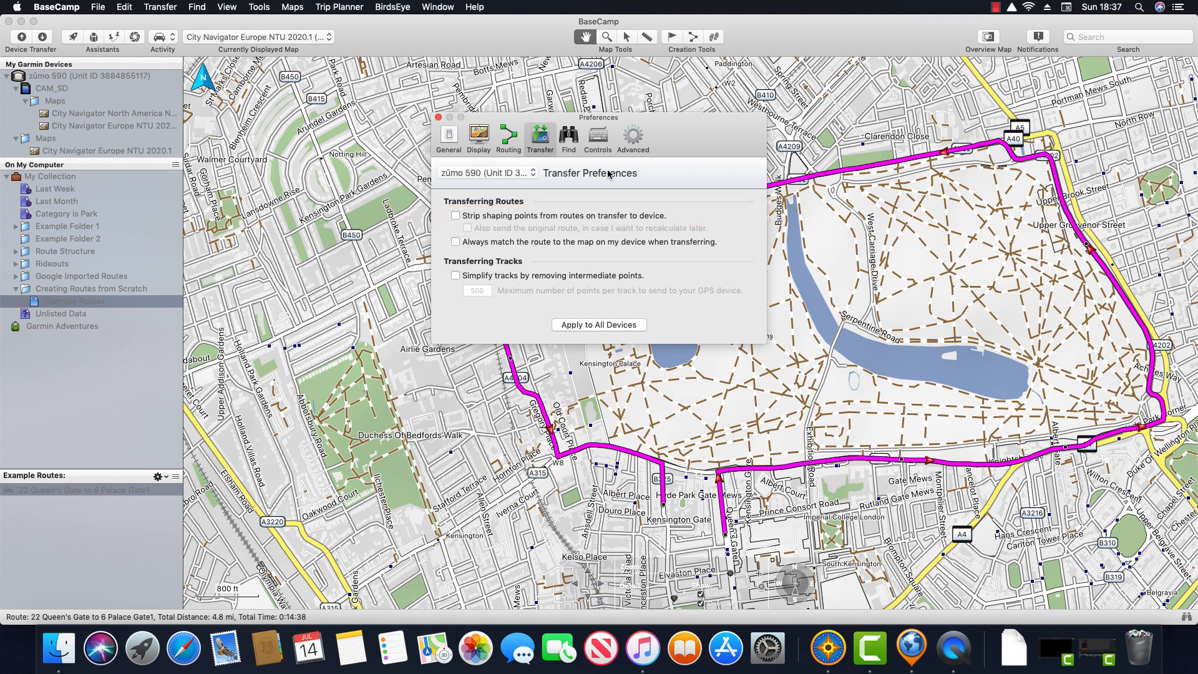
{"action": "left_click", "coordinate": [439, 117]}
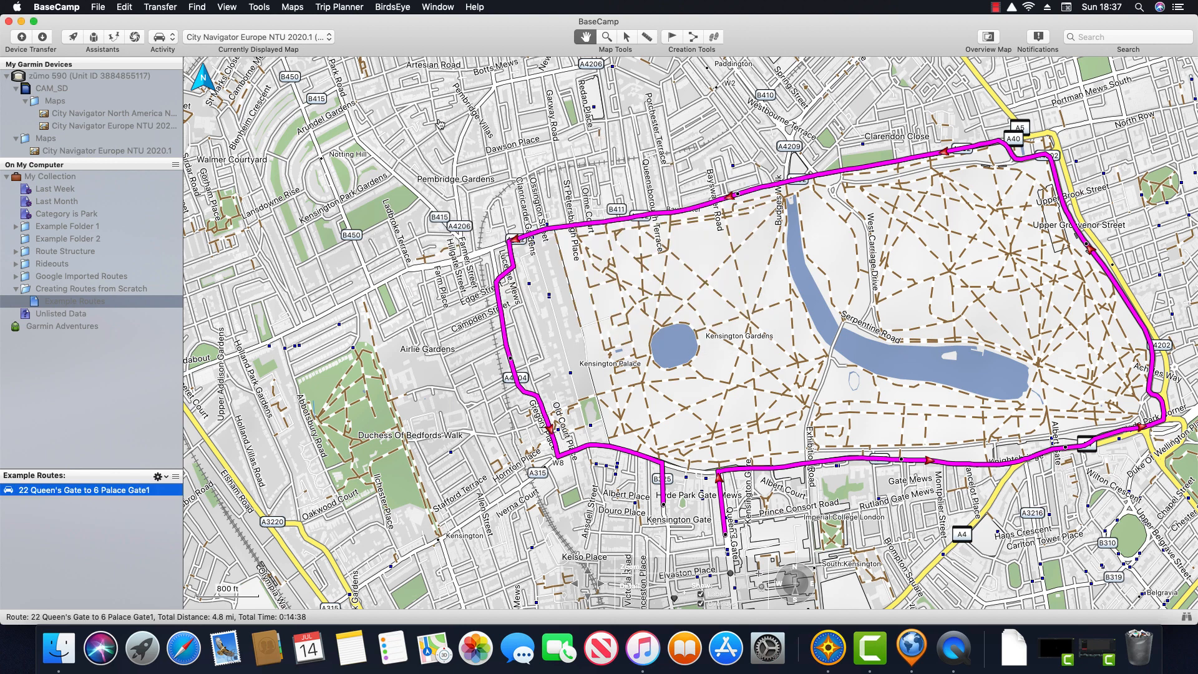
Step: Rename the loop route to 'Lap of Hyde Park from scratch'
{"action": "right_click", "coordinate": [161, 491]}
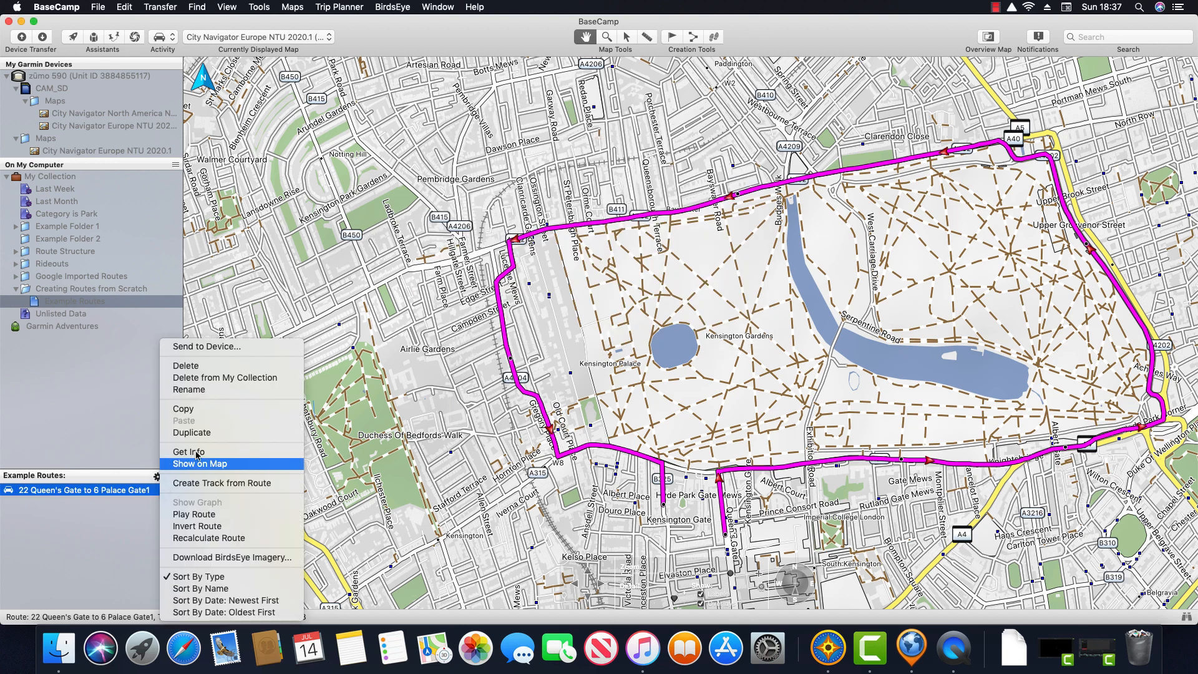
{"action": "left_click", "coordinate": [235, 390]}
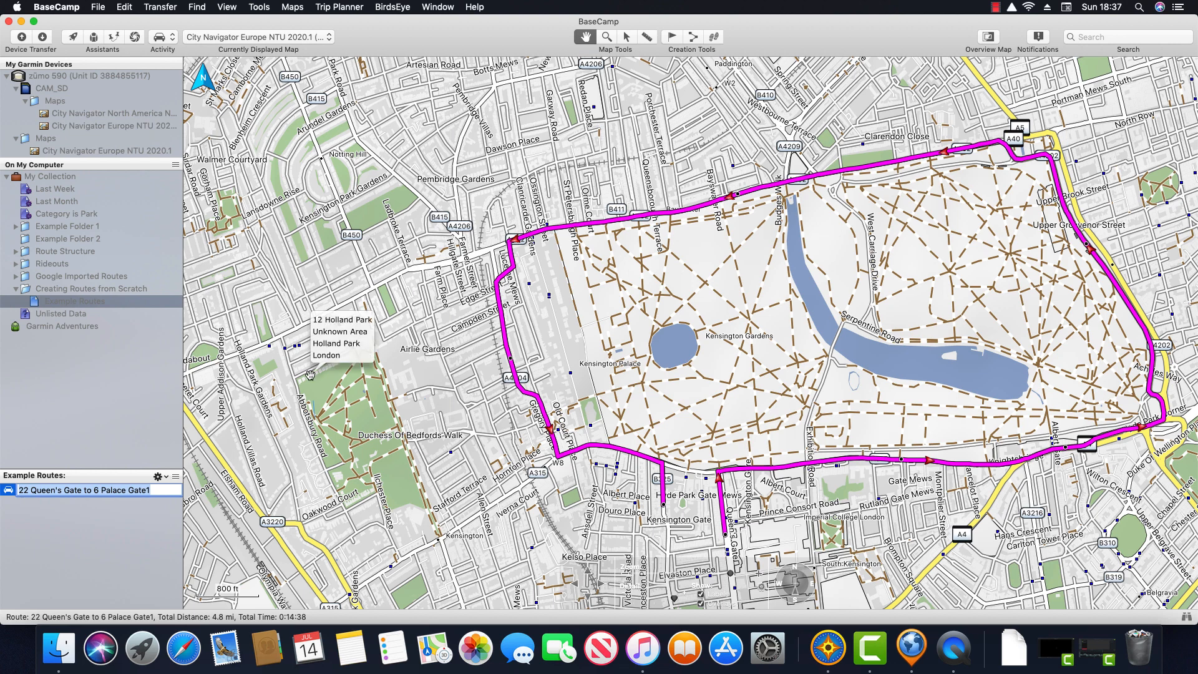
{"action": "type", "text": "La"}
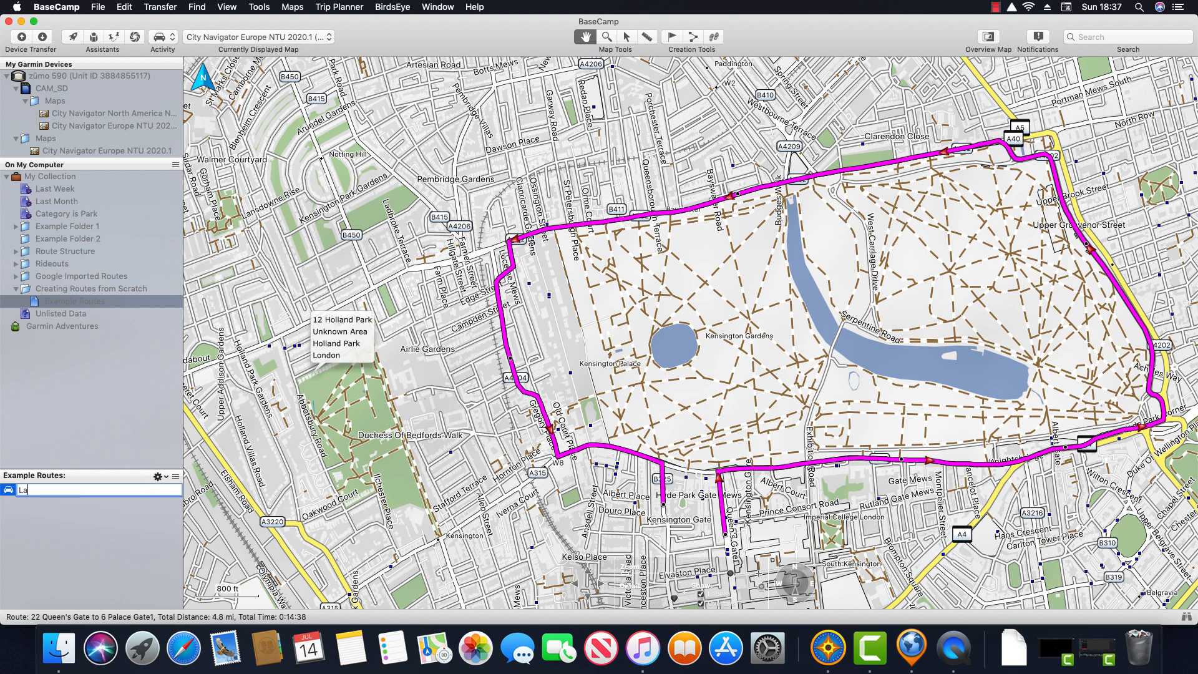
{"action": "type", "text": "p of Hyde Park from scratch"}
{"action": "key", "text": "Return"}
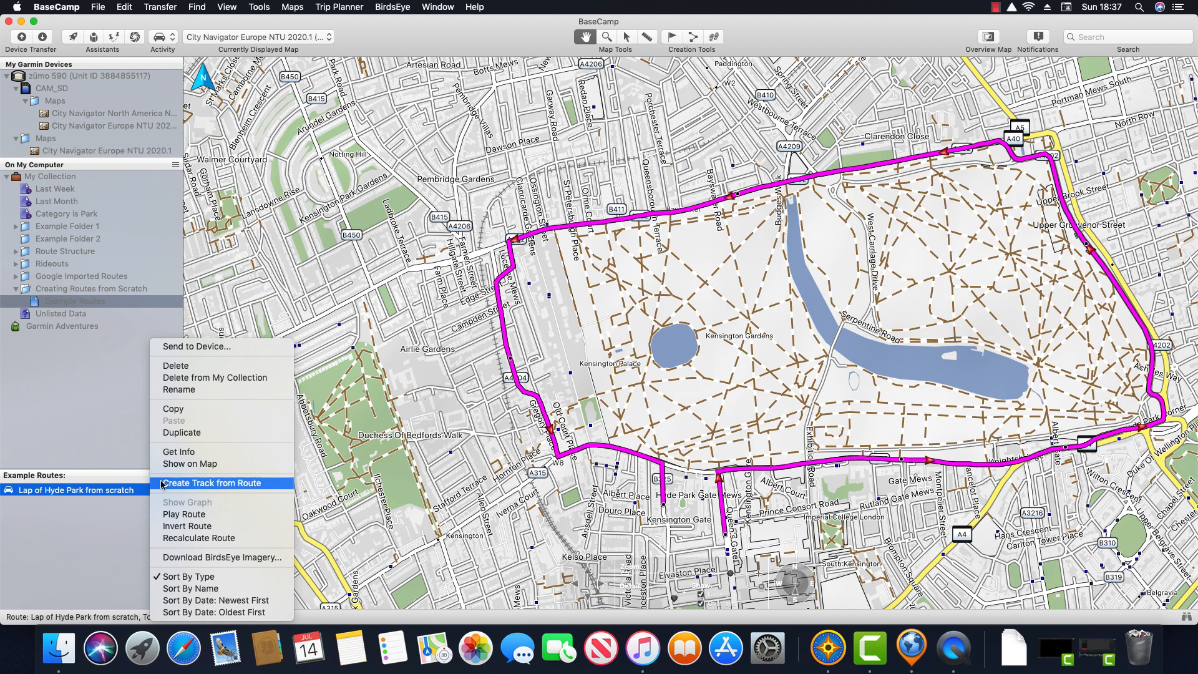
Step: Send Lap of Hyde Park from scratch to the zūmo 590 and close the completed transfer
{"action": "left_click", "coordinate": [262, 347]}
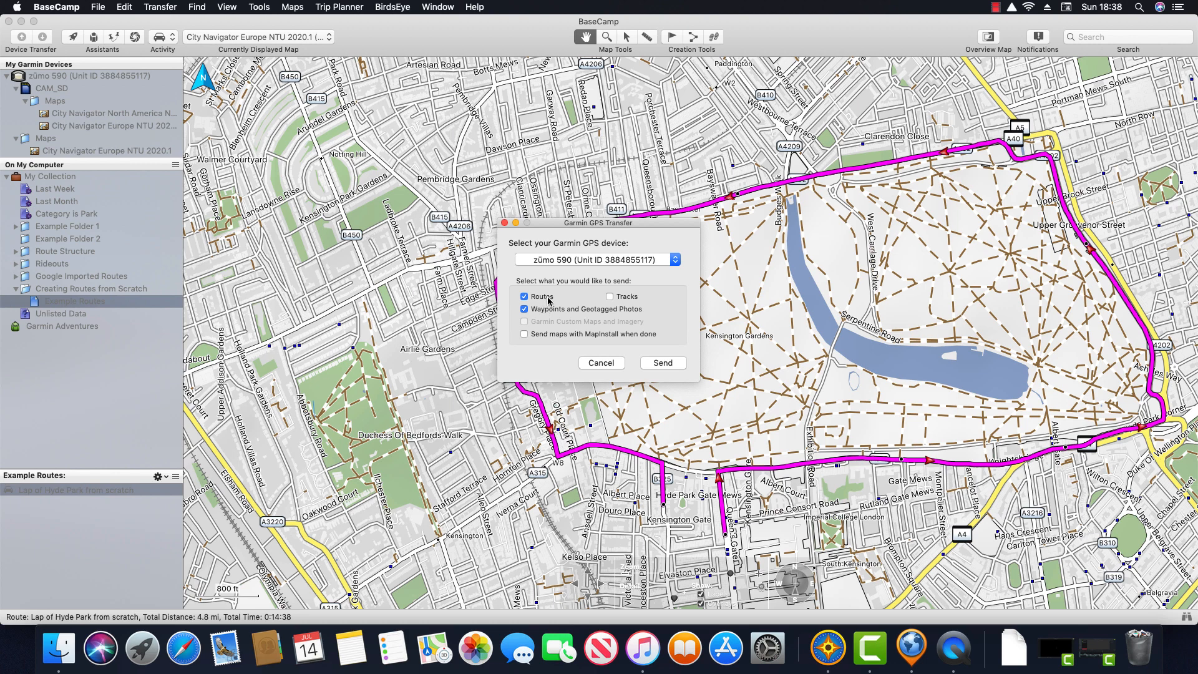
{"action": "left_click", "coordinate": [676, 363]}
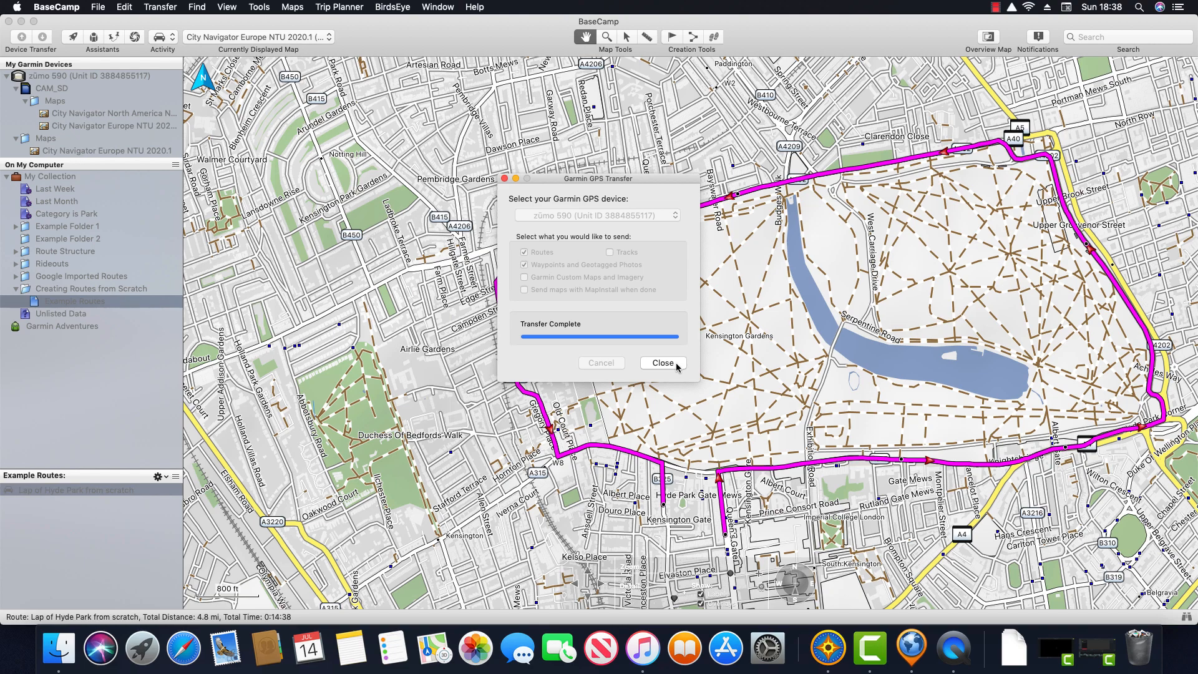
{"action": "left_click", "coordinate": [663, 363]}
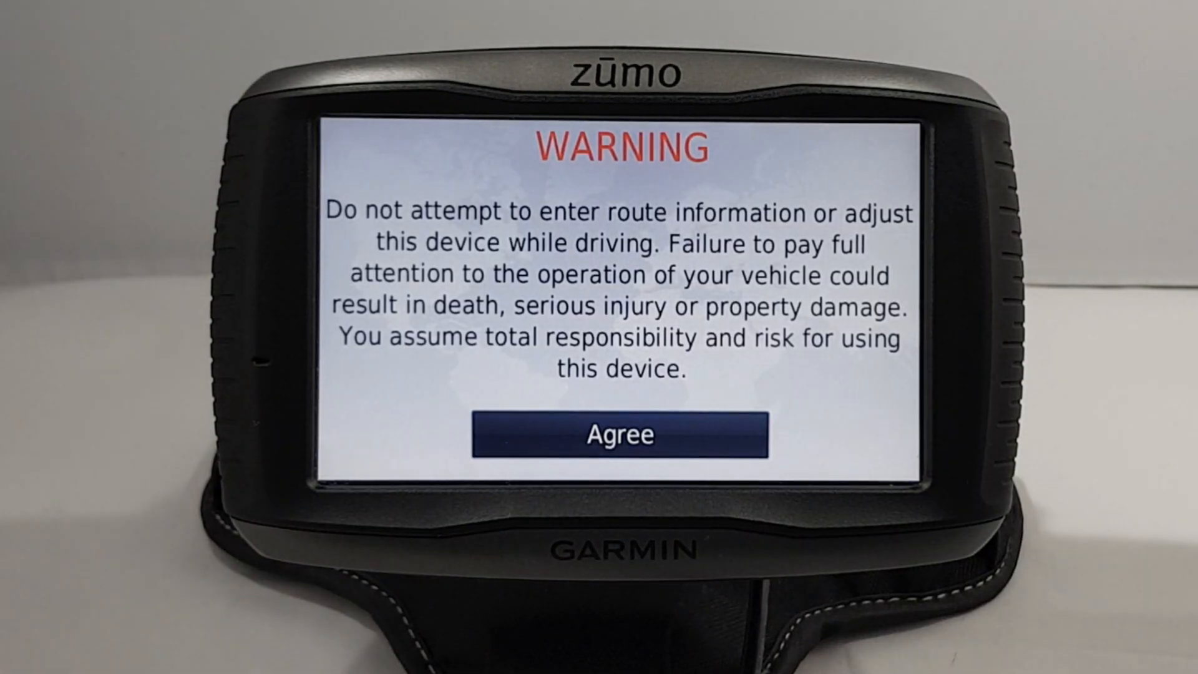
Step: Accept the safety warning and import Lap of Hyde Park from scratch into the trip planner
{"action": "left_click", "coordinate": [534, 442]}
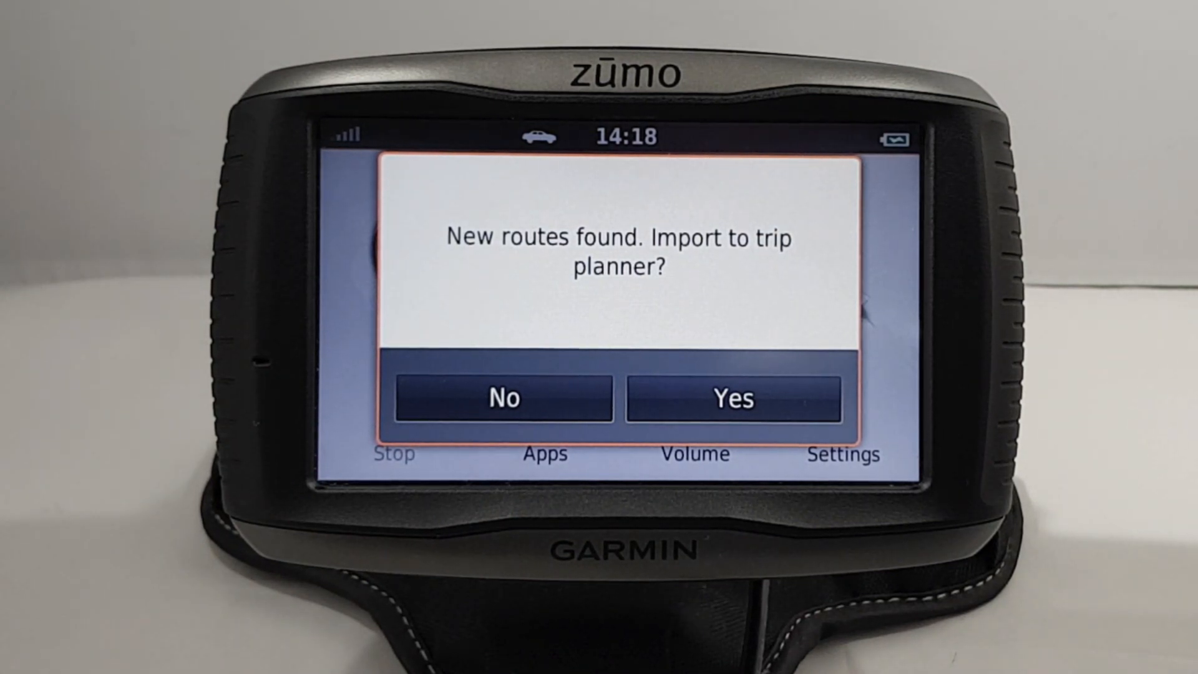
{"action": "left_click", "coordinate": [680, 398]}
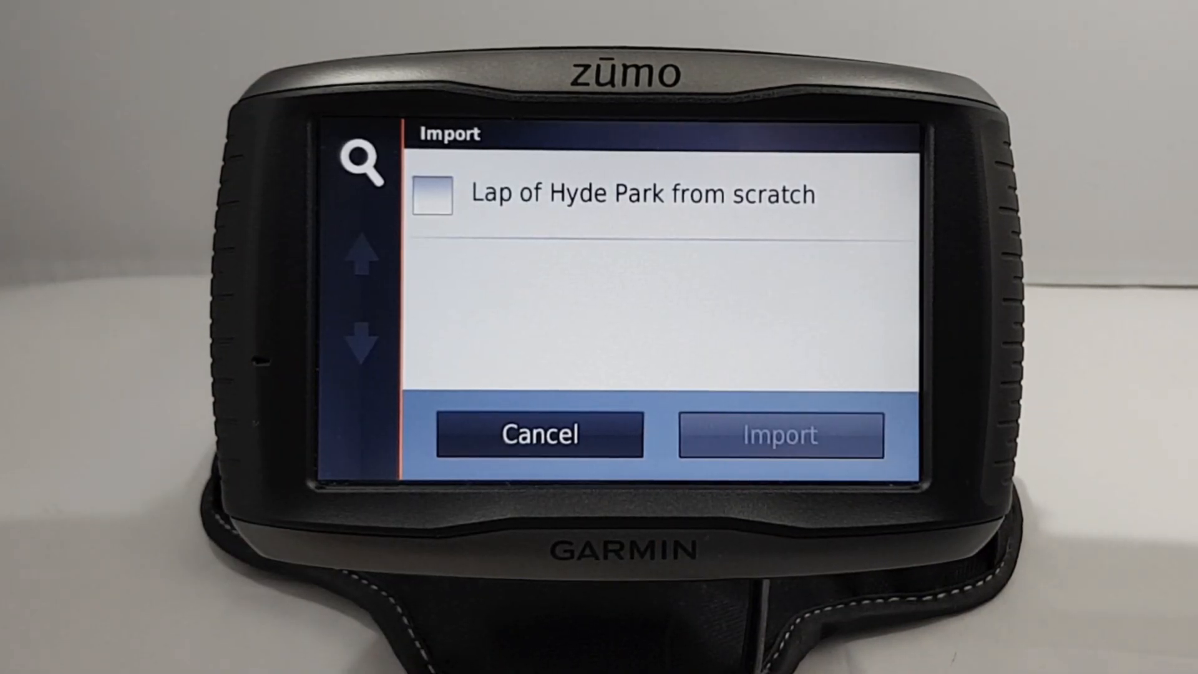
{"action": "left_click", "coordinate": [431, 195]}
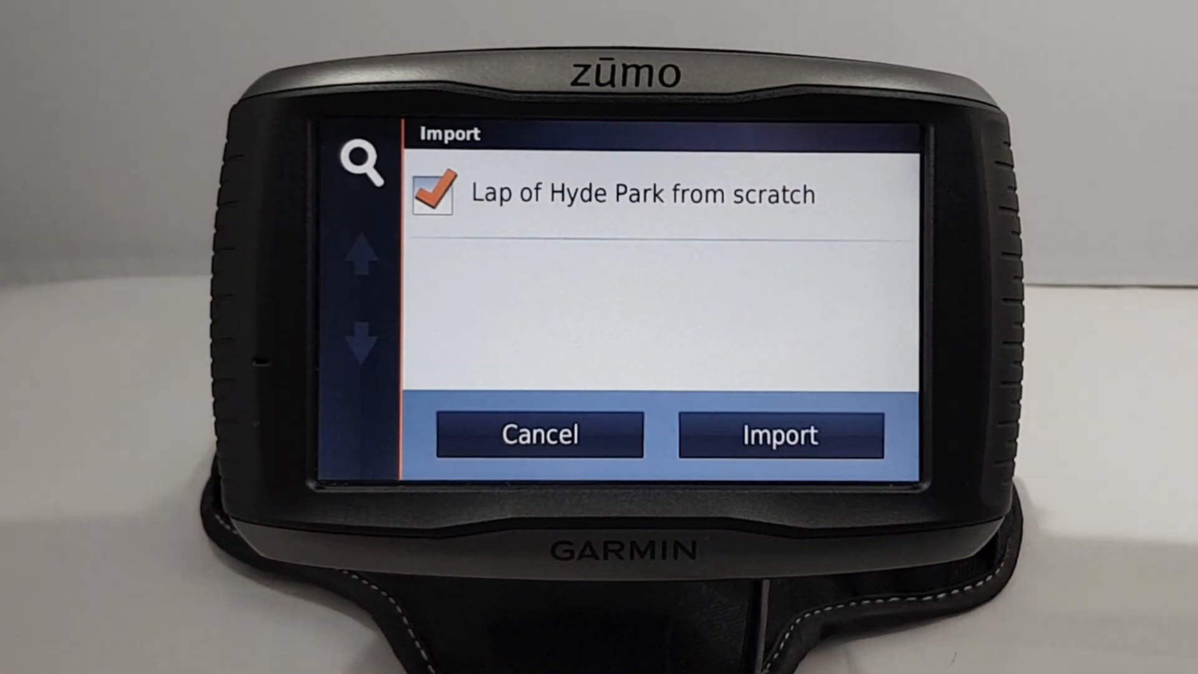
{"action": "left_click", "coordinate": [724, 433]}
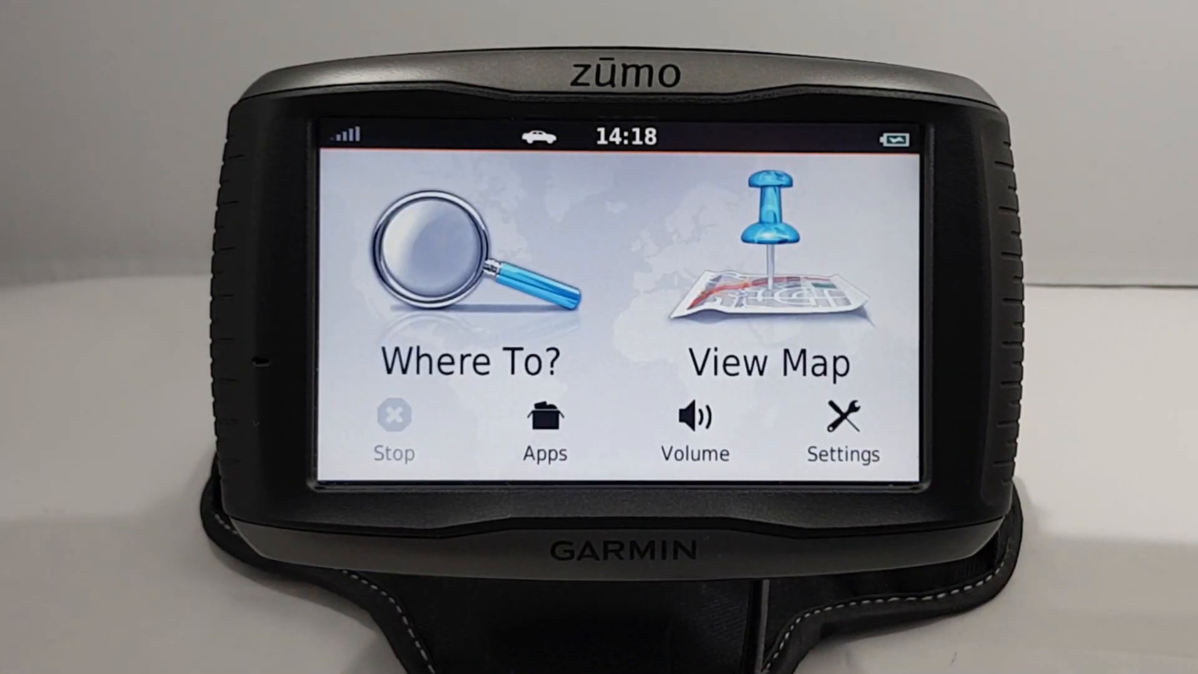
Step: Reopen the Trip Planner import list and tick Lap of Hyde Park from scratch
{"action": "left_click", "coordinate": [546, 430]}
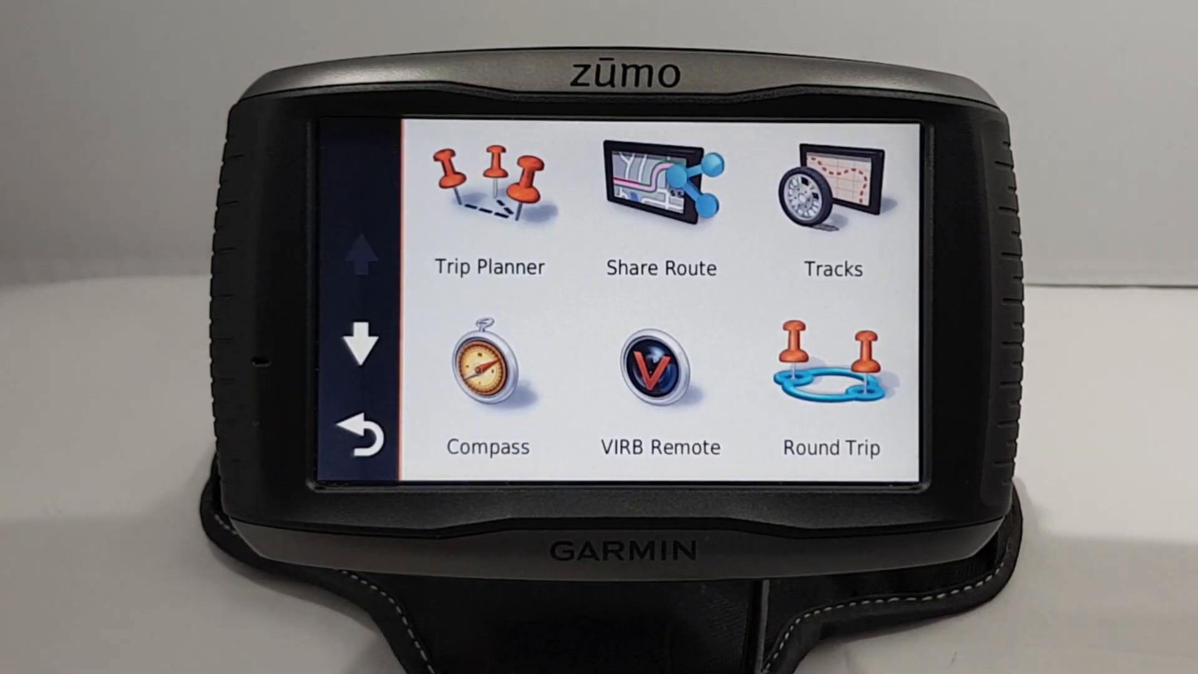
{"action": "left_click", "coordinate": [462, 237]}
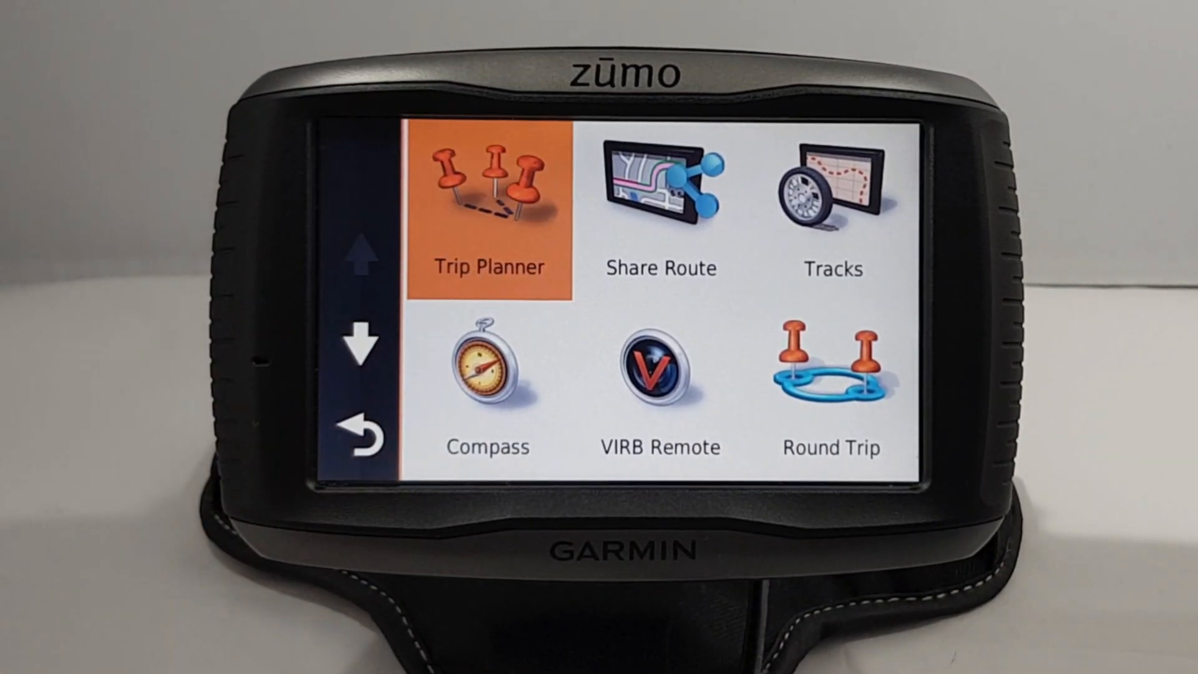
{"action": "left_click", "coordinate": [362, 162]}
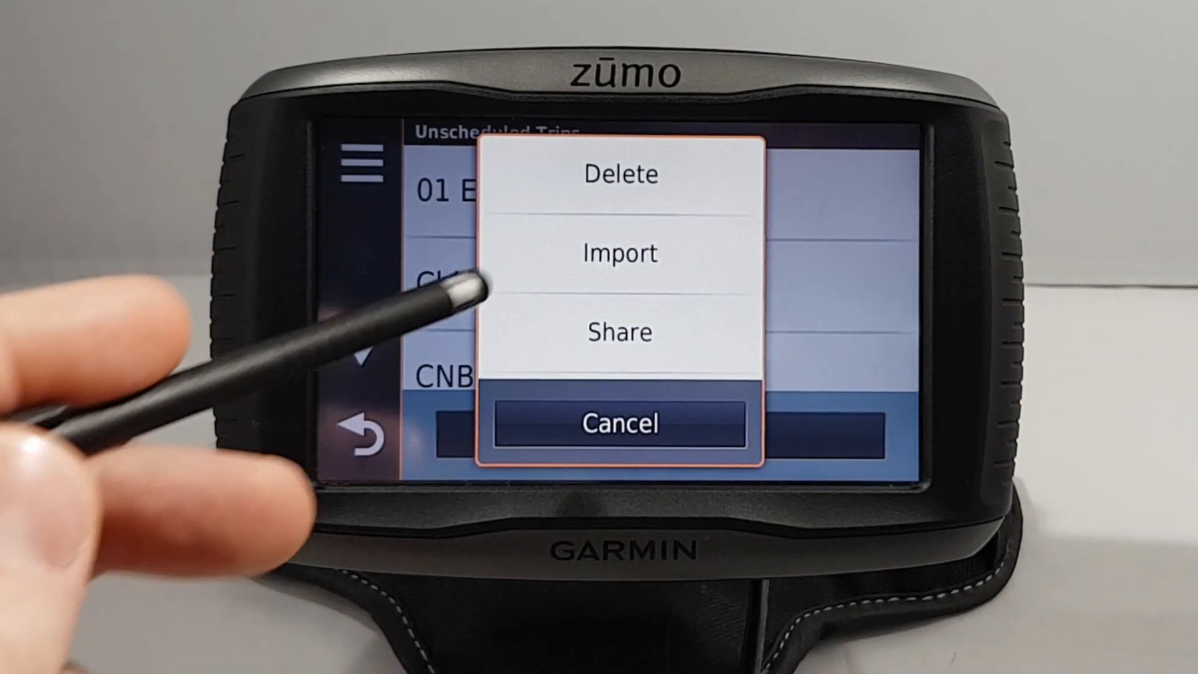
{"action": "left_click", "coordinate": [484, 257]}
{"action": "left_click", "coordinate": [448, 186]}
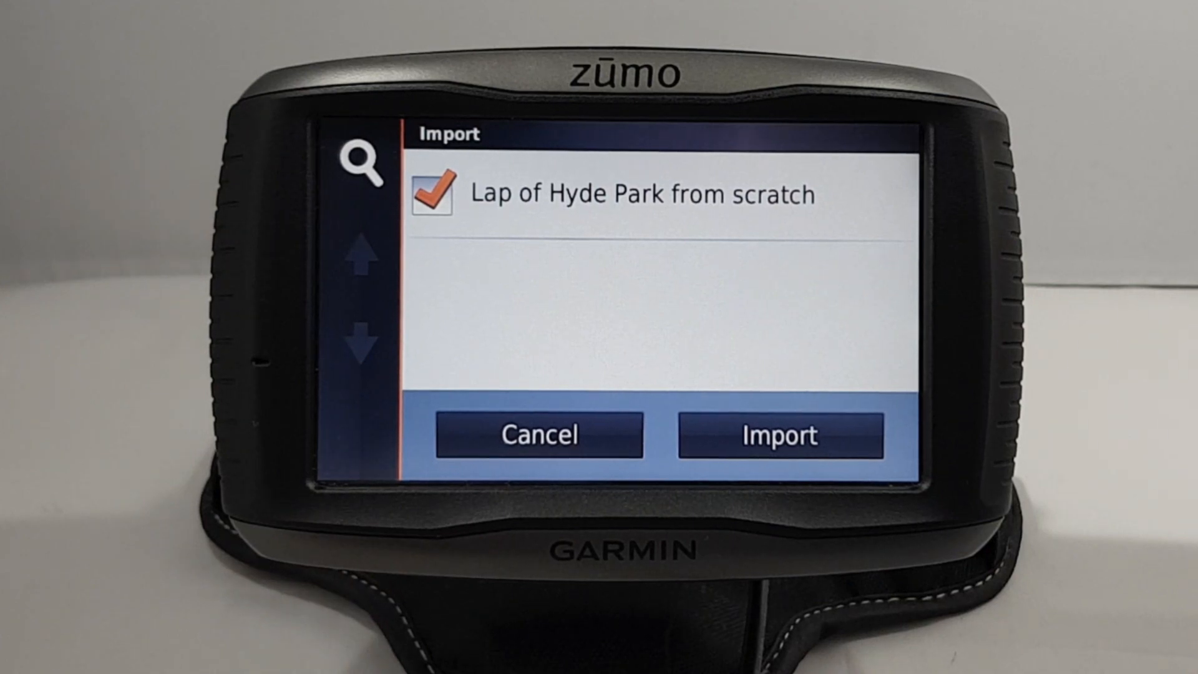
Step: Cancel the import and return to the Trip Planner's saved trips list
{"action": "left_click", "coordinate": [493, 430]}
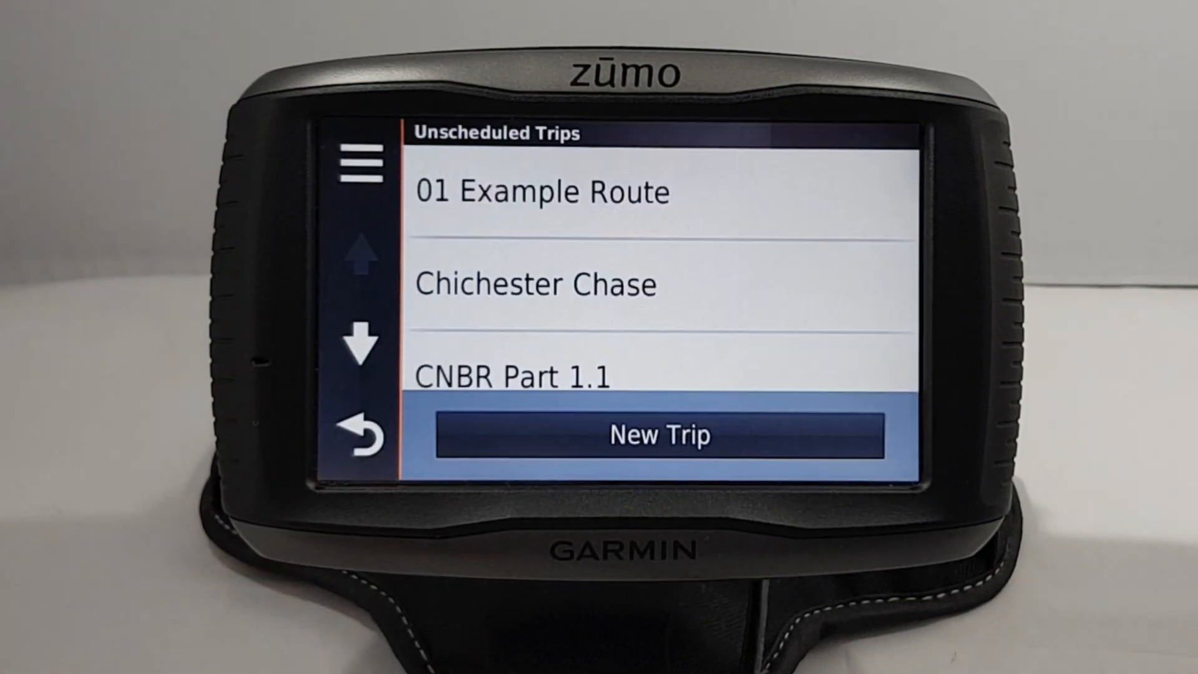
{"action": "left_click", "coordinate": [365, 436]}
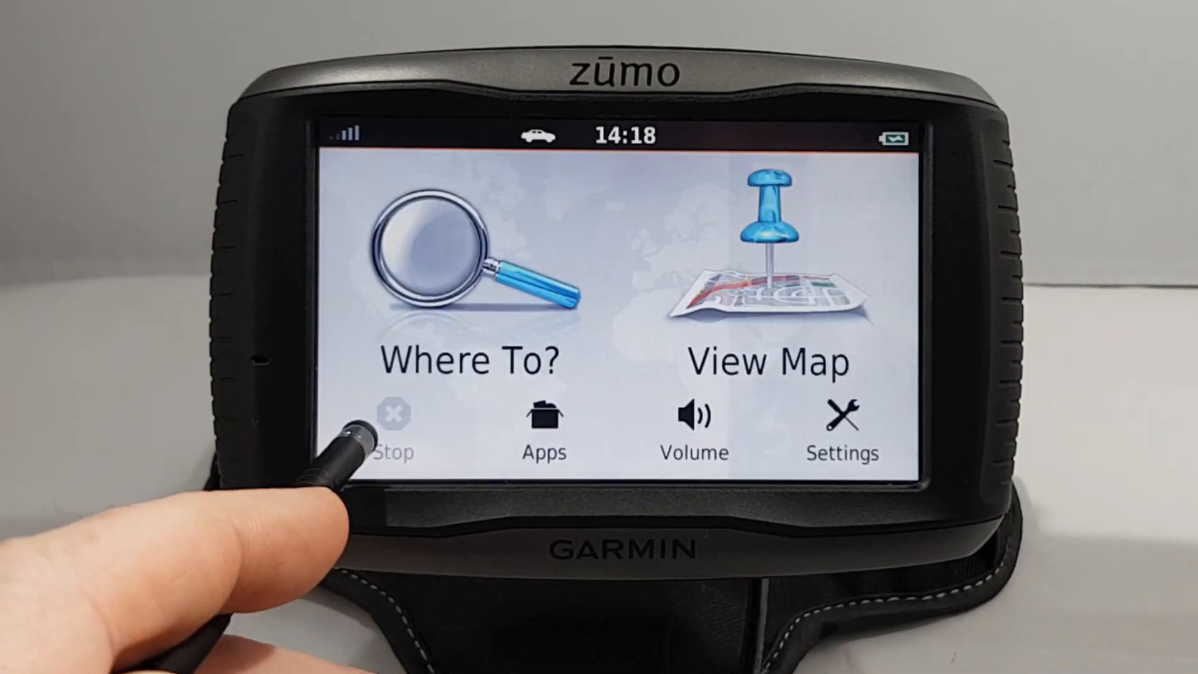
{"action": "left_click", "coordinate": [545, 431]}
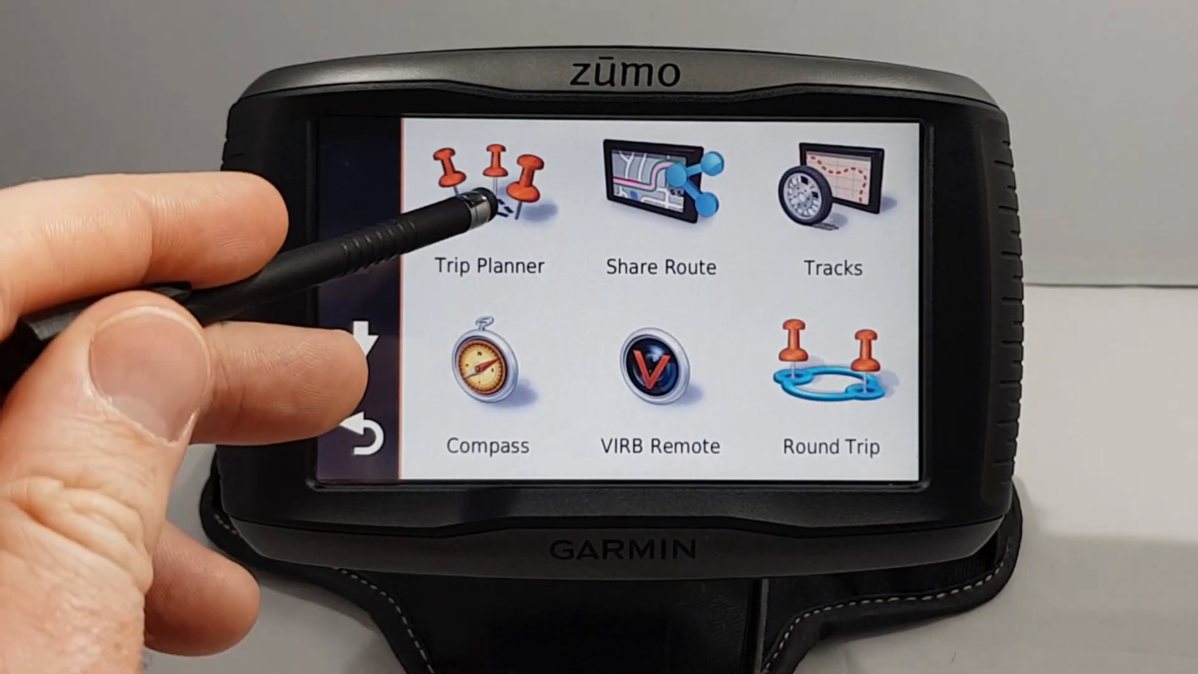
{"action": "left_click", "coordinate": [484, 198]}
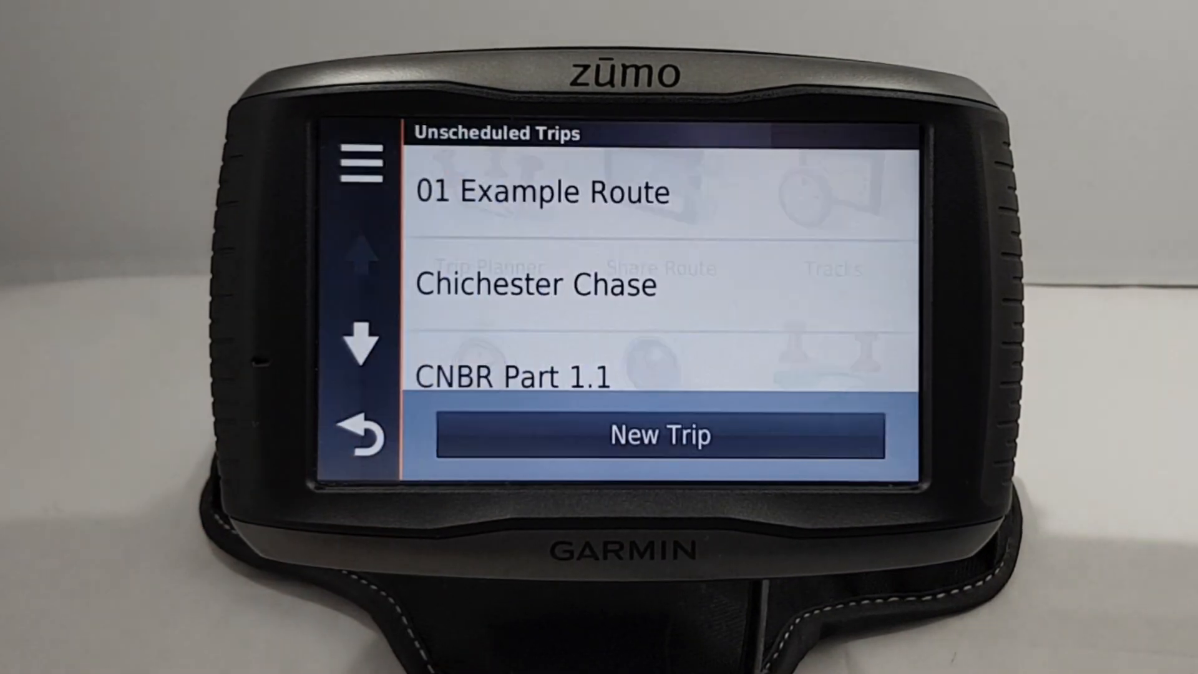
Step: Page down to Lap of Hyde Park from scratch and open it: 4.9 mi, 15 min
{"action": "left_click", "coordinate": [349, 342]}
{"action": "left_click", "coordinate": [350, 342]}
{"action": "left_click", "coordinate": [349, 342]}
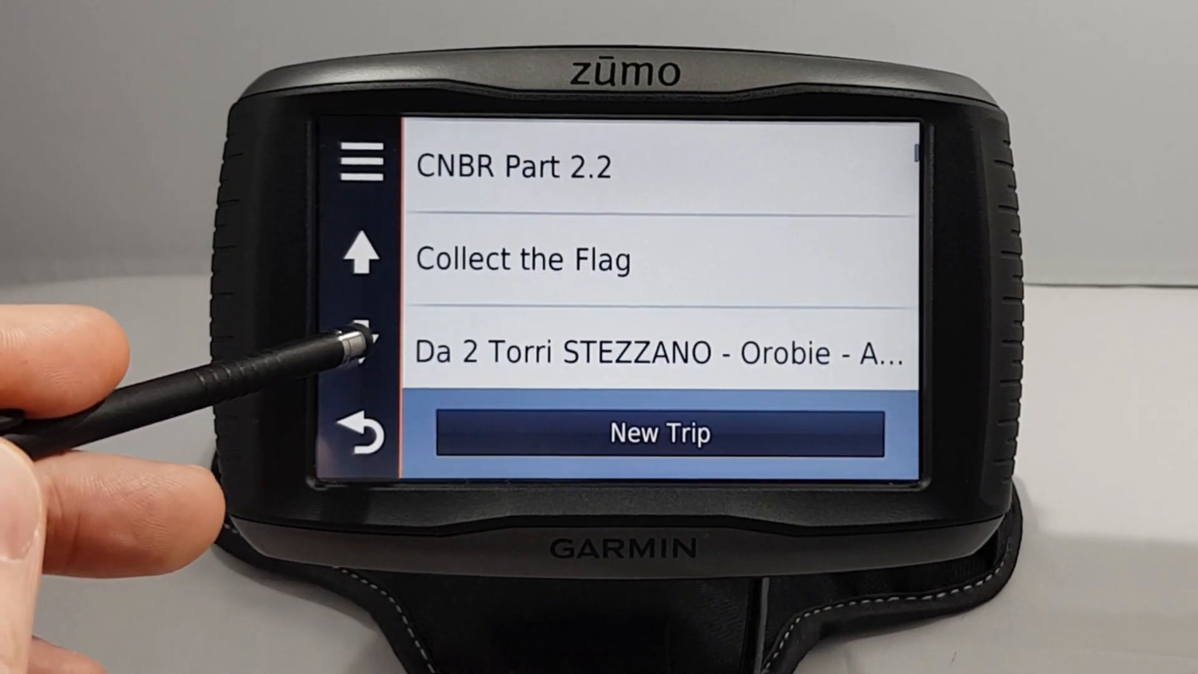
{"action": "left_click", "coordinate": [350, 342]}
{"action": "left_click", "coordinate": [350, 342]}
{"action": "left_click", "coordinate": [337, 343]}
{"action": "left_click", "coordinate": [319, 340]}
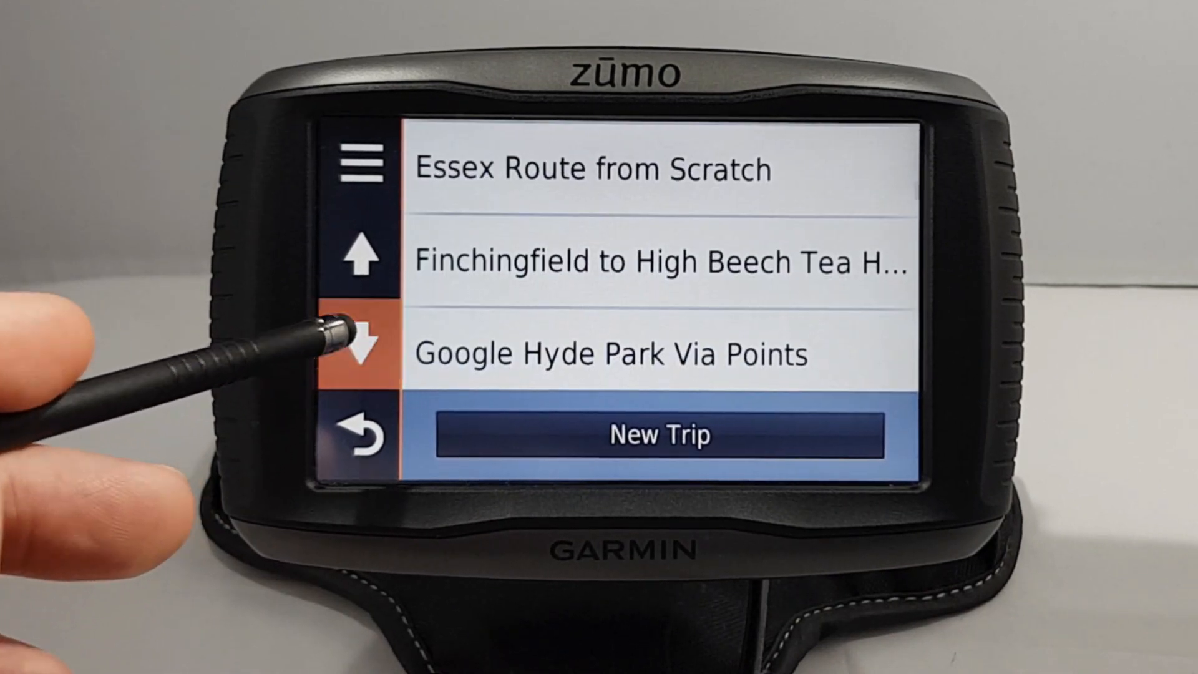
{"action": "left_click", "coordinate": [359, 342]}
{"action": "left_click", "coordinate": [359, 342]}
{"action": "left_click", "coordinate": [358, 342]}
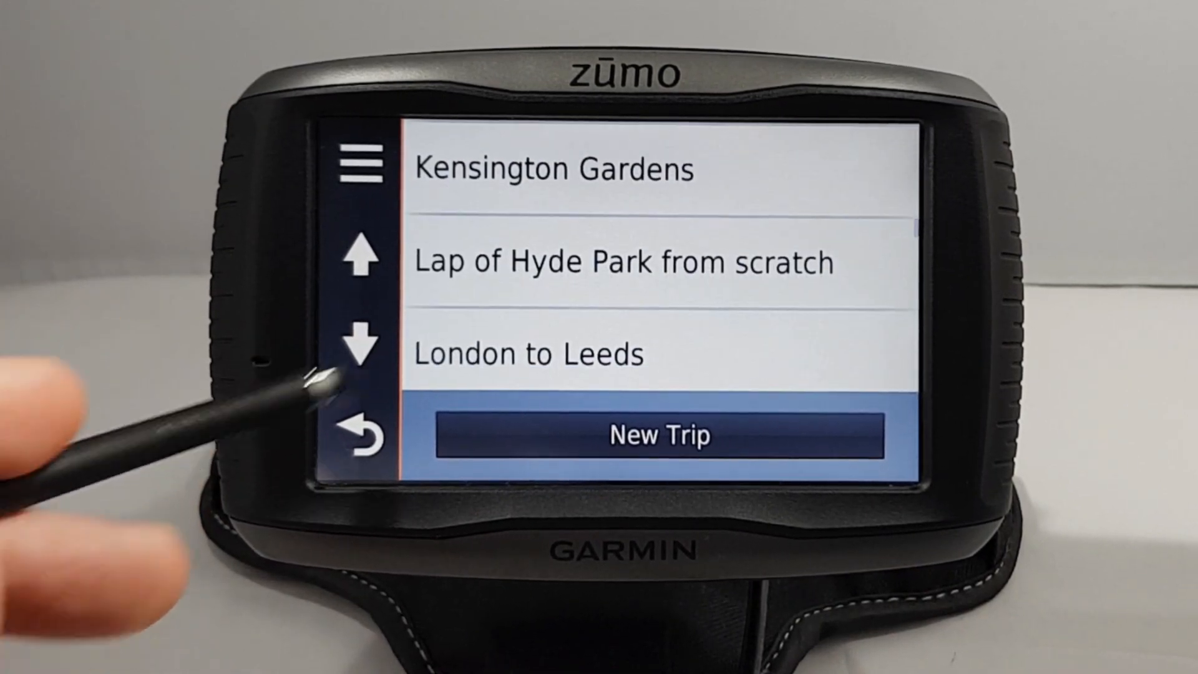
{"action": "left_click", "coordinate": [528, 262]}
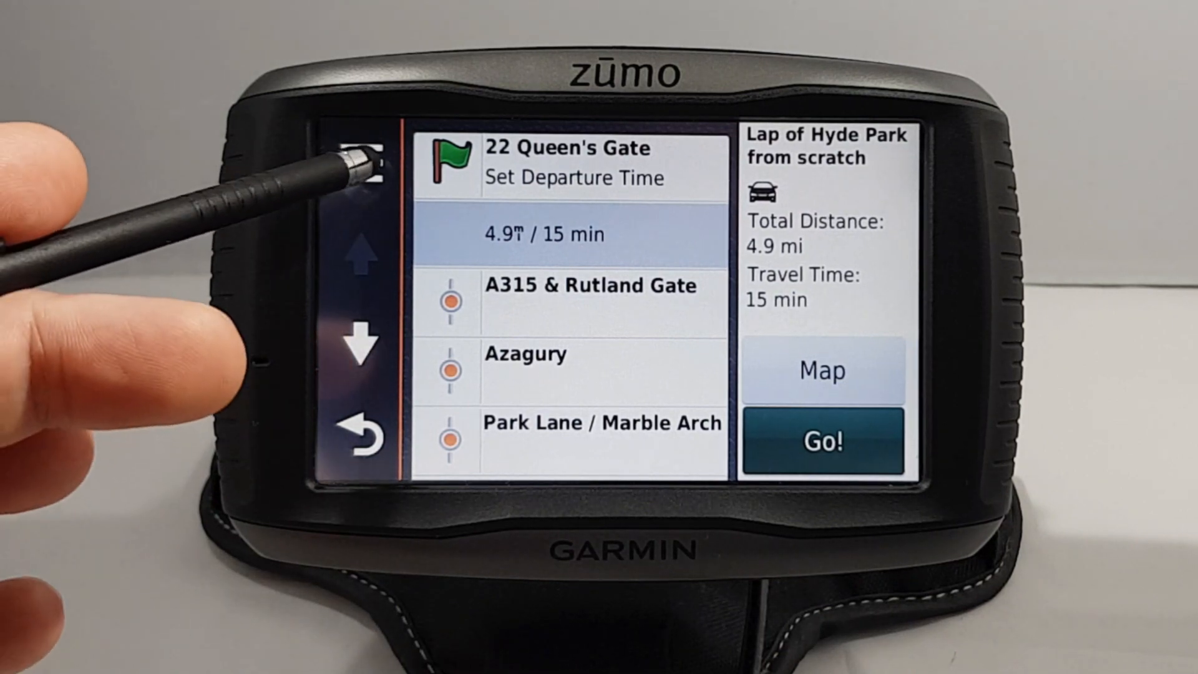
Step: Confirm the trip keeps Car mode and Faster Time, then view the Hyde Park loop on the map
{"action": "left_click", "coordinate": [361, 164]}
{"action": "left_click", "coordinate": [361, 343]}
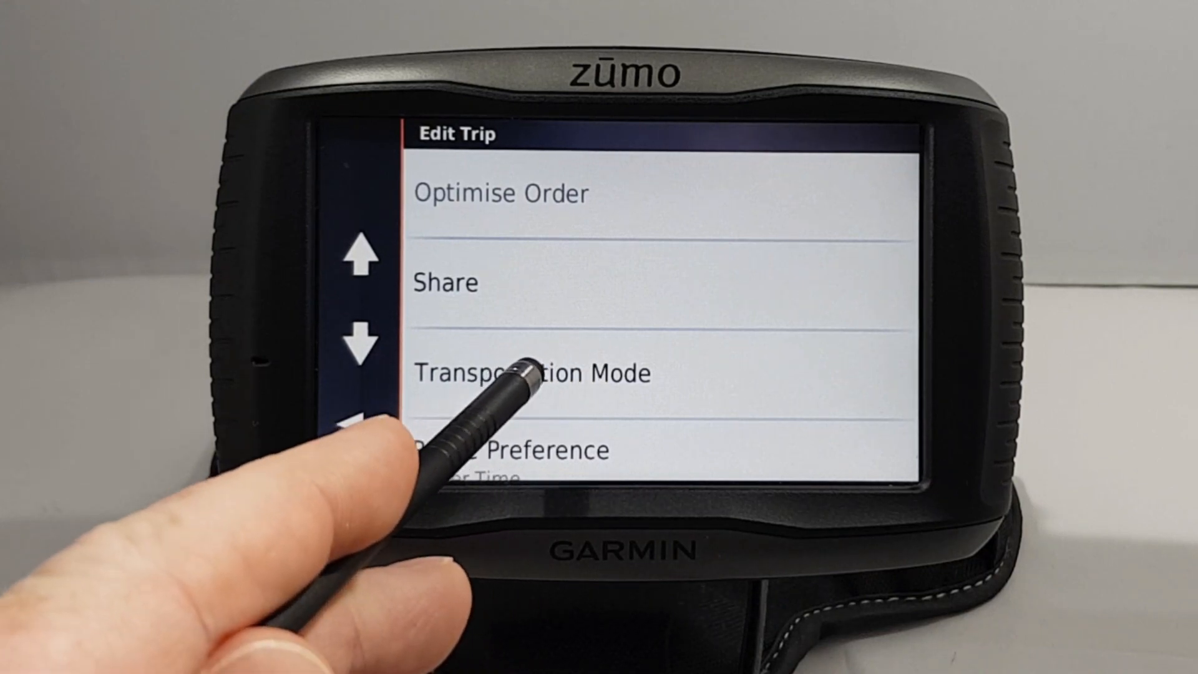
{"action": "left_click", "coordinate": [512, 368]}
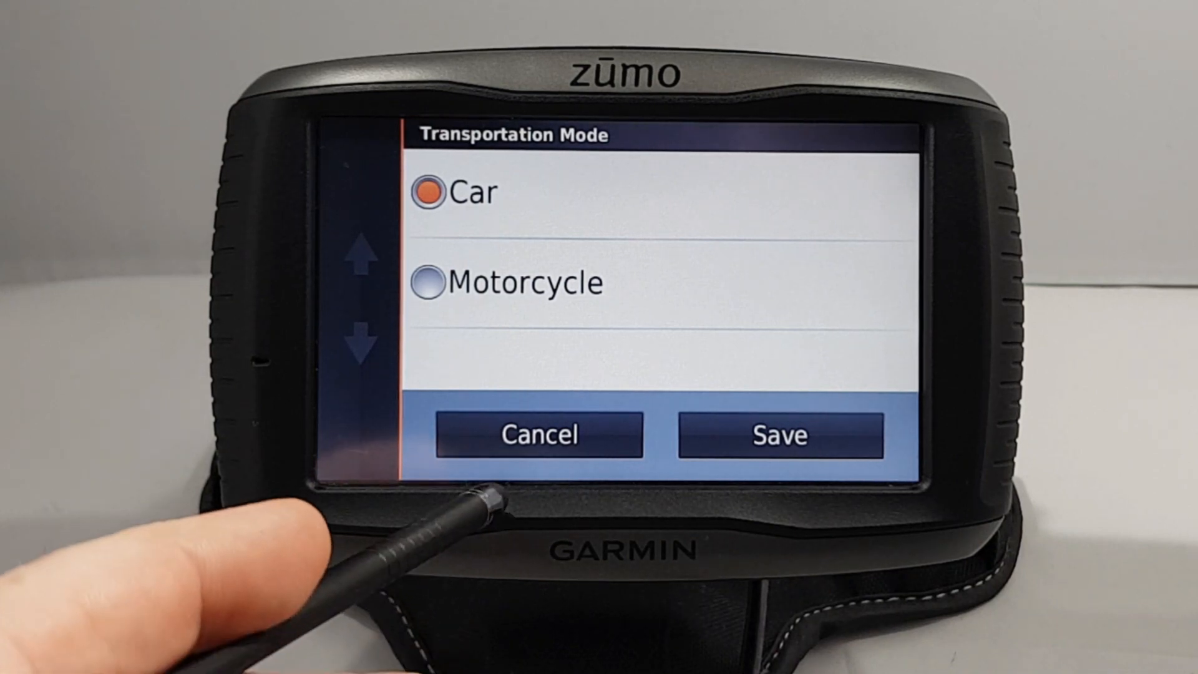
{"action": "left_click", "coordinate": [500, 430]}
{"action": "left_click", "coordinate": [366, 344]}
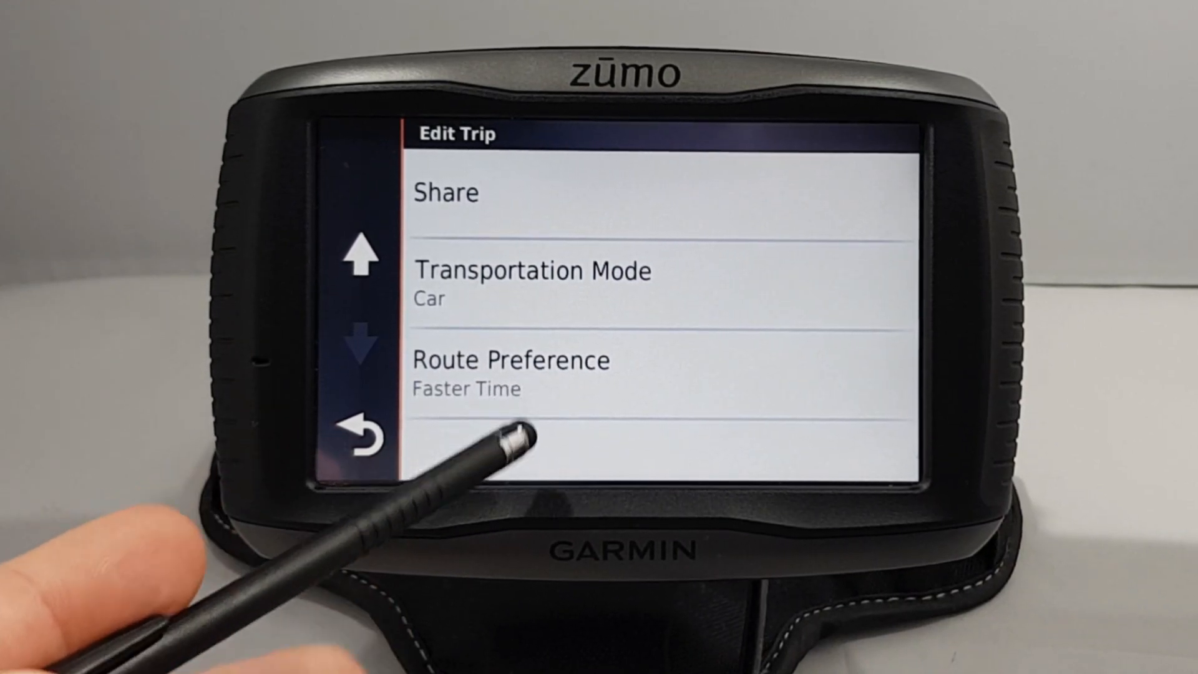
{"action": "left_click", "coordinate": [522, 368]}
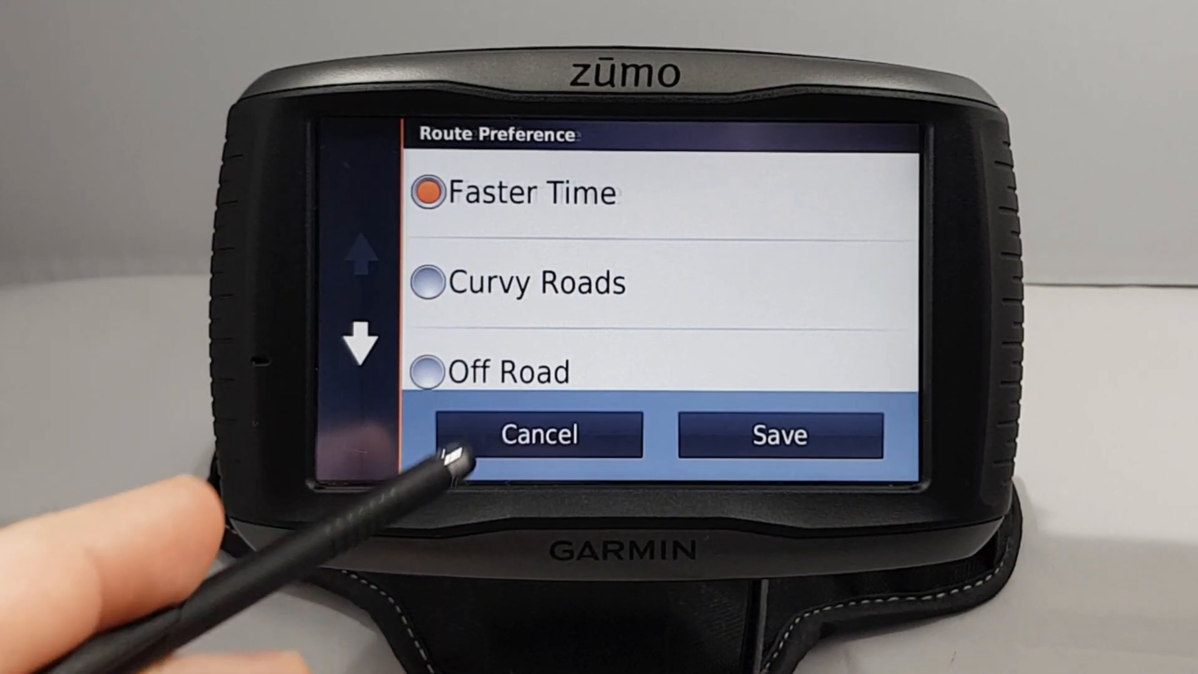
{"action": "left_click", "coordinate": [450, 452]}
{"action": "left_click", "coordinate": [359, 436]}
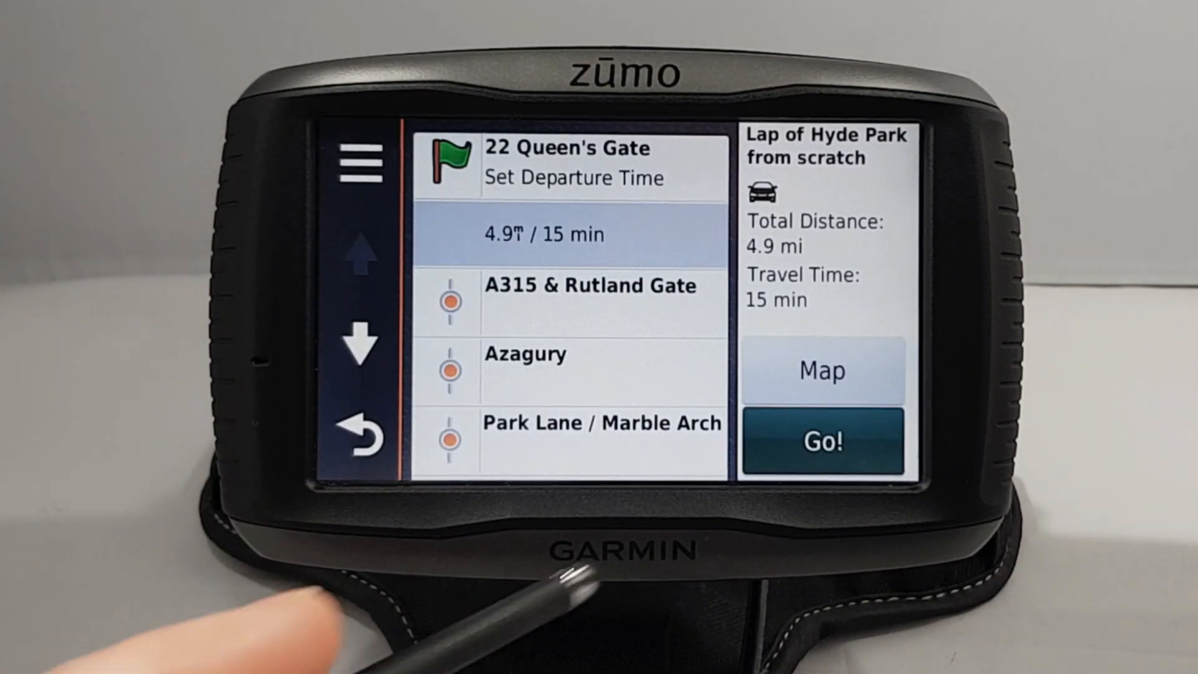
{"action": "left_click", "coordinate": [789, 367]}
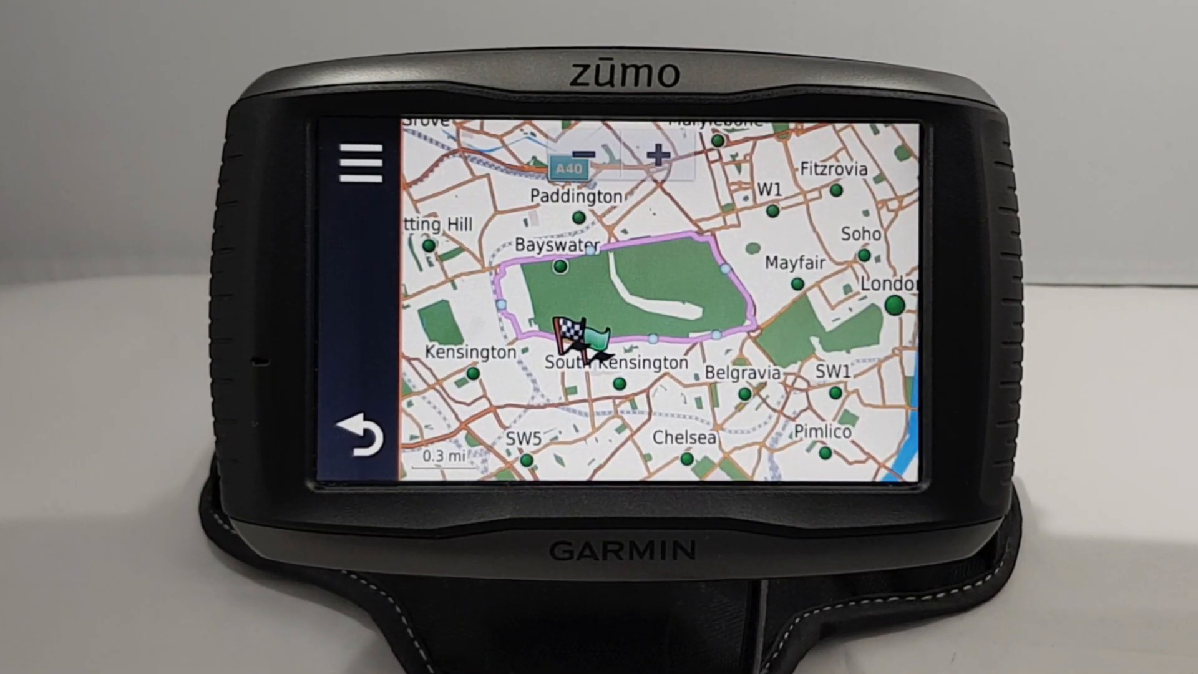
Step: Zoom in on Hyde Park, tilt to 3-D, zoom out twice, then return to the stop list
{"action": "left_click", "coordinate": [658, 154]}
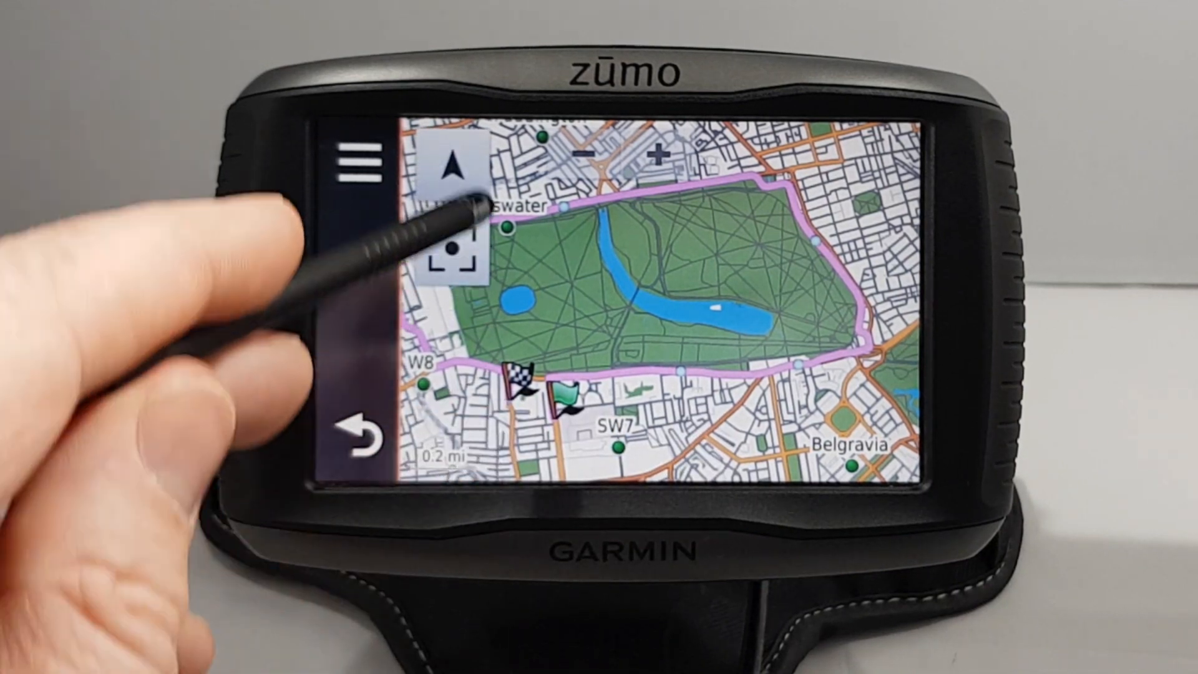
{"action": "left_click", "coordinate": [453, 165]}
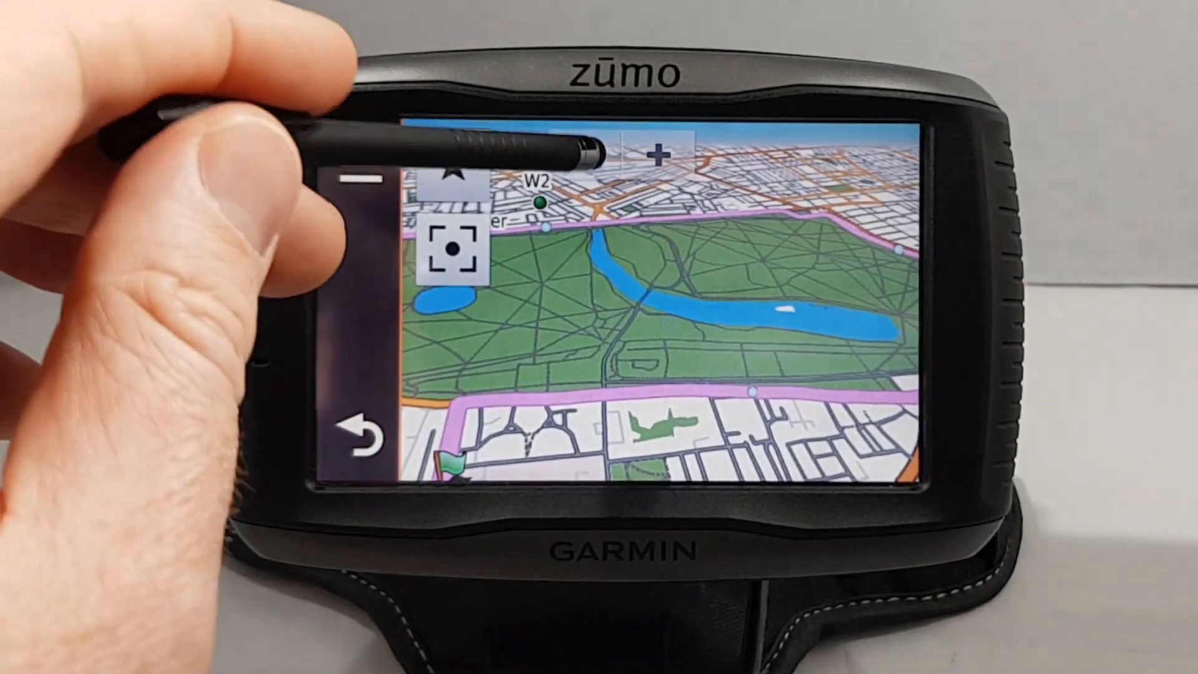
{"action": "left_click", "coordinate": [584, 154]}
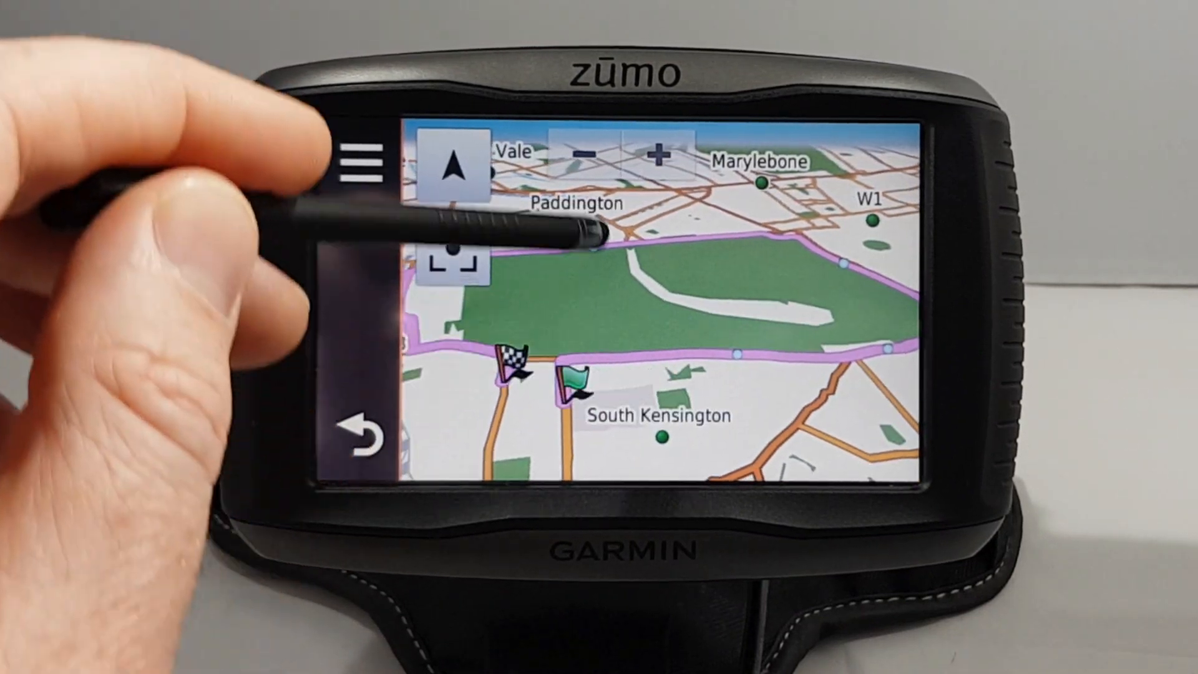
{"action": "left_click", "coordinate": [584, 153]}
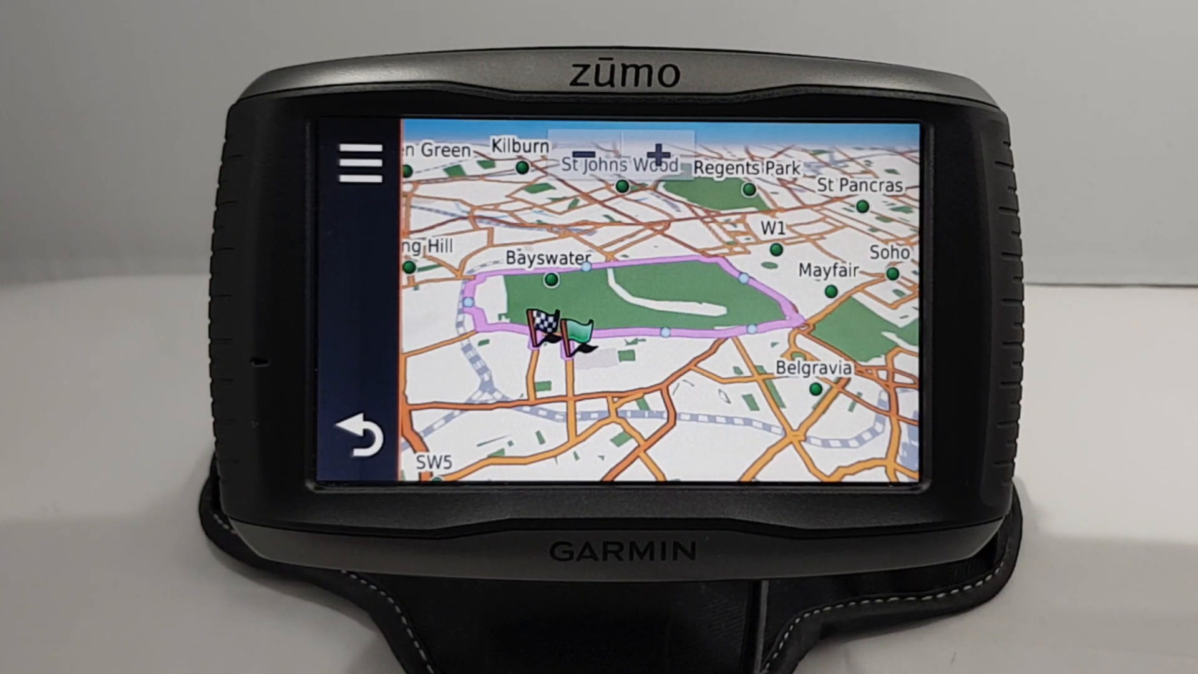
{"action": "left_click", "coordinate": [358, 436]}
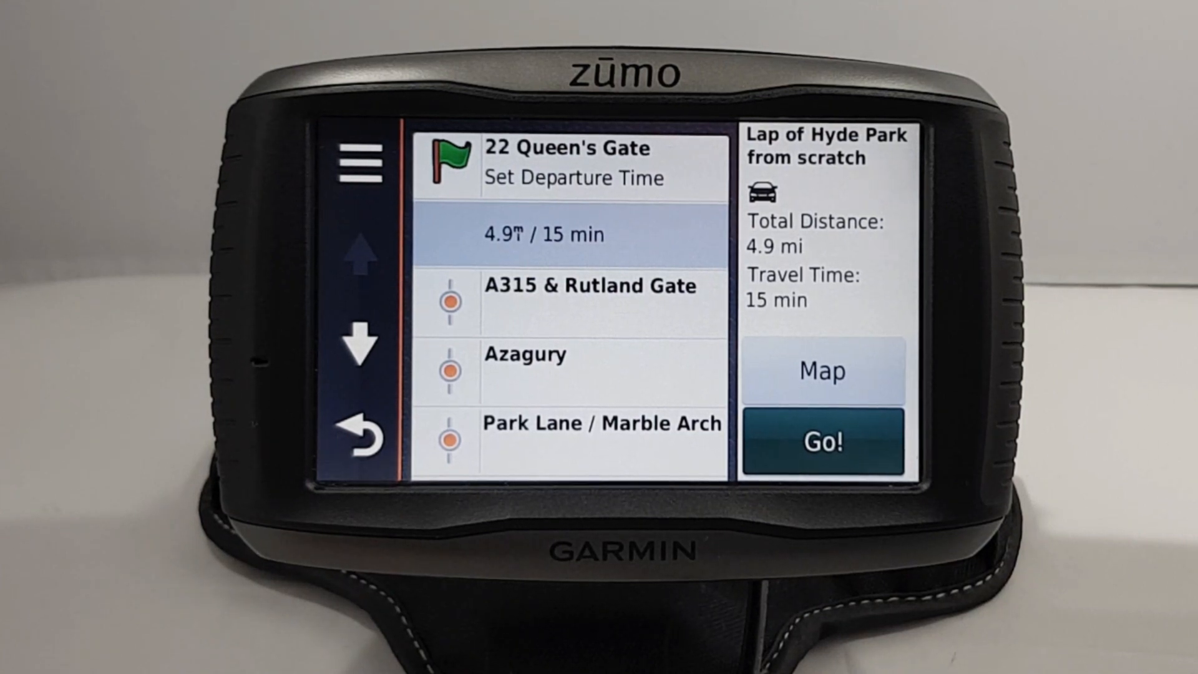
Step: Tick GPS Simulator under Settings > Navigation, acknowledge it, and return to the main menu
{"action": "left_click", "coordinate": [362, 440]}
{"action": "left_click", "coordinate": [360, 448]}
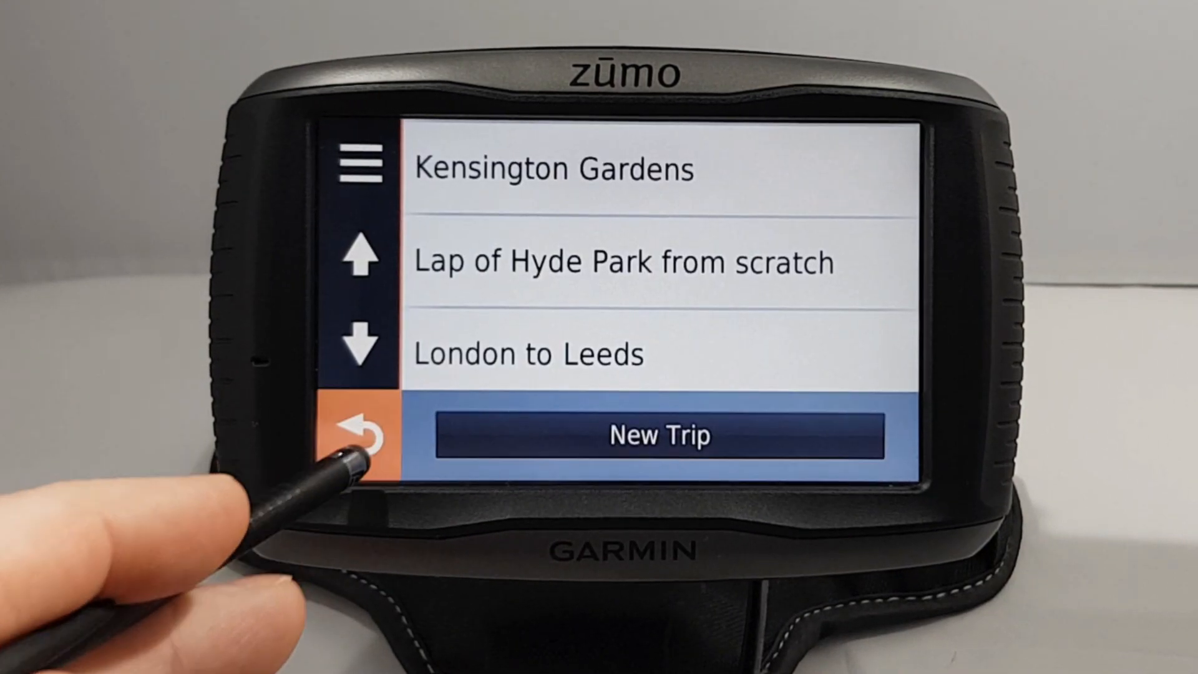
{"action": "left_click", "coordinate": [359, 440]}
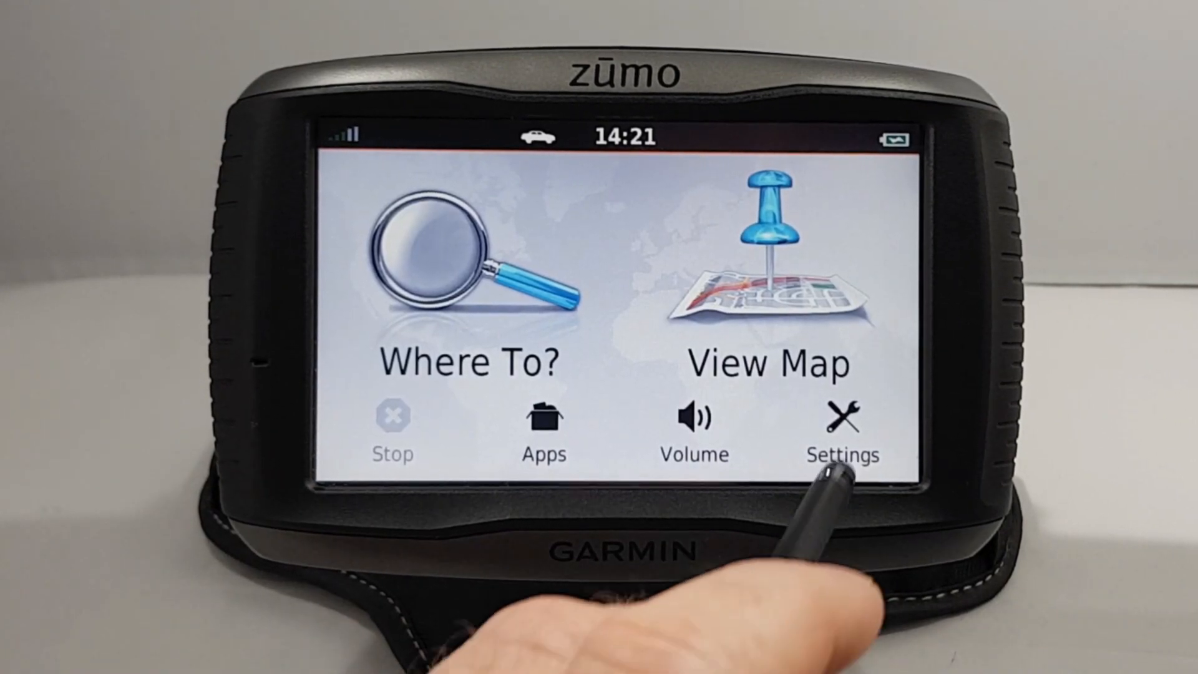
{"action": "left_click", "coordinate": [787, 455]}
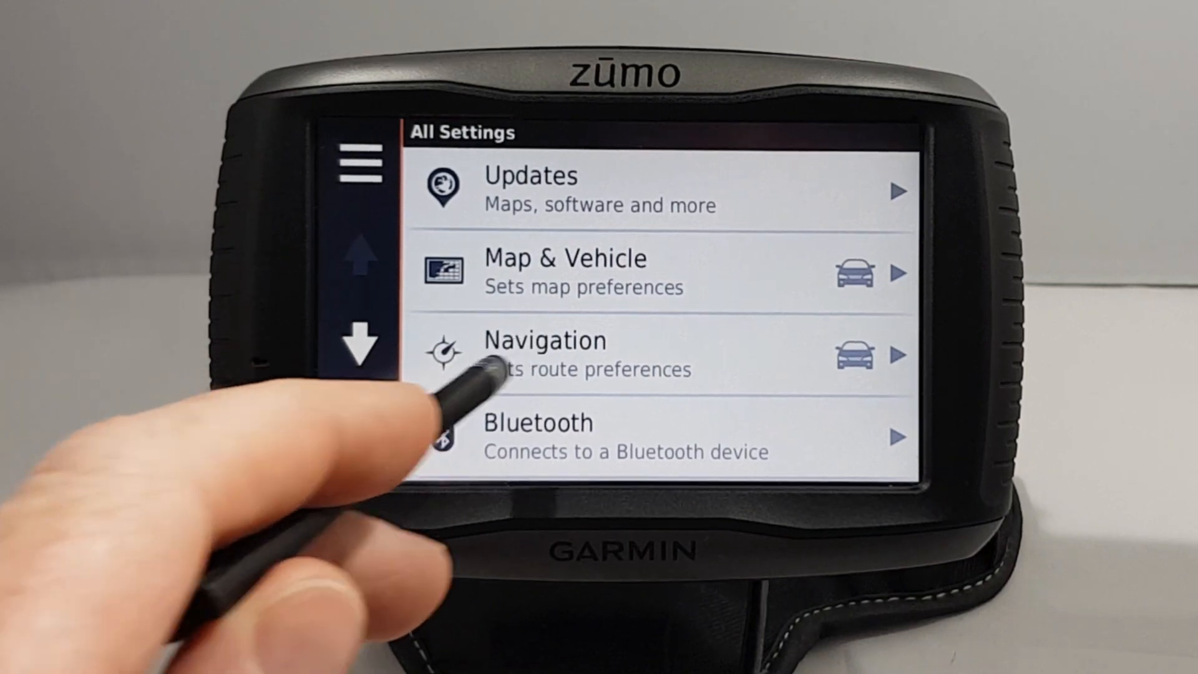
{"action": "left_click", "coordinate": [437, 353]}
{"action": "left_click", "coordinate": [359, 340]}
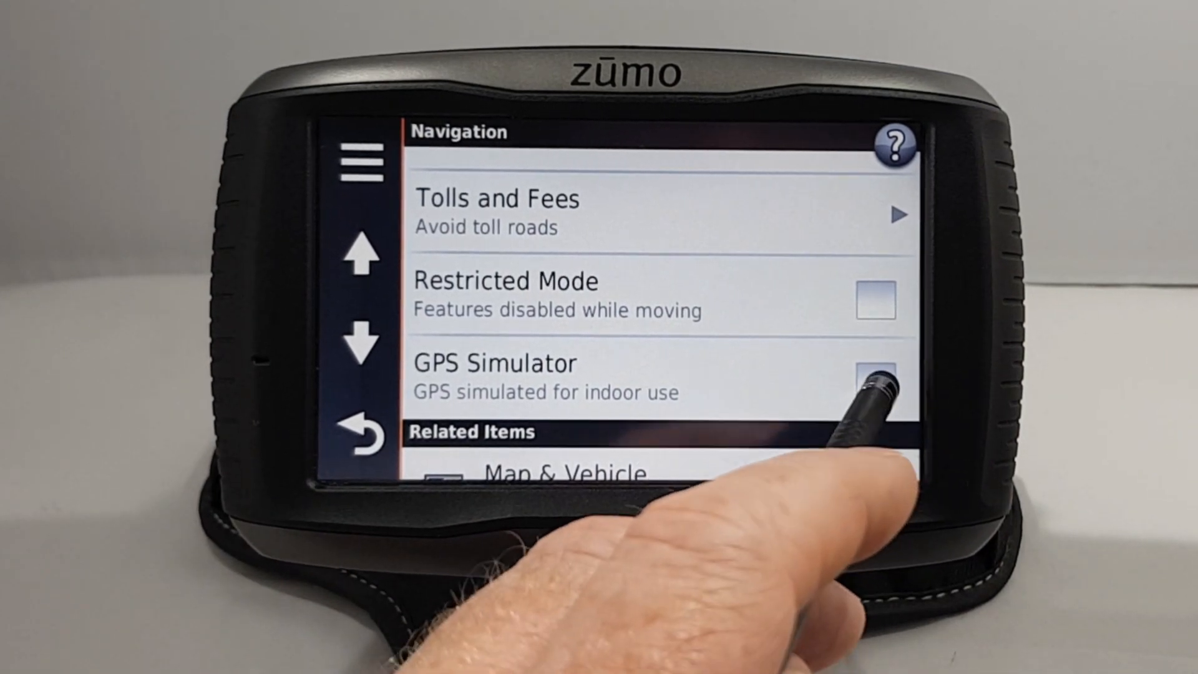
{"action": "left_click", "coordinate": [875, 381]}
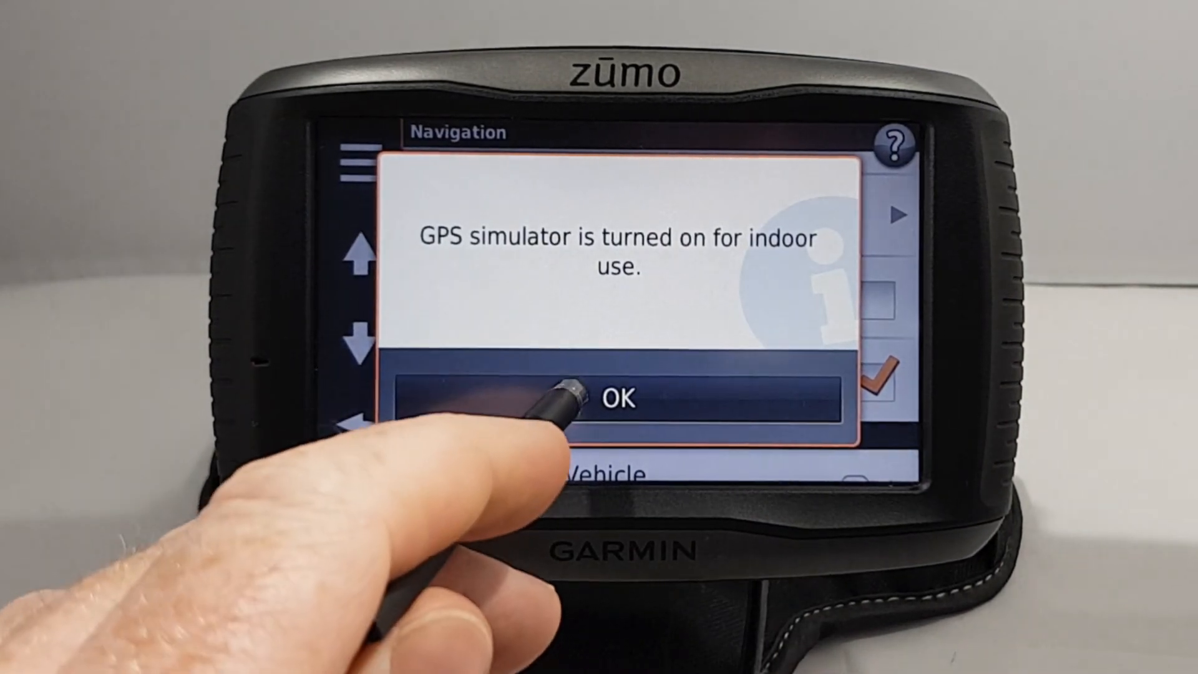
{"action": "left_click", "coordinate": [572, 401]}
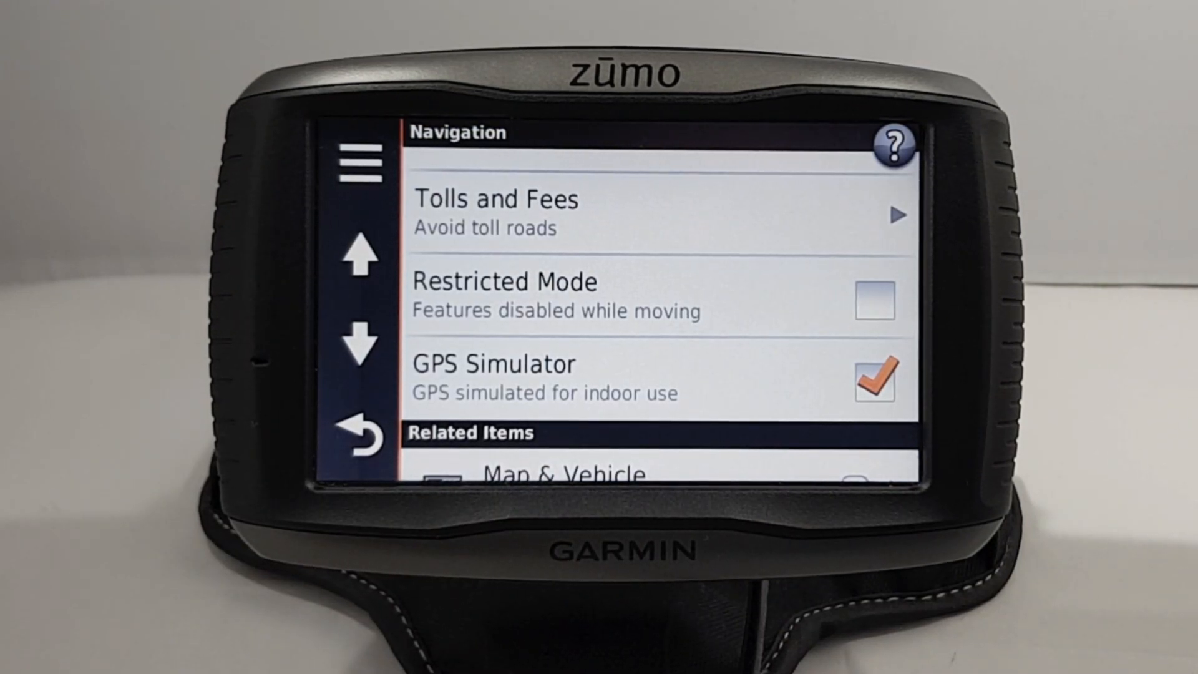
{"action": "left_click", "coordinate": [357, 436]}
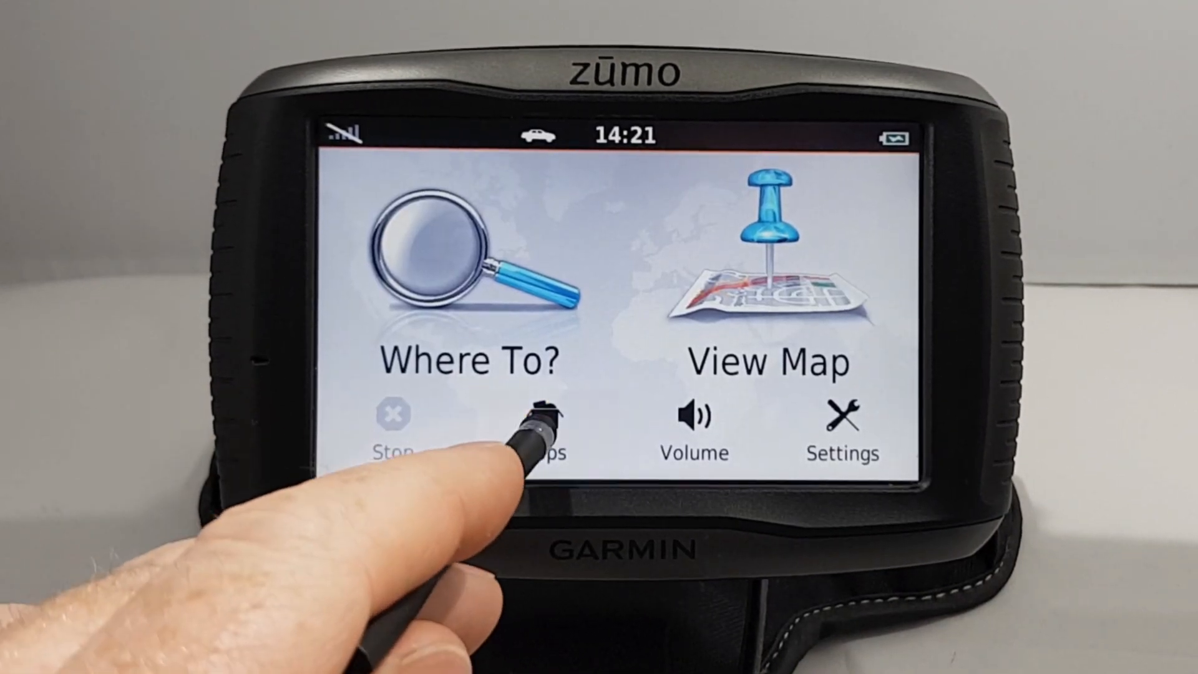
Step: Open the saved trip 'Lap of Hyde Park from scratch' and start navigating it
{"action": "left_click", "coordinate": [543, 422]}
{"action": "left_click", "coordinate": [472, 203]}
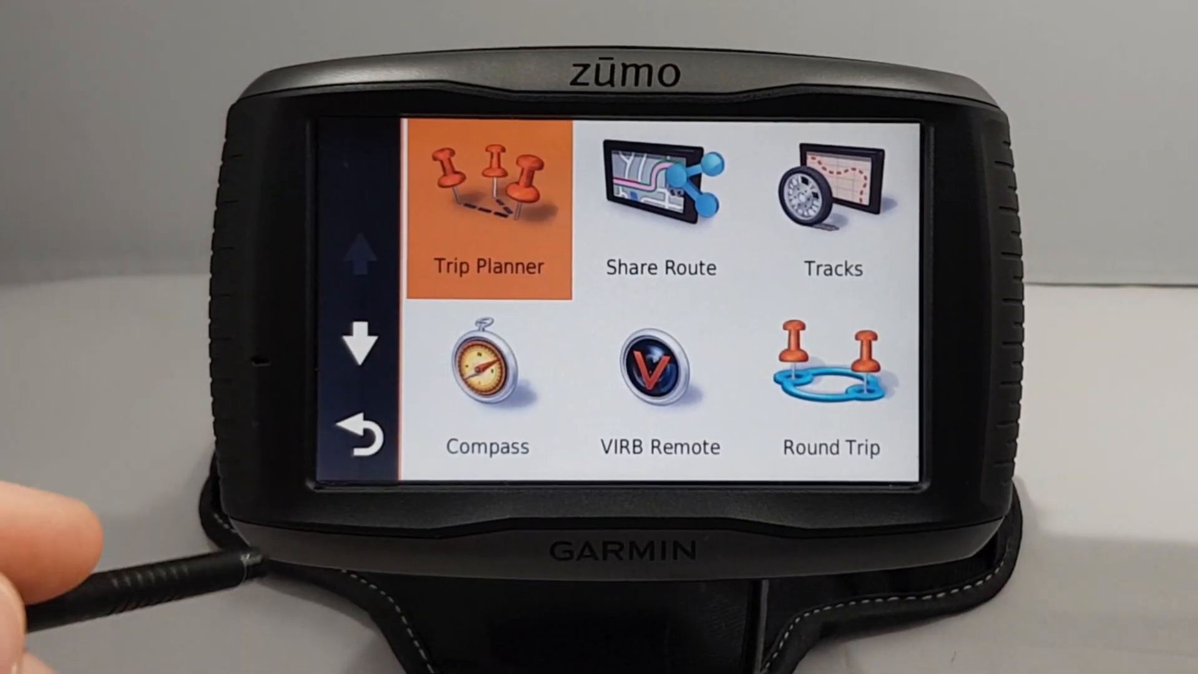
{"action": "left_click", "coordinate": [357, 346]}
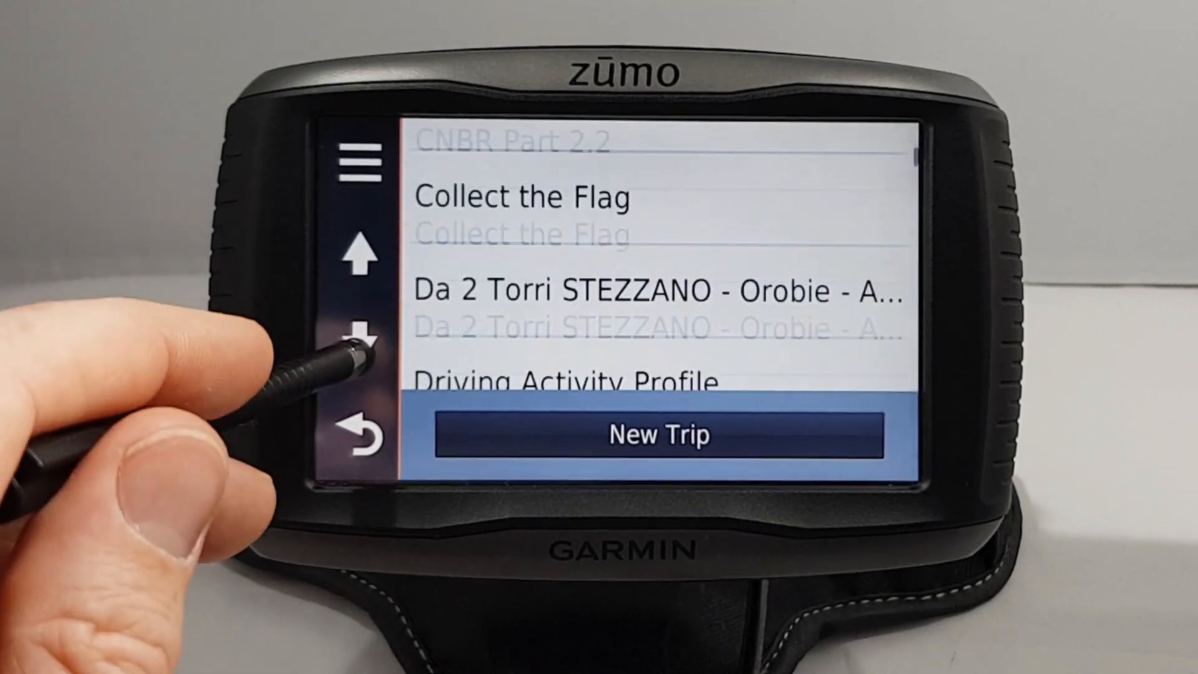
{"action": "left_click", "coordinate": [357, 347]}
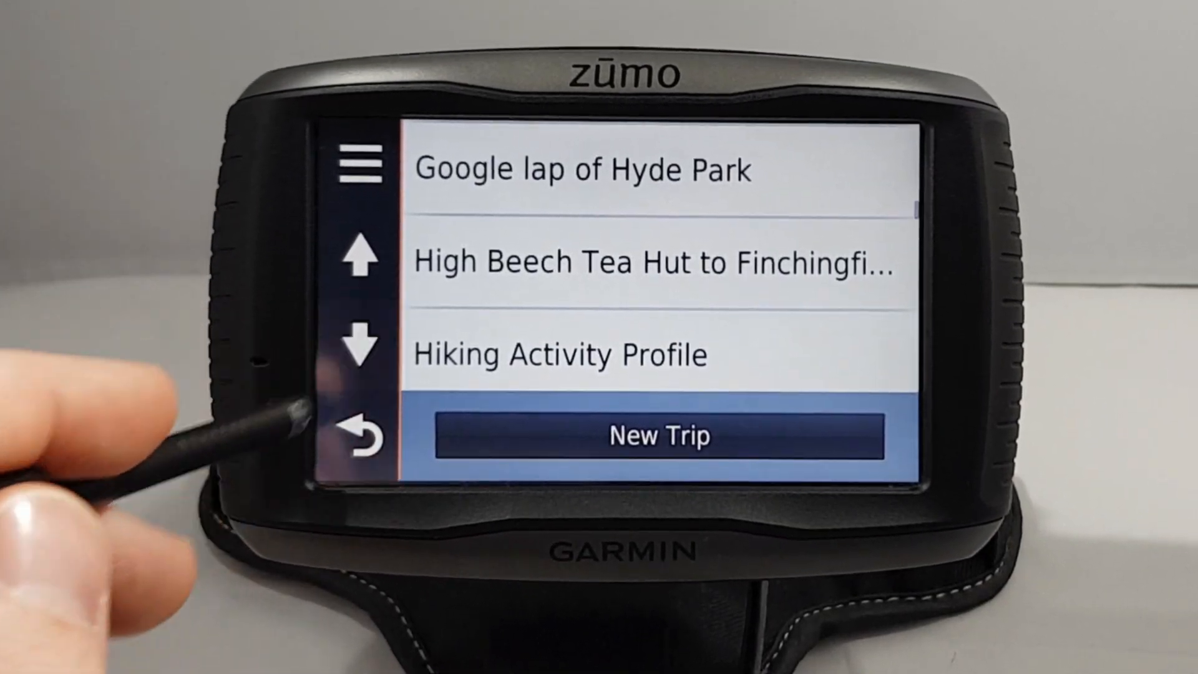
{"action": "left_click", "coordinate": [357, 343]}
{"action": "left_click", "coordinate": [535, 255]}
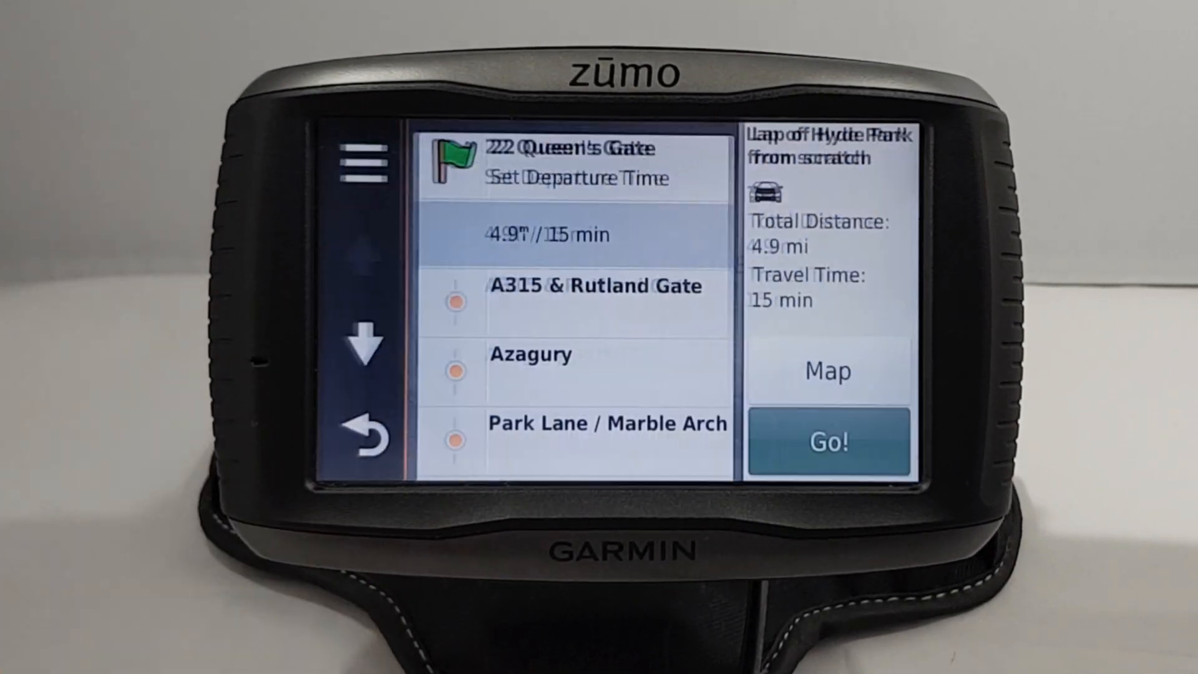
{"action": "left_click", "coordinate": [817, 446]}
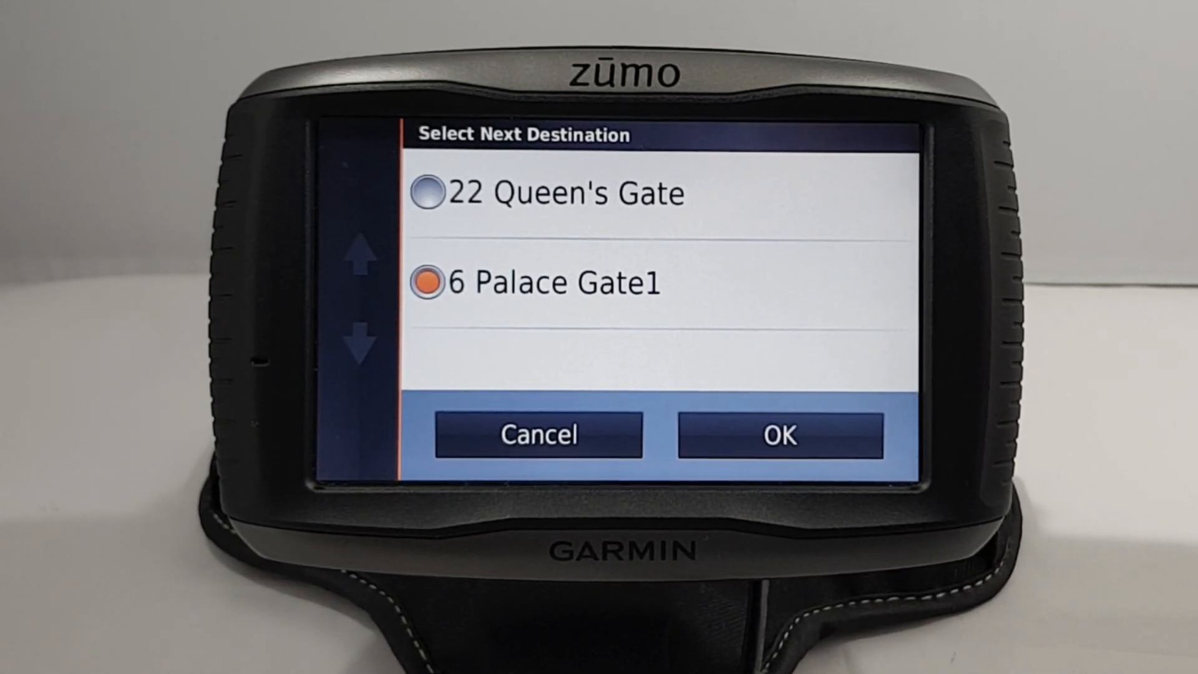
{"action": "left_click", "coordinate": [429, 192]}
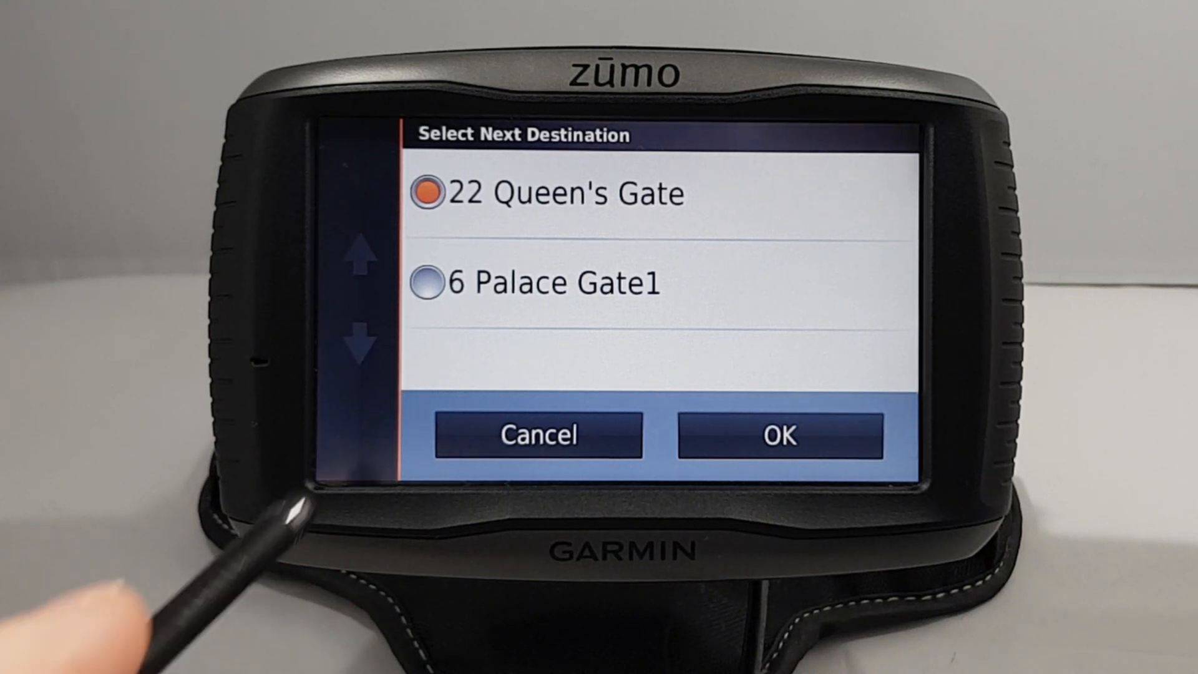
{"action": "left_click", "coordinate": [432, 280]}
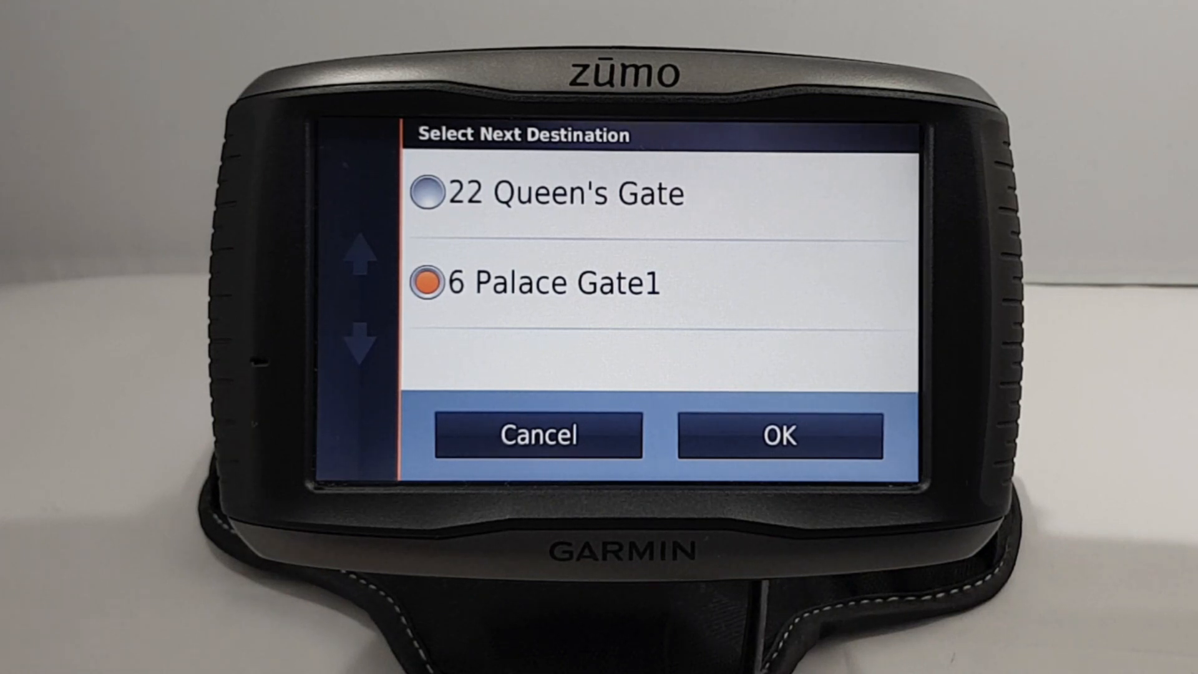
{"action": "left_click", "coordinate": [428, 187]}
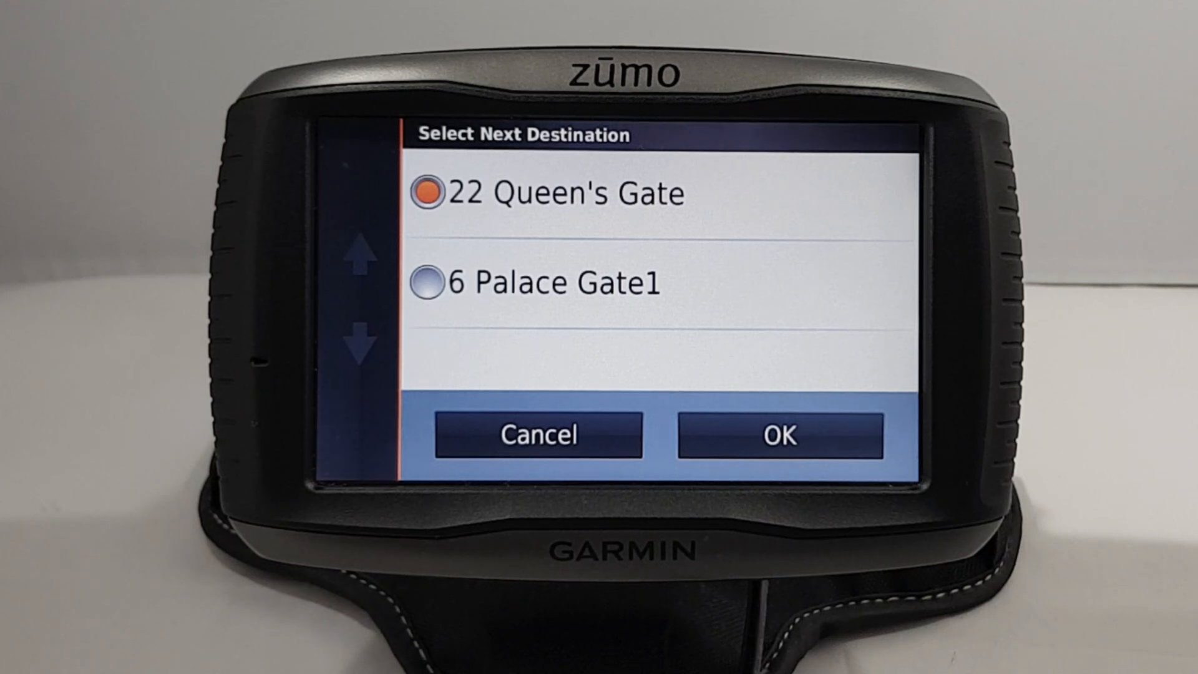
{"action": "left_click", "coordinate": [427, 283]}
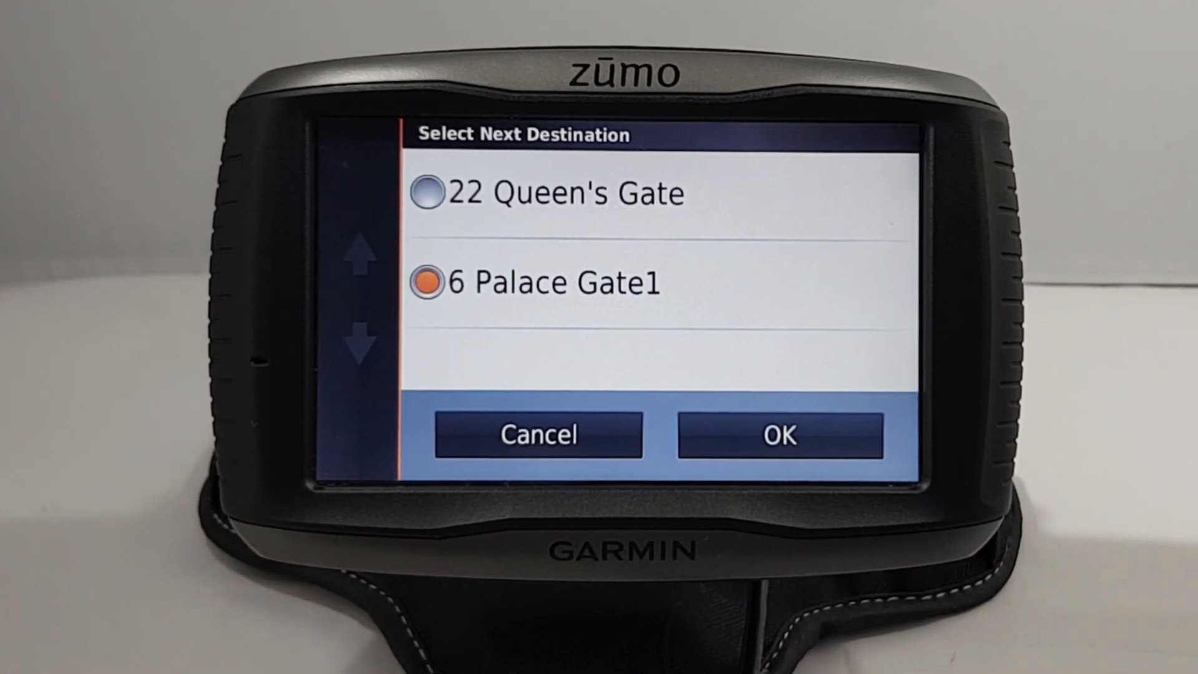
{"action": "left_click", "coordinate": [767, 437]}
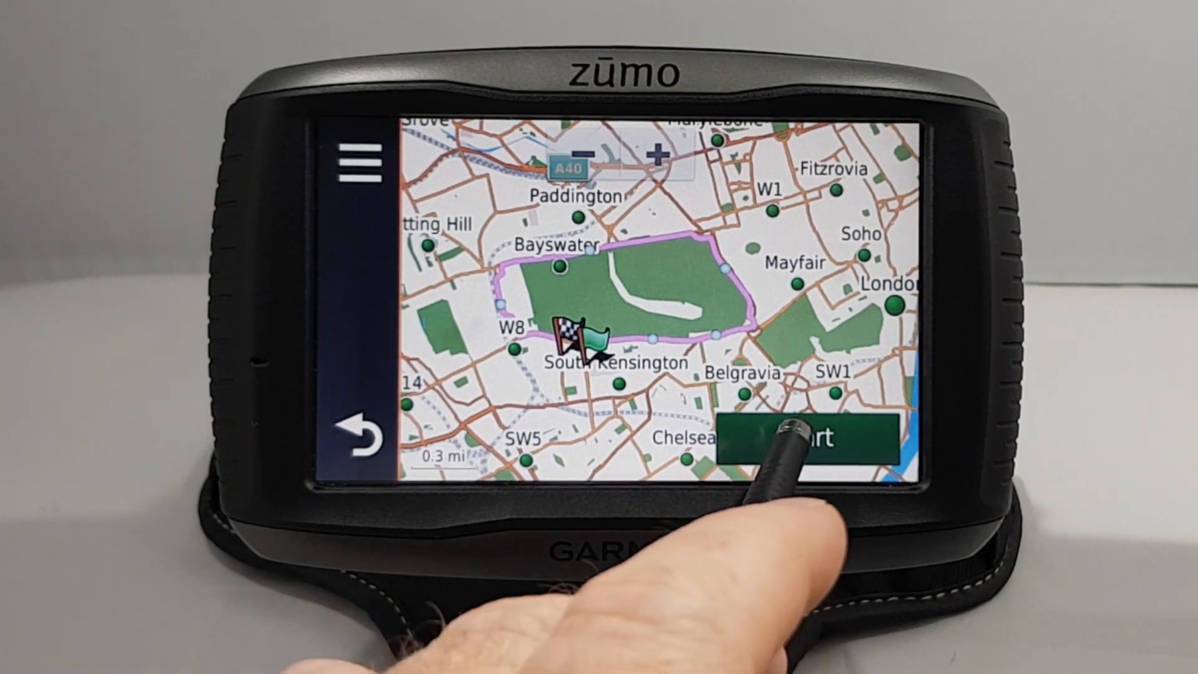
Step: Start the route and agree to simulate driving it
{"action": "left_click", "coordinate": [807, 437]}
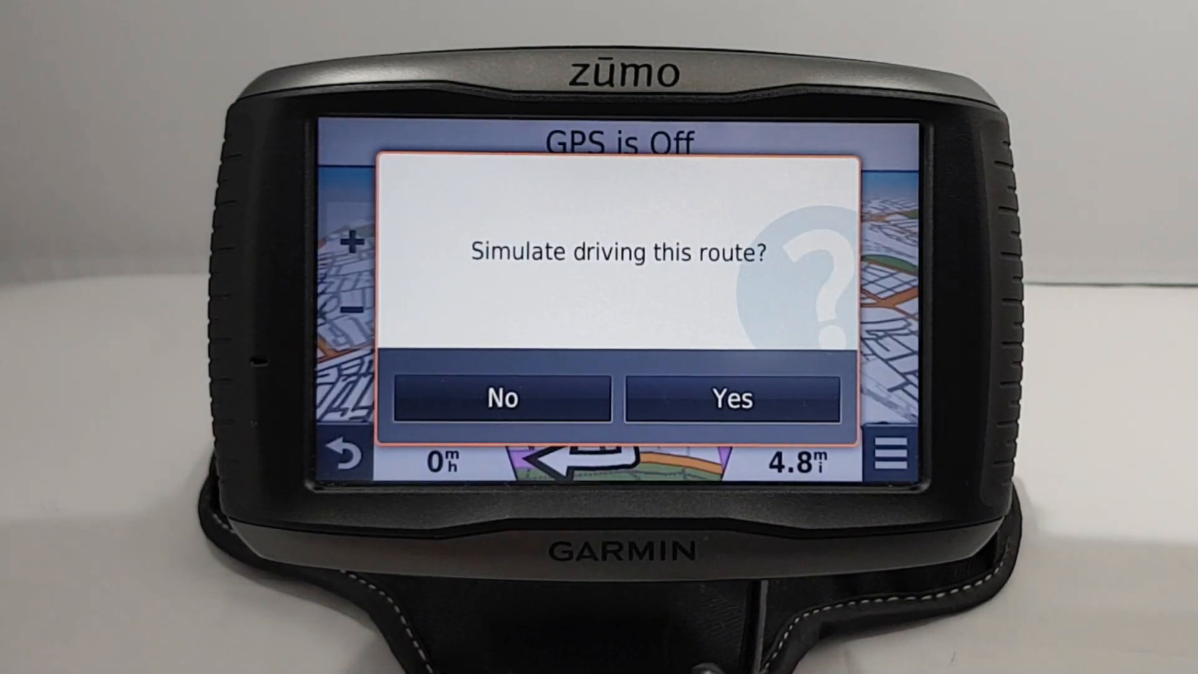
{"action": "left_click", "coordinate": [694, 381]}
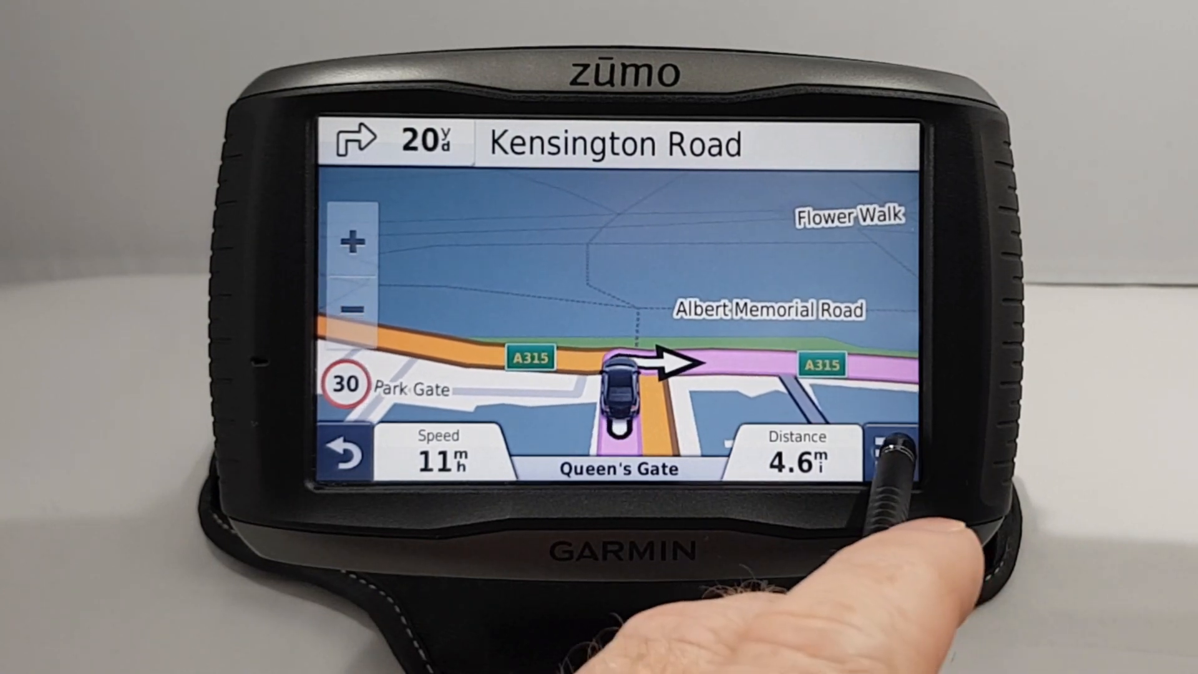
Step: Mute the device from the Volume panel and close it
{"action": "left_click", "coordinate": [891, 453]}
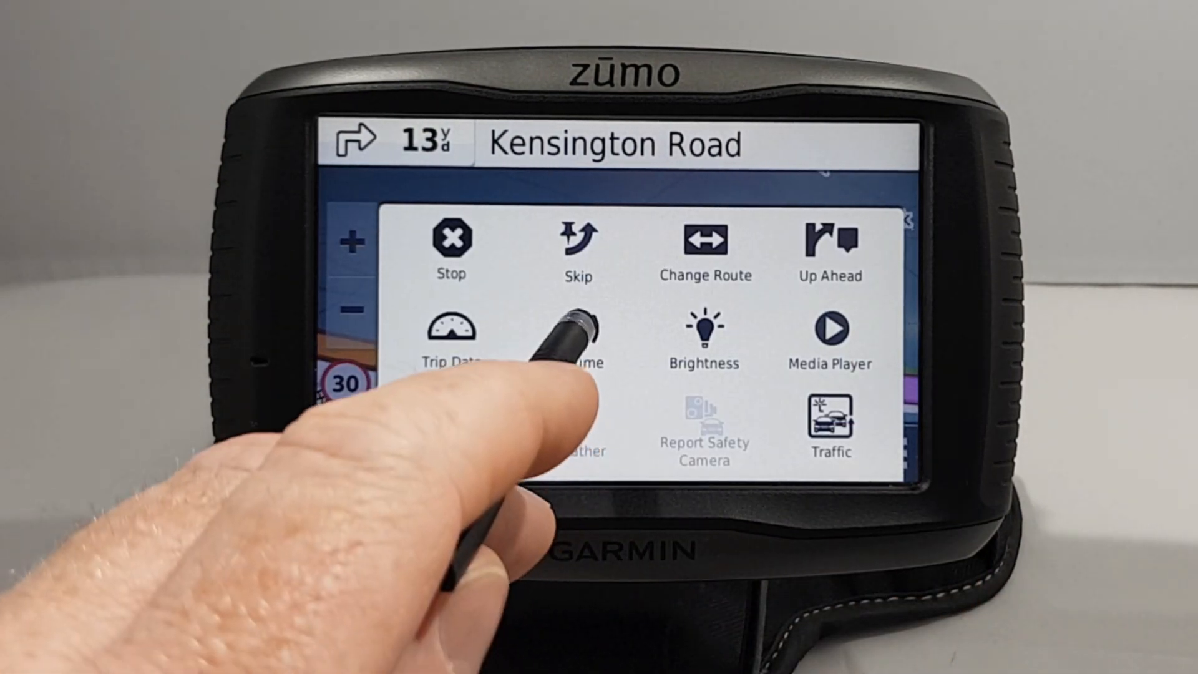
{"action": "left_click", "coordinate": [579, 331]}
{"action": "left_click", "coordinate": [837, 397]}
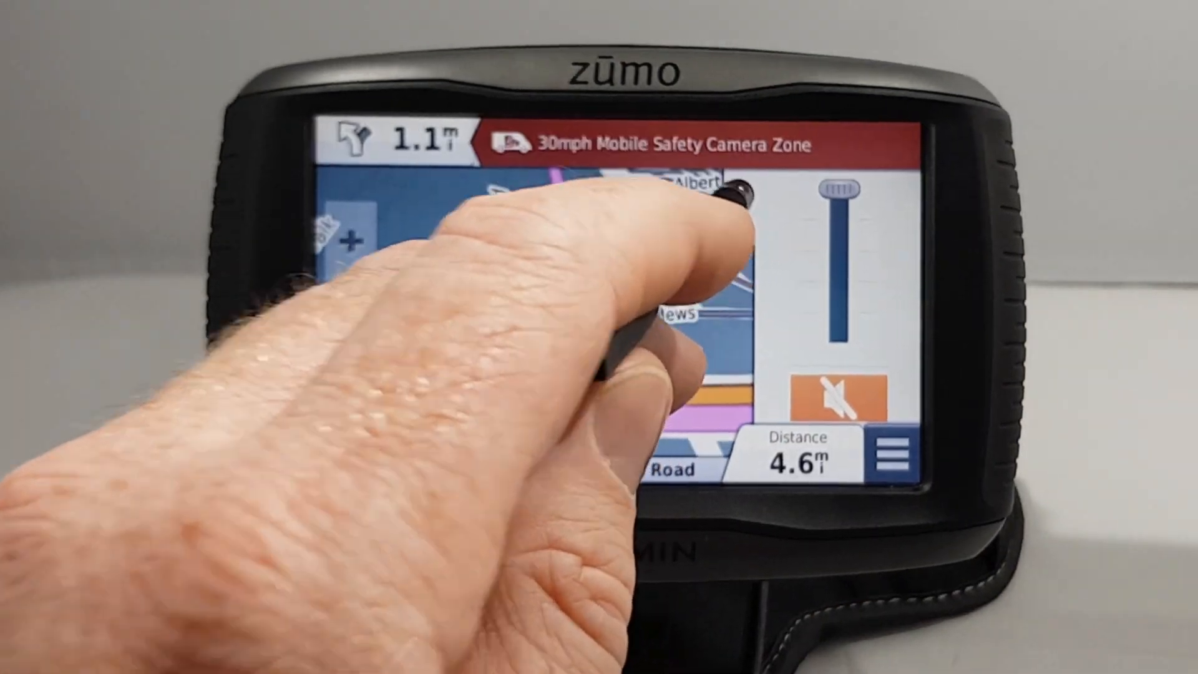
{"action": "left_click", "coordinate": [740, 200]}
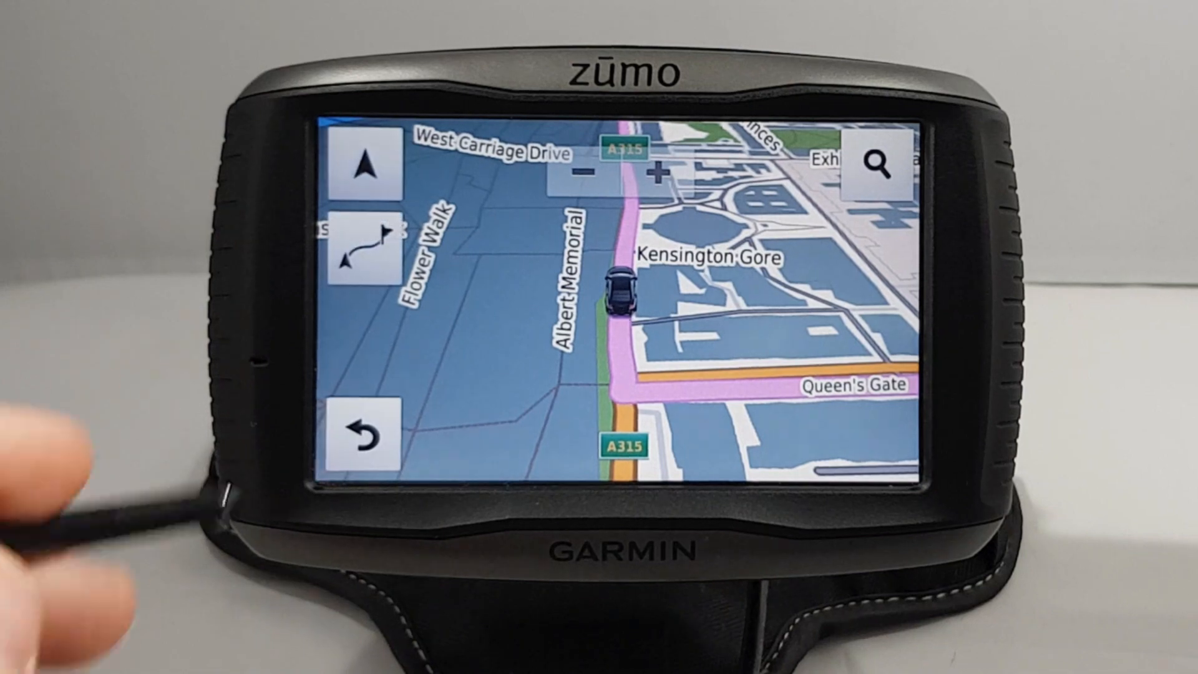
Step: Show the whole route, inspect the W8 area, pan to South Kensington, zoom in, and re-centre
{"action": "left_click", "coordinate": [367, 232]}
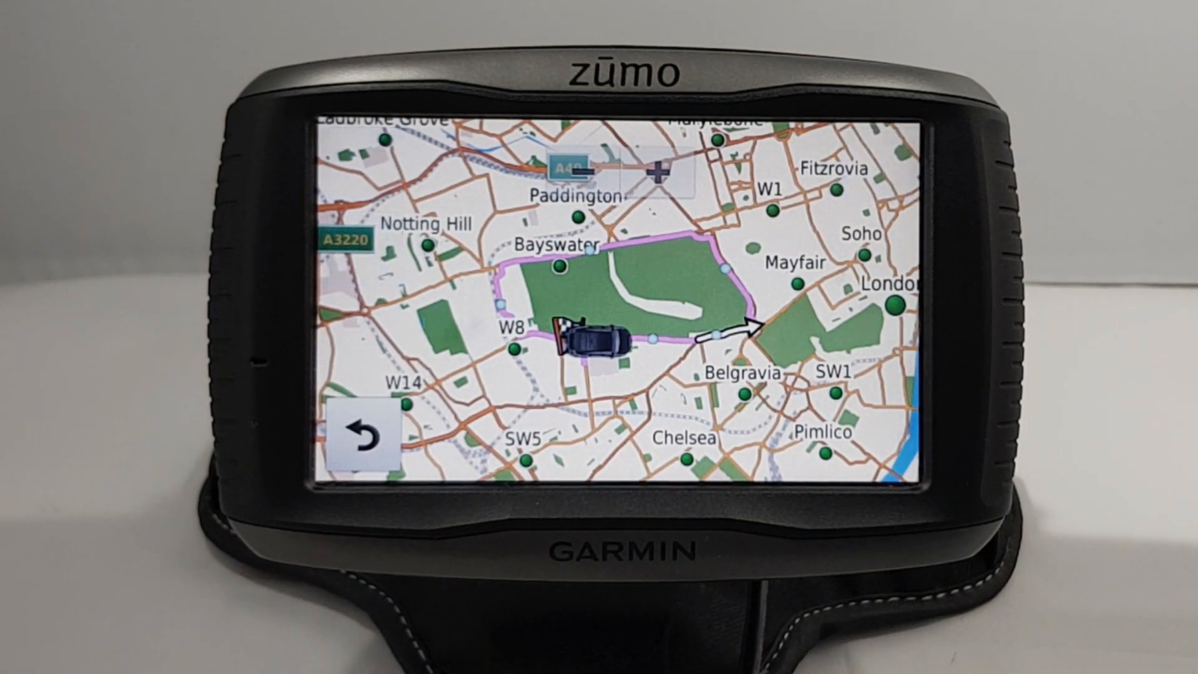
{"action": "left_click", "coordinate": [471, 363]}
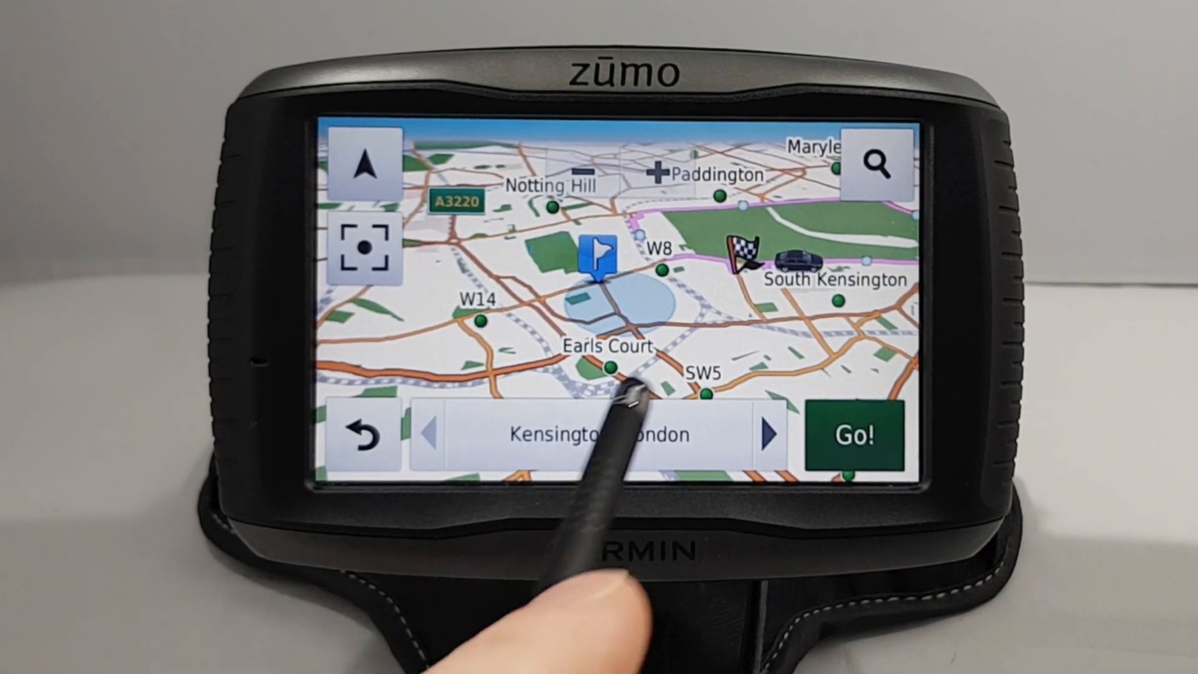
{"action": "left_click_drag", "start_coordinate": [738, 323], "coordinate": [565, 372]}
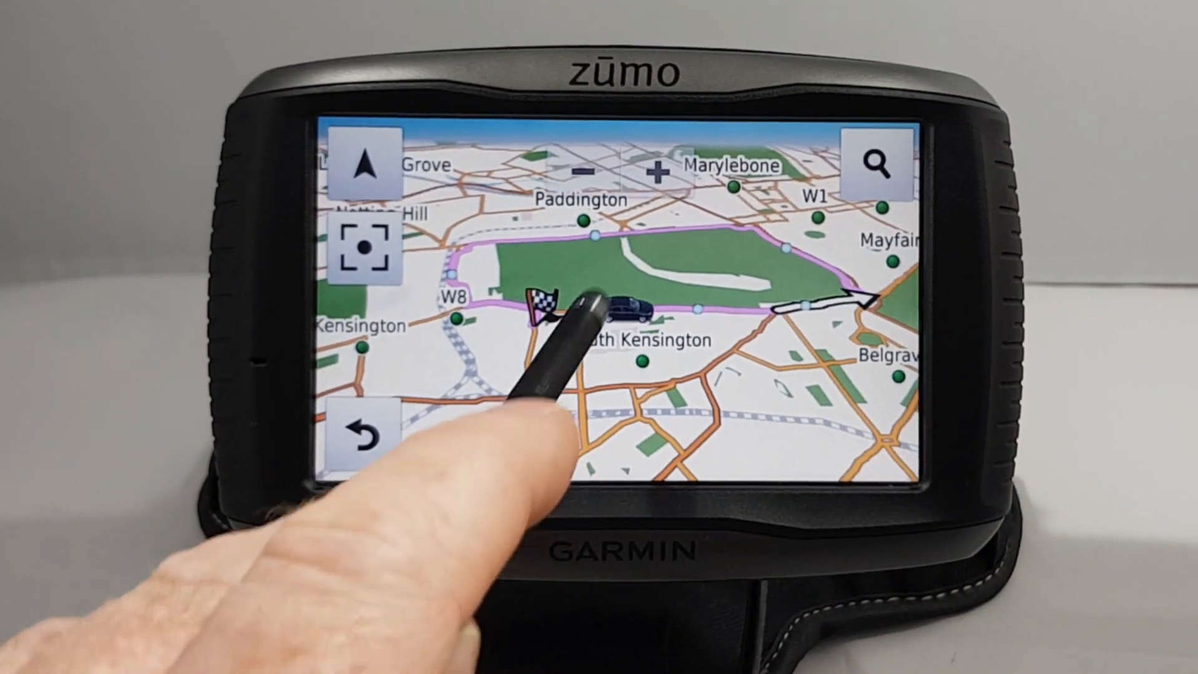
{"action": "left_click", "coordinate": [658, 171]}
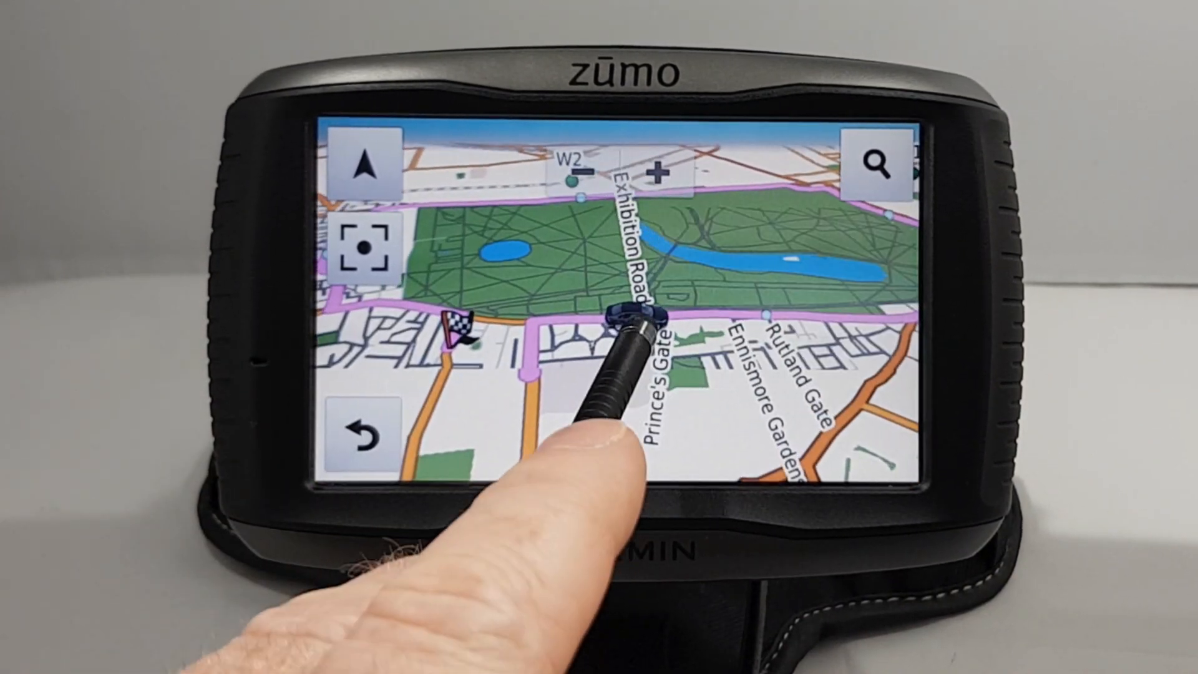
{"action": "left_click", "coordinate": [365, 248]}
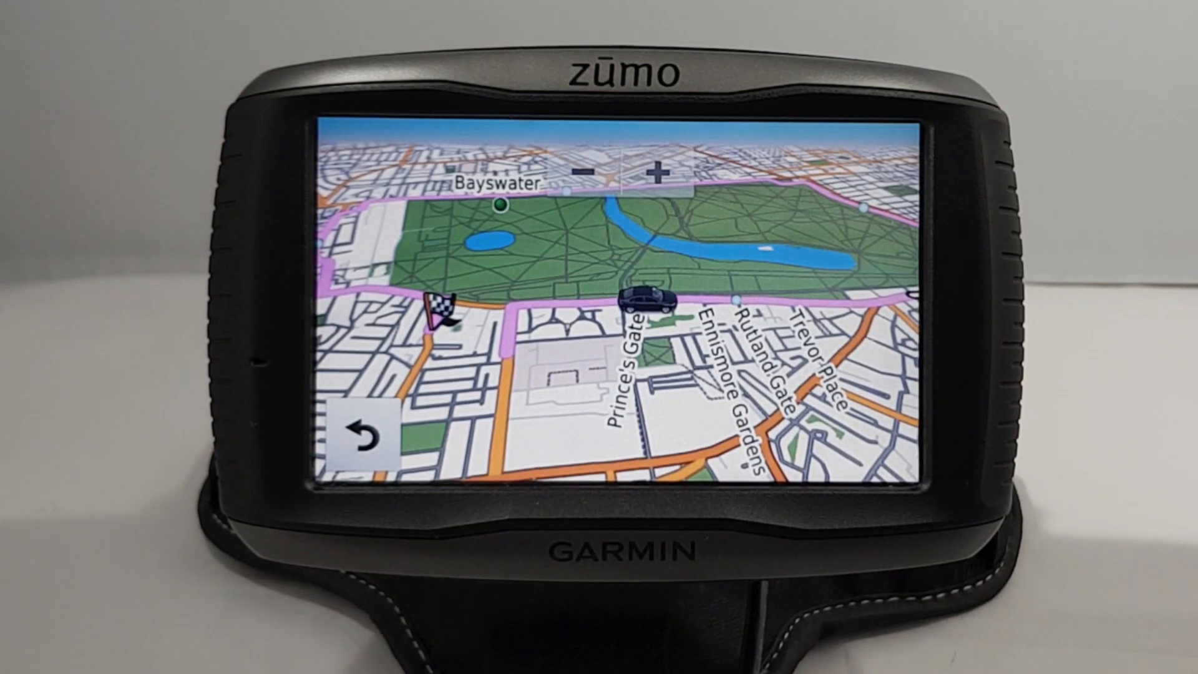
Step: Inspect spots south of the route and SW7 in north-up view, ending on the whole-loop overview
{"action": "left_click", "coordinate": [554, 365]}
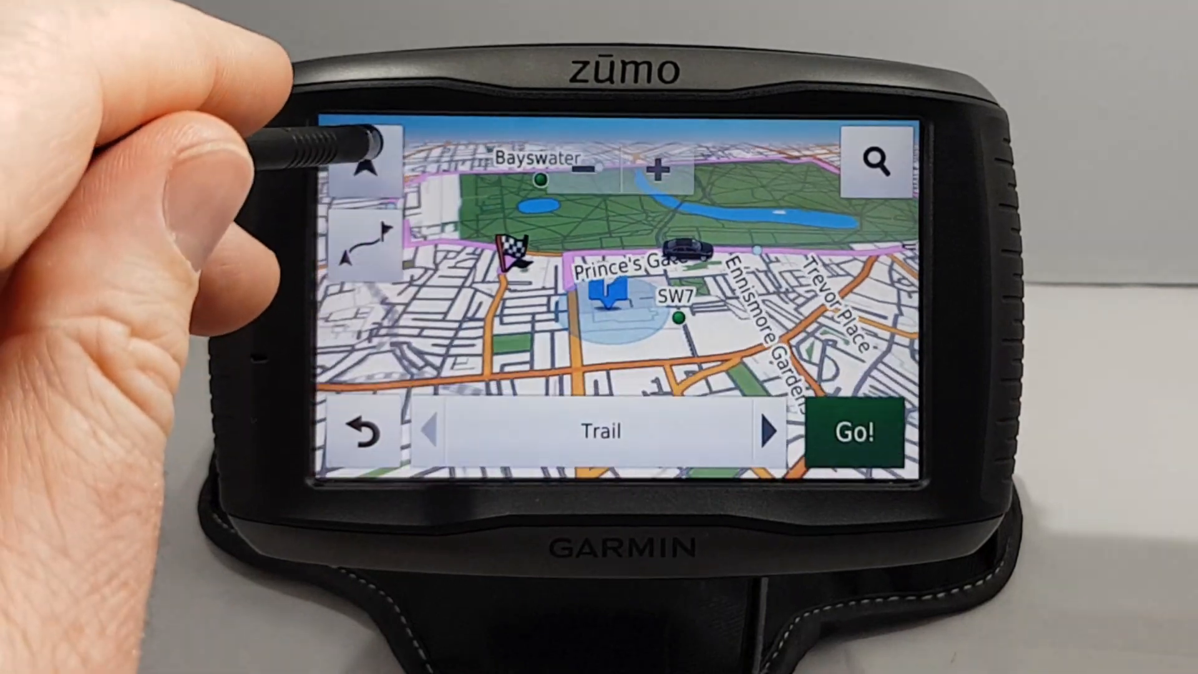
{"action": "left_click", "coordinate": [369, 148]}
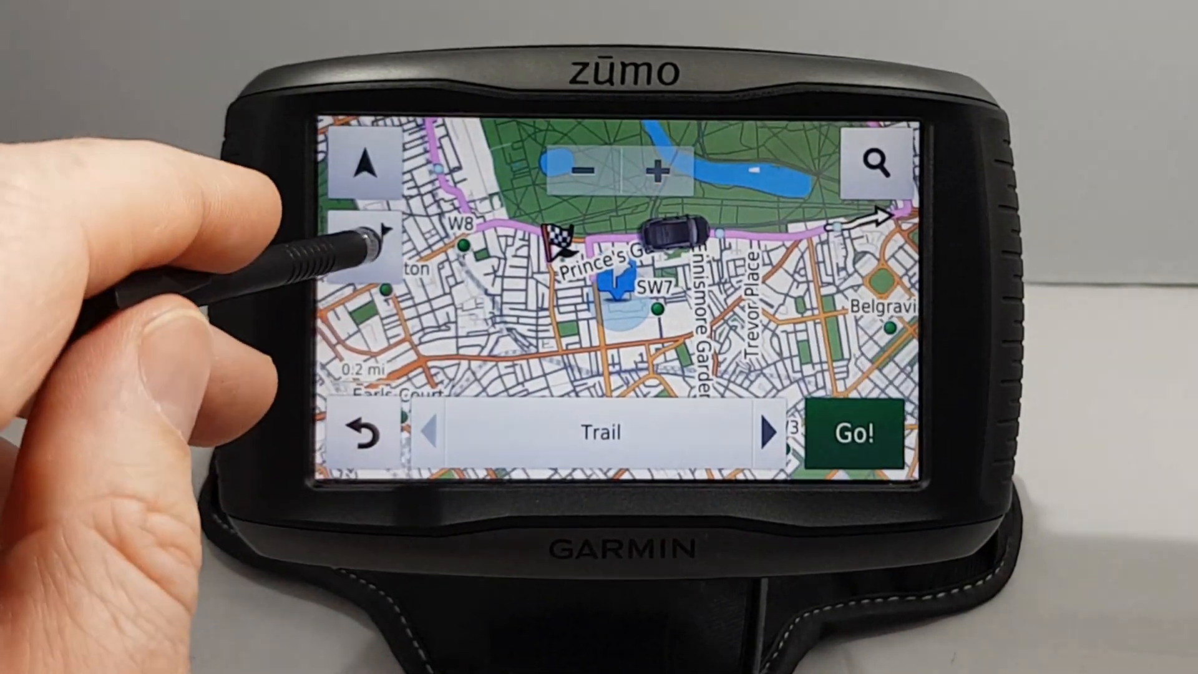
{"action": "left_click", "coordinate": [368, 240]}
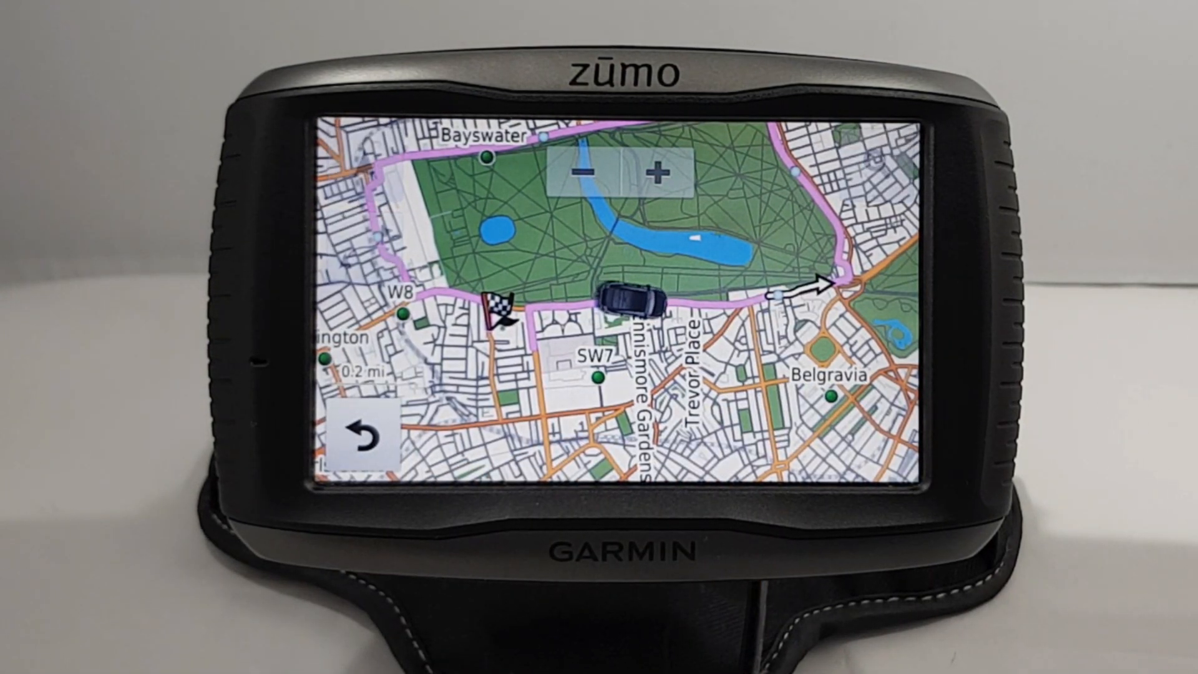
{"action": "left_click", "coordinate": [597, 375]}
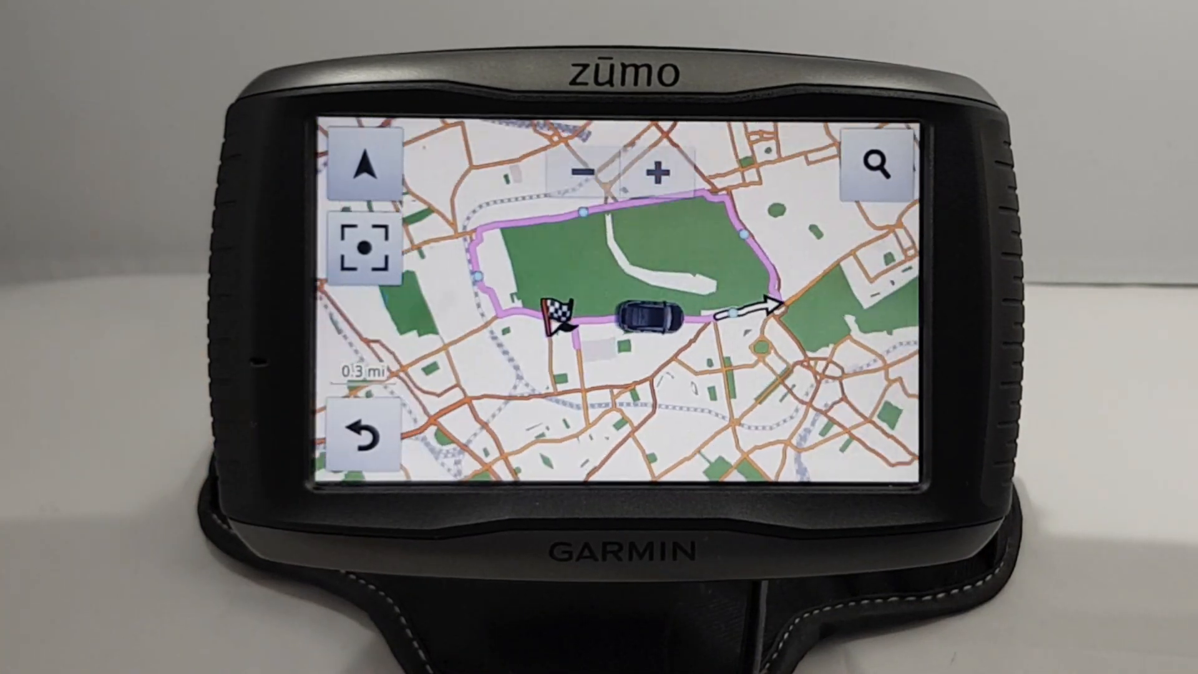
{"action": "left_click", "coordinate": [364, 247]}
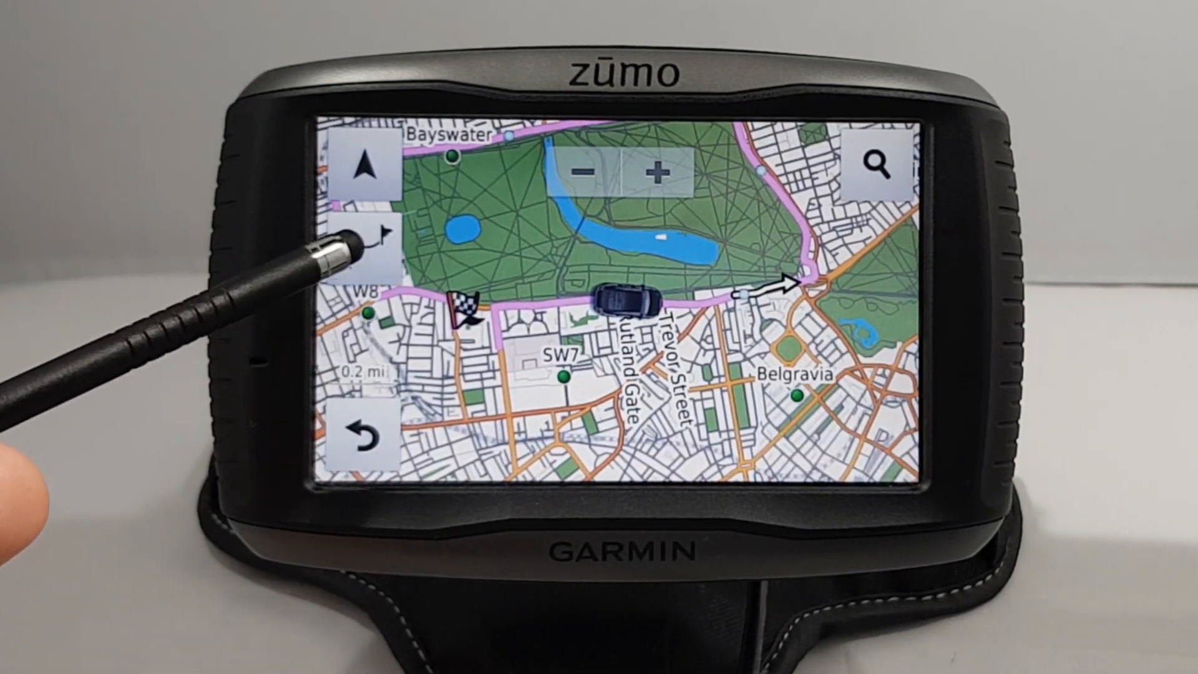
{"action": "left_click", "coordinate": [359, 237]}
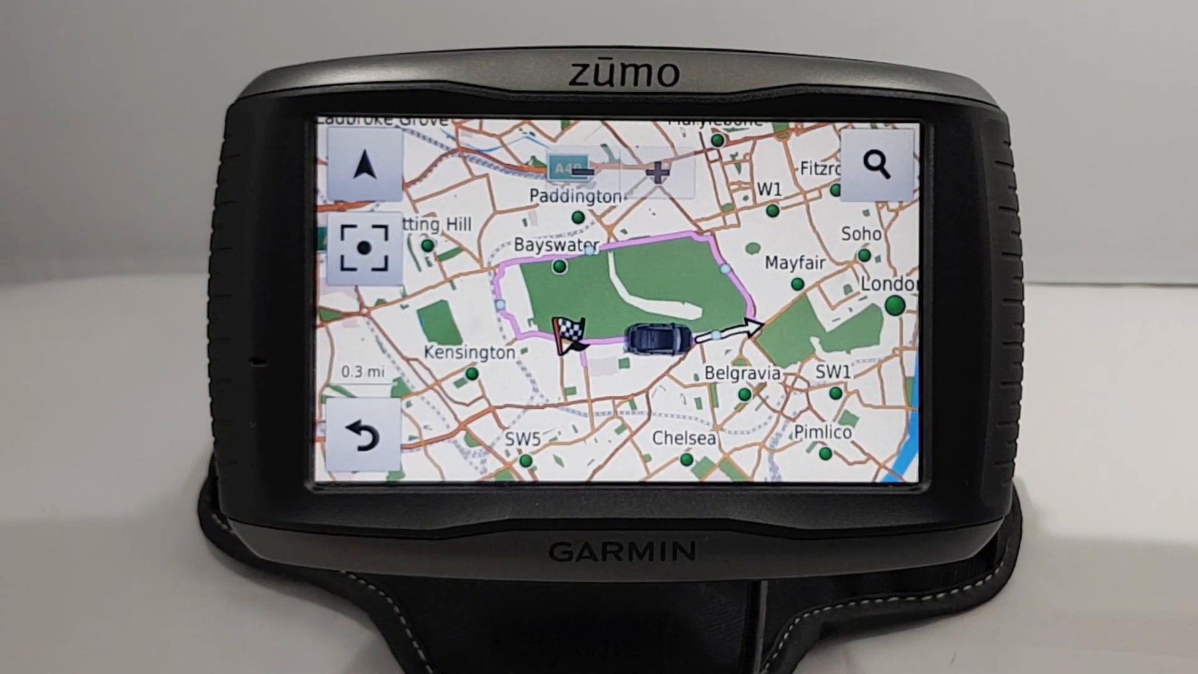
Step: Show petrol stations on the map from the place categories list
{"action": "left_click", "coordinate": [877, 166]}
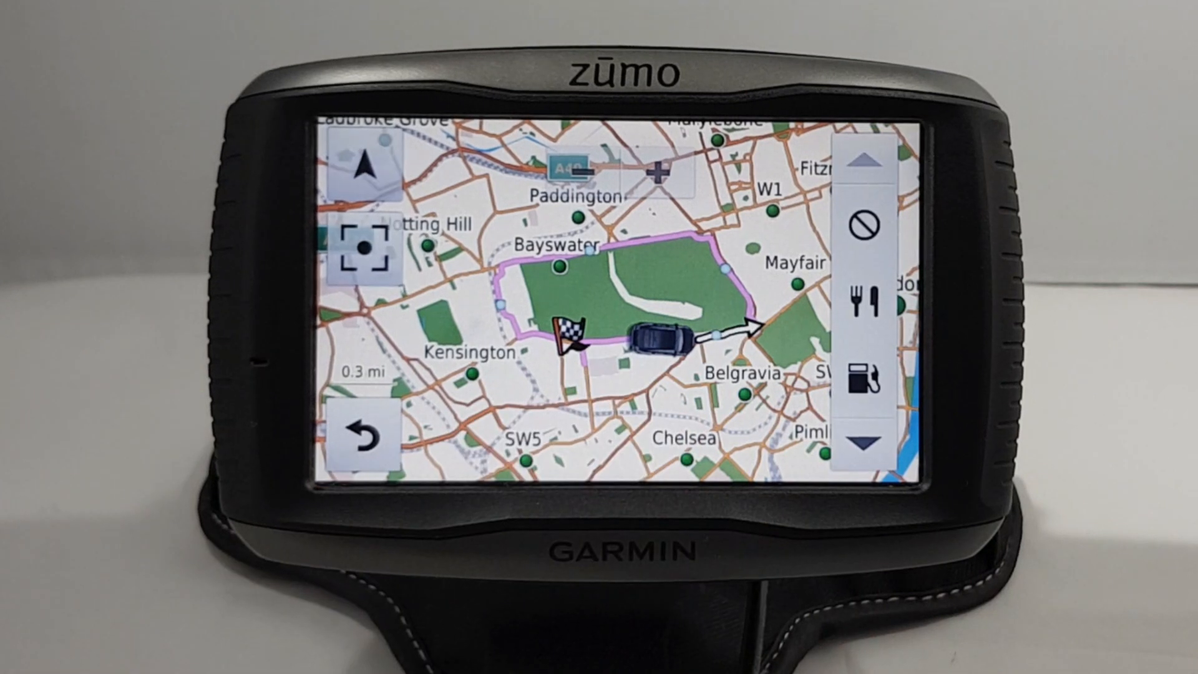
{"action": "left_click", "coordinate": [865, 442]}
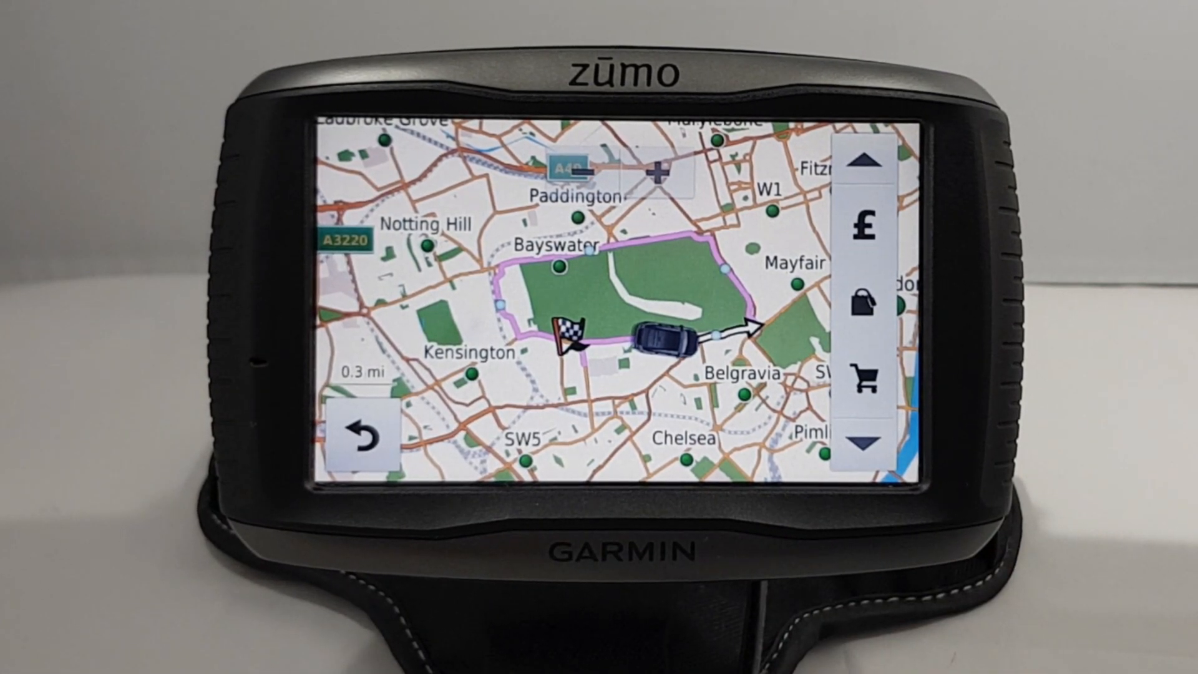
{"action": "left_click", "coordinate": [865, 442]}
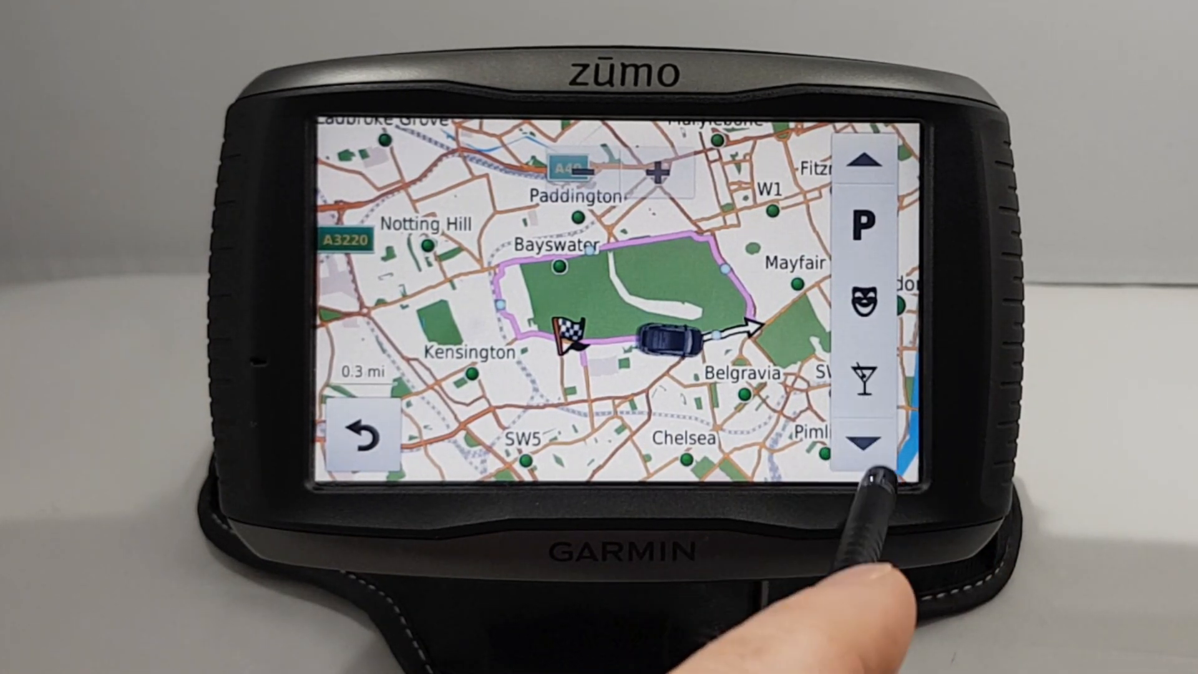
{"action": "left_click", "coordinate": [865, 442]}
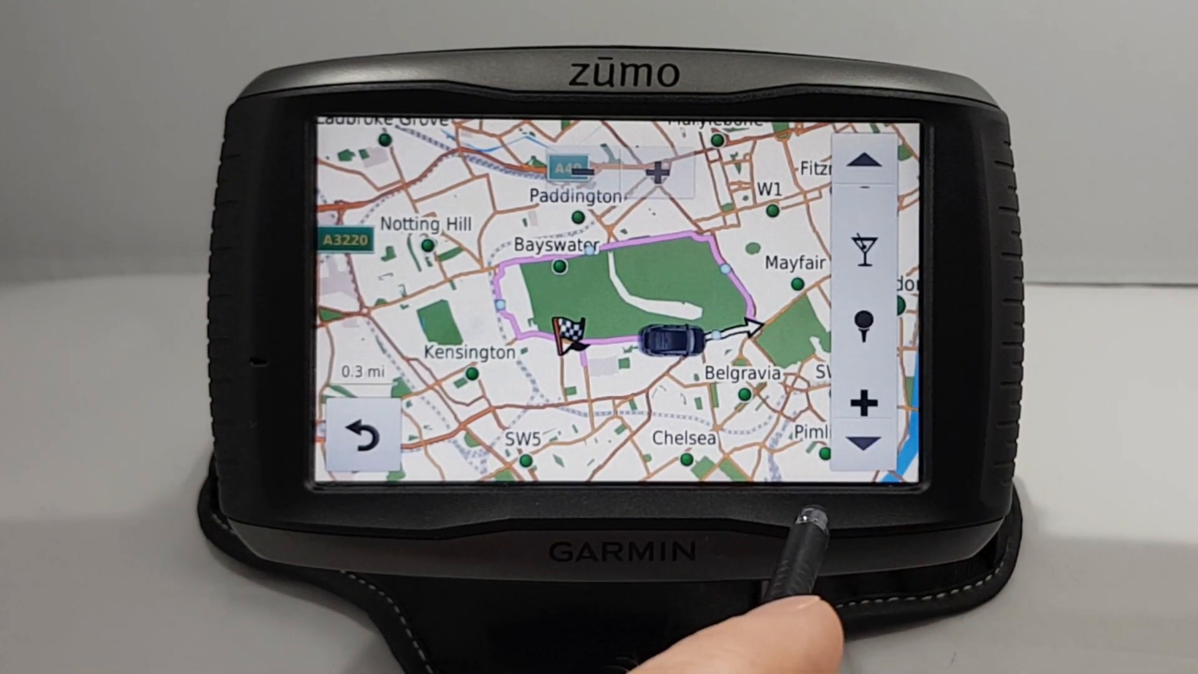
{"action": "left_click", "coordinate": [865, 161]}
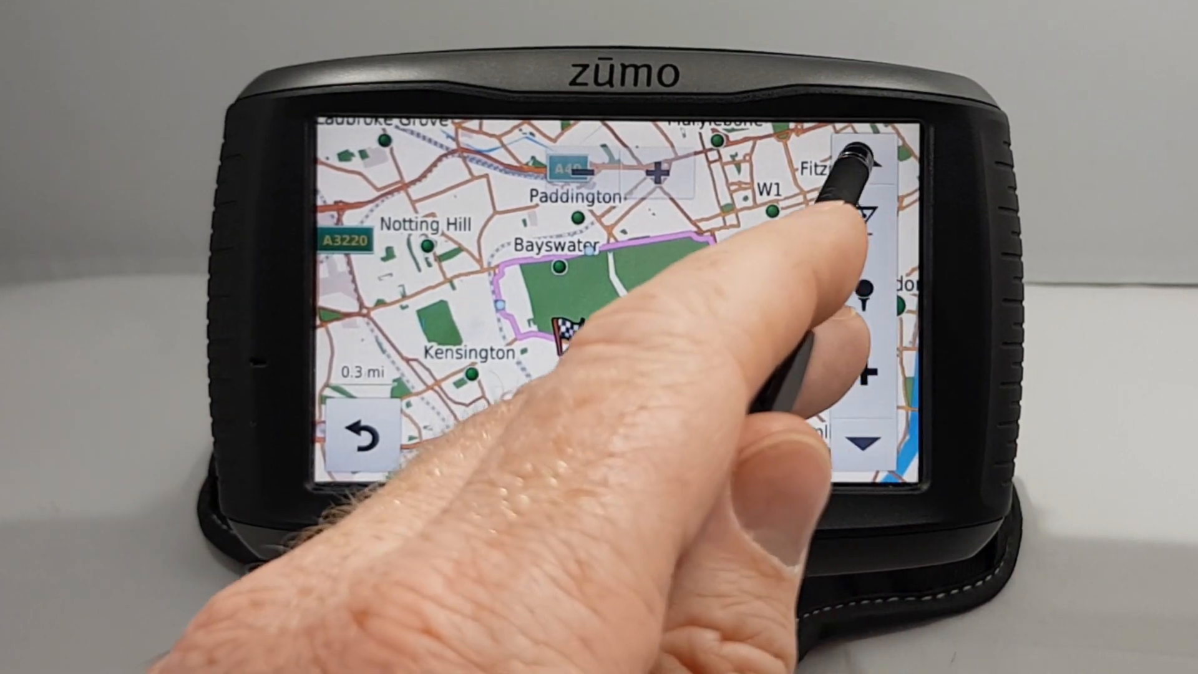
{"action": "left_click", "coordinate": [865, 161]}
{"action": "left_click", "coordinate": [863, 378]}
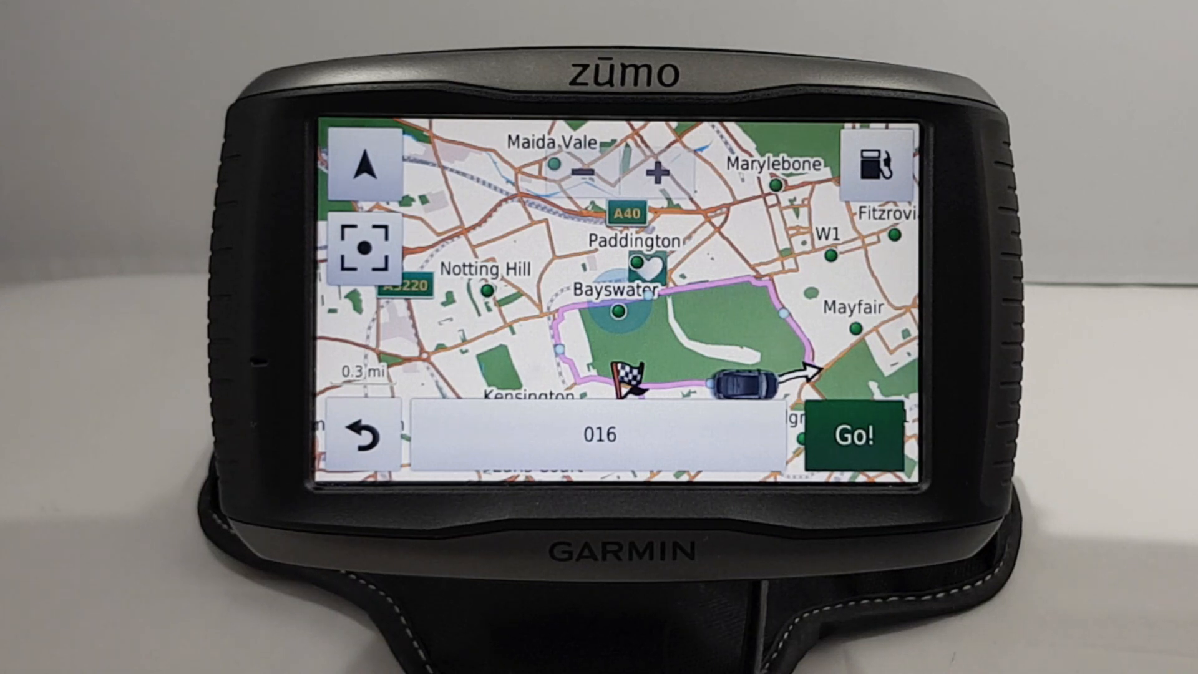
{"action": "left_click", "coordinate": [877, 164]}
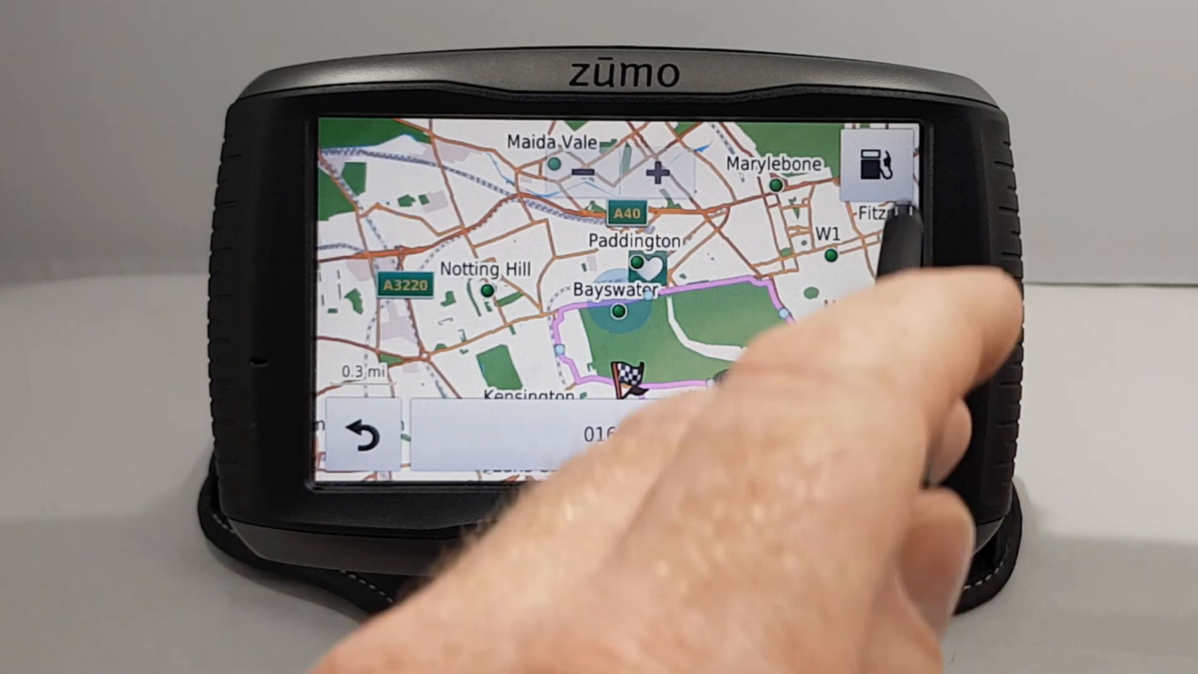
{"action": "left_click", "coordinate": [864, 226]}
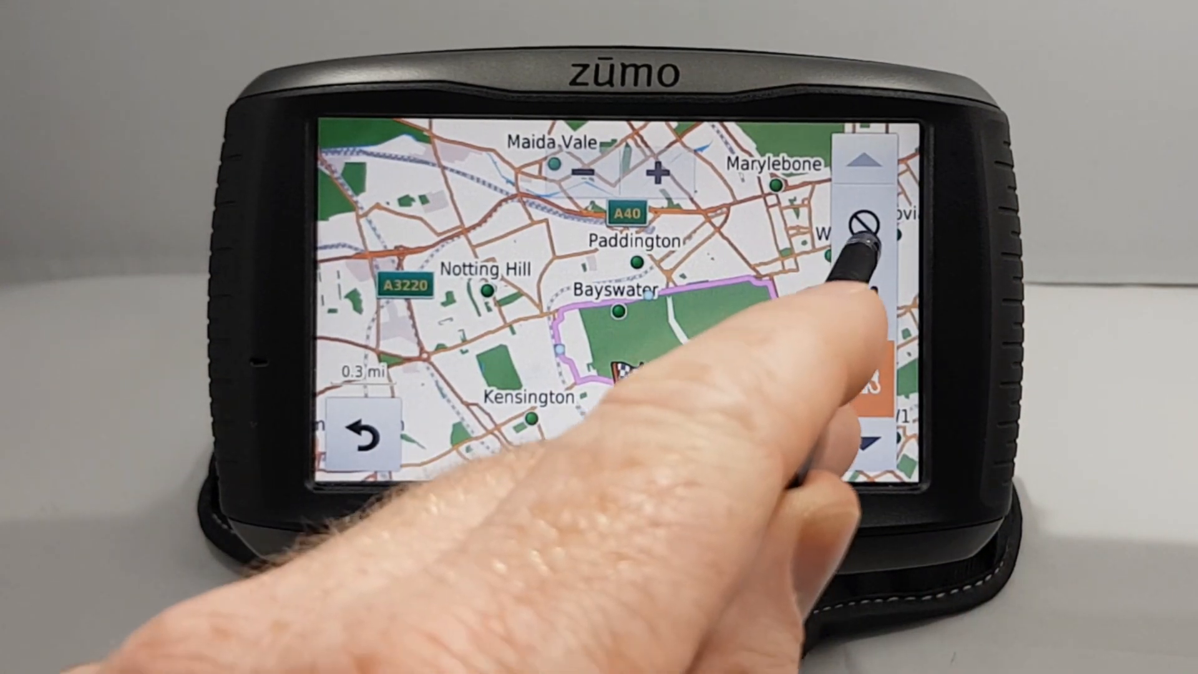
{"action": "left_click", "coordinate": [773, 232]}
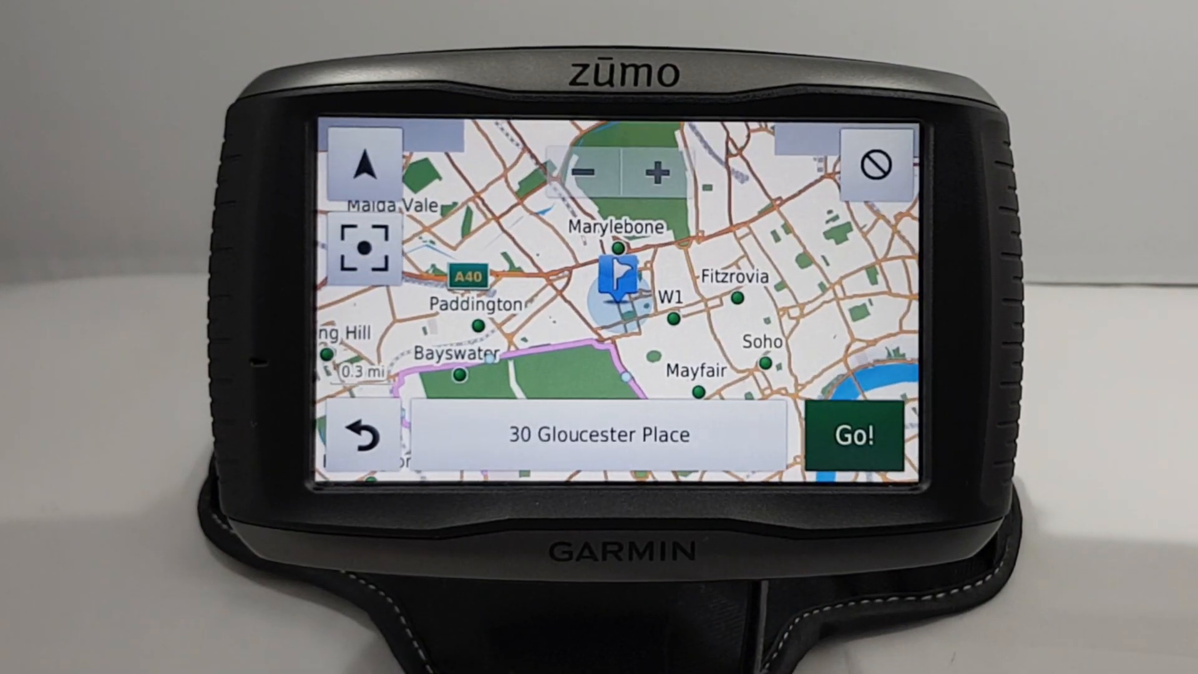
{"action": "left_click", "coordinate": [375, 459]}
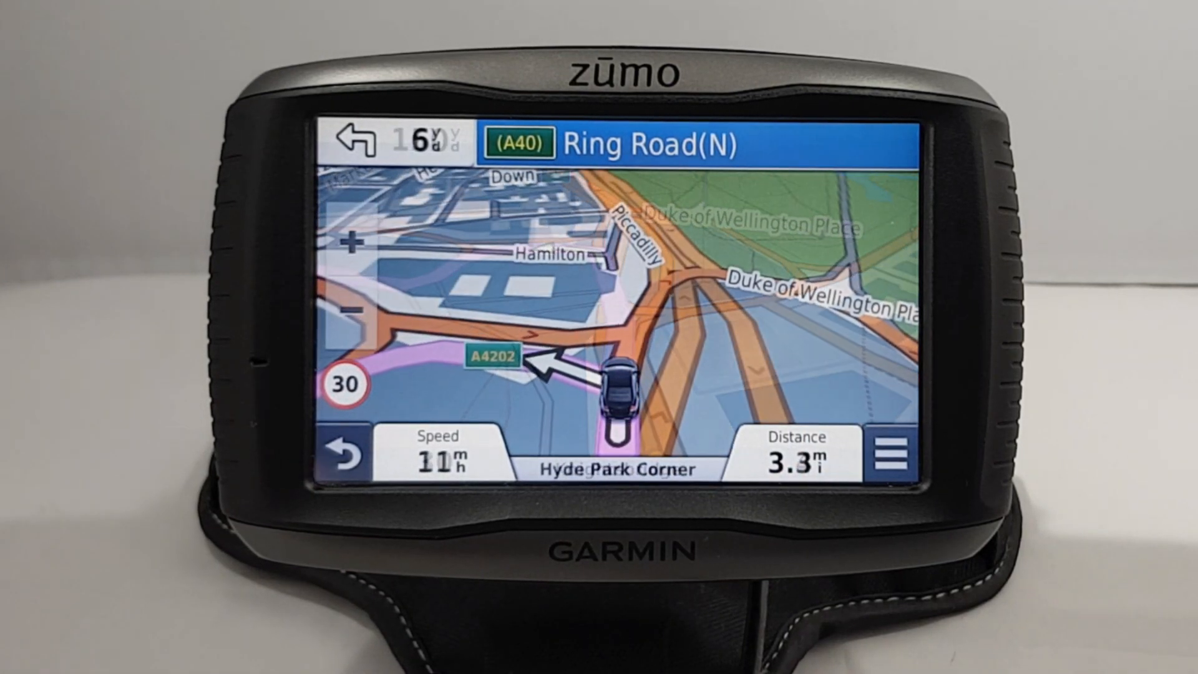
Step: Tap the Speed field to show the trip computer with 2.9 mi left, arriving 14:33
{"action": "left_click", "coordinate": [412, 445]}
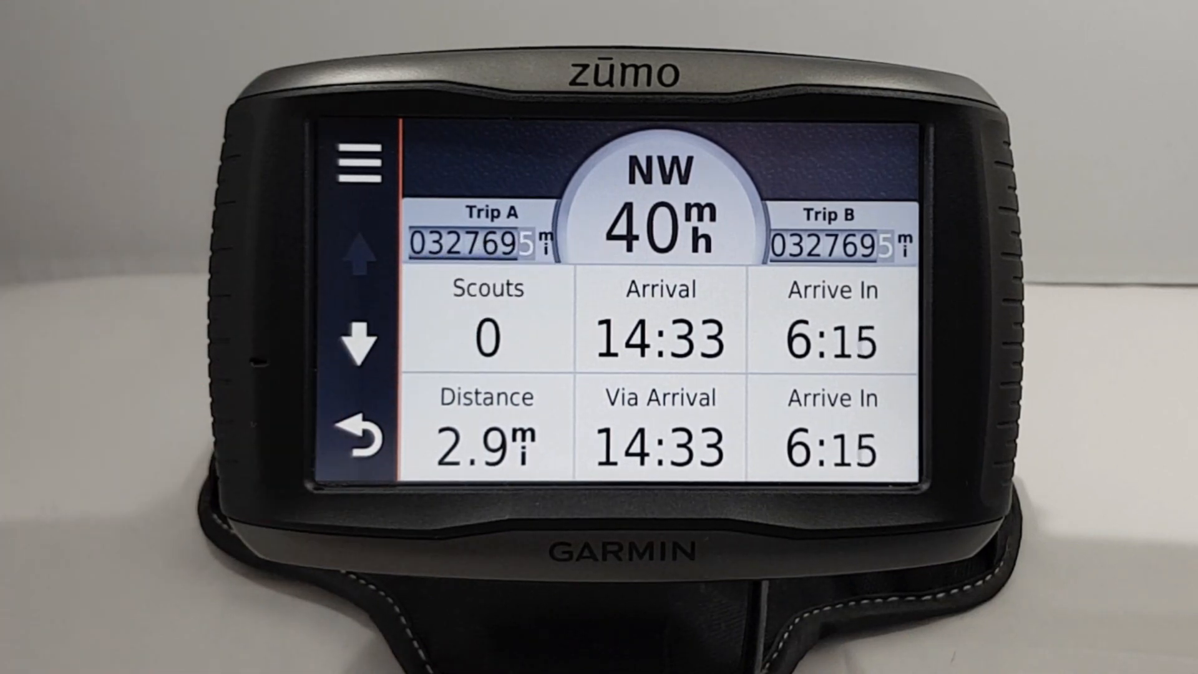
Step: View the upcoming turns list and the Keep left on Park Lane turn details
{"action": "left_click", "coordinate": [354, 438]}
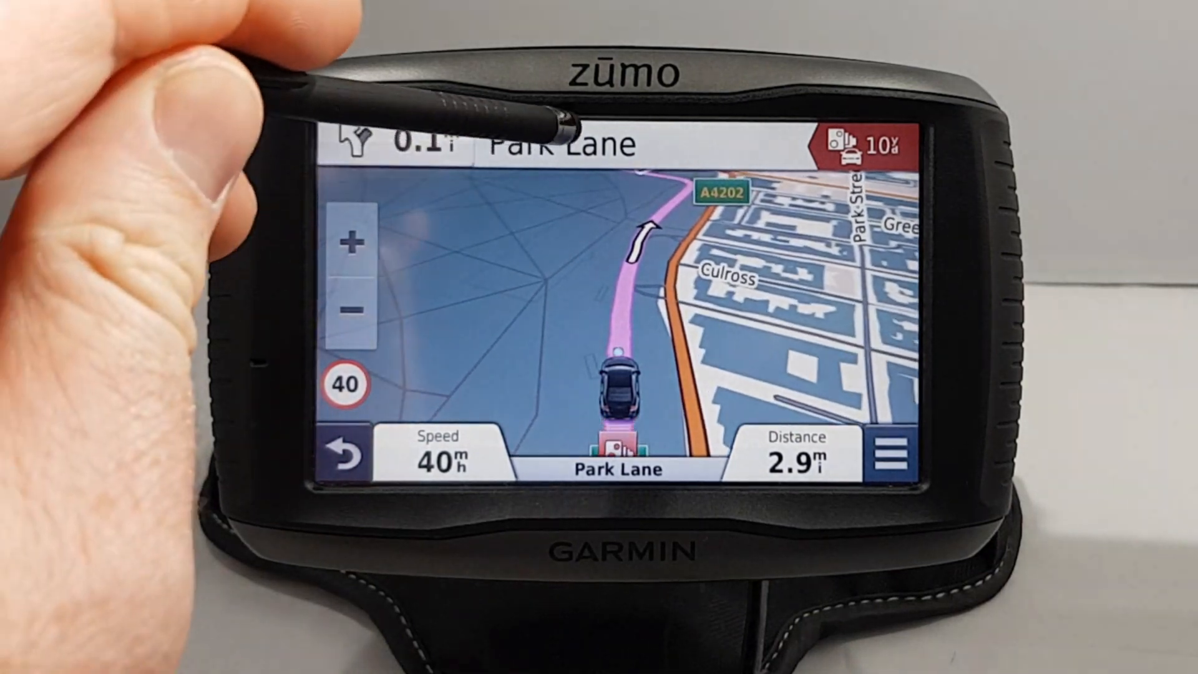
{"action": "left_click", "coordinate": [565, 141]}
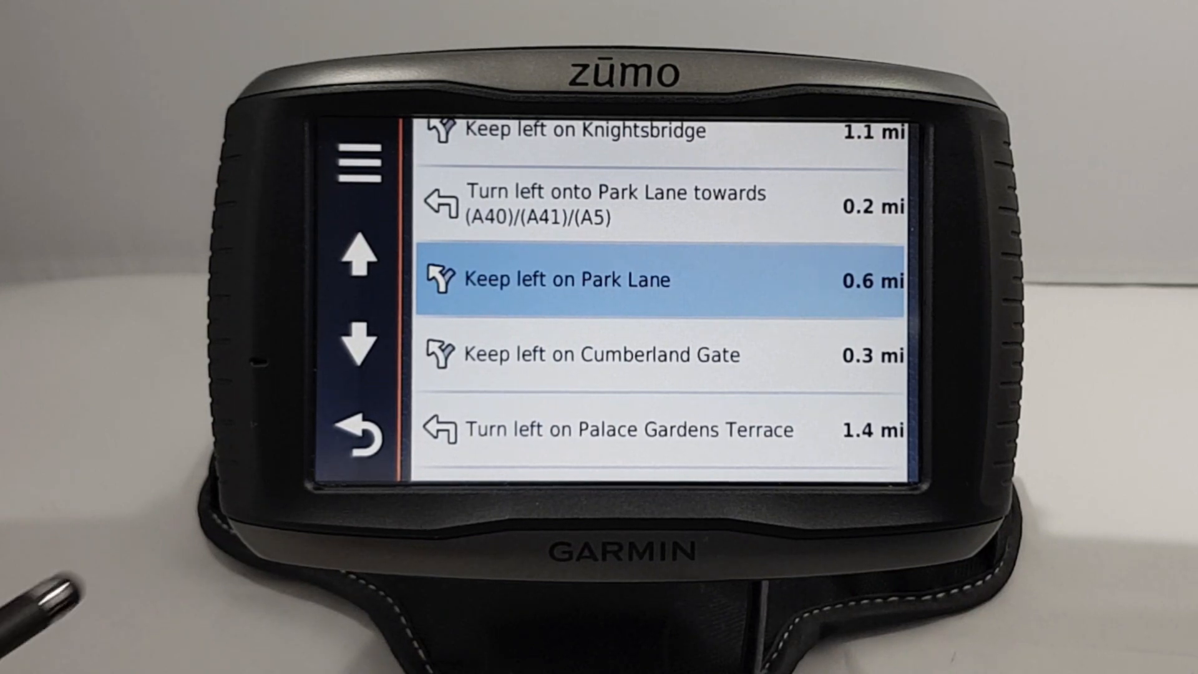
{"action": "left_click", "coordinate": [497, 279]}
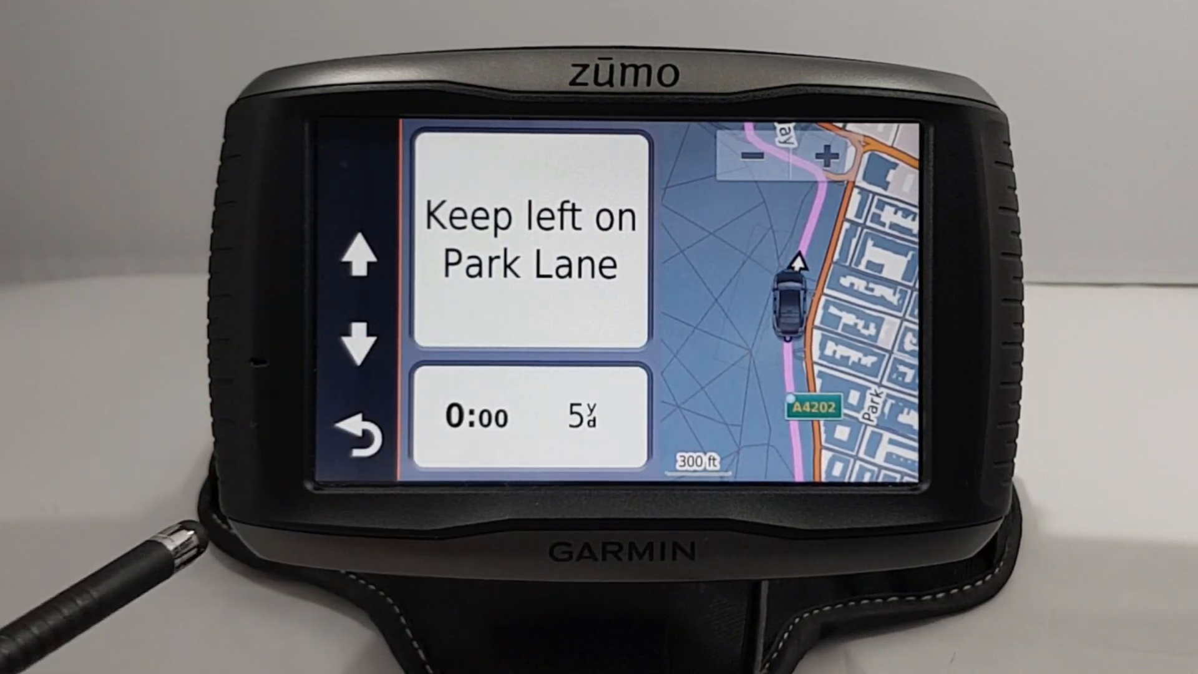
{"action": "left_click", "coordinate": [310, 448]}
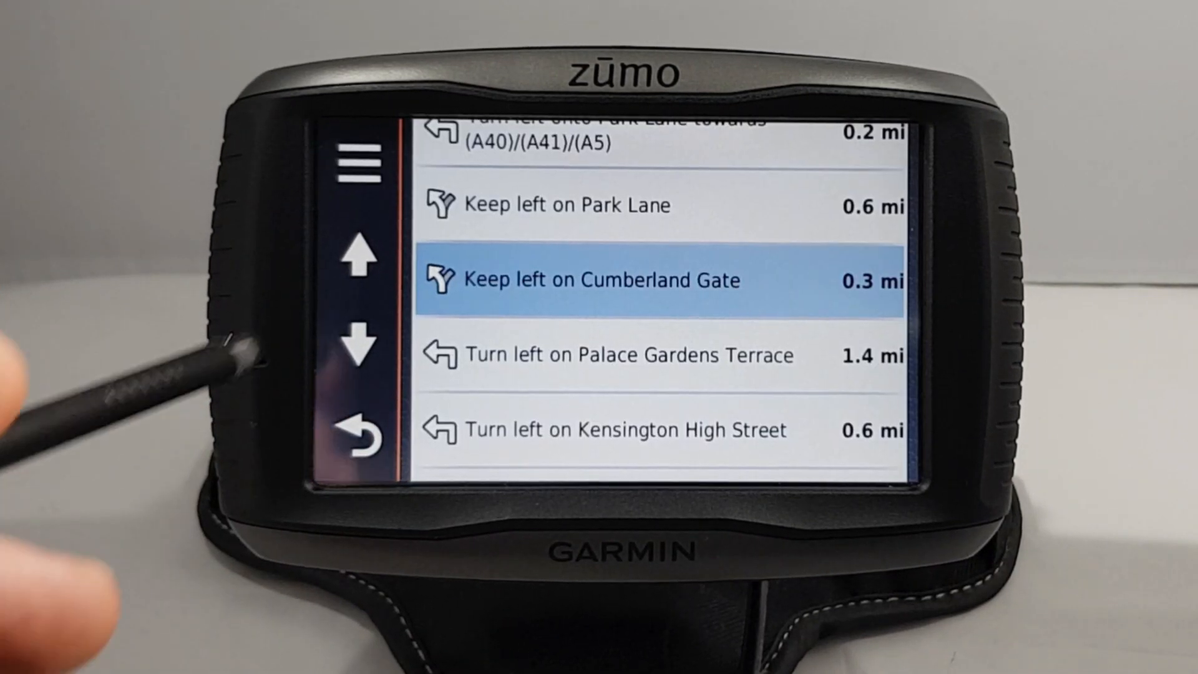
Step: Show the whole route on the map, tilted to 3-D and re-centred on the vehicle
{"action": "left_click", "coordinate": [356, 161]}
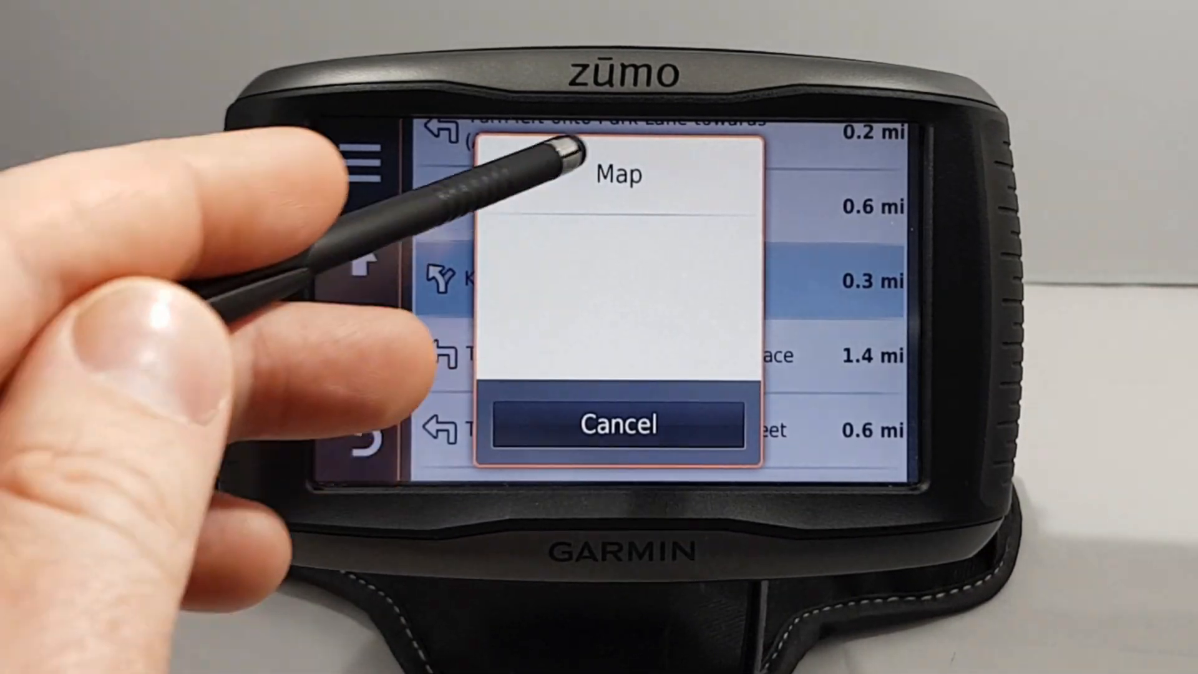
{"action": "left_click", "coordinate": [565, 154]}
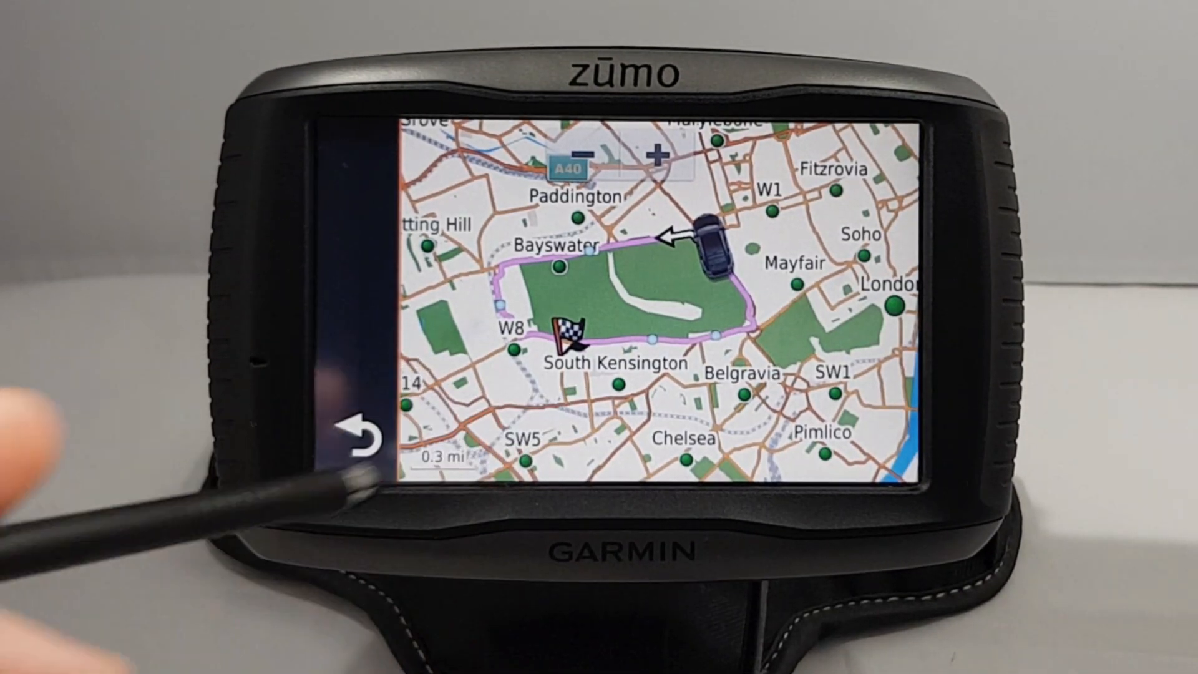
{"action": "left_click", "coordinate": [365, 288]}
{"action": "left_click", "coordinate": [452, 164]}
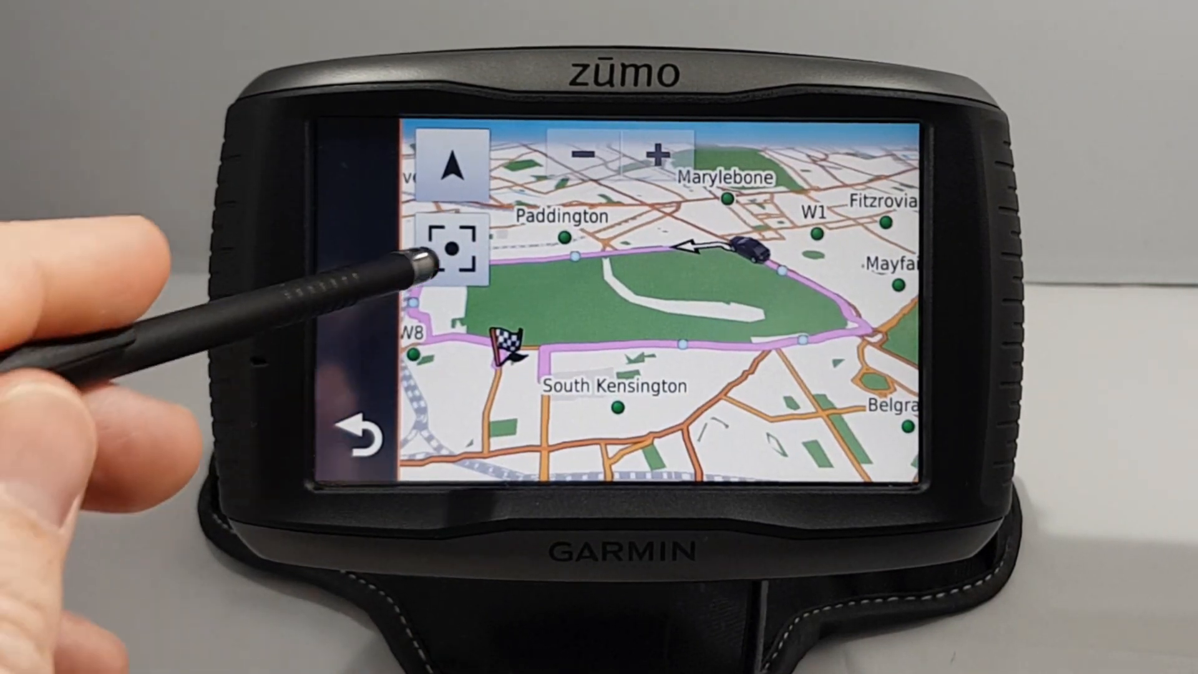
{"action": "left_click", "coordinate": [452, 248]}
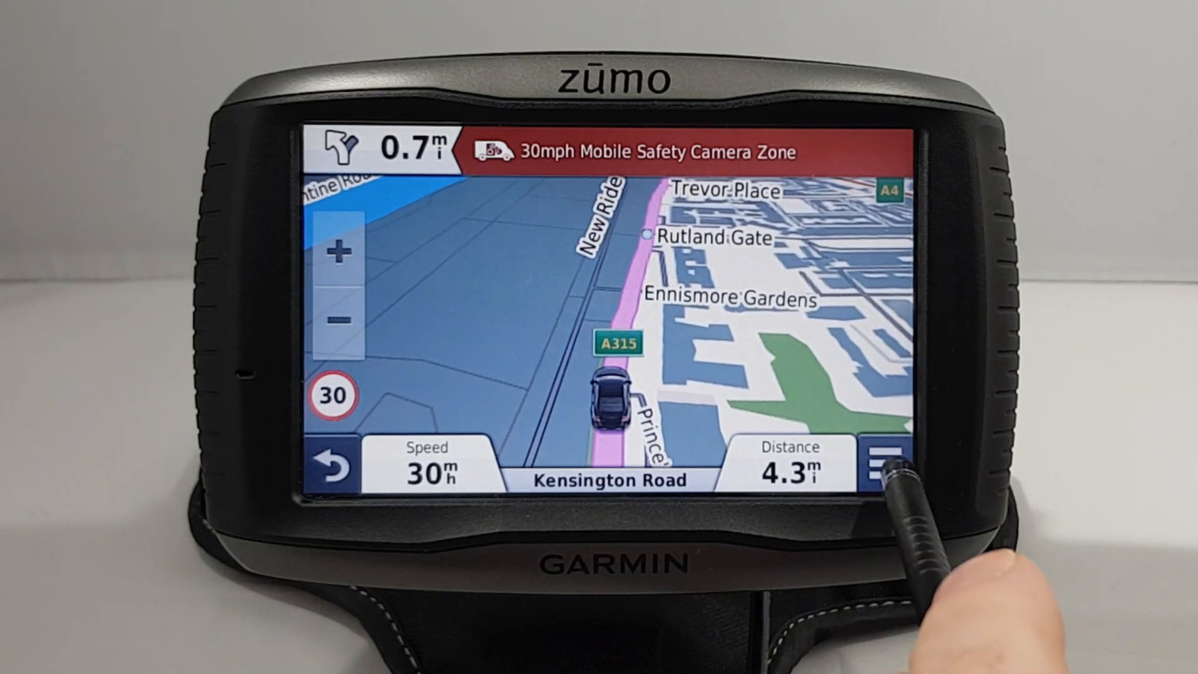
Step: Skip the next Hyde Park loop point and resume simulating the drive
{"action": "left_click", "coordinate": [886, 467]}
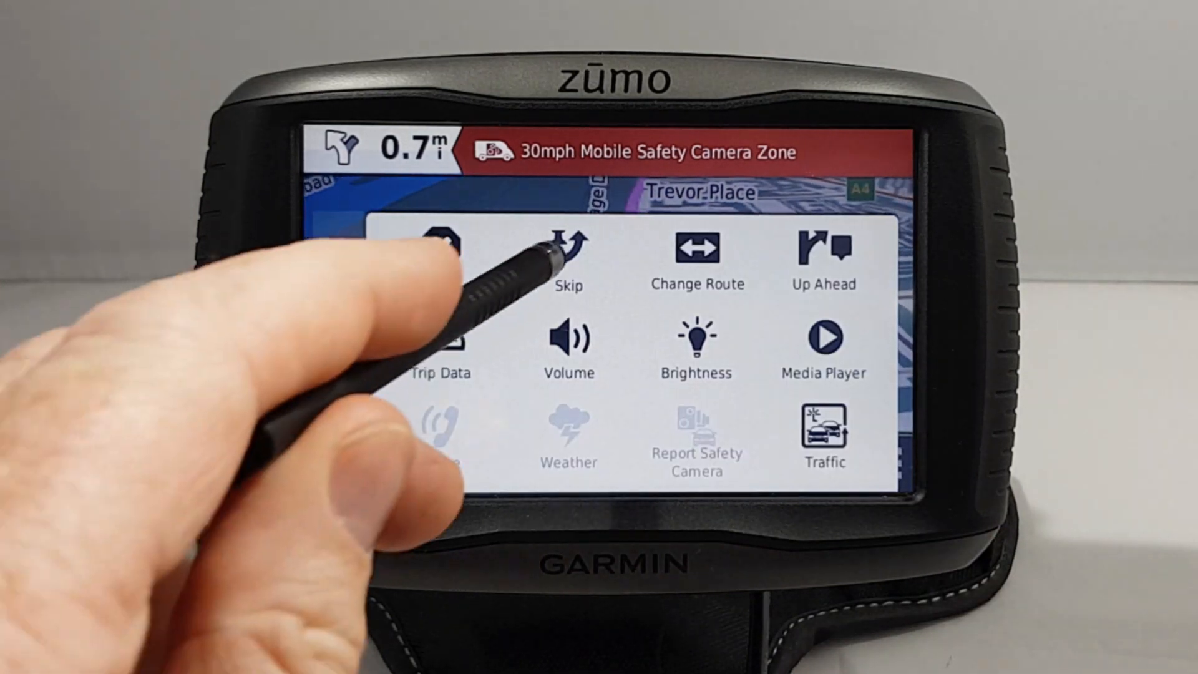
{"action": "left_click", "coordinate": [569, 259]}
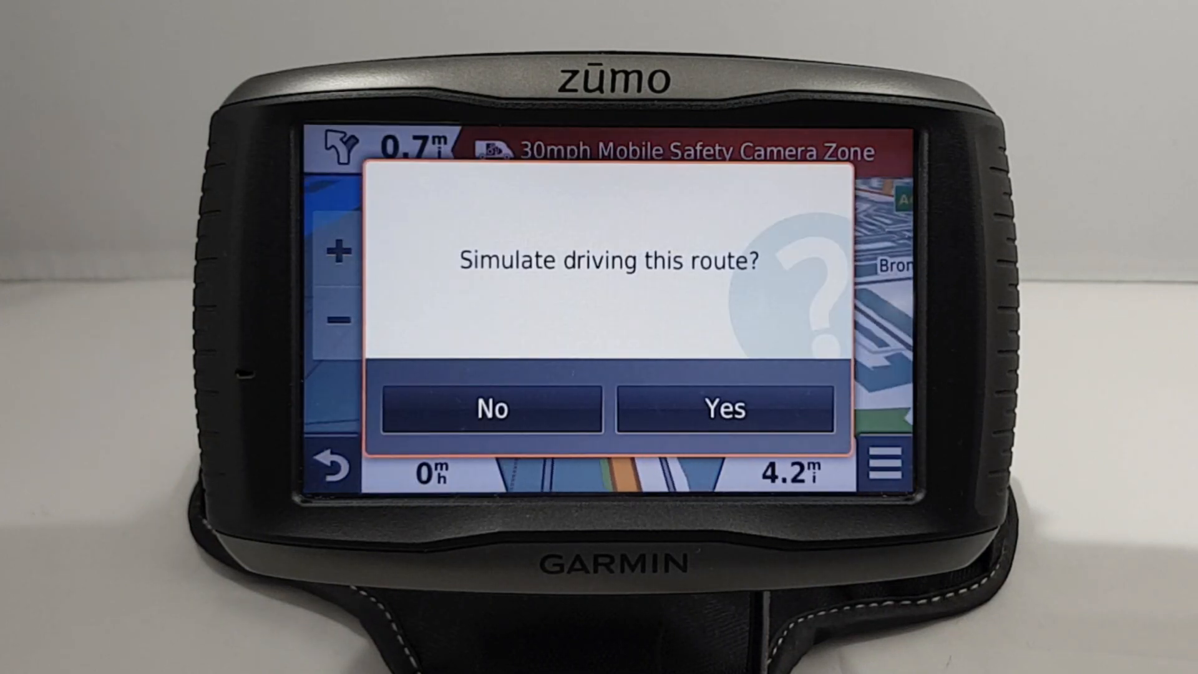
{"action": "left_click", "coordinate": [649, 424]}
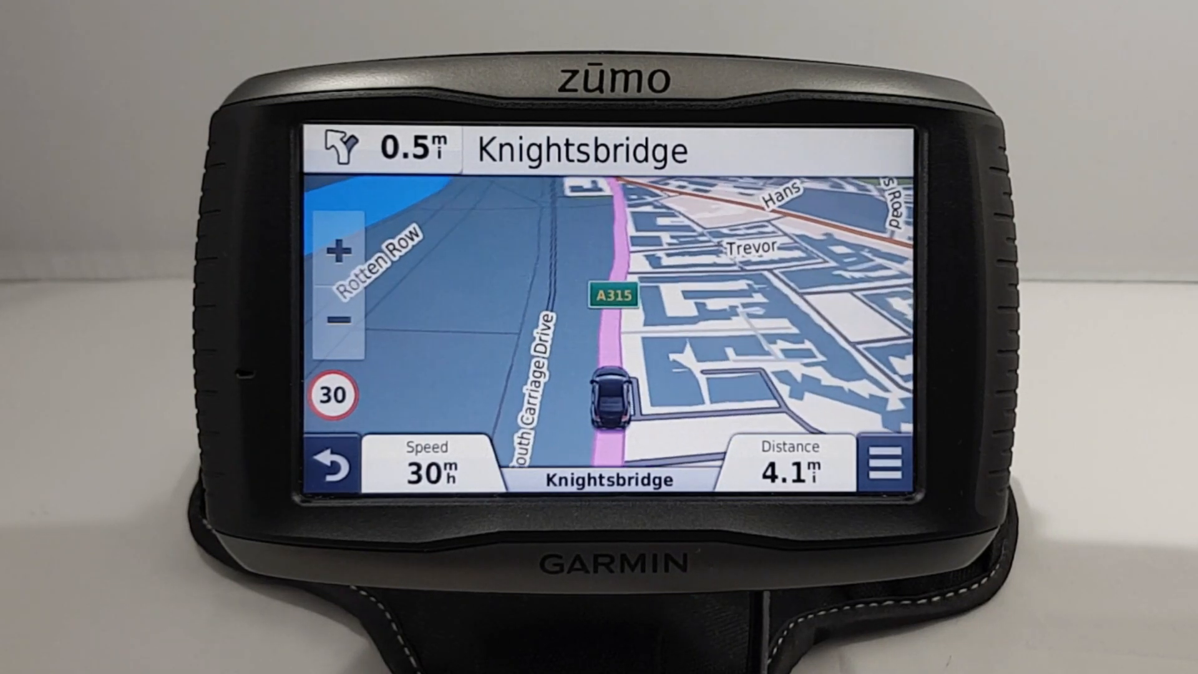
Step: Check the upcoming turns list on the map, then return to the driving map
{"action": "left_click", "coordinate": [425, 150]}
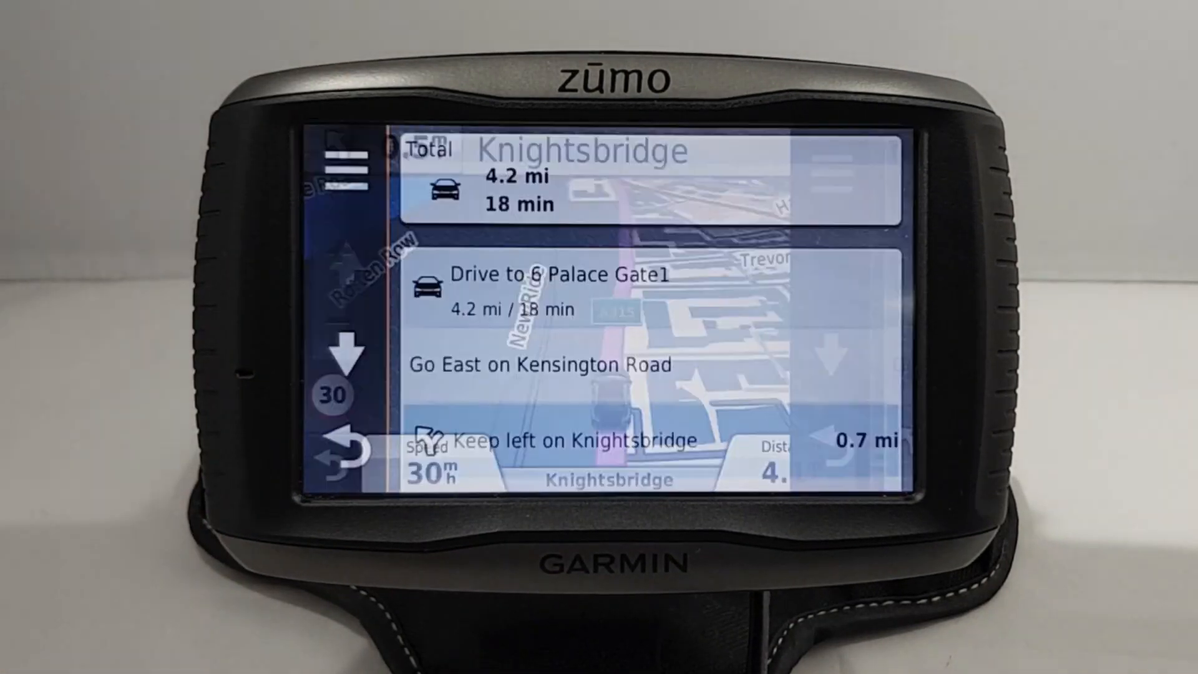
{"action": "left_click", "coordinate": [345, 167]}
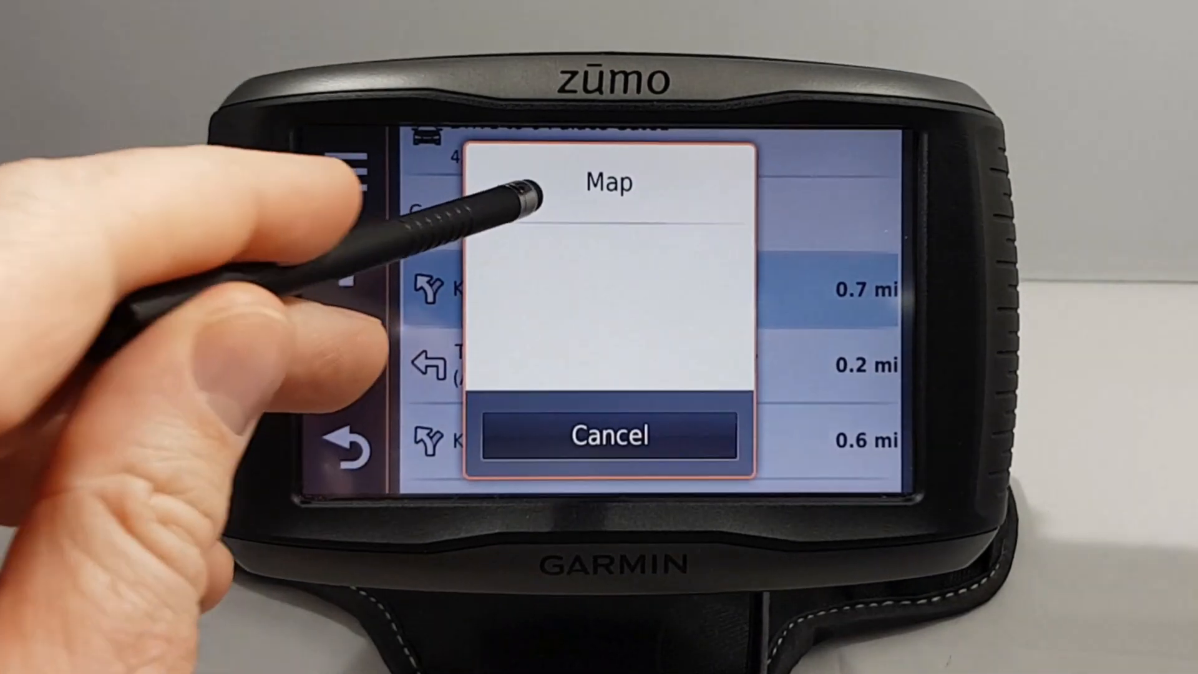
{"action": "left_click", "coordinate": [530, 190]}
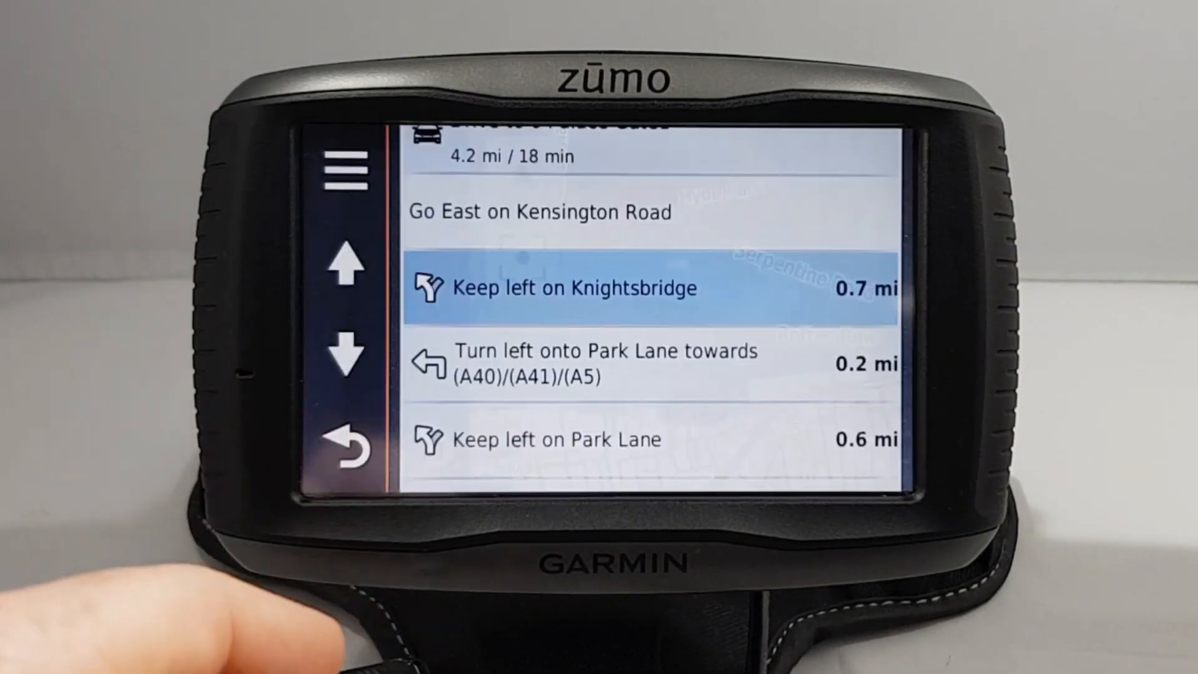
{"action": "left_click", "coordinate": [345, 448]}
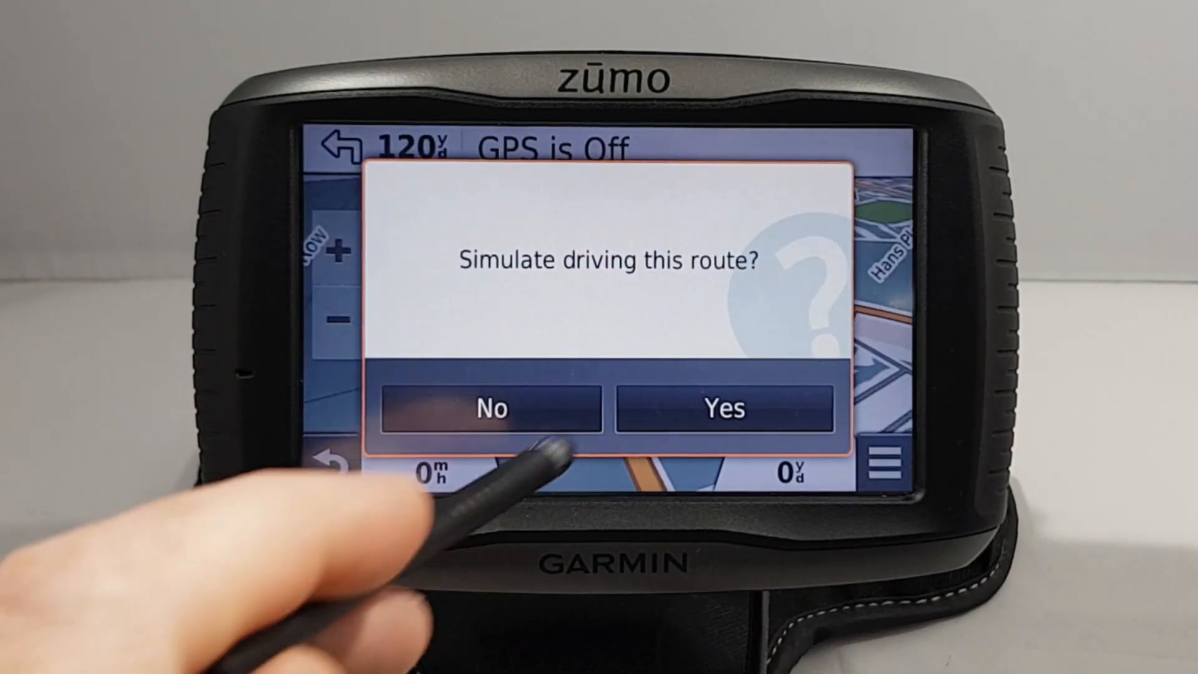
Step: Restart the simulated drive and show the upcoming turns list on the map
{"action": "left_click", "coordinate": [640, 402]}
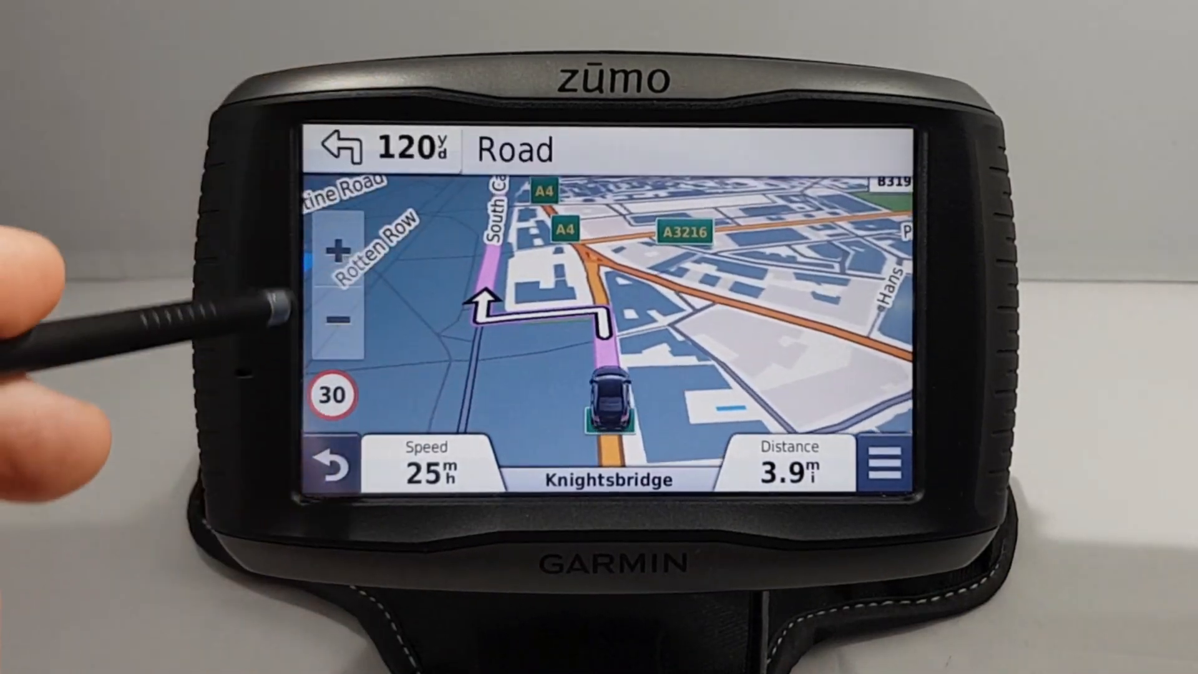
{"action": "left_click", "coordinate": [342, 153]}
{"action": "left_click", "coordinate": [345, 163]}
{"action": "left_click", "coordinate": [610, 179]}
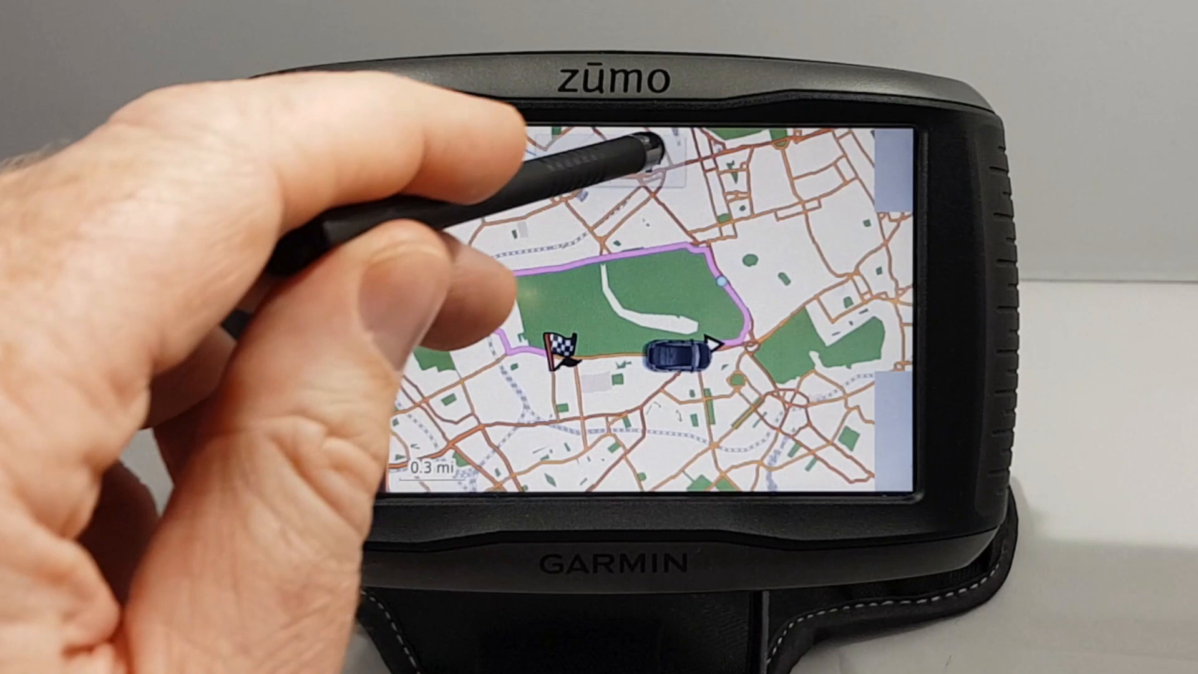
Step: Zoom and pan the map along the Serpentine, then return to the turn list
{"action": "left_click", "coordinate": [648, 161]}
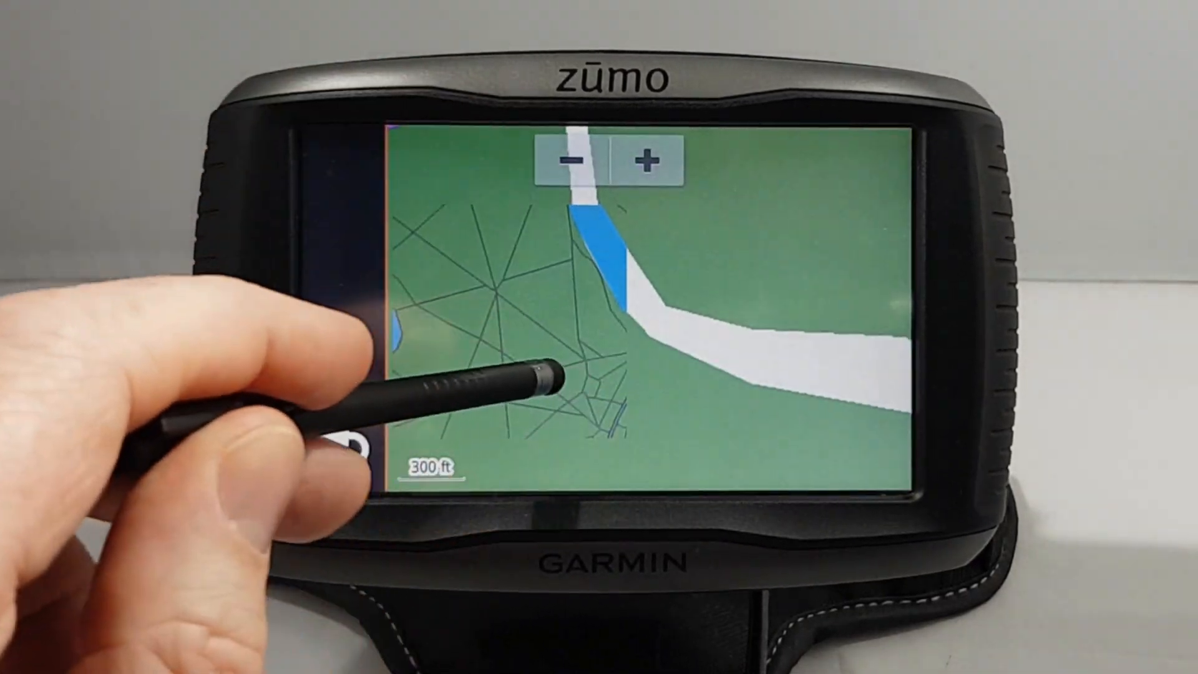
{"action": "left_click_drag", "start_coordinate": [631, 337], "coordinate": [431, 262]}
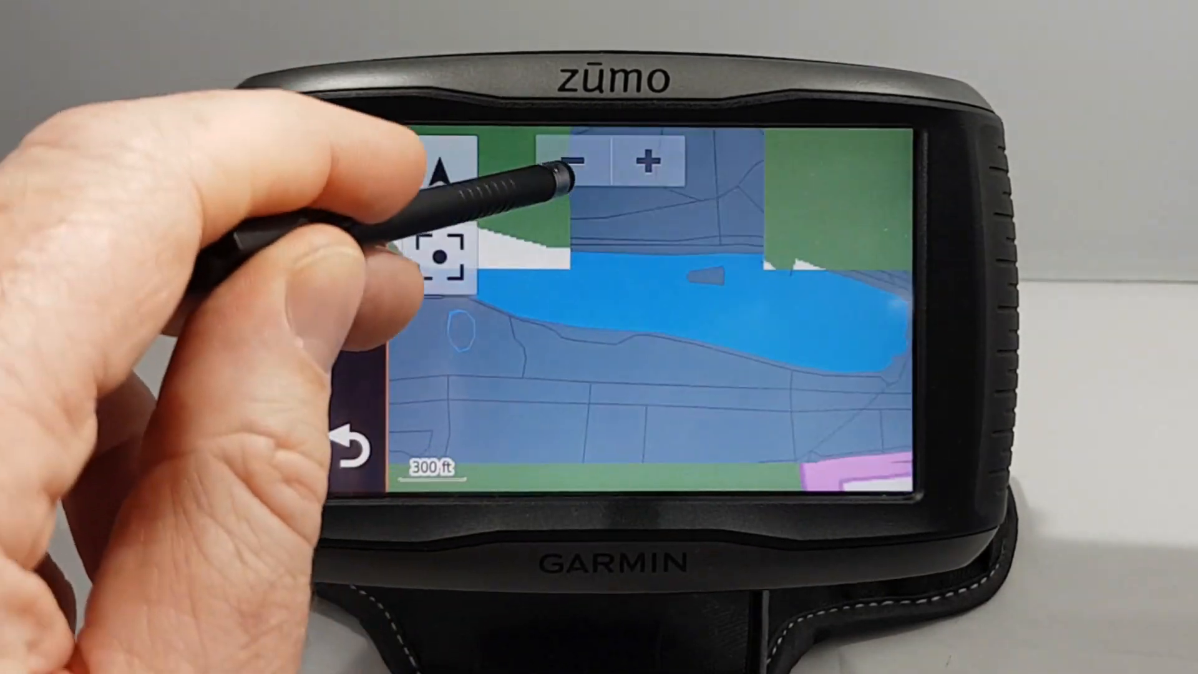
{"action": "left_click", "coordinate": [571, 164]}
{"action": "left_click_drag", "start_coordinate": [599, 392], "coordinate": [488, 340]}
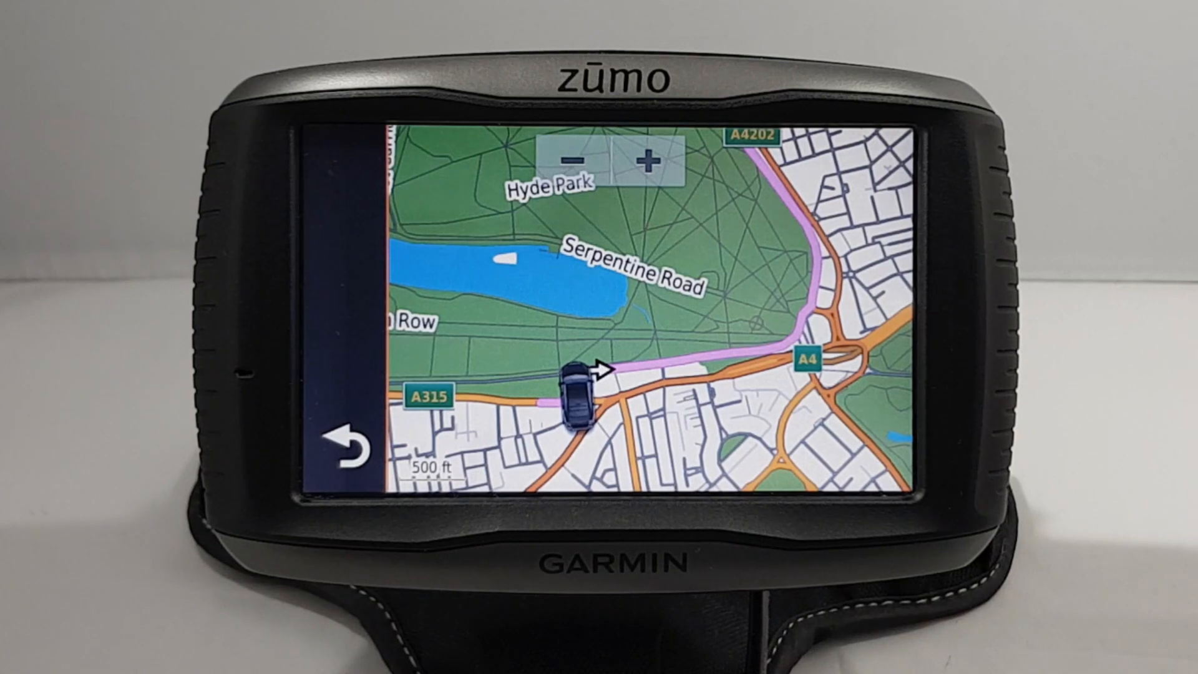
{"action": "left_click", "coordinate": [345, 446]}
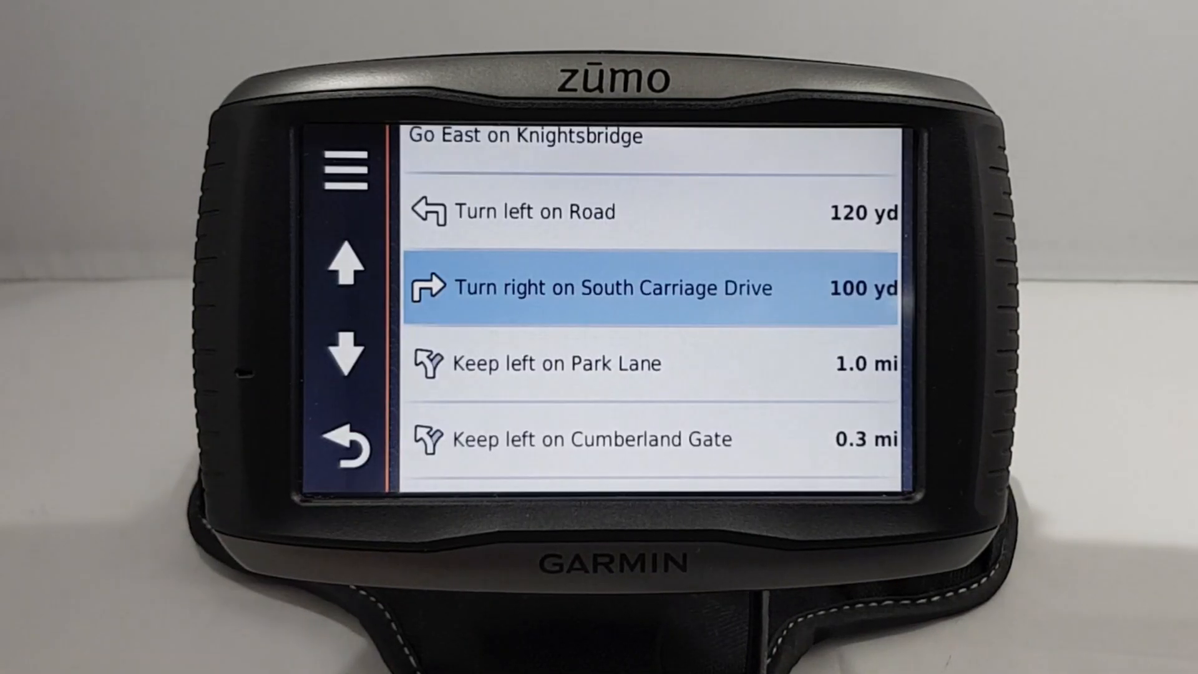
{"action": "left_click", "coordinate": [884, 459]}
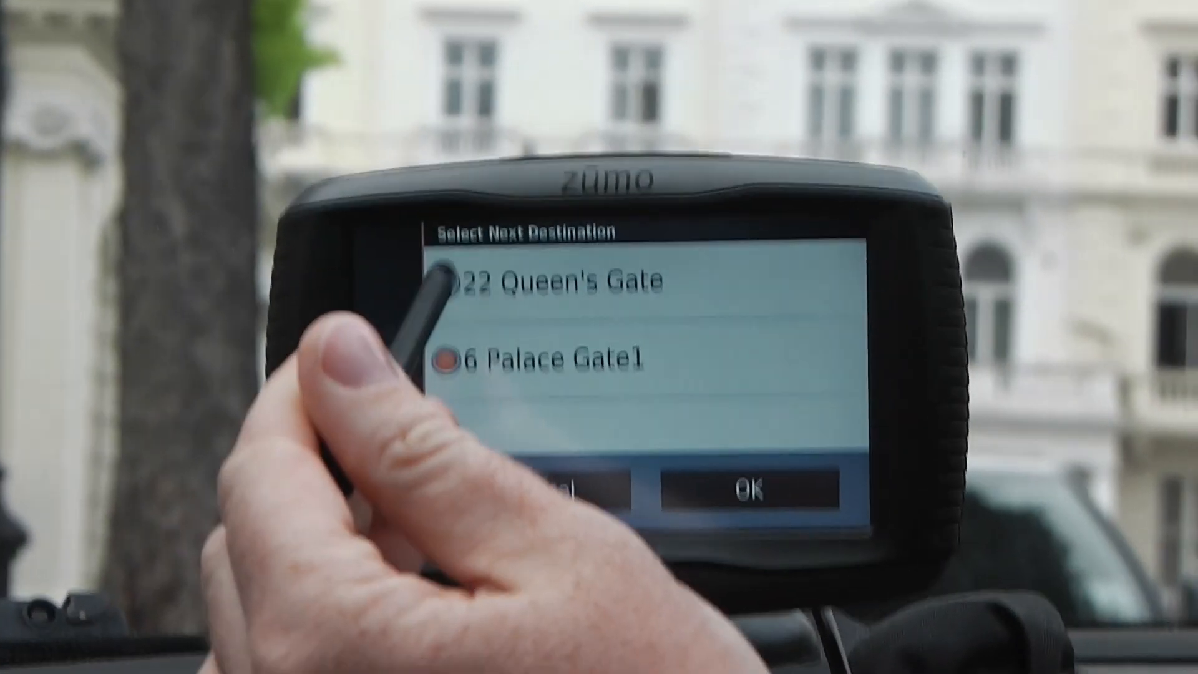
{"action": "left_click", "coordinate": [430, 263]}
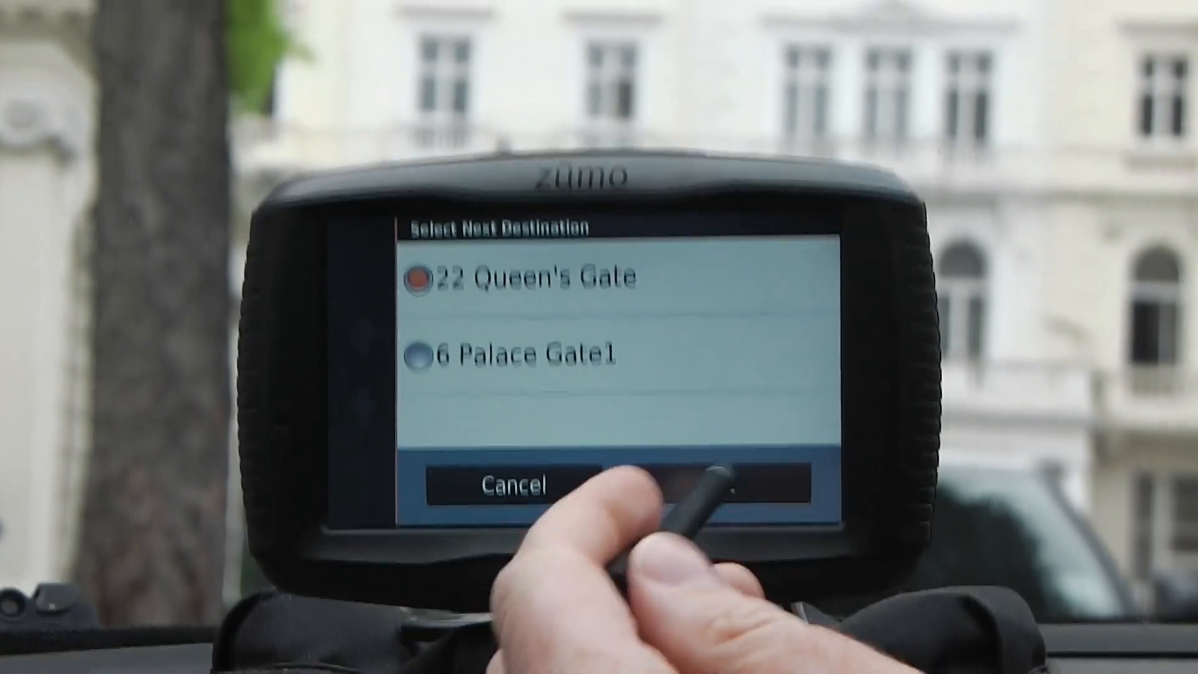
{"action": "left_click", "coordinate": [721, 474]}
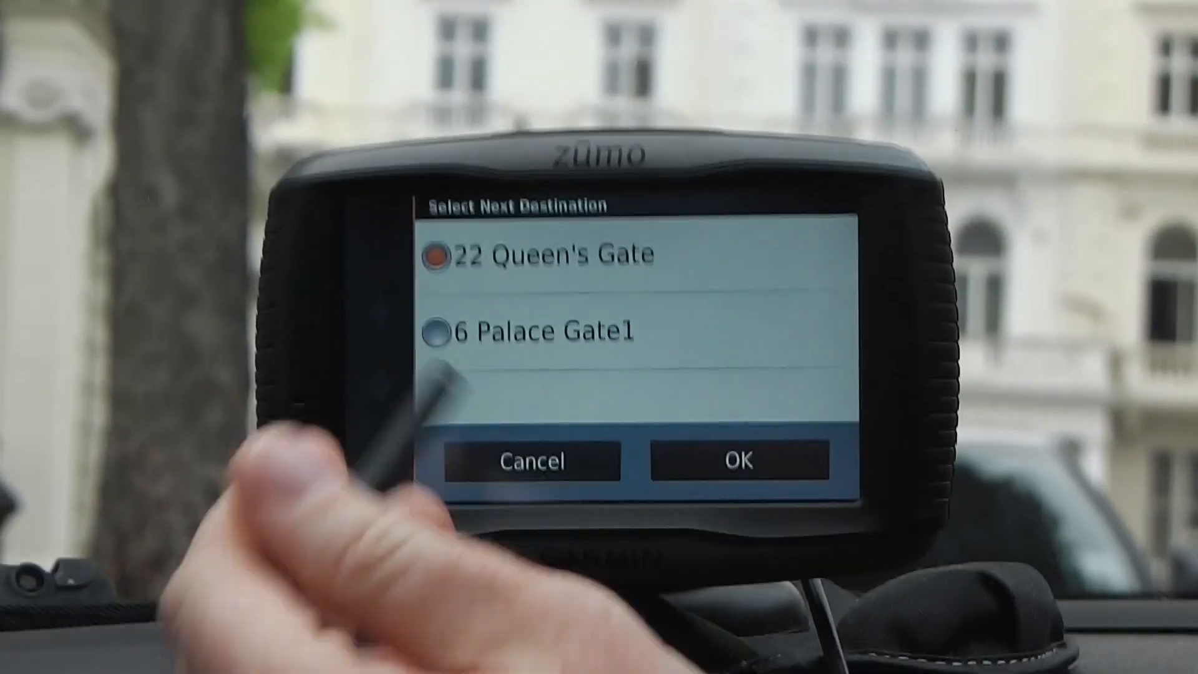
{"action": "left_click", "coordinate": [431, 340]}
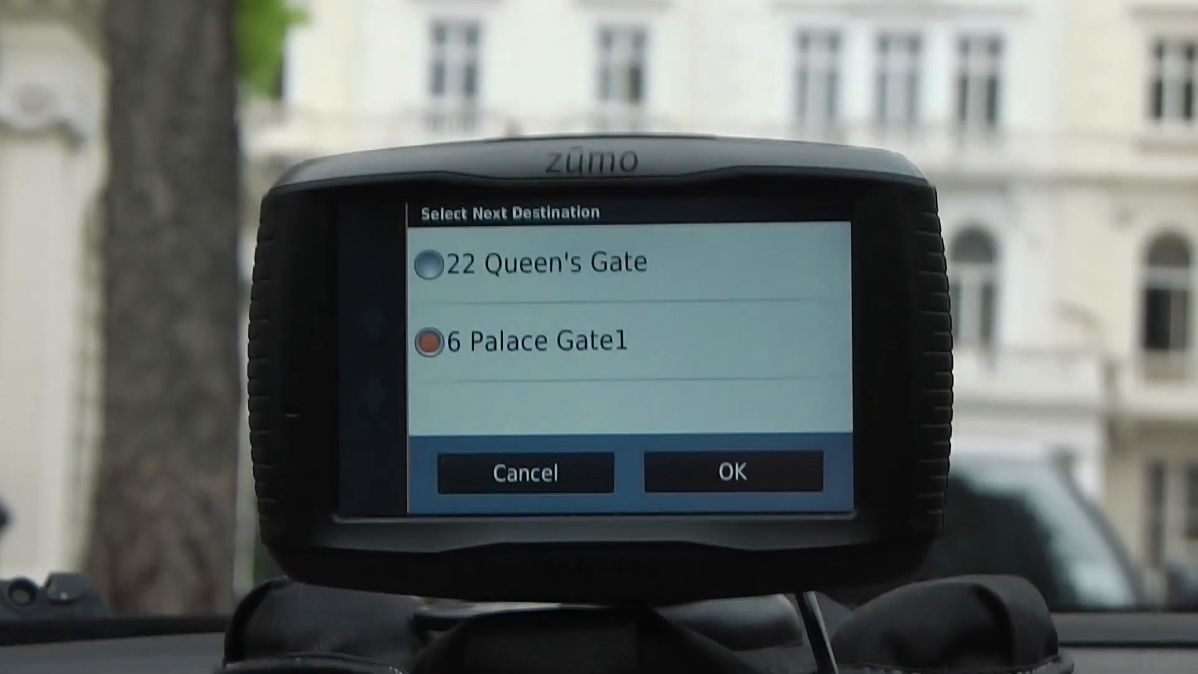
{"action": "left_click", "coordinate": [734, 469]}
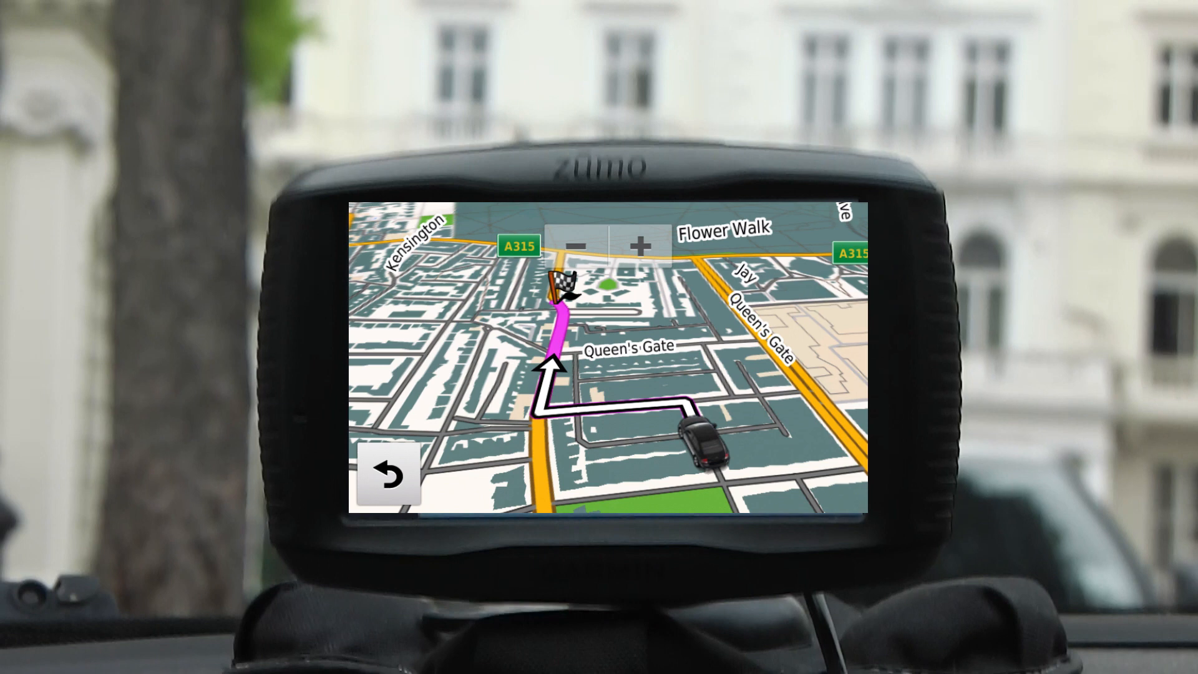